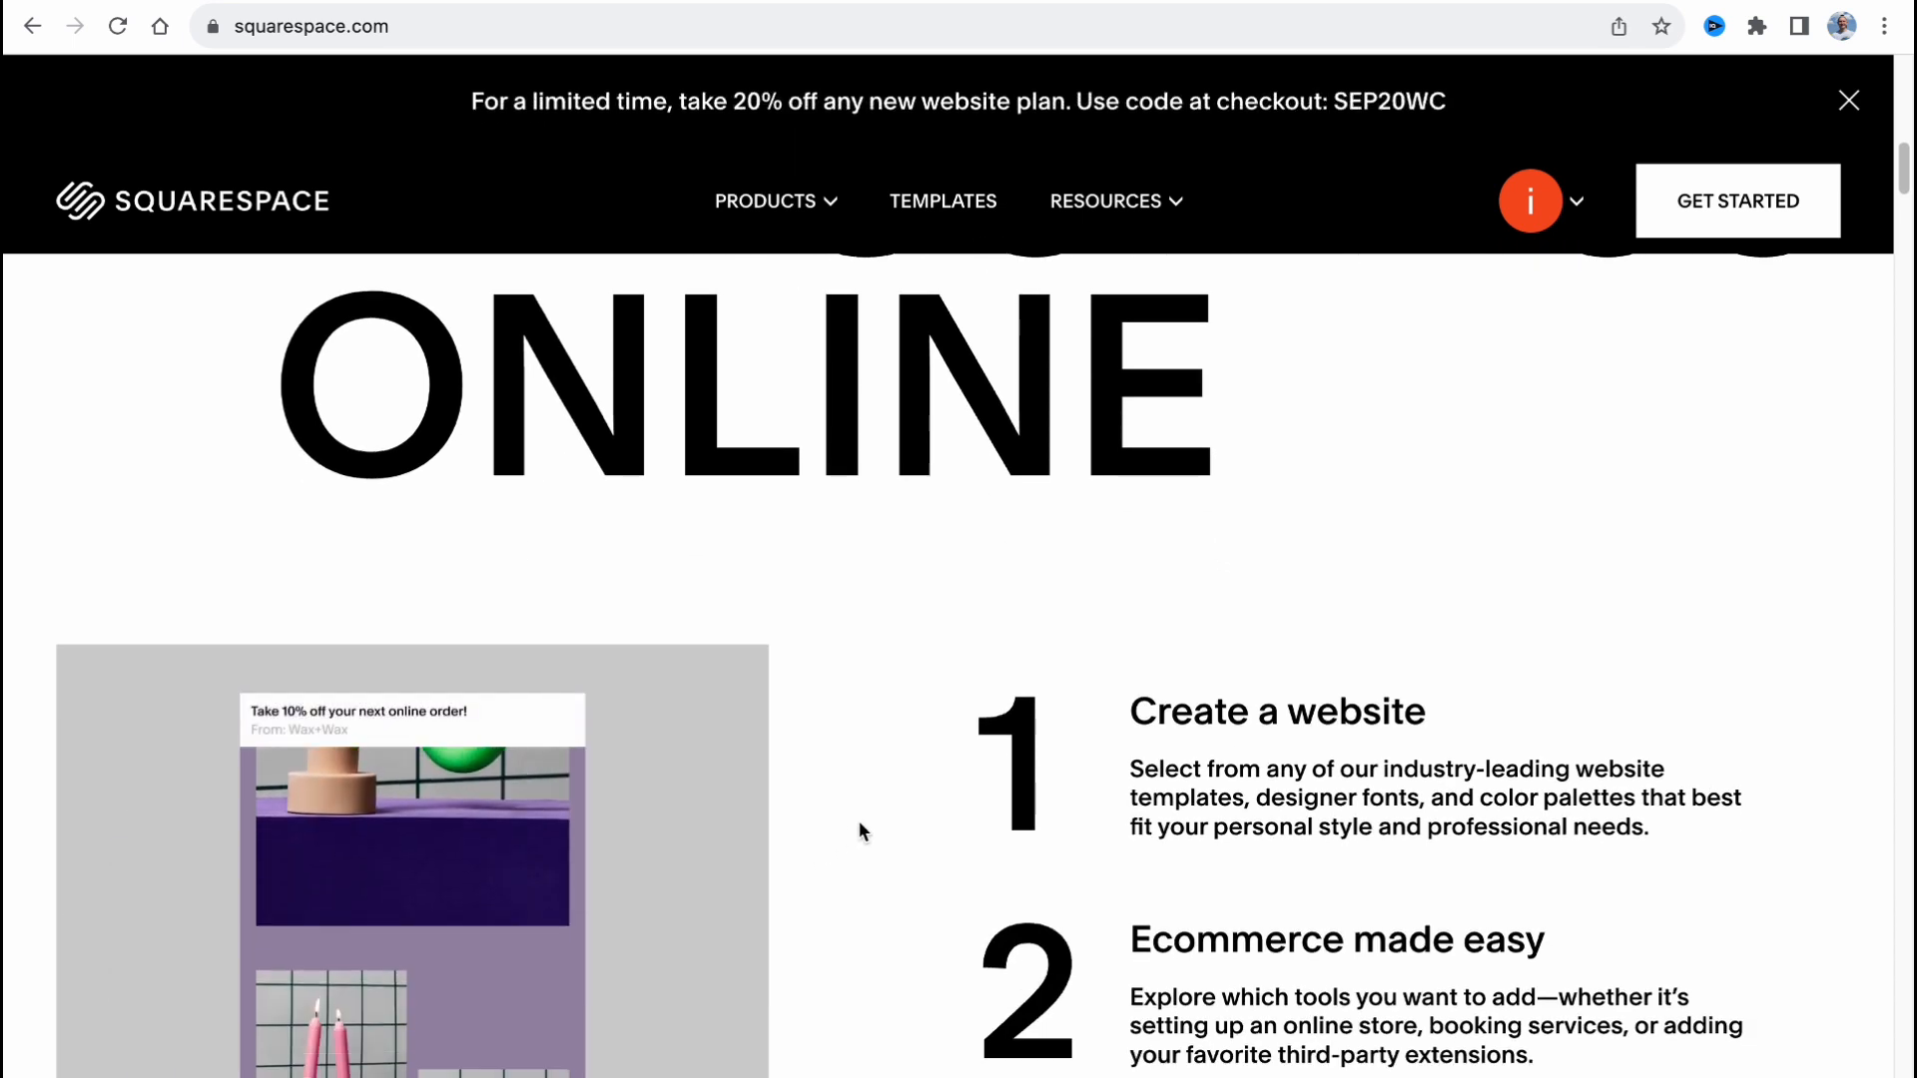
Get started with a new website and look through the Popular Designs templates.
{"action": "scroll", "coordinate": [859, 829], "scroll_direction": "up", "scroll_amount": 10}
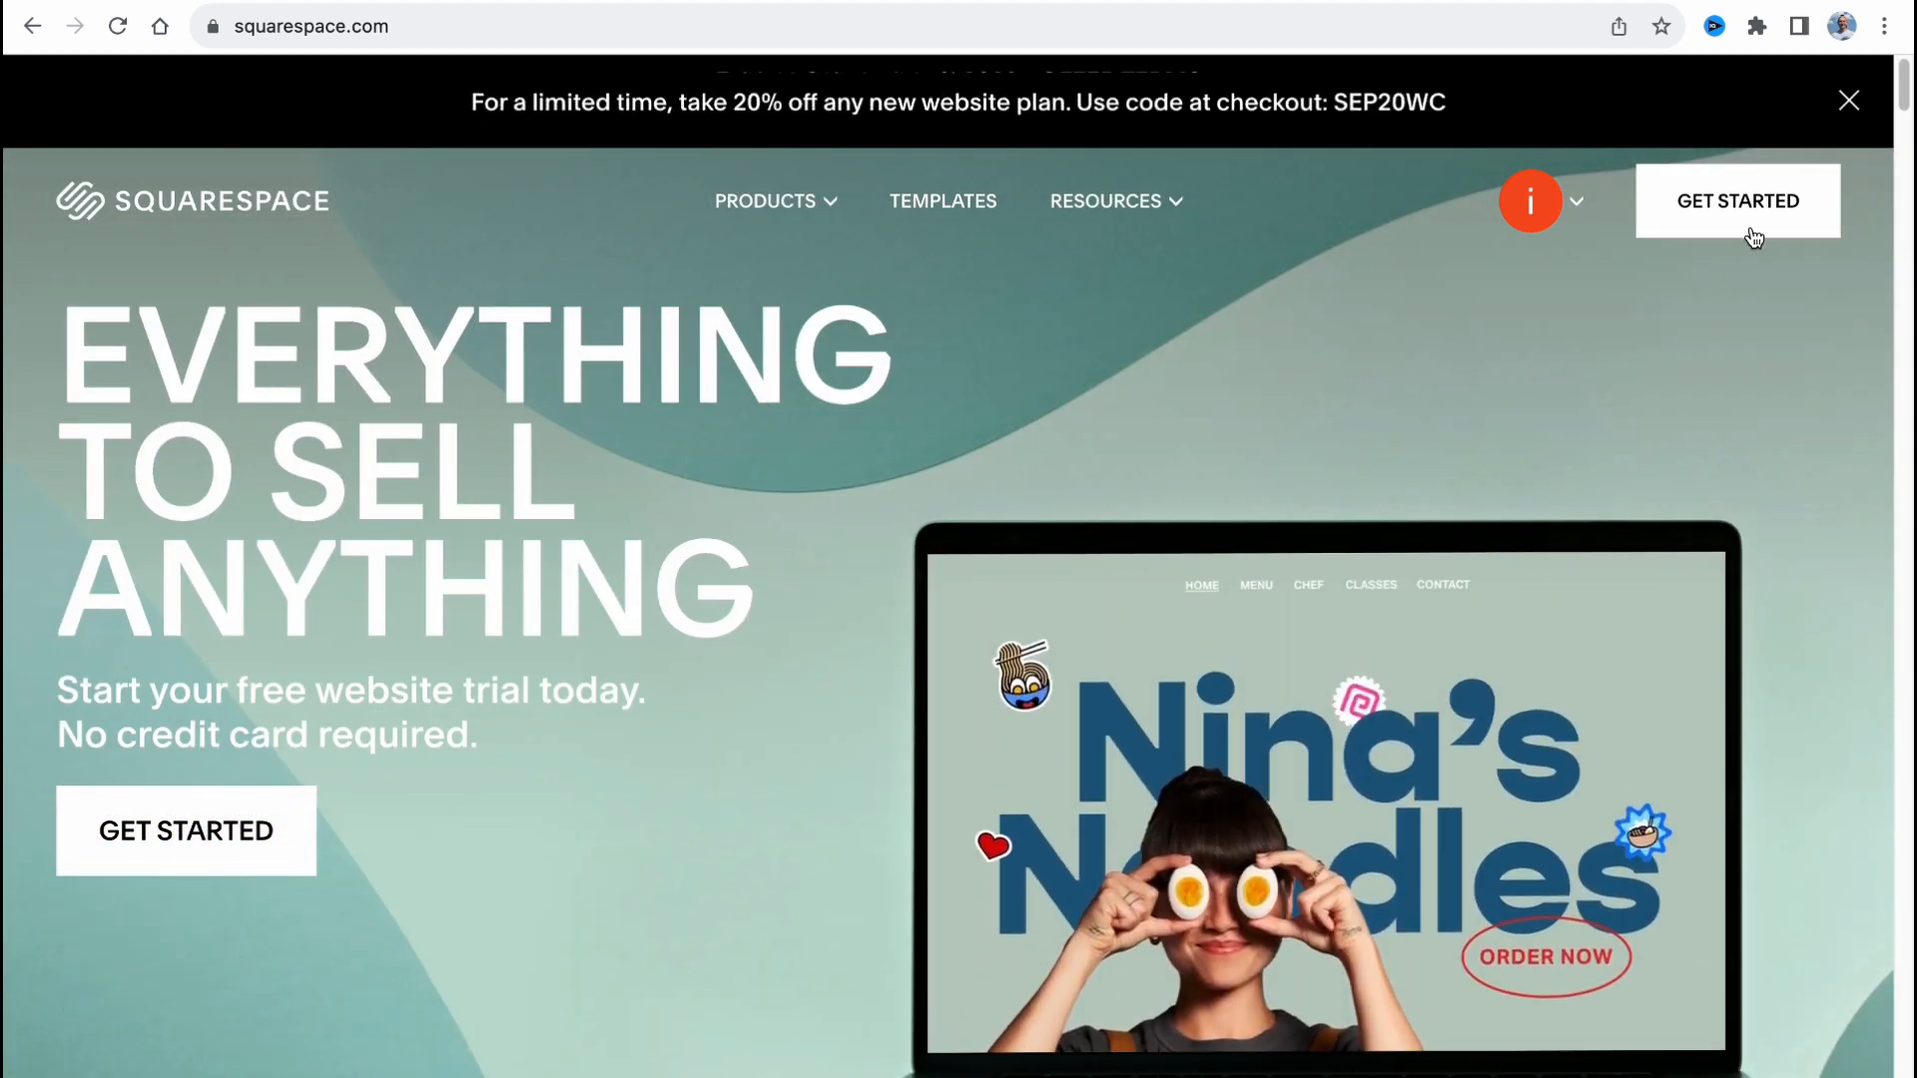
{"action": "left_click", "coordinate": [1722, 204]}
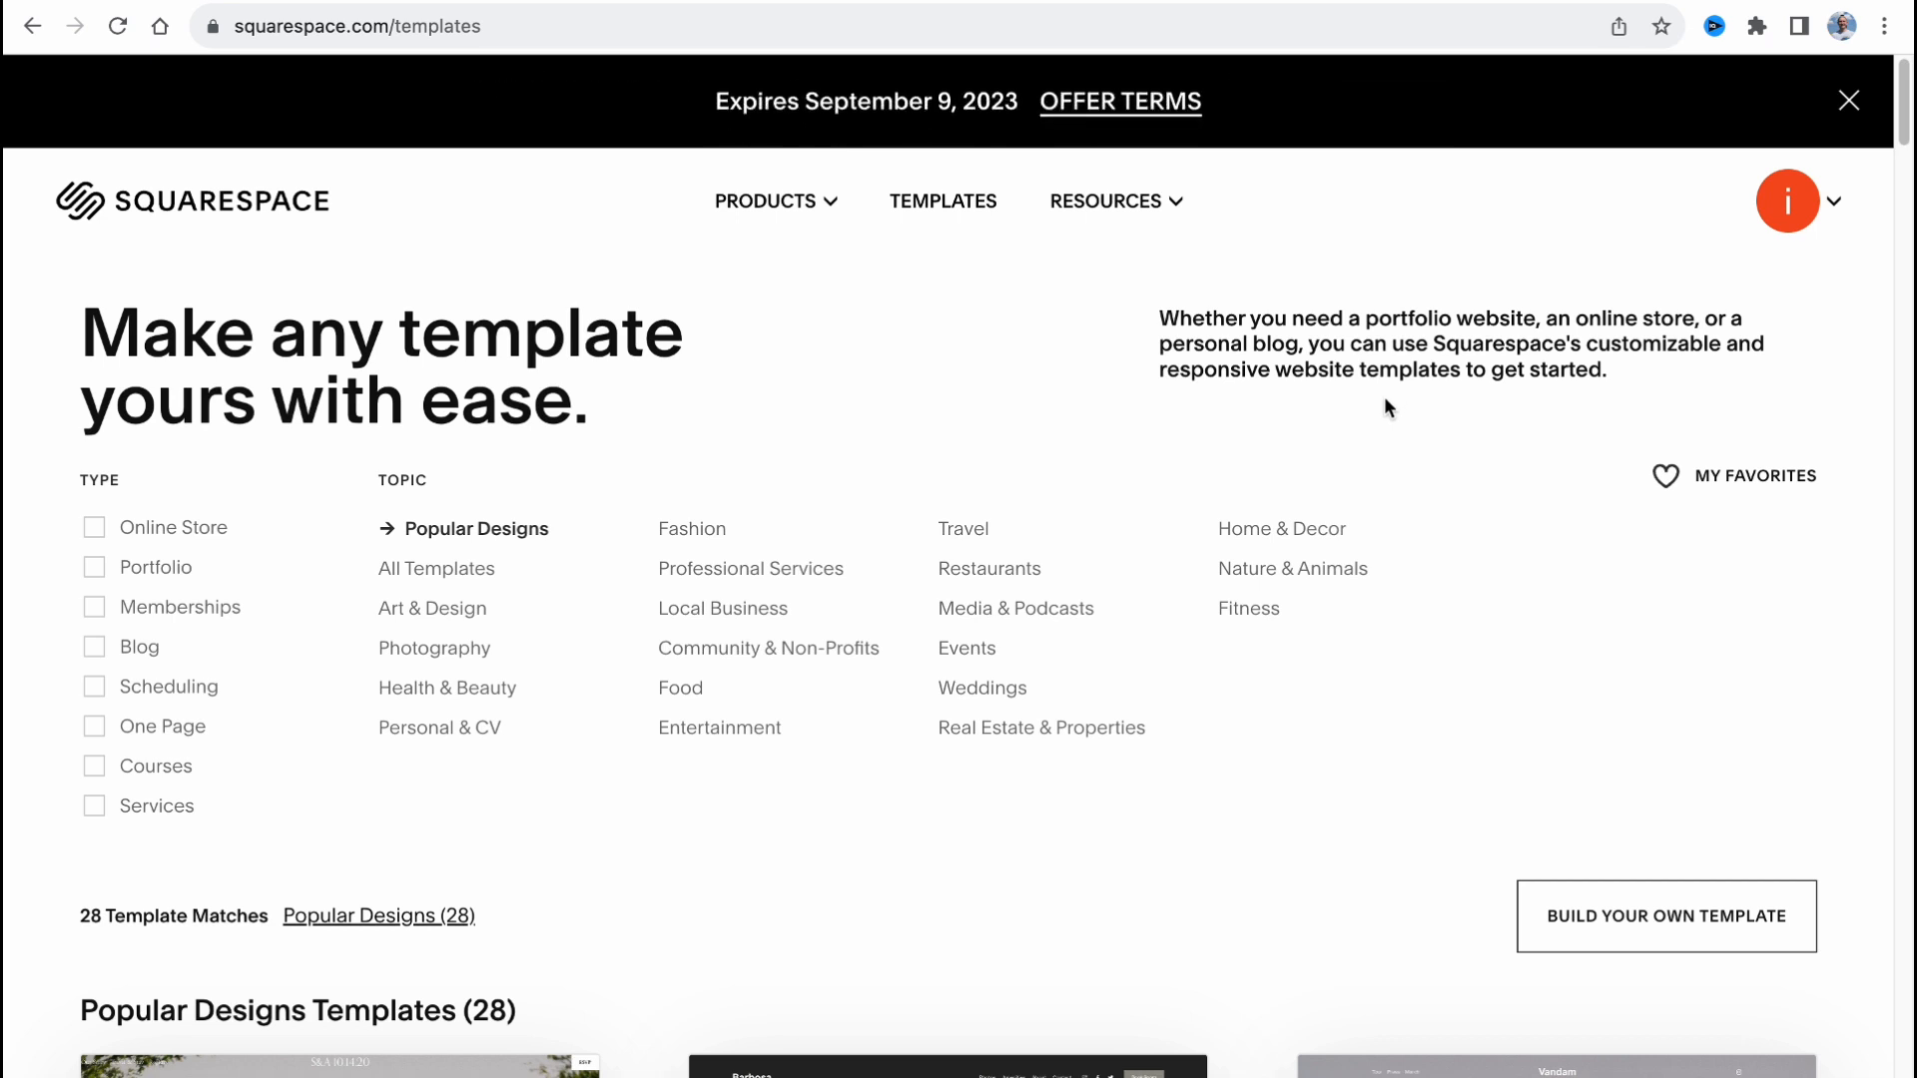
{"action": "scroll", "coordinate": [1384, 397], "scroll_direction": "down", "scroll_amount": 2}
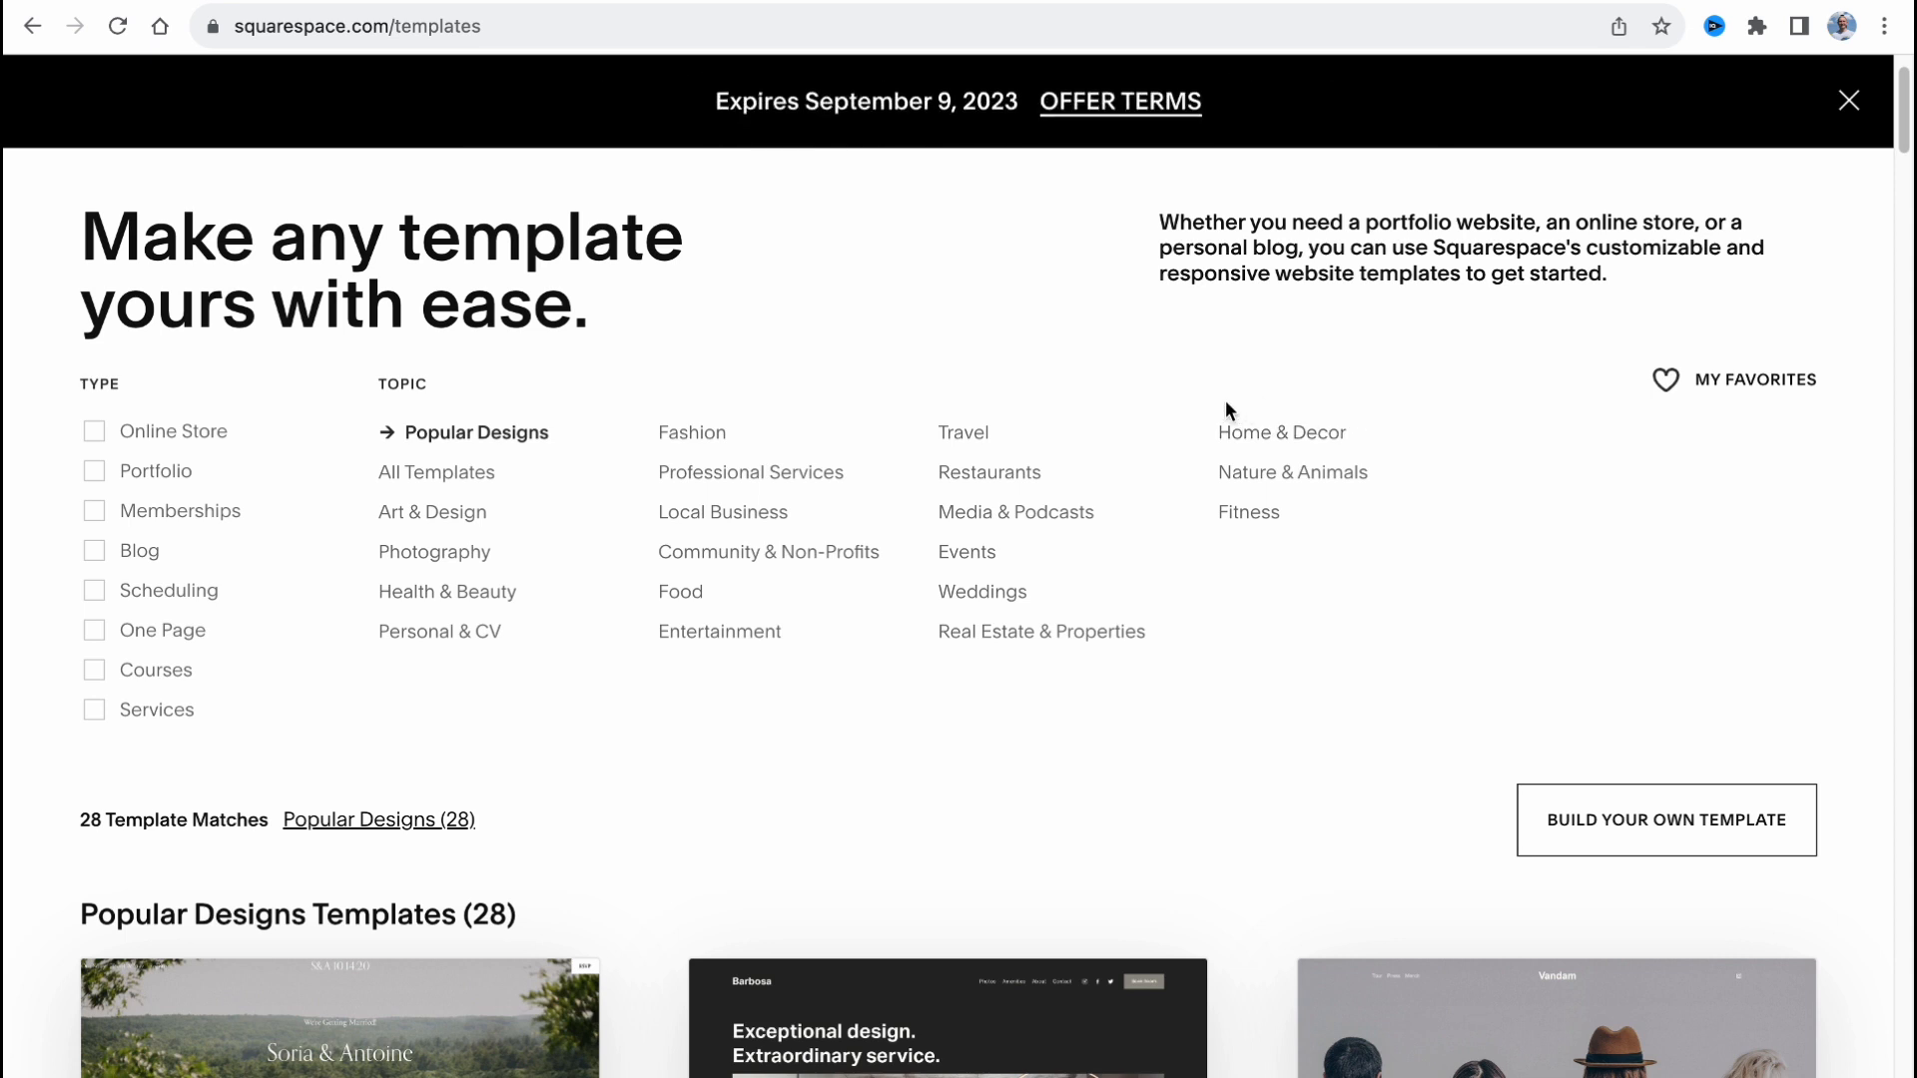
{"action": "scroll", "coordinate": [1226, 409], "scroll_direction": "up", "scroll_amount": 1}
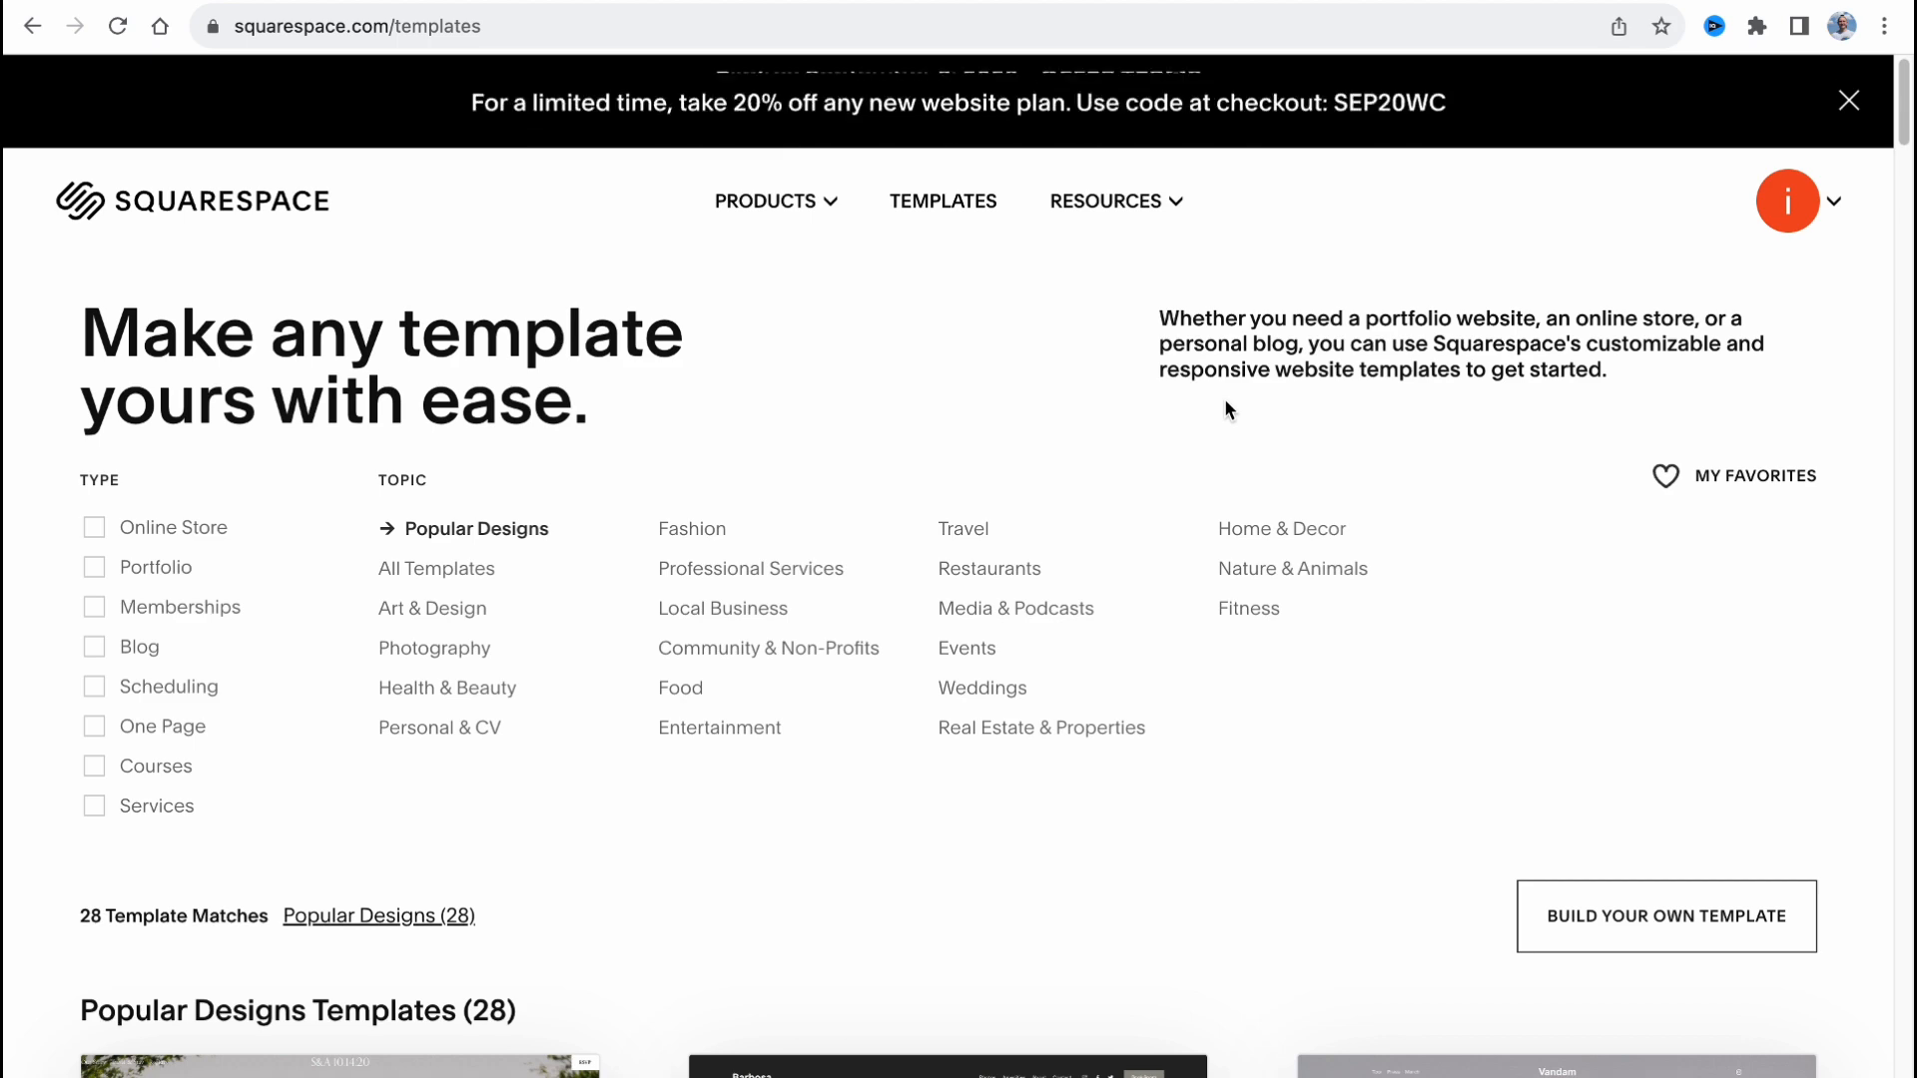
{"action": "scroll", "coordinate": [1178, 419], "scroll_direction": "down", "scroll_amount": 5}
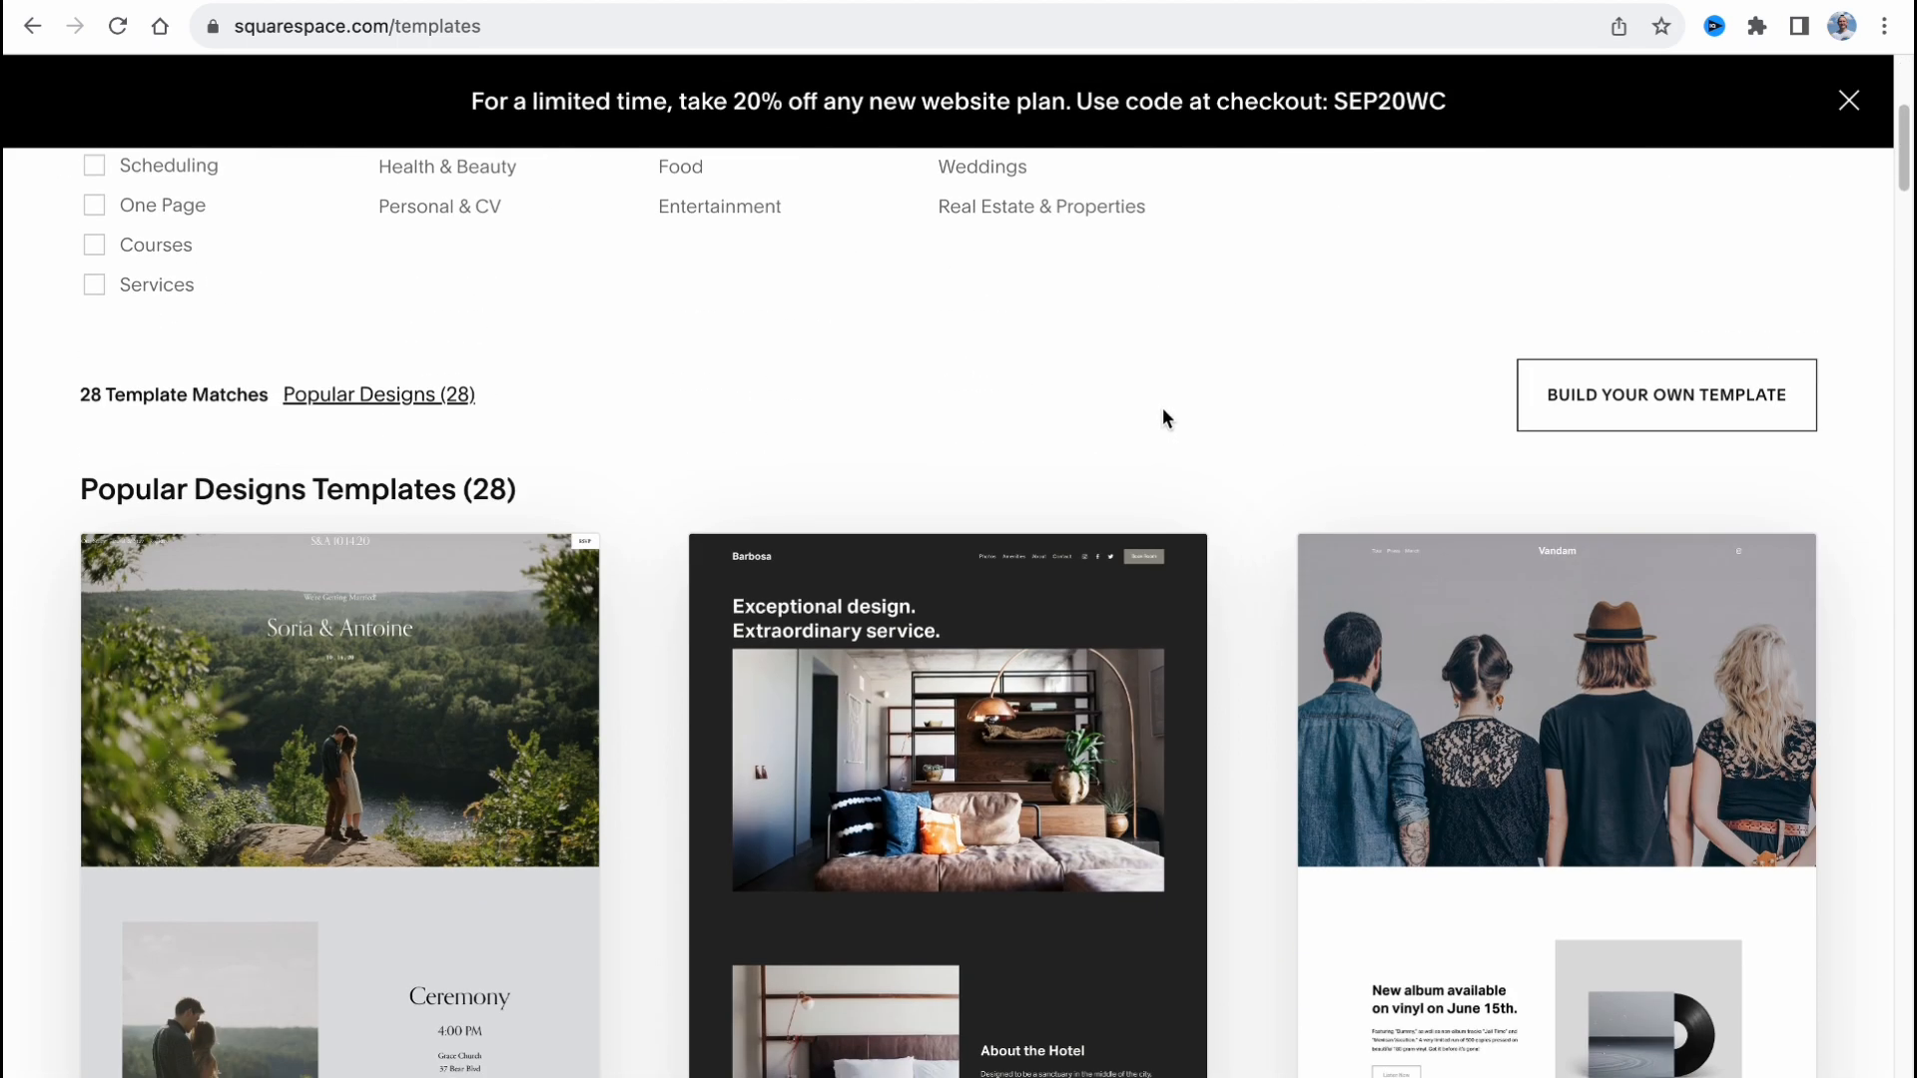
{"action": "scroll", "coordinate": [1160, 411], "scroll_direction": "down", "scroll_amount": 2}
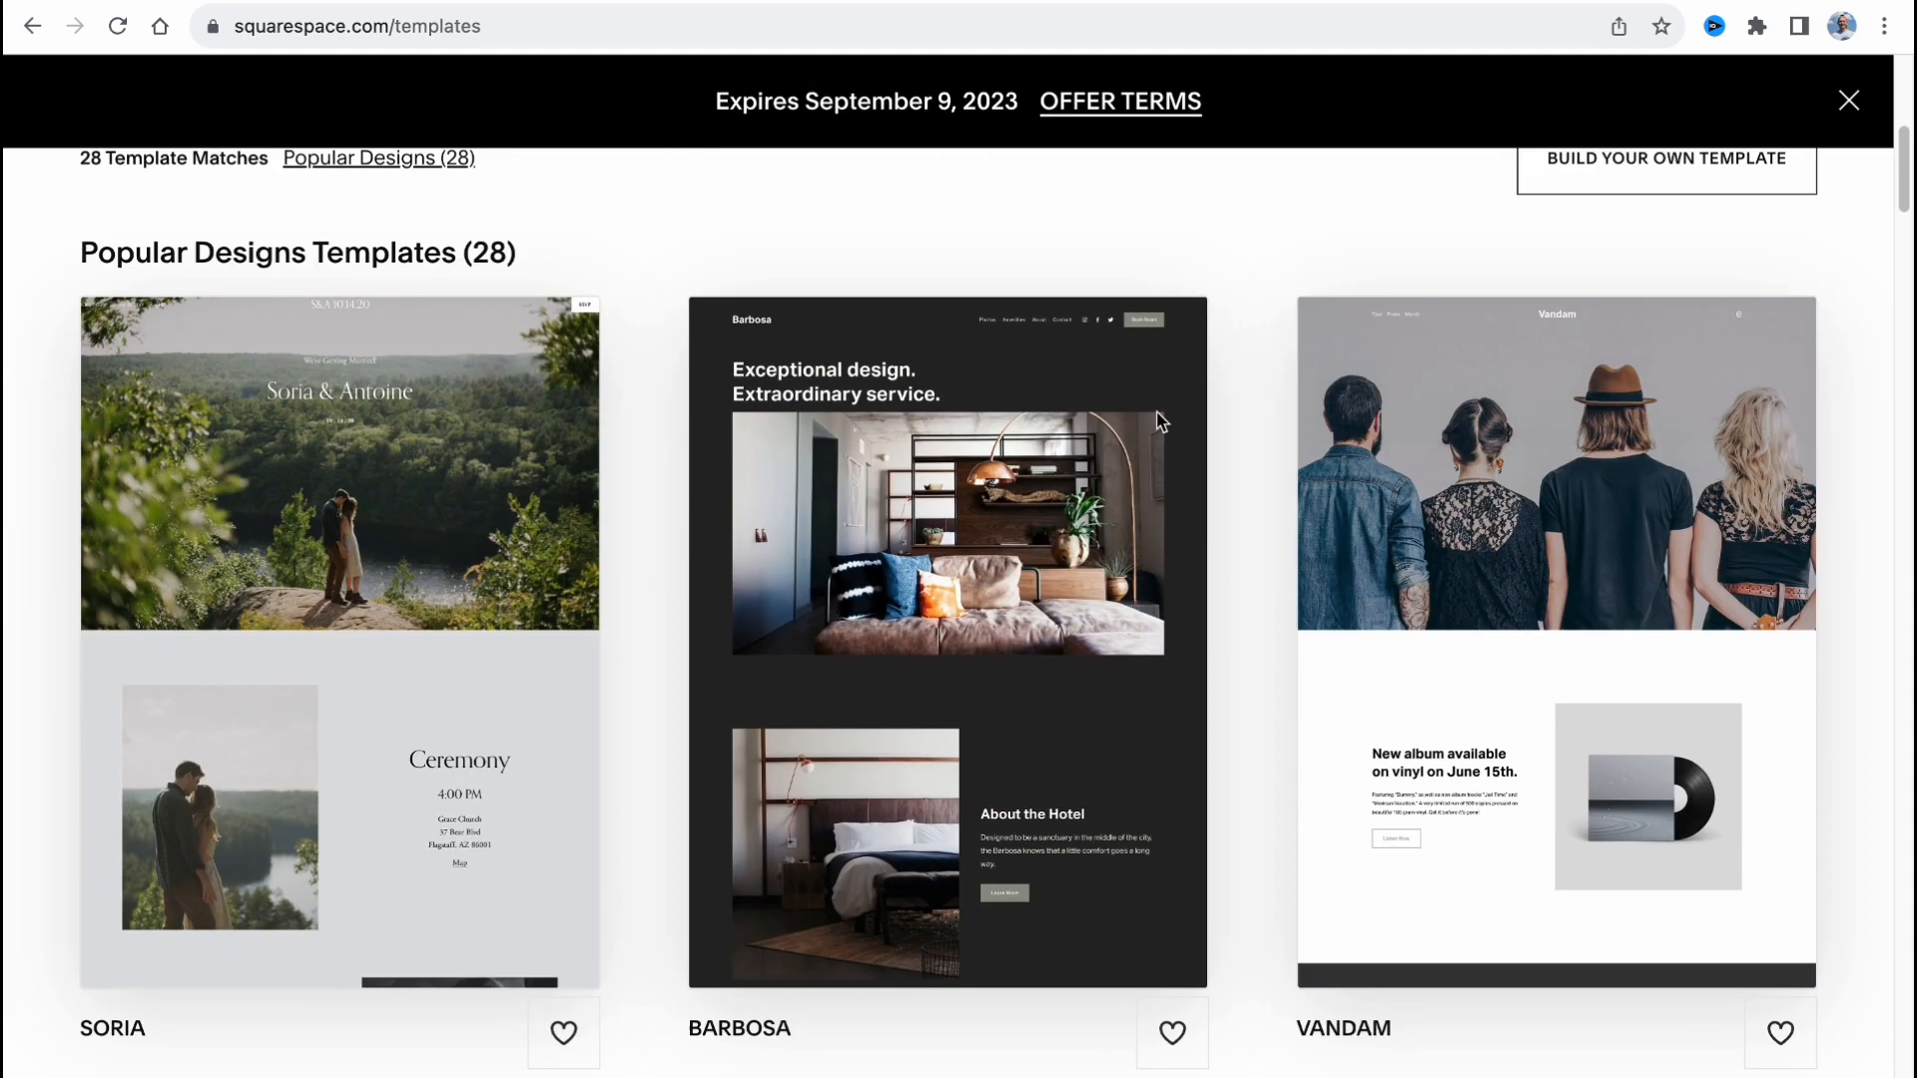
{"action": "scroll", "coordinate": [1148, 418], "scroll_direction": "down", "scroll_amount": 8}
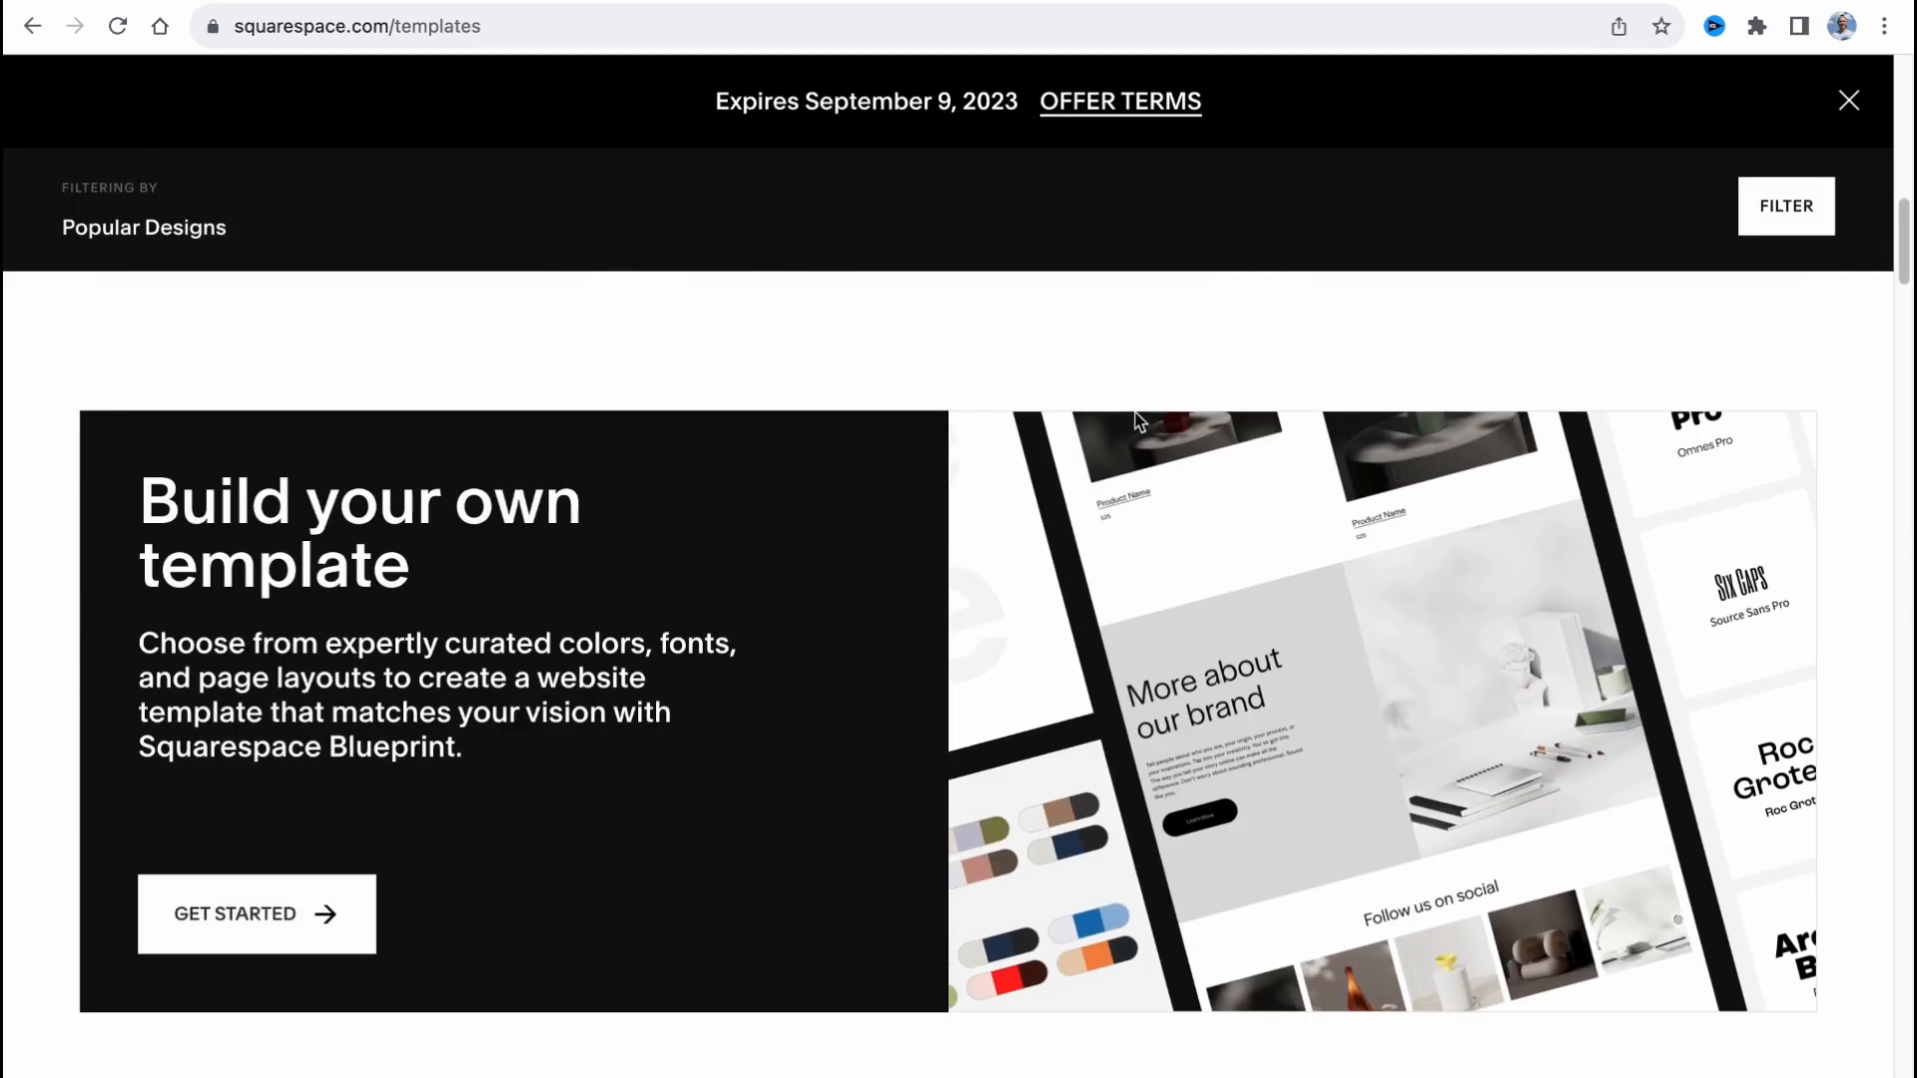
{"action": "scroll", "coordinate": [1138, 422], "scroll_direction": "up", "scroll_amount": 15}
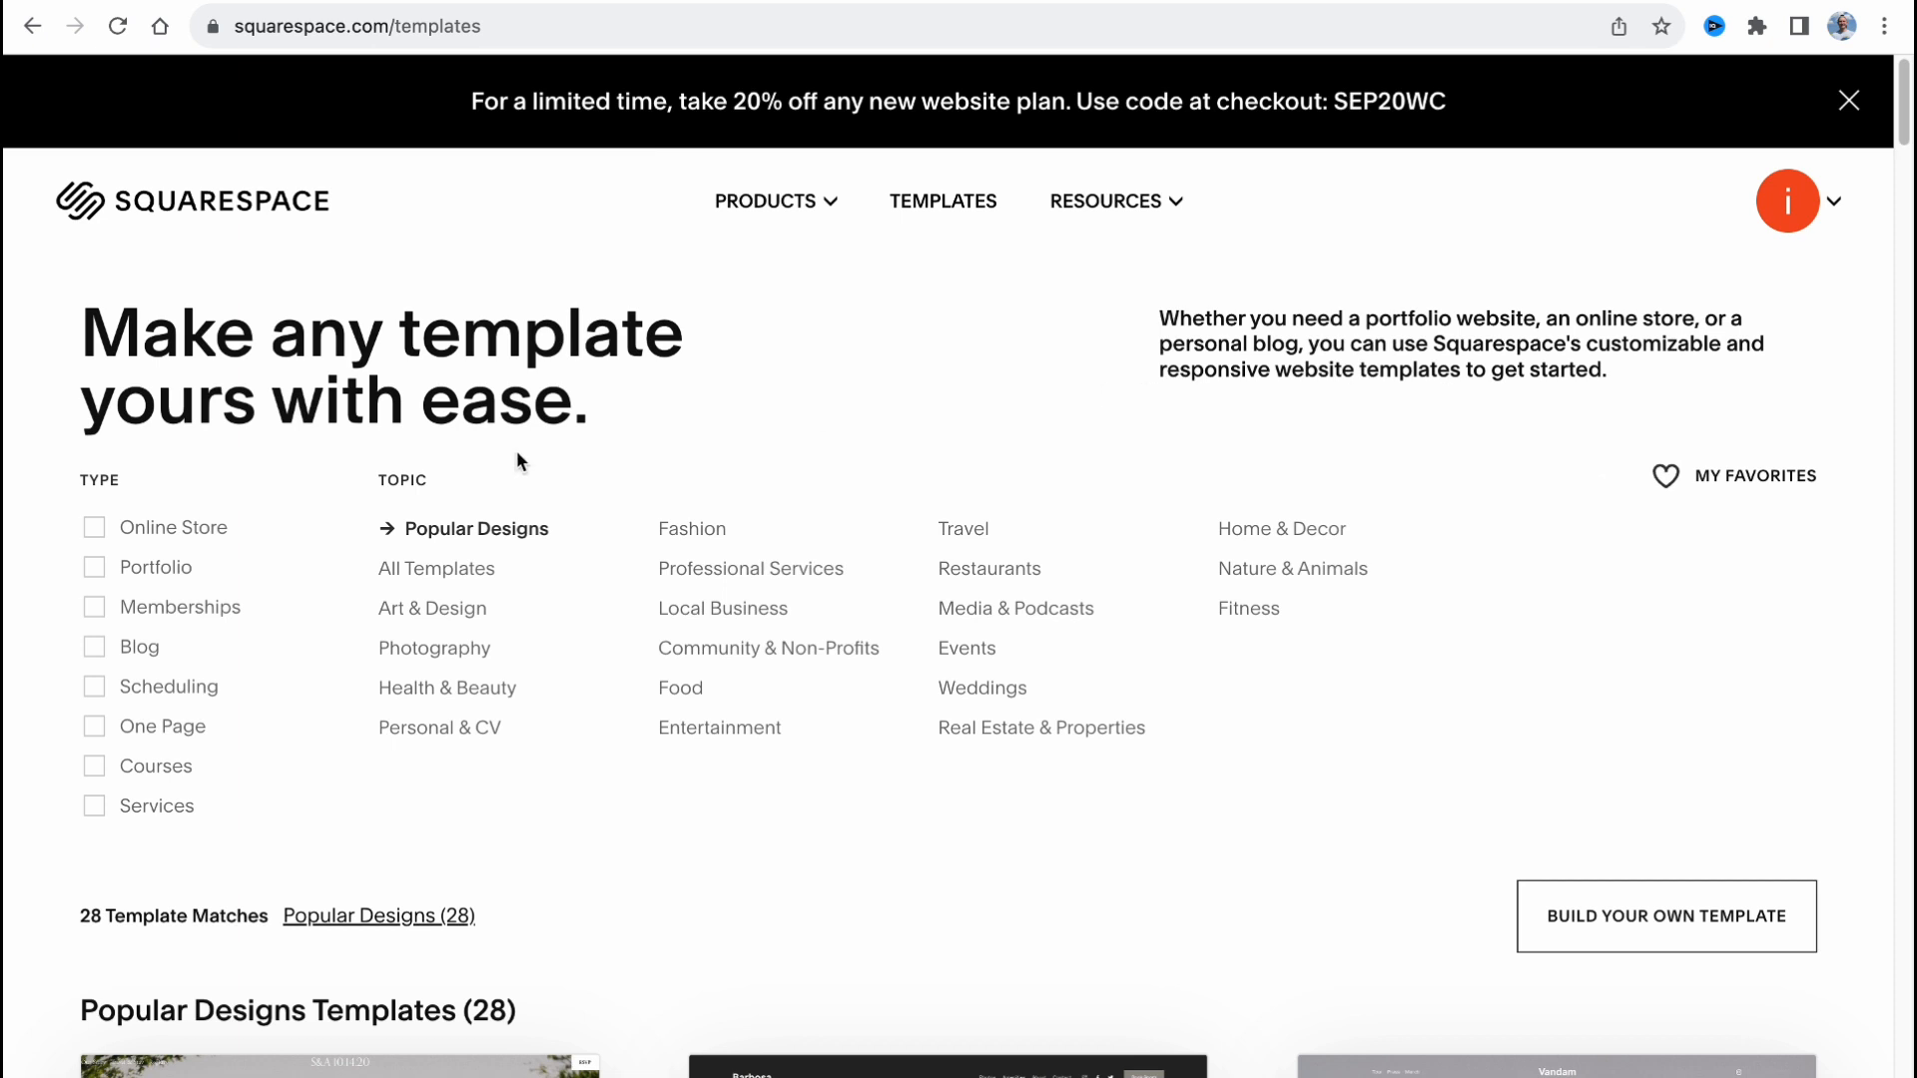
Filter the templates by the Online Store type and look through the matching designs.
{"action": "left_click", "coordinate": [172, 532]}
{"action": "scroll", "coordinate": [635, 601], "scroll_direction": "down", "scroll_amount": 5}
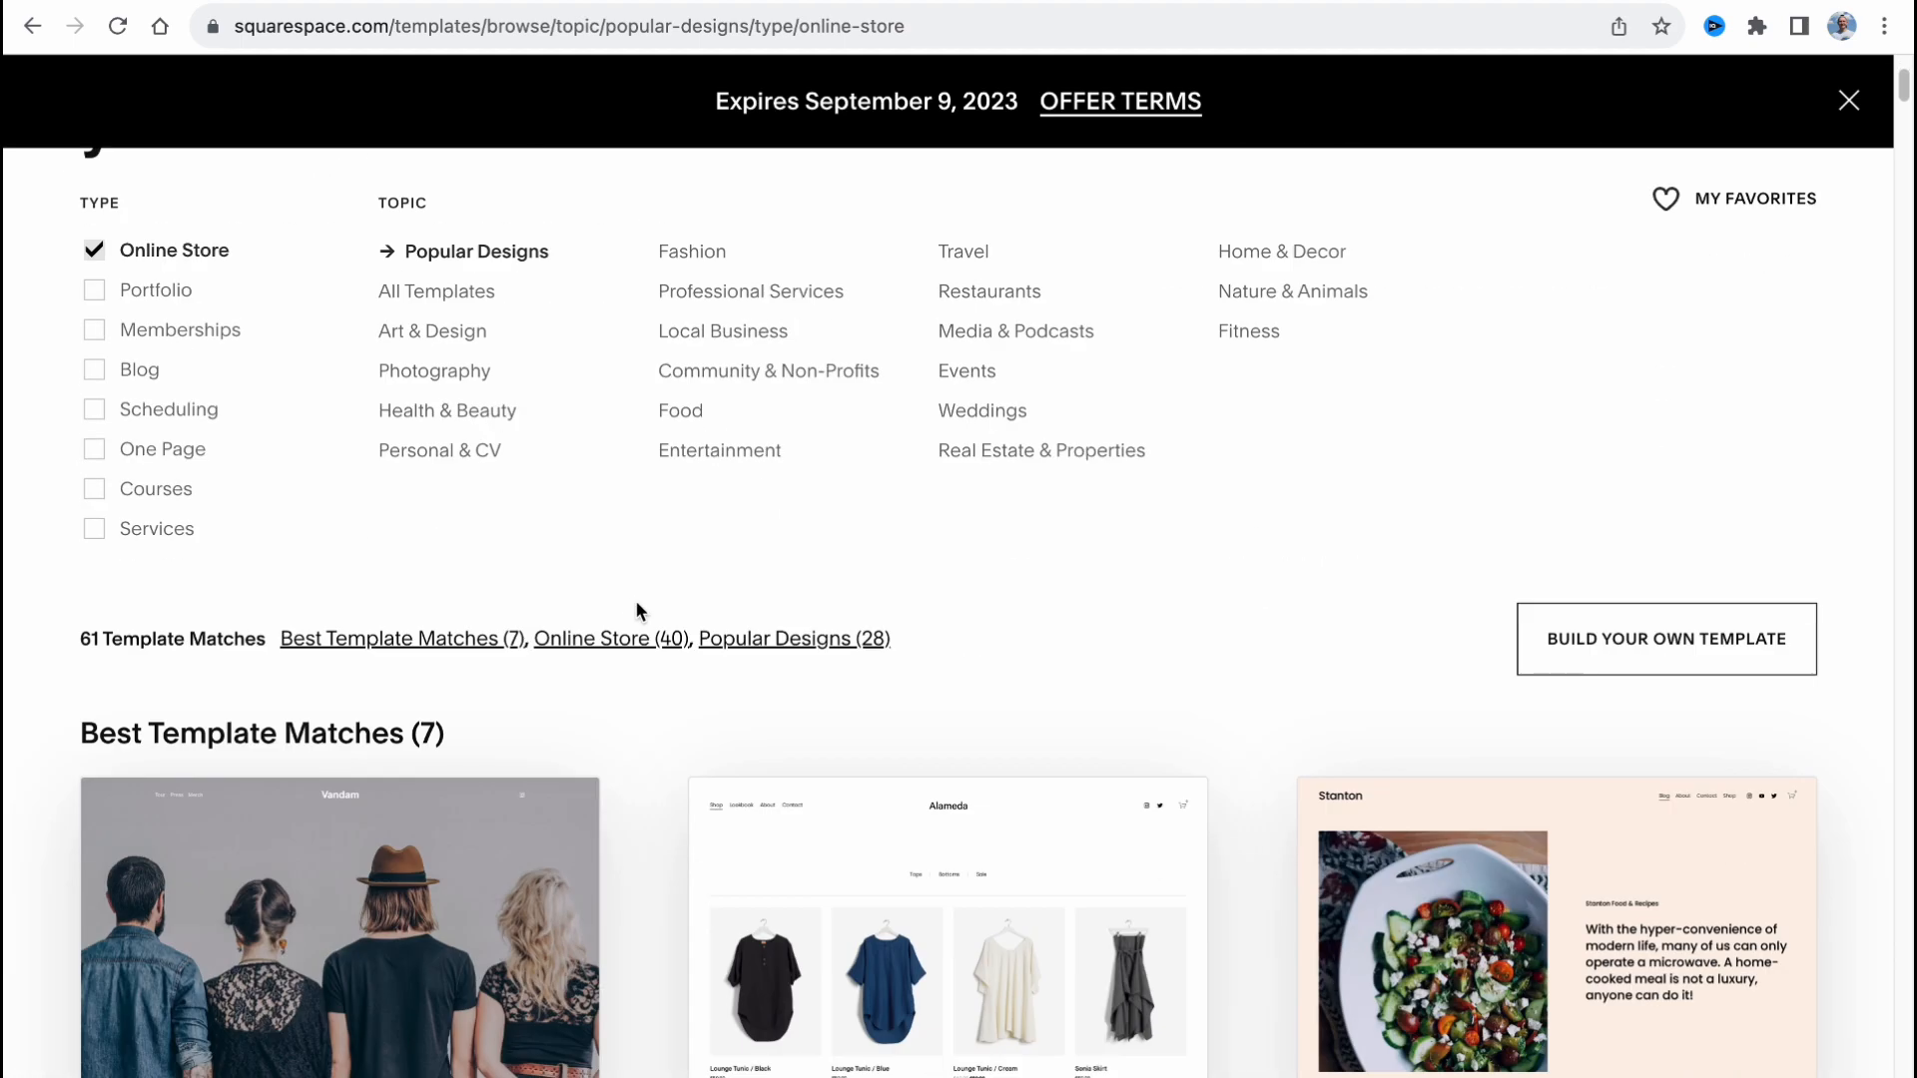
{"action": "scroll", "coordinate": [625, 605], "scroll_direction": "down", "scroll_amount": 10}
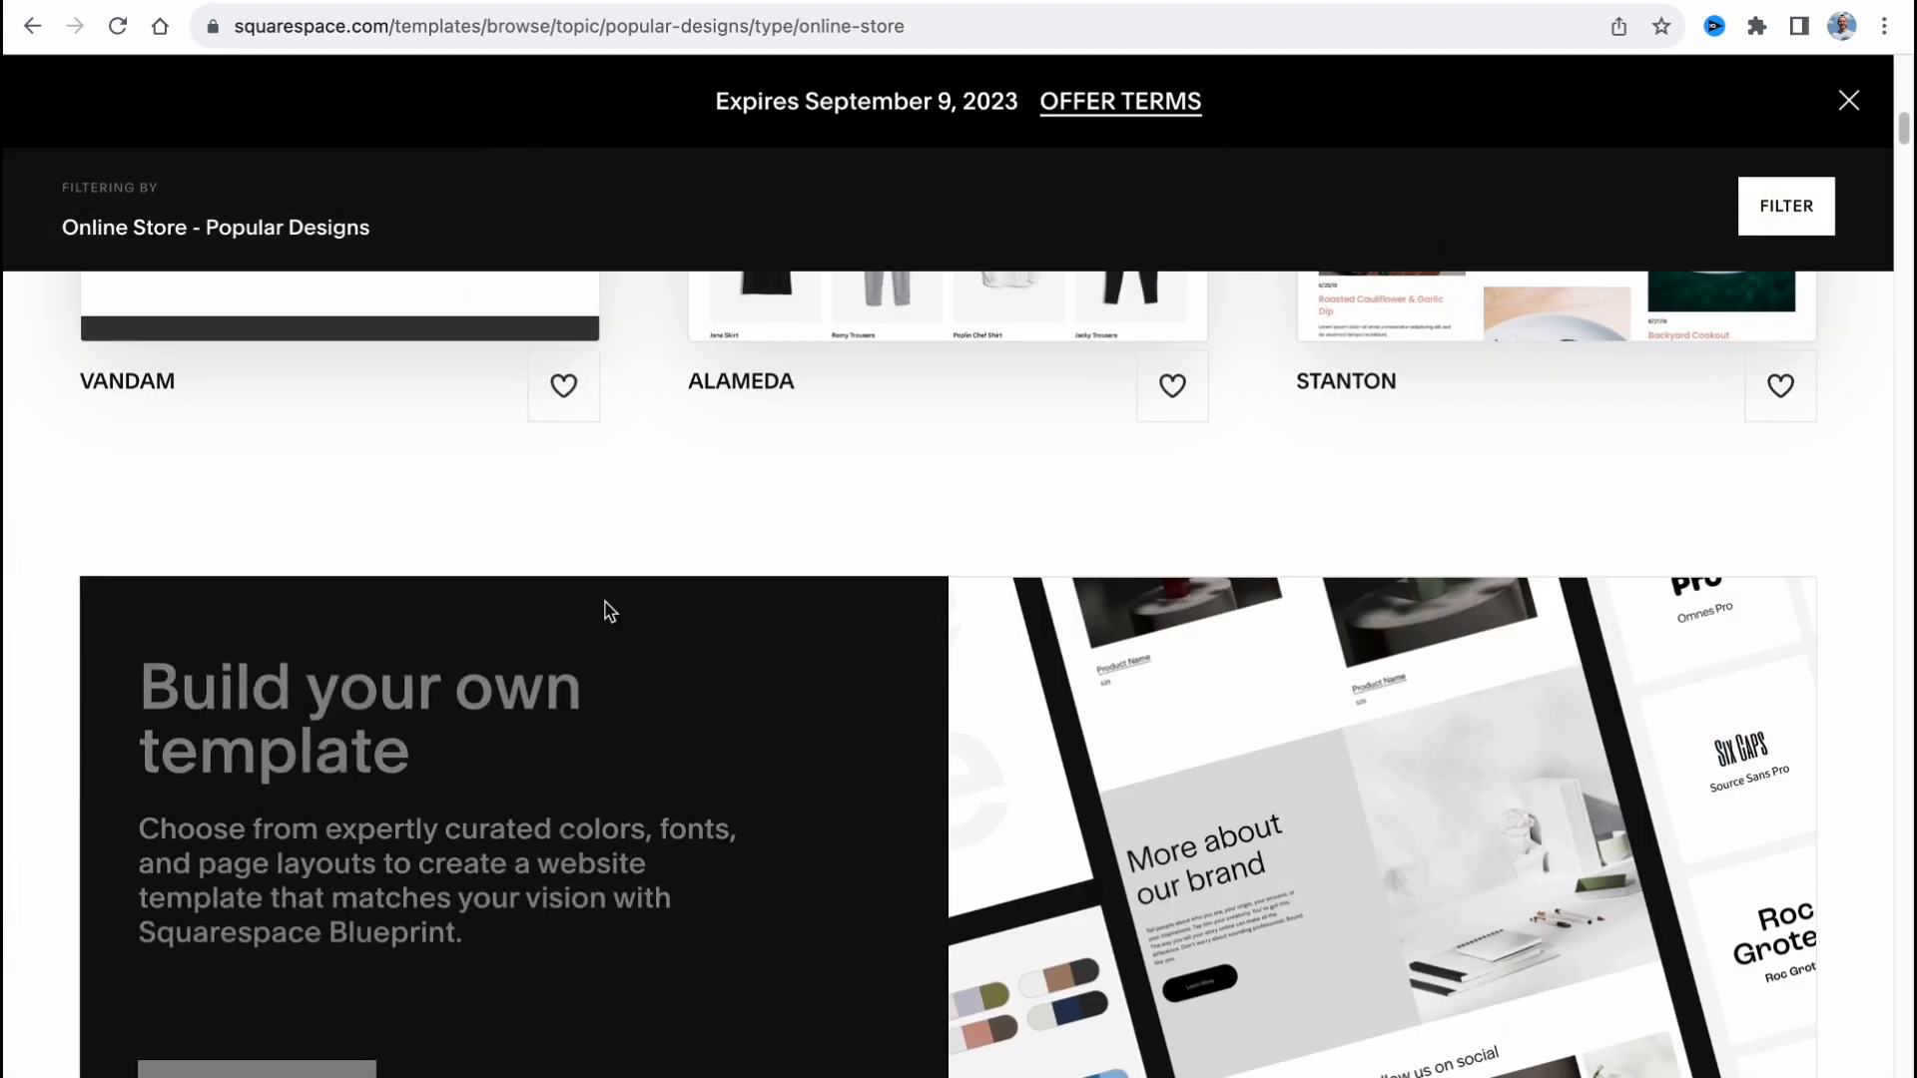
{"action": "scroll", "coordinate": [605, 600], "scroll_direction": "down", "scroll_amount": 9}
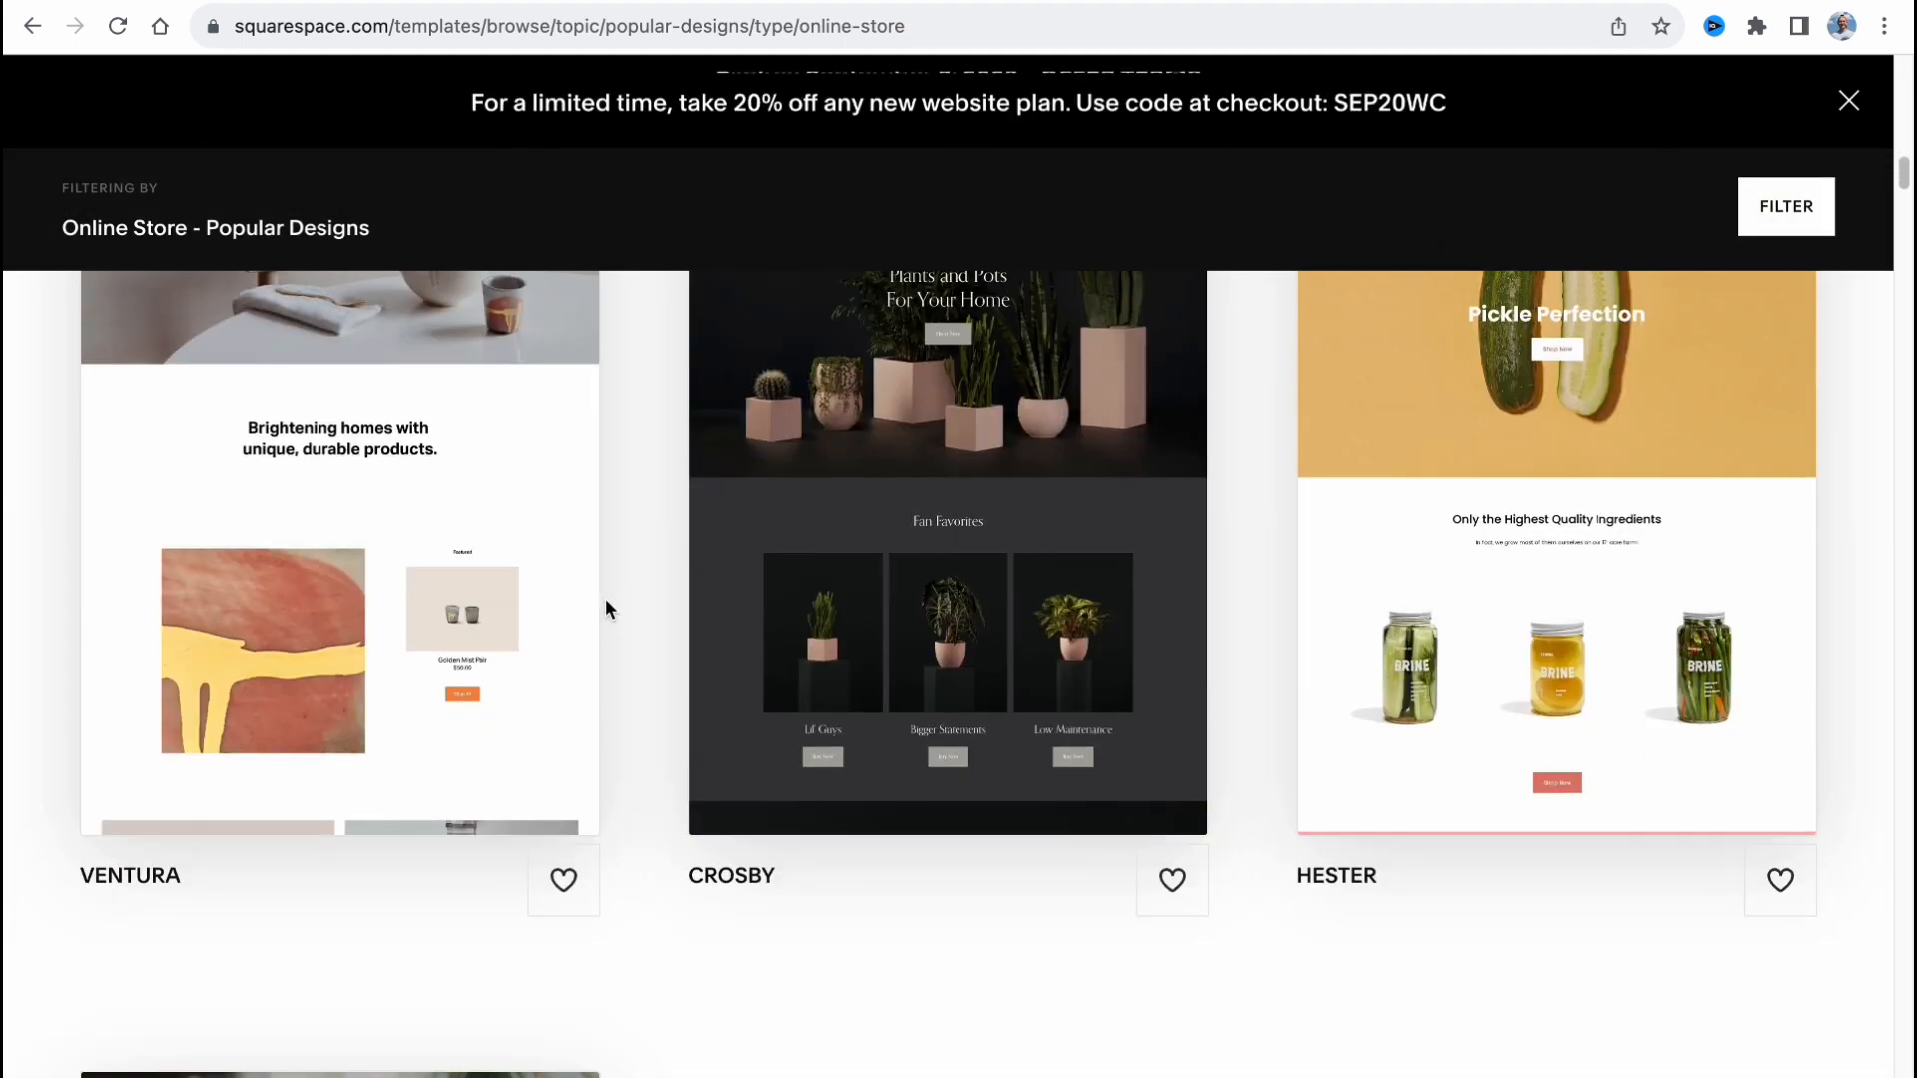
{"action": "scroll", "coordinate": [608, 608], "scroll_direction": "down", "scroll_amount": 5}
{"action": "scroll", "coordinate": [605, 609], "scroll_direction": "down", "scroll_amount": 10}
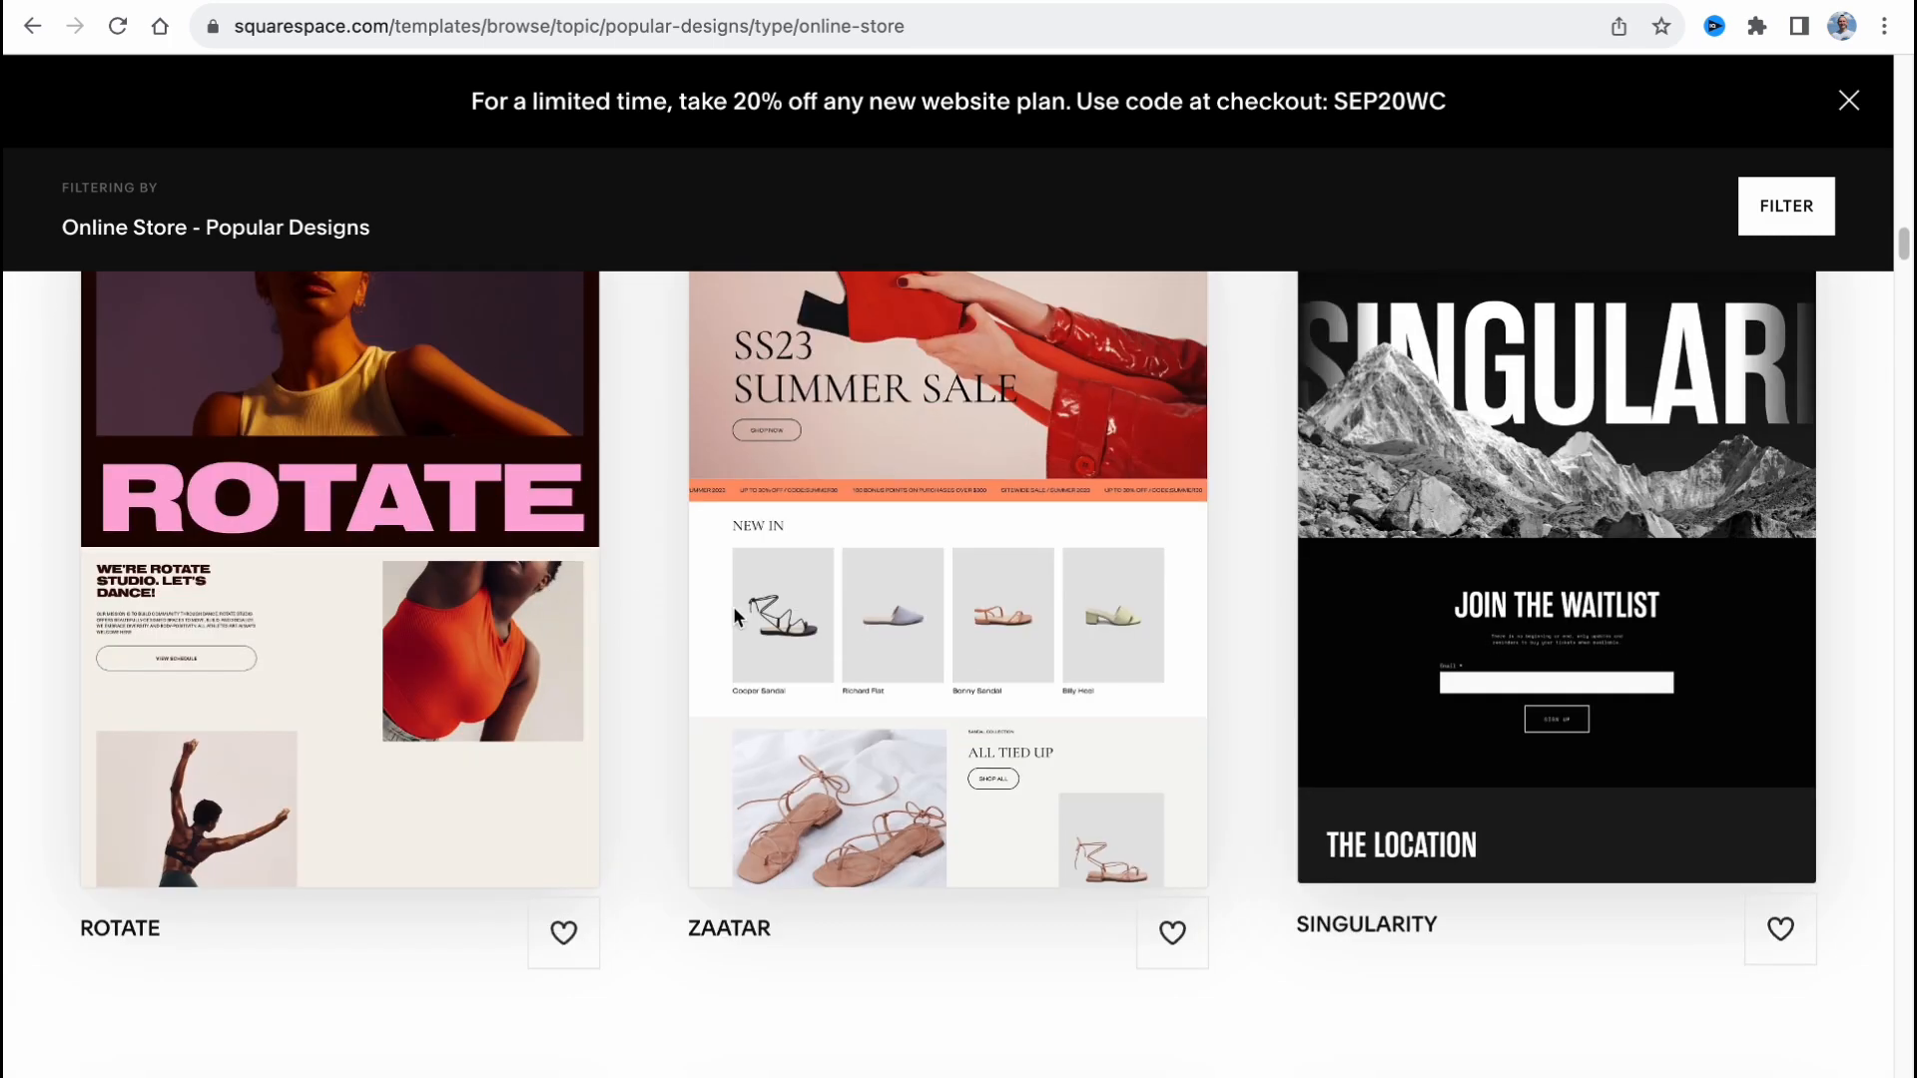
Open the preview of the Zaatar template.
{"action": "mouse_move", "coordinate": [947, 584]}
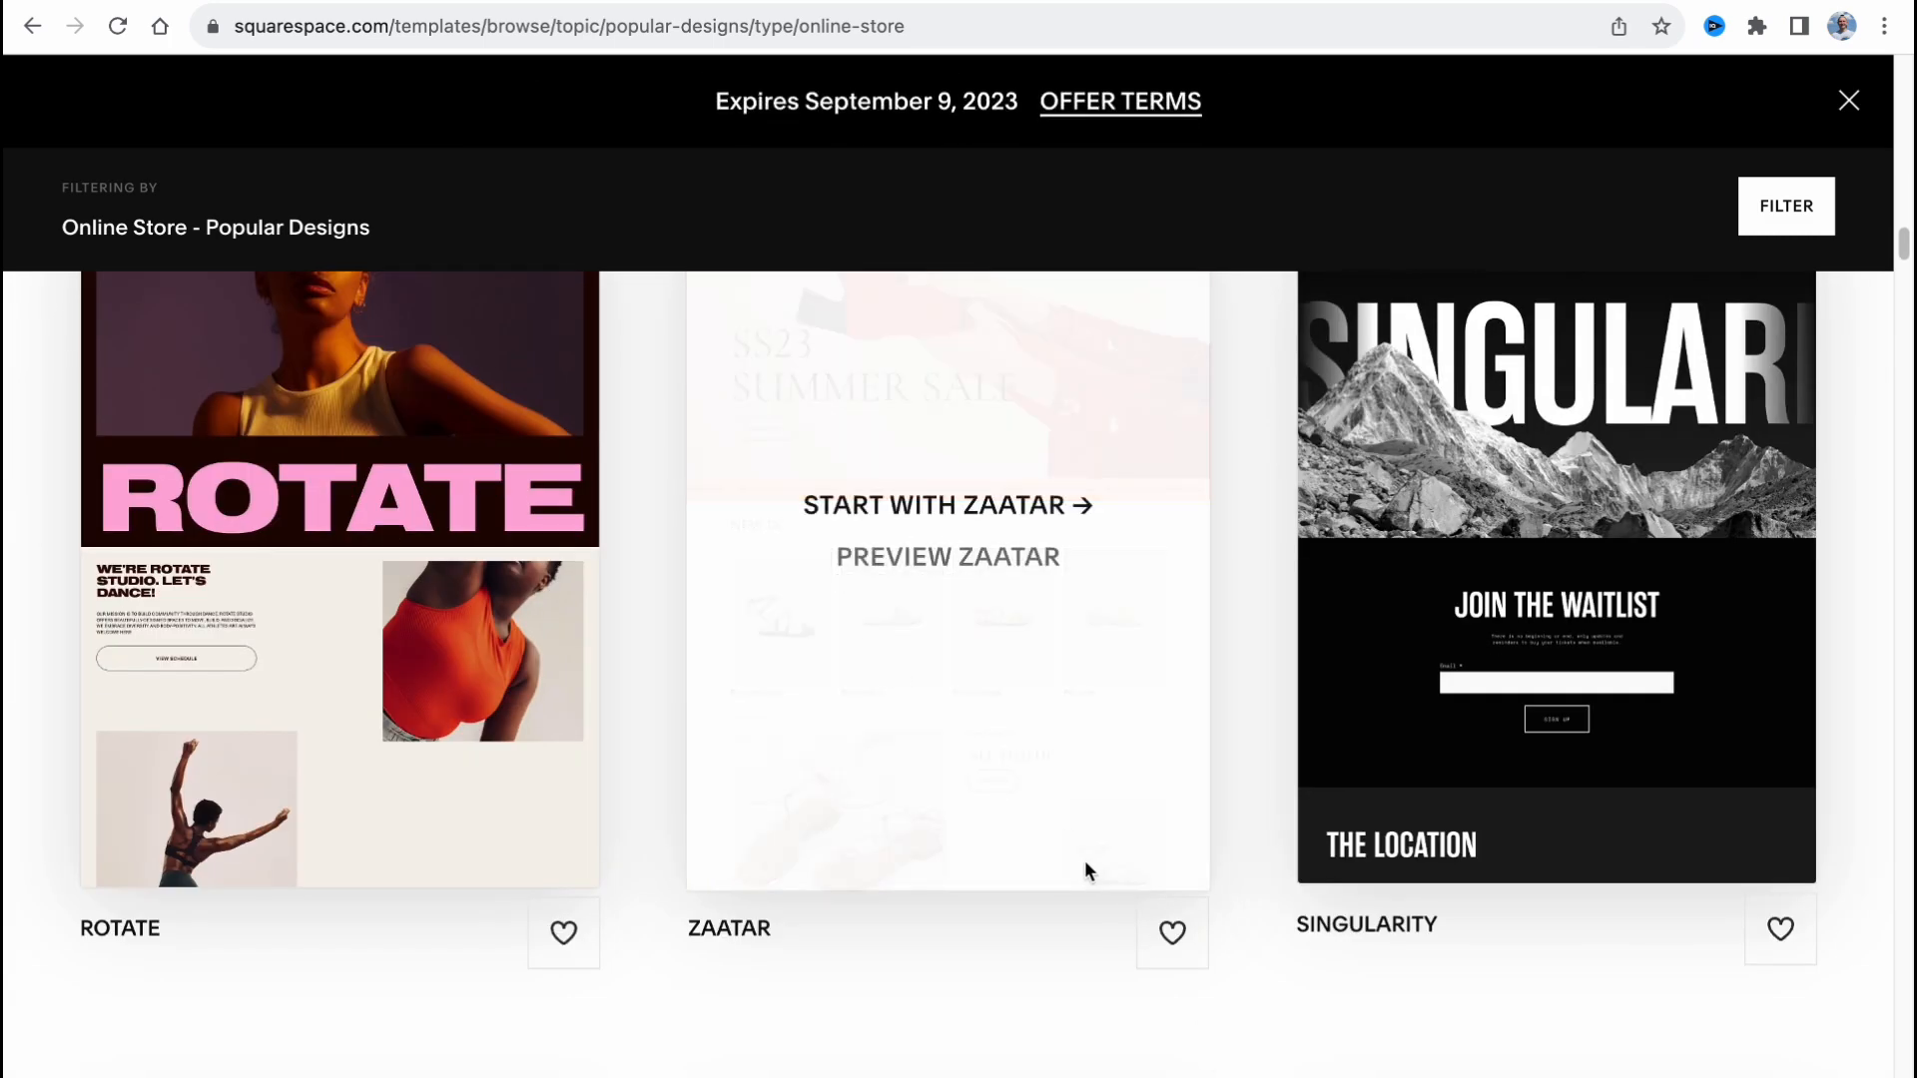
{"action": "scroll", "coordinate": [1039, 975], "scroll_direction": "up", "scroll_amount": 1}
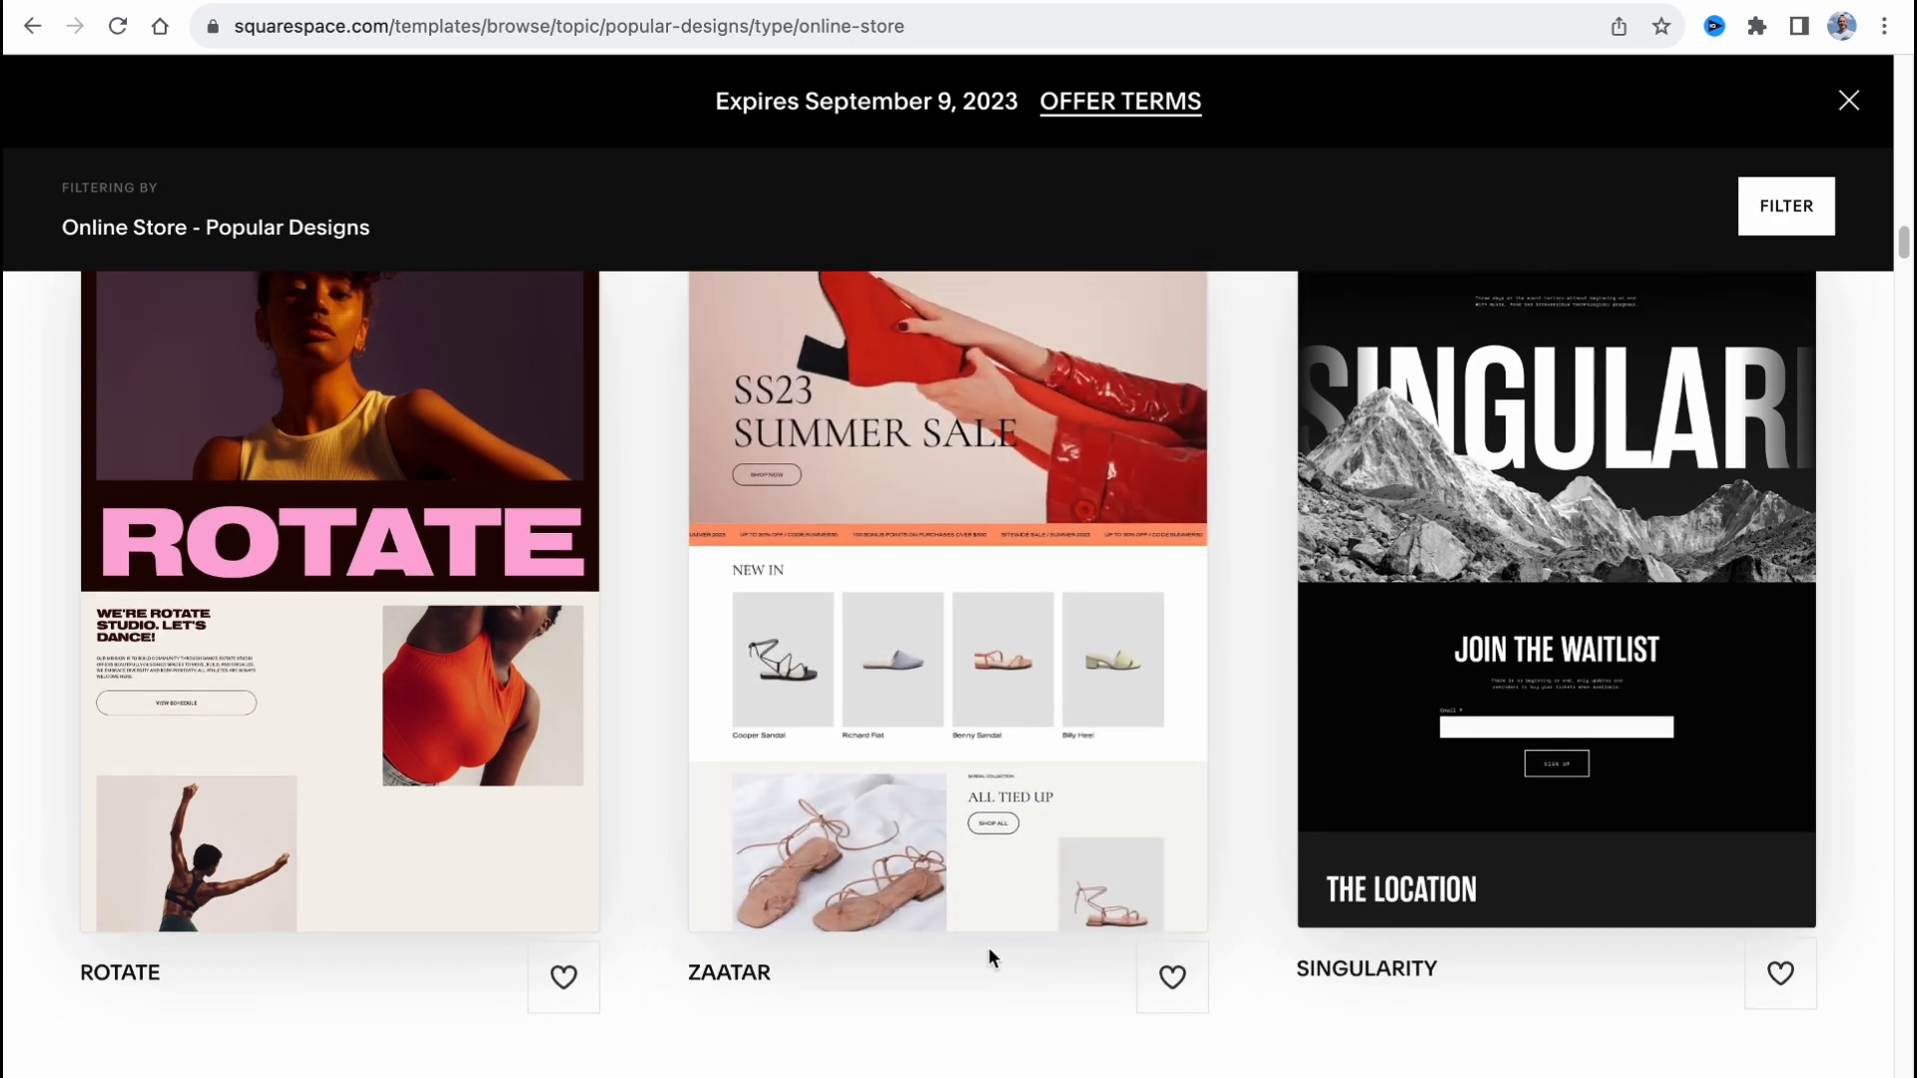
{"action": "scroll", "coordinate": [989, 953], "scroll_direction": "up", "scroll_amount": 1}
{"action": "left_click", "coordinate": [955, 649]}
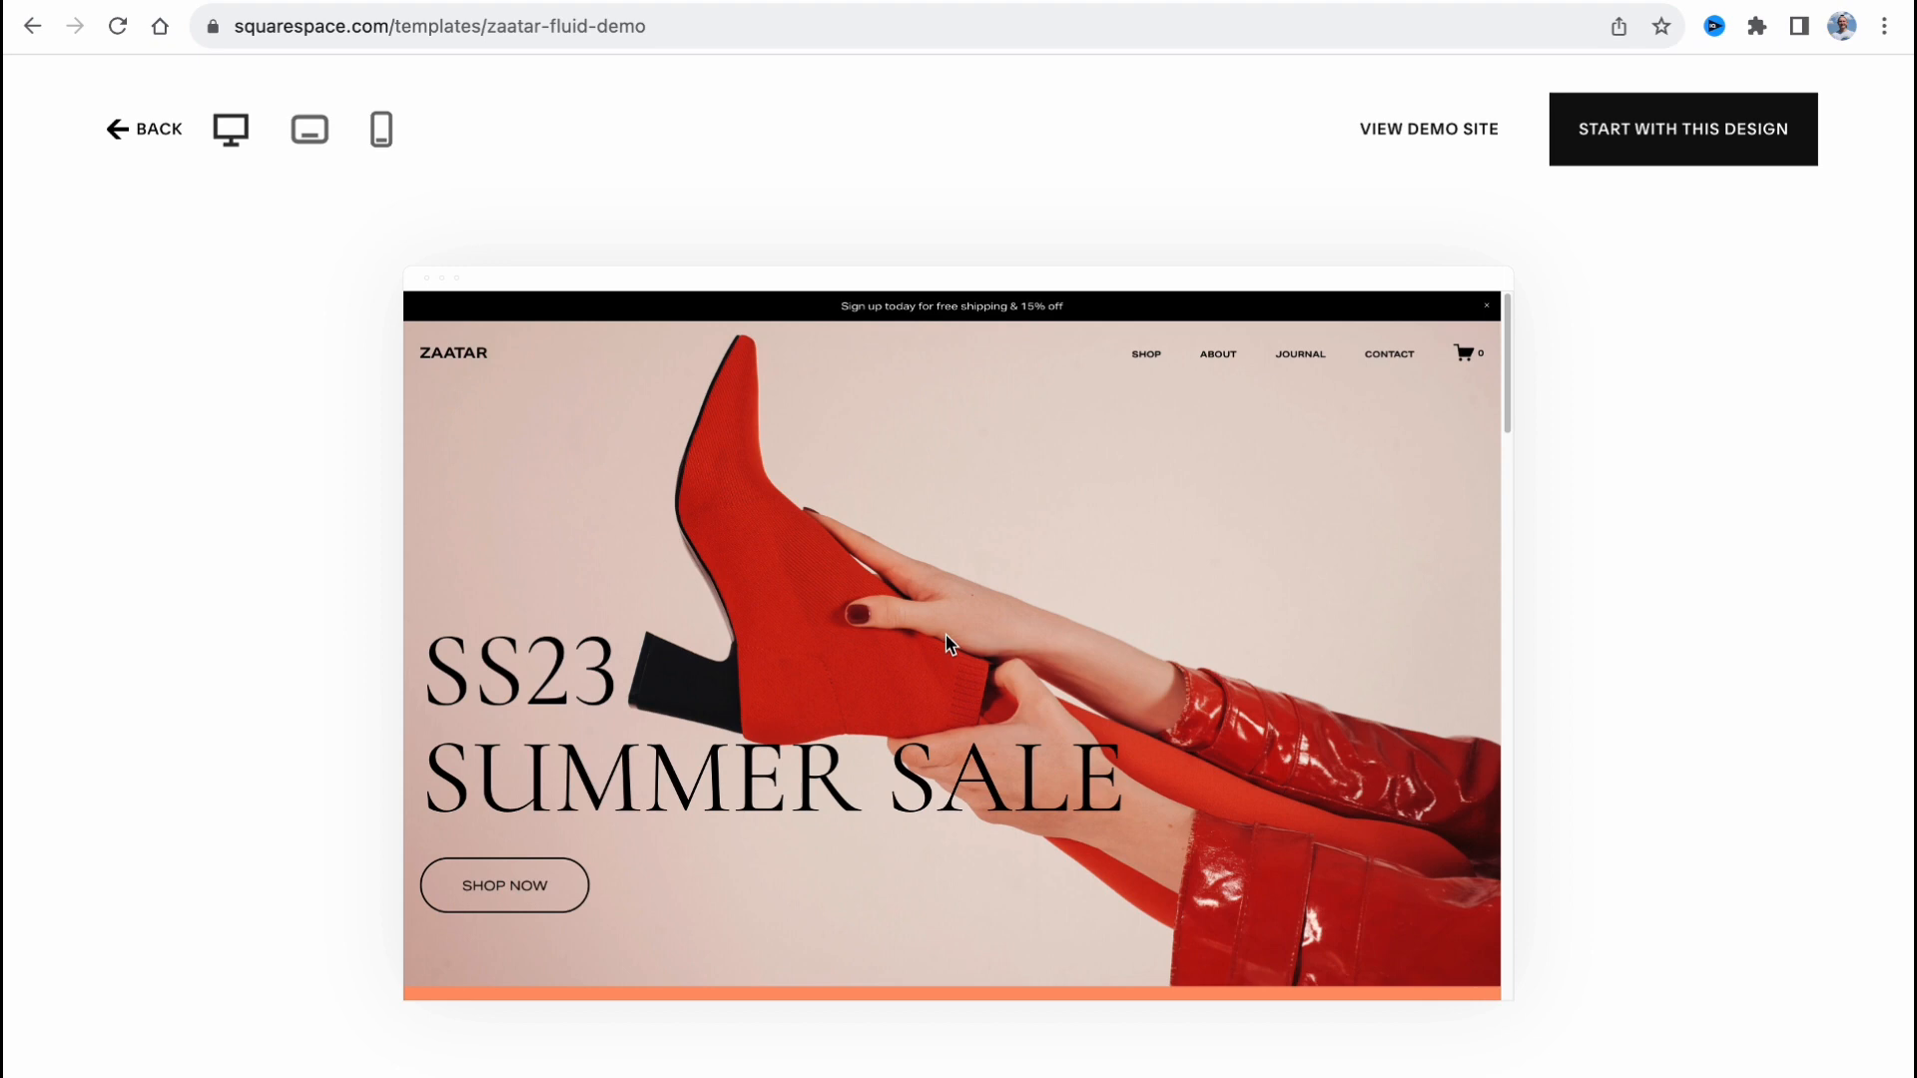
Examine the Zaatar demo home page from the Summer Sale banner down to the About Us section.
{"action": "scroll", "coordinate": [945, 635], "scroll_direction": "down", "scroll_amount": 10}
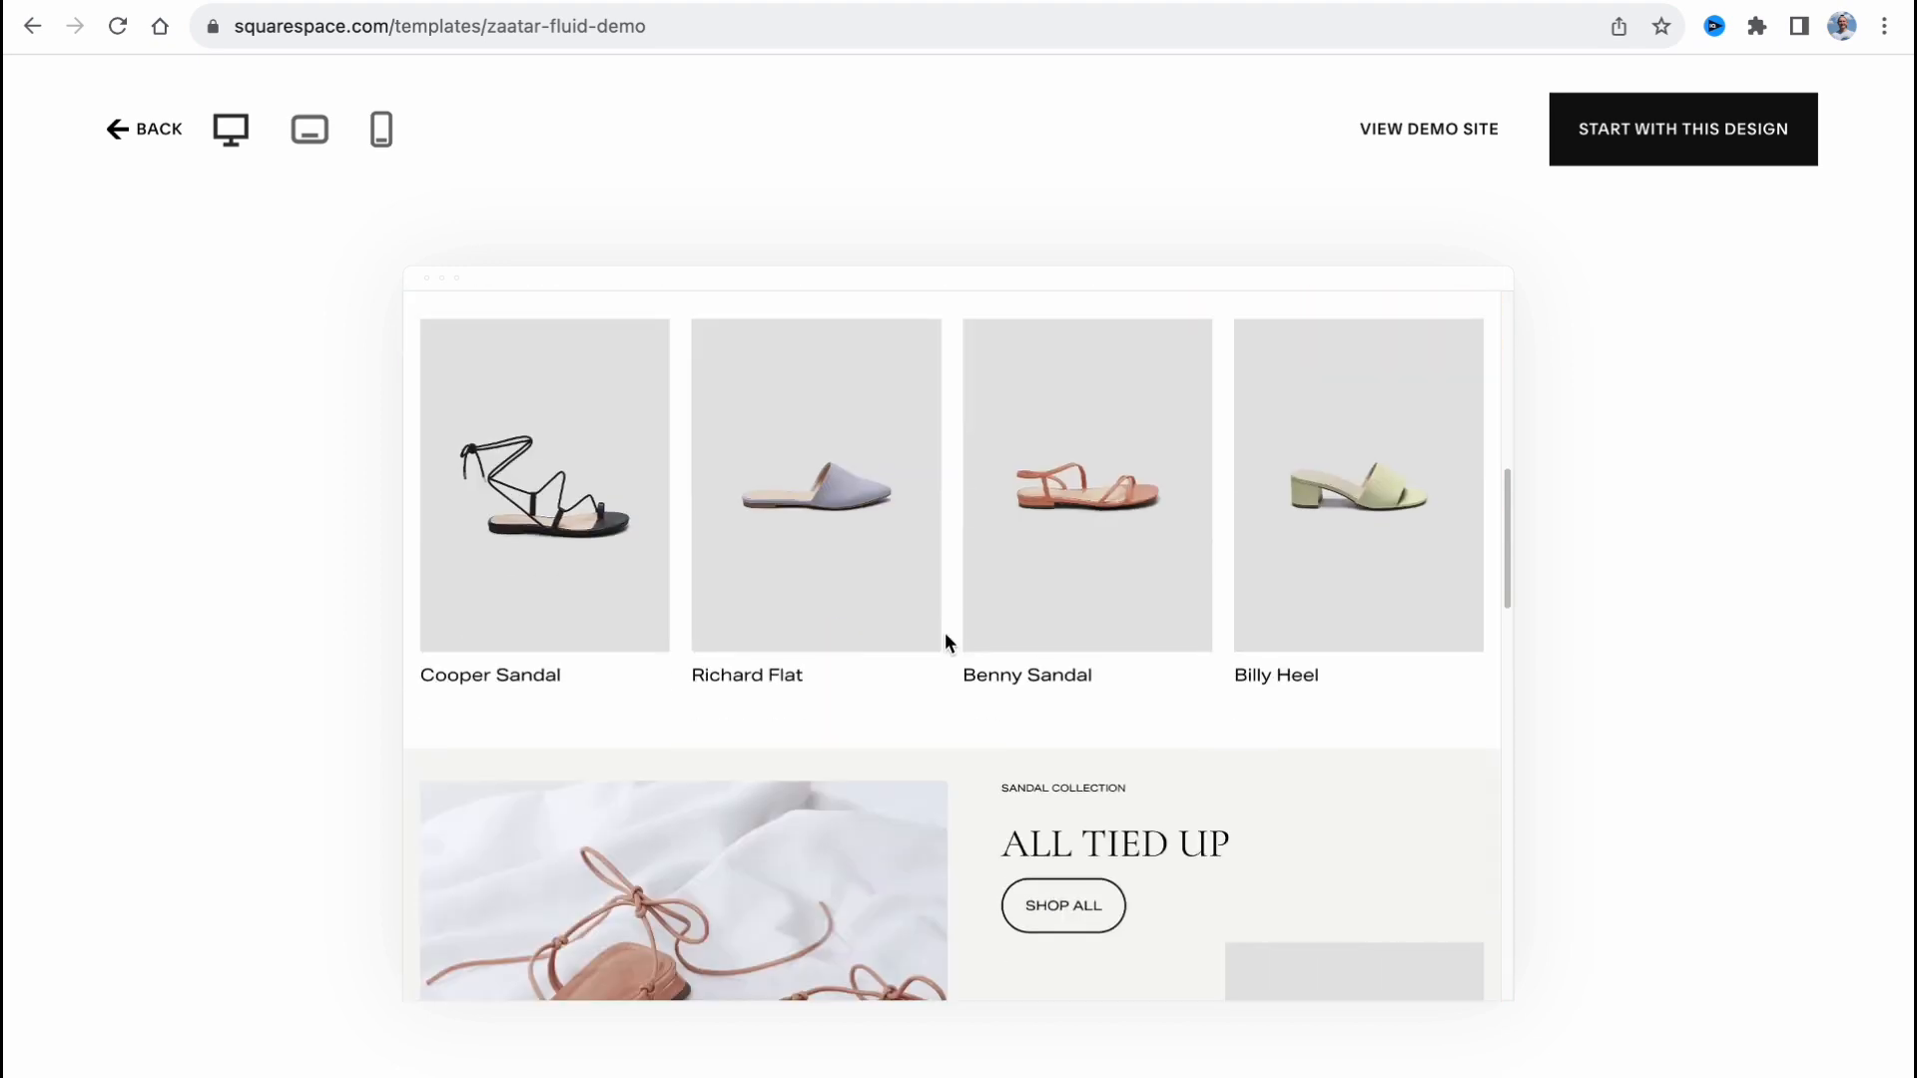
{"action": "scroll", "coordinate": [944, 640], "scroll_direction": "down", "scroll_amount": 3}
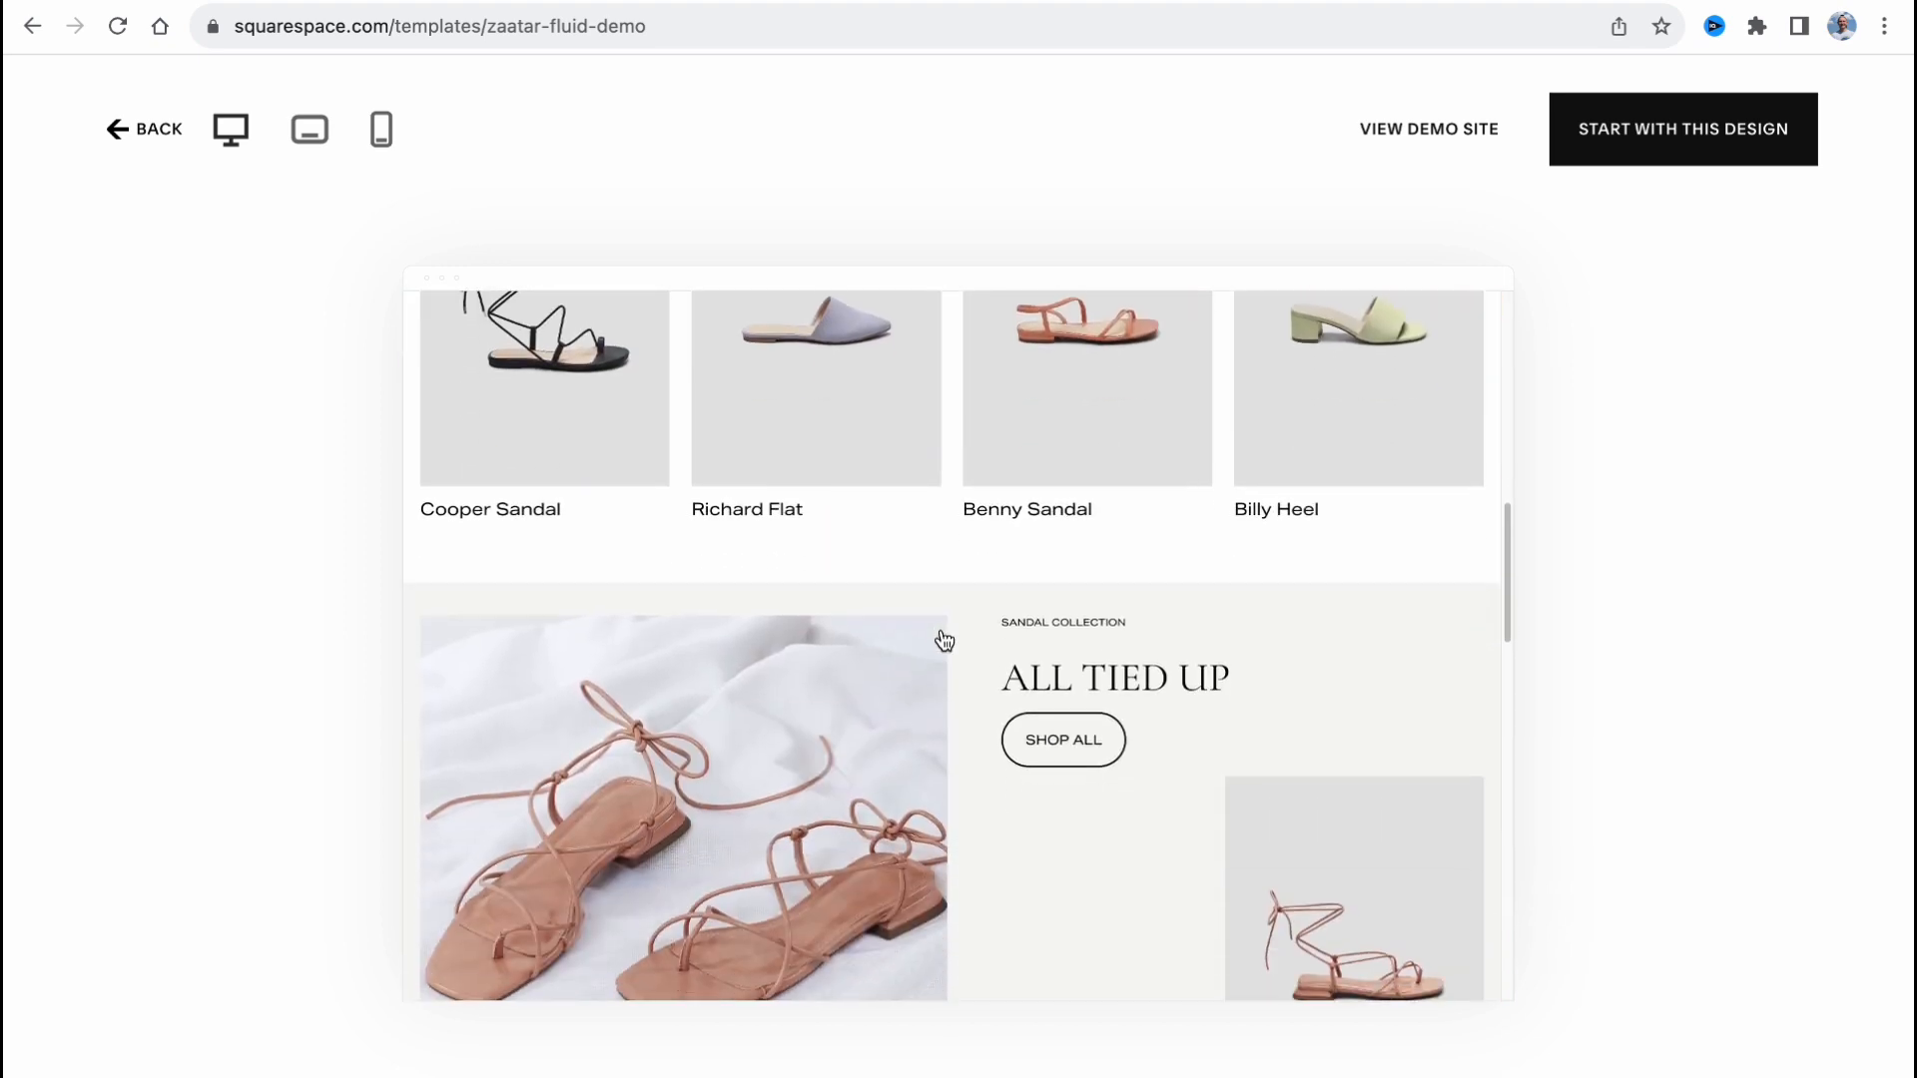
{"action": "scroll", "coordinate": [945, 640], "scroll_direction": "down", "scroll_amount": 2}
{"action": "scroll", "coordinate": [940, 639], "scroll_direction": "down", "scroll_amount": 1}
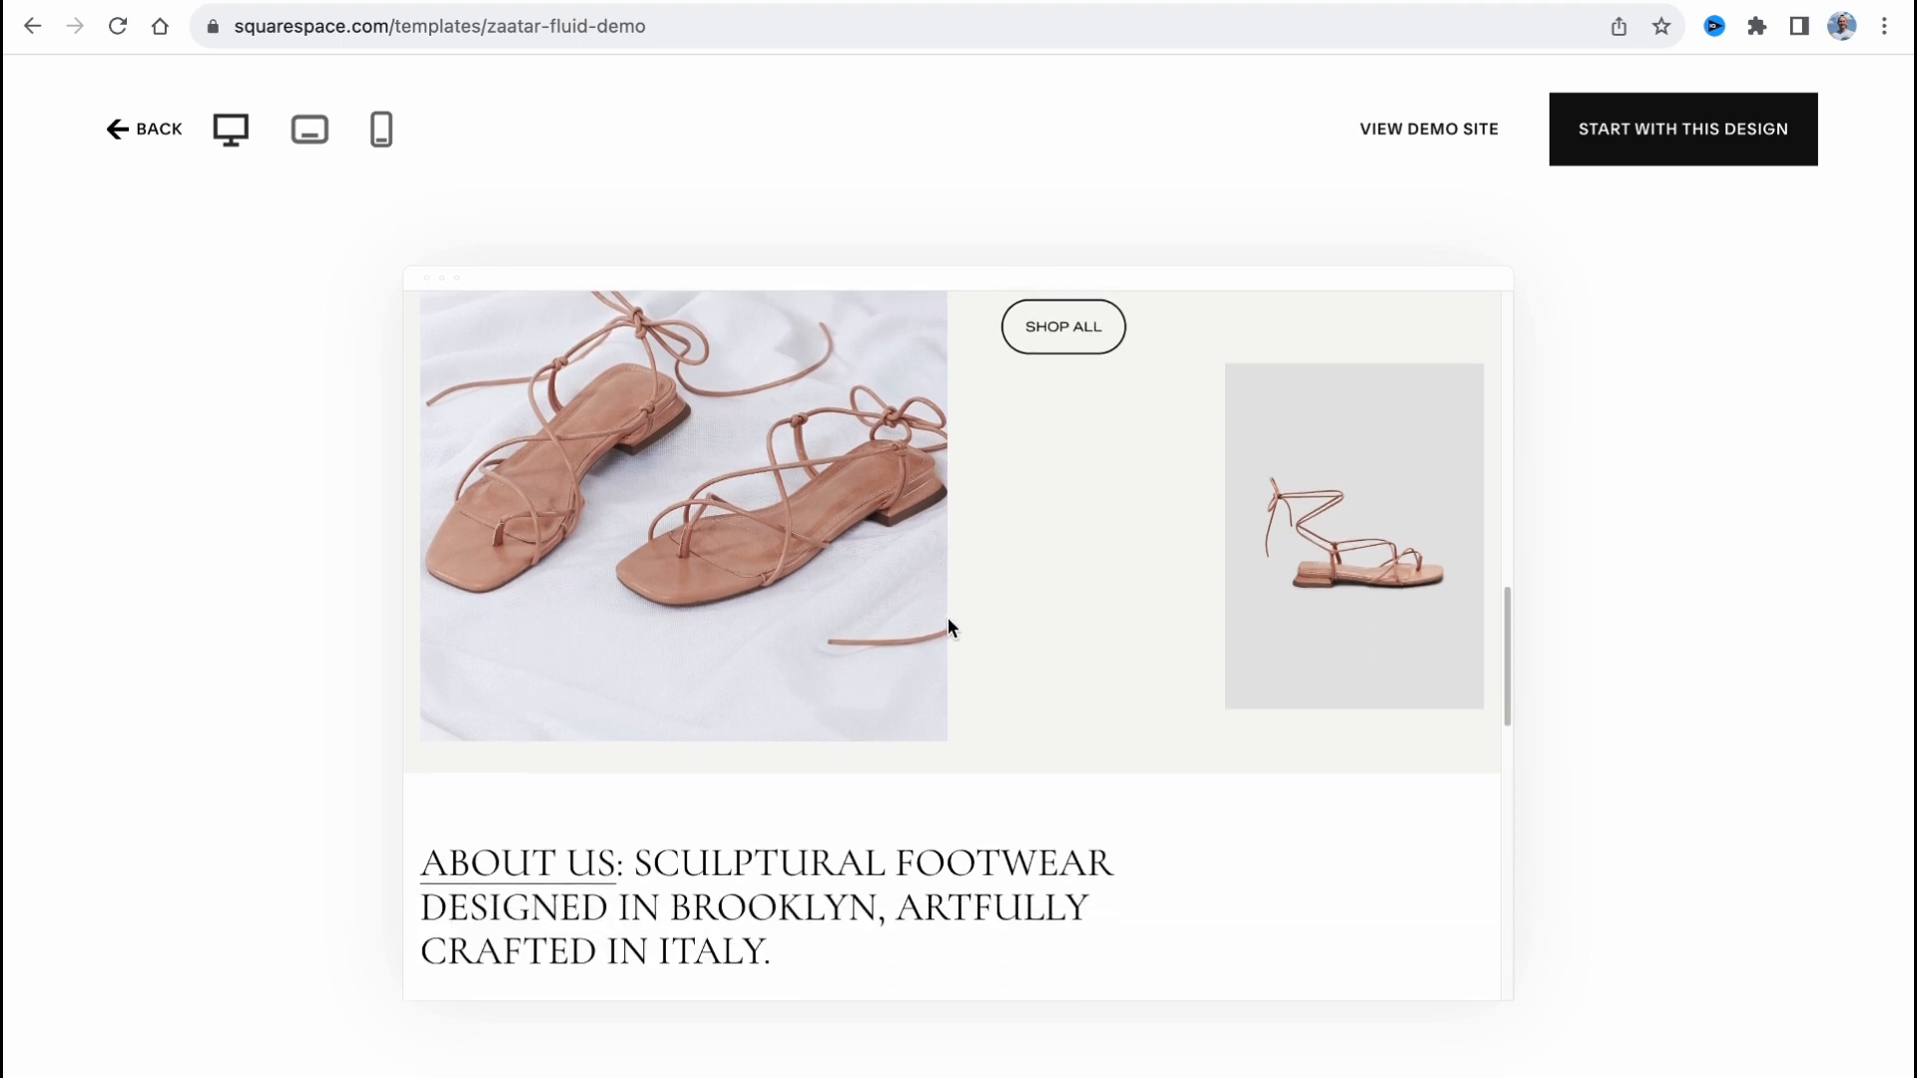
{"action": "scroll", "coordinate": [944, 624], "scroll_direction": "up", "scroll_amount": 3}
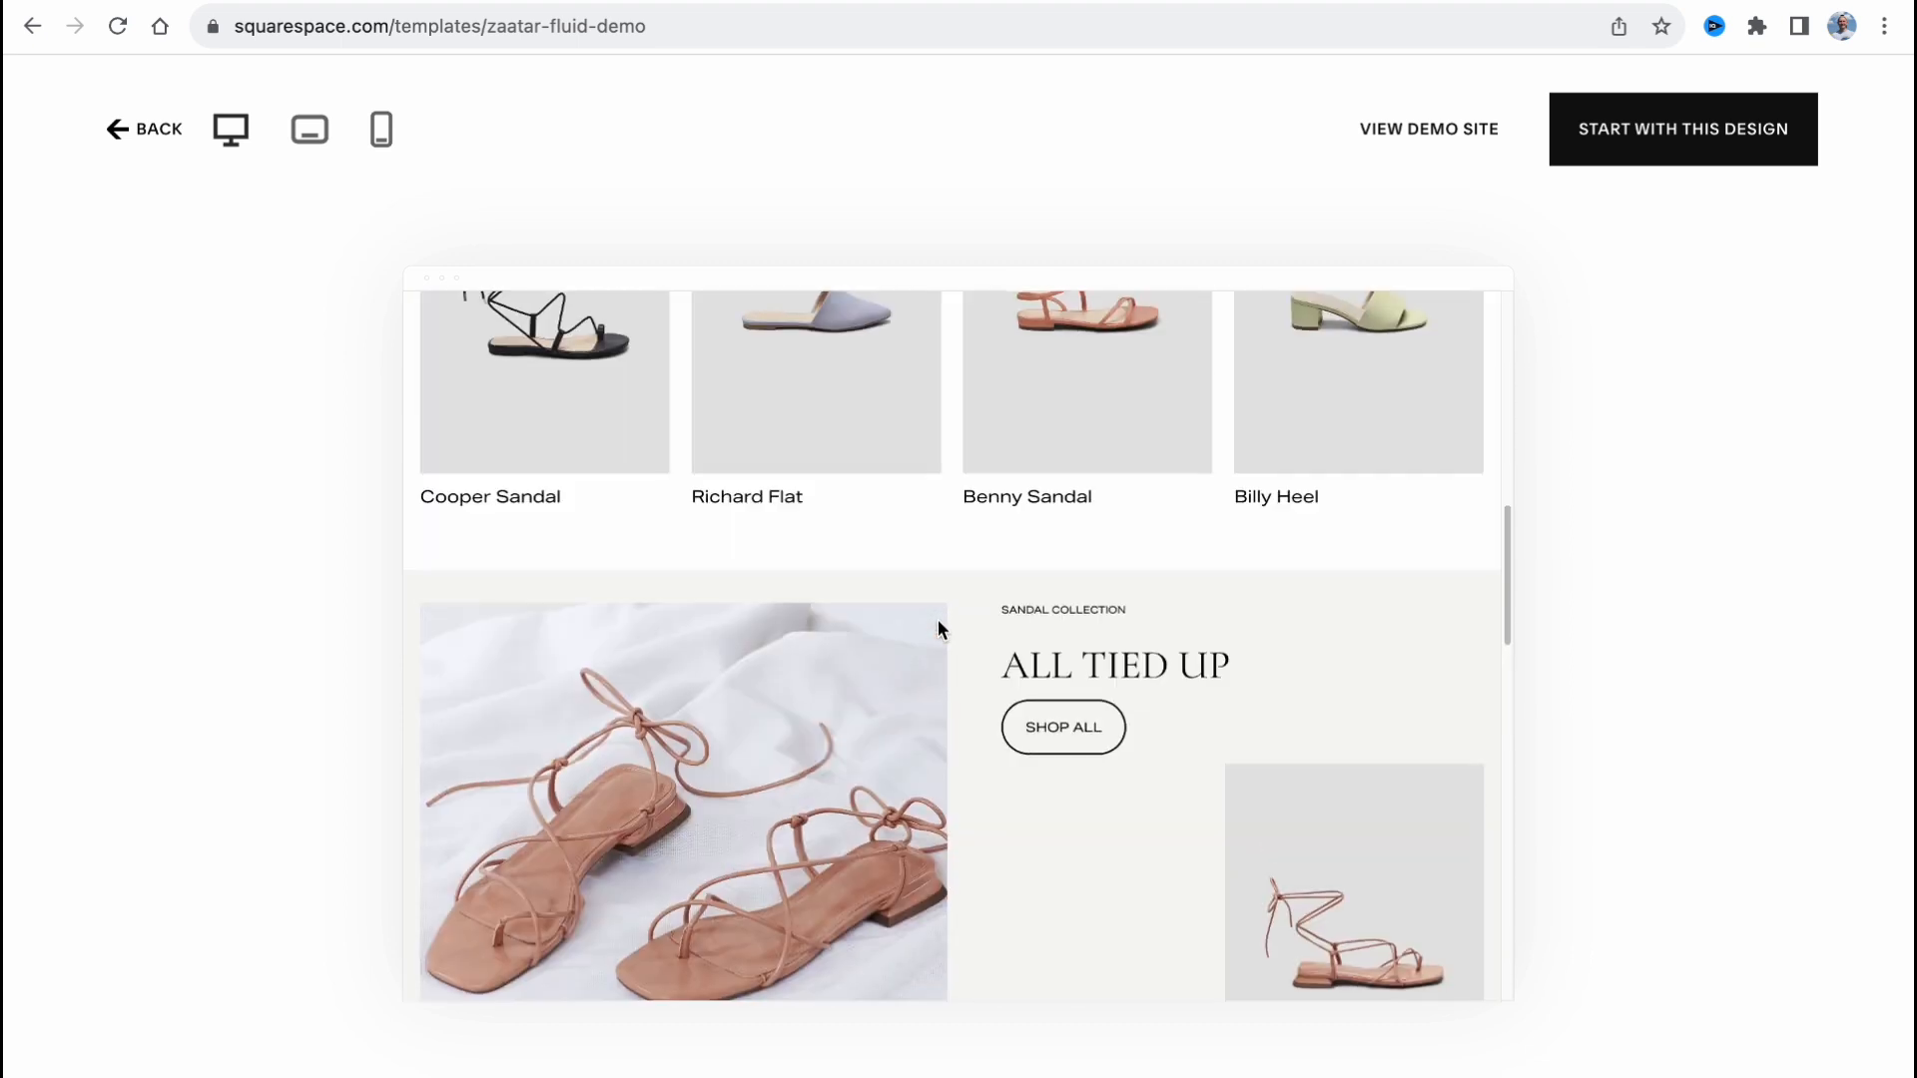
{"action": "scroll", "coordinate": [939, 624], "scroll_direction": "up", "scroll_amount": 3}
{"action": "scroll", "coordinate": [941, 631], "scroll_direction": "up", "scroll_amount": 5}
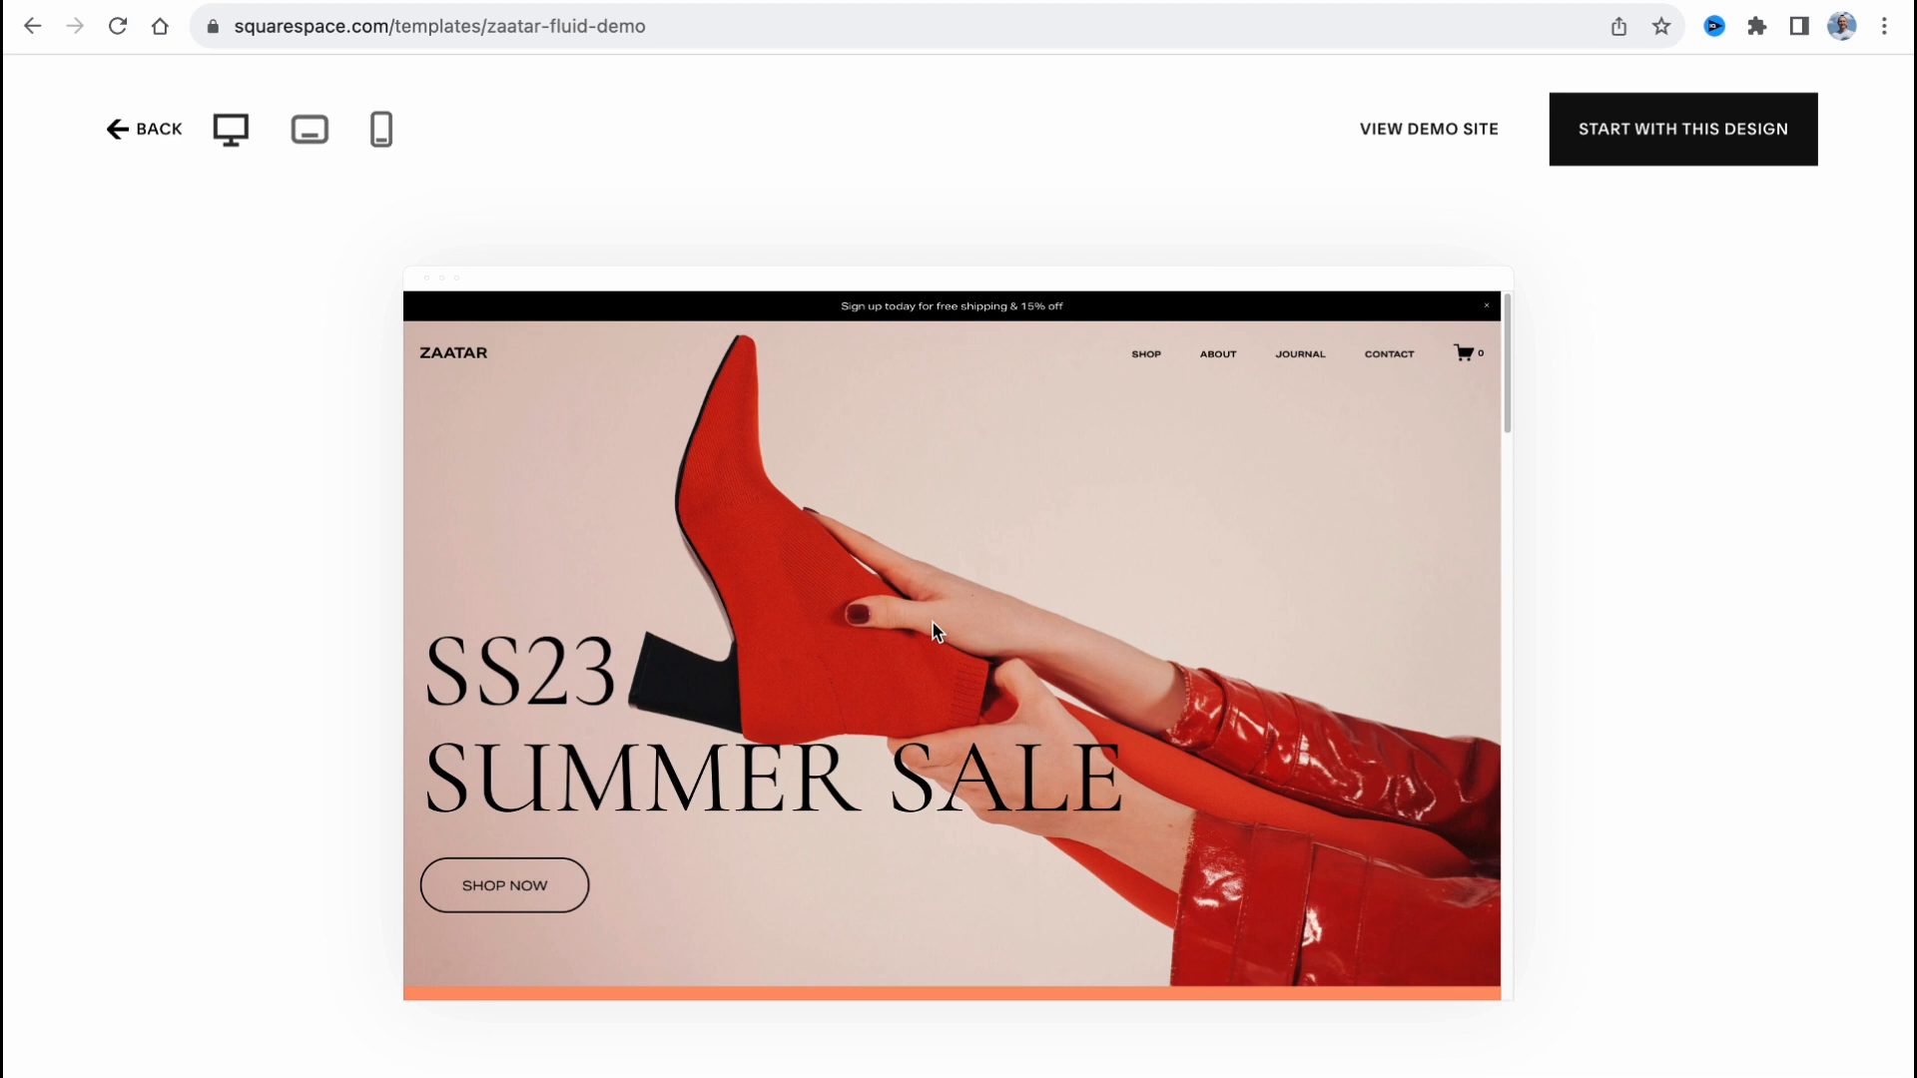
Start a site with the Zaatar design and set its site title to "store 1".
{"action": "left_click", "coordinate": [1650, 128]}
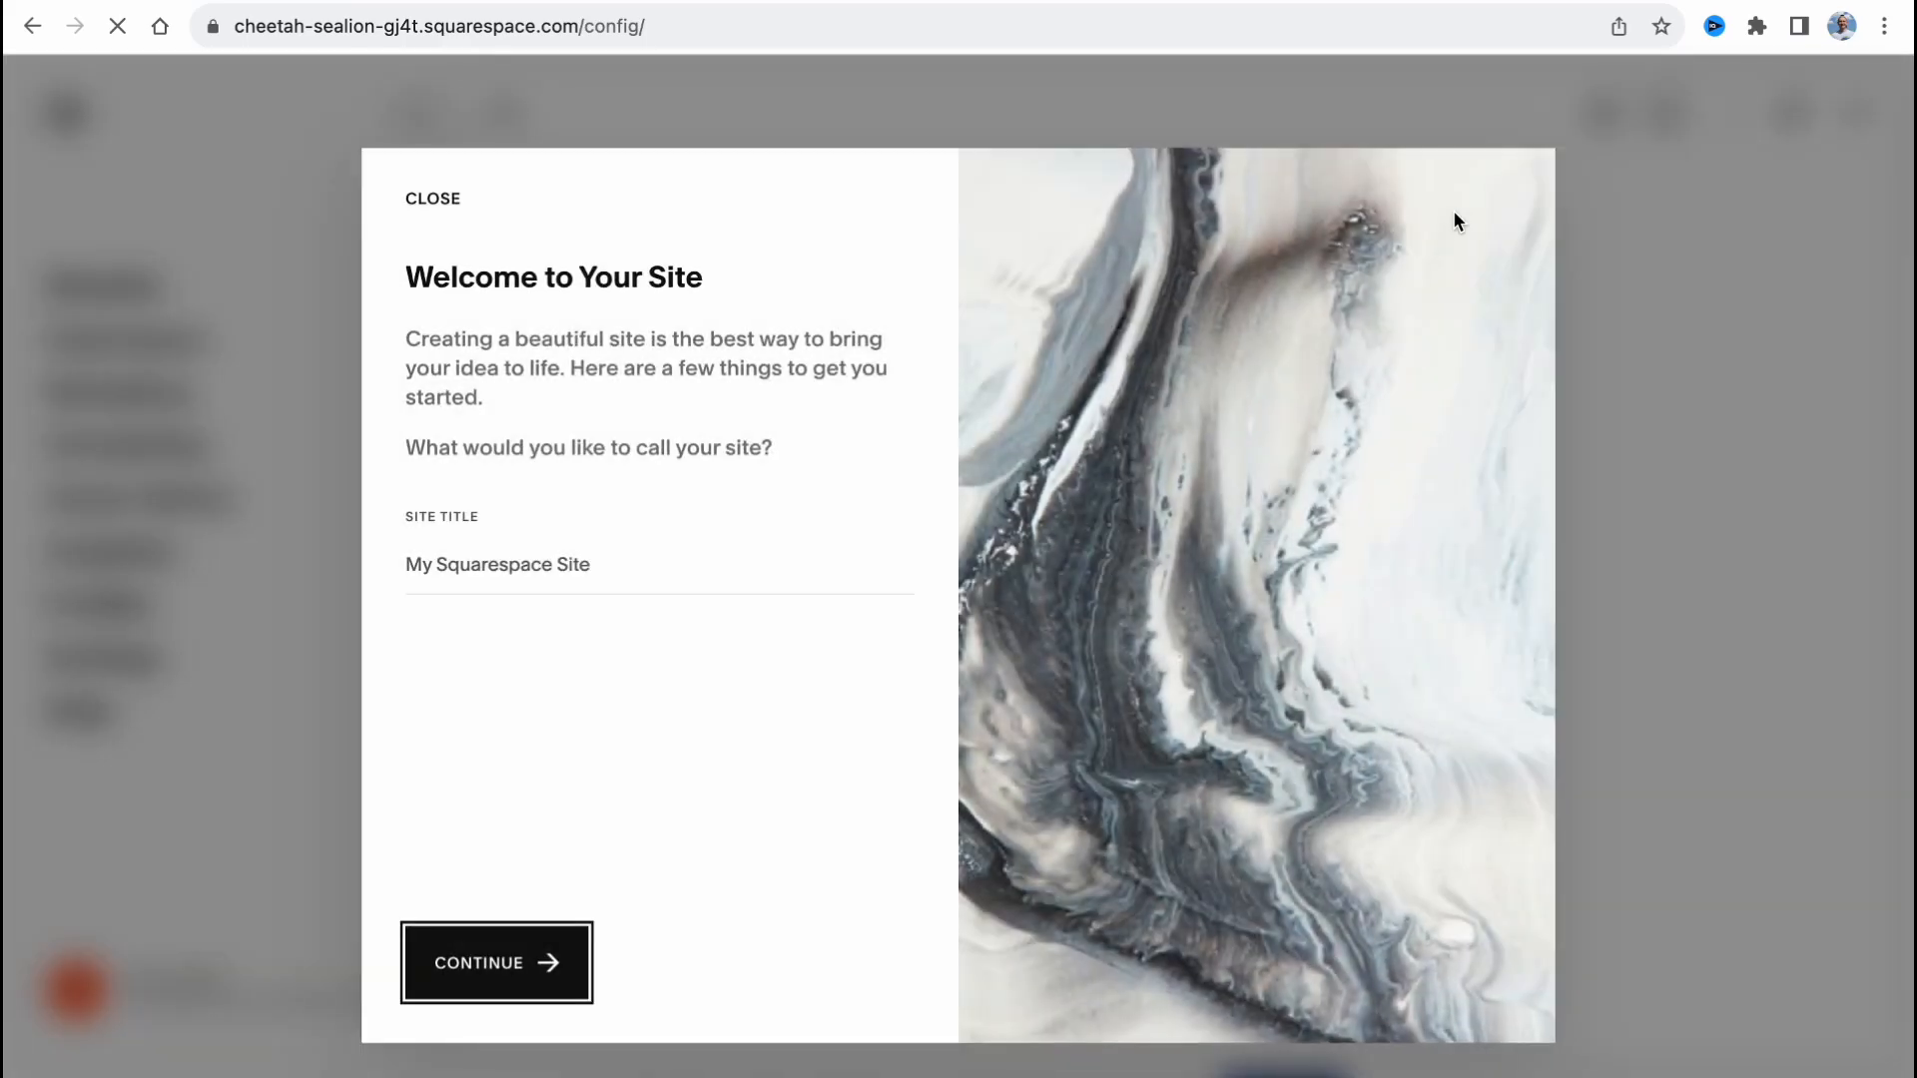
{"action": "triple_click", "coordinate": [462, 563]}
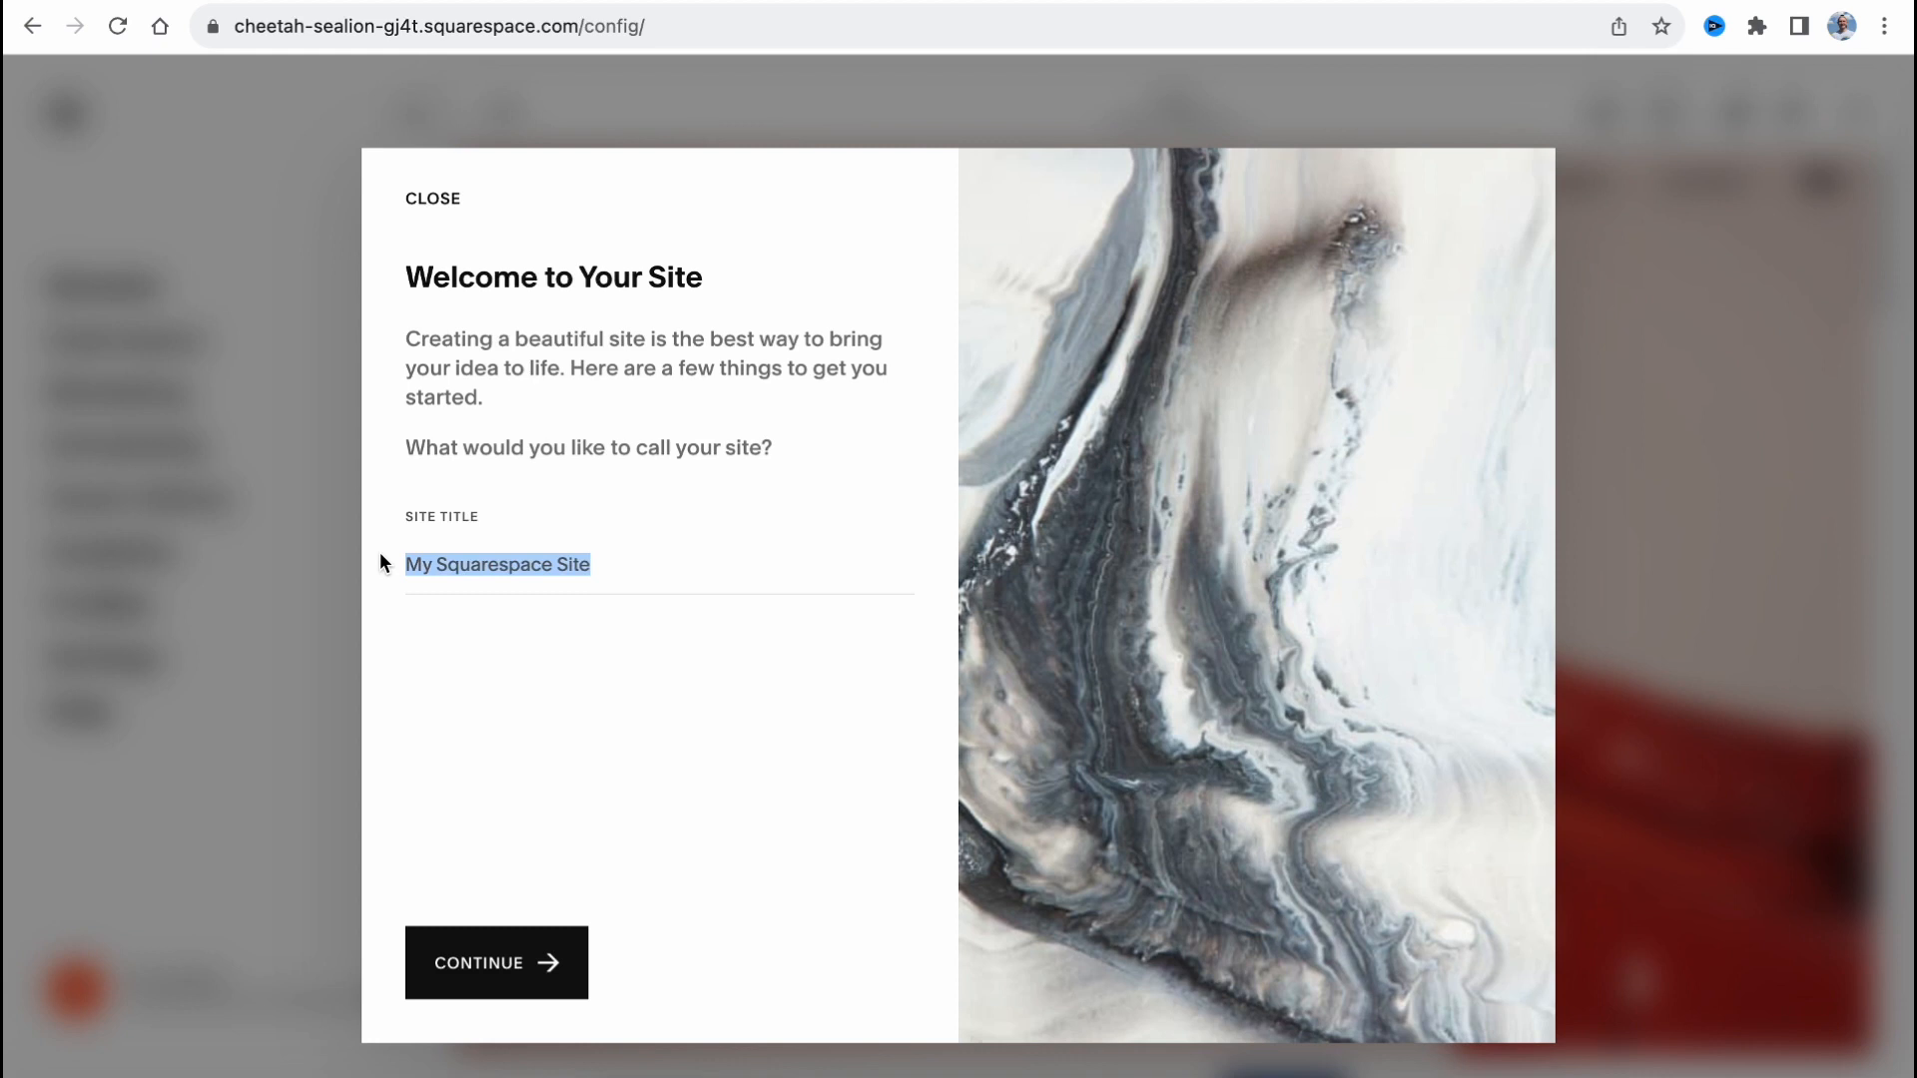
{"action": "key", "text": "ctrl+space"}
{"action": "type", "text": "s"}
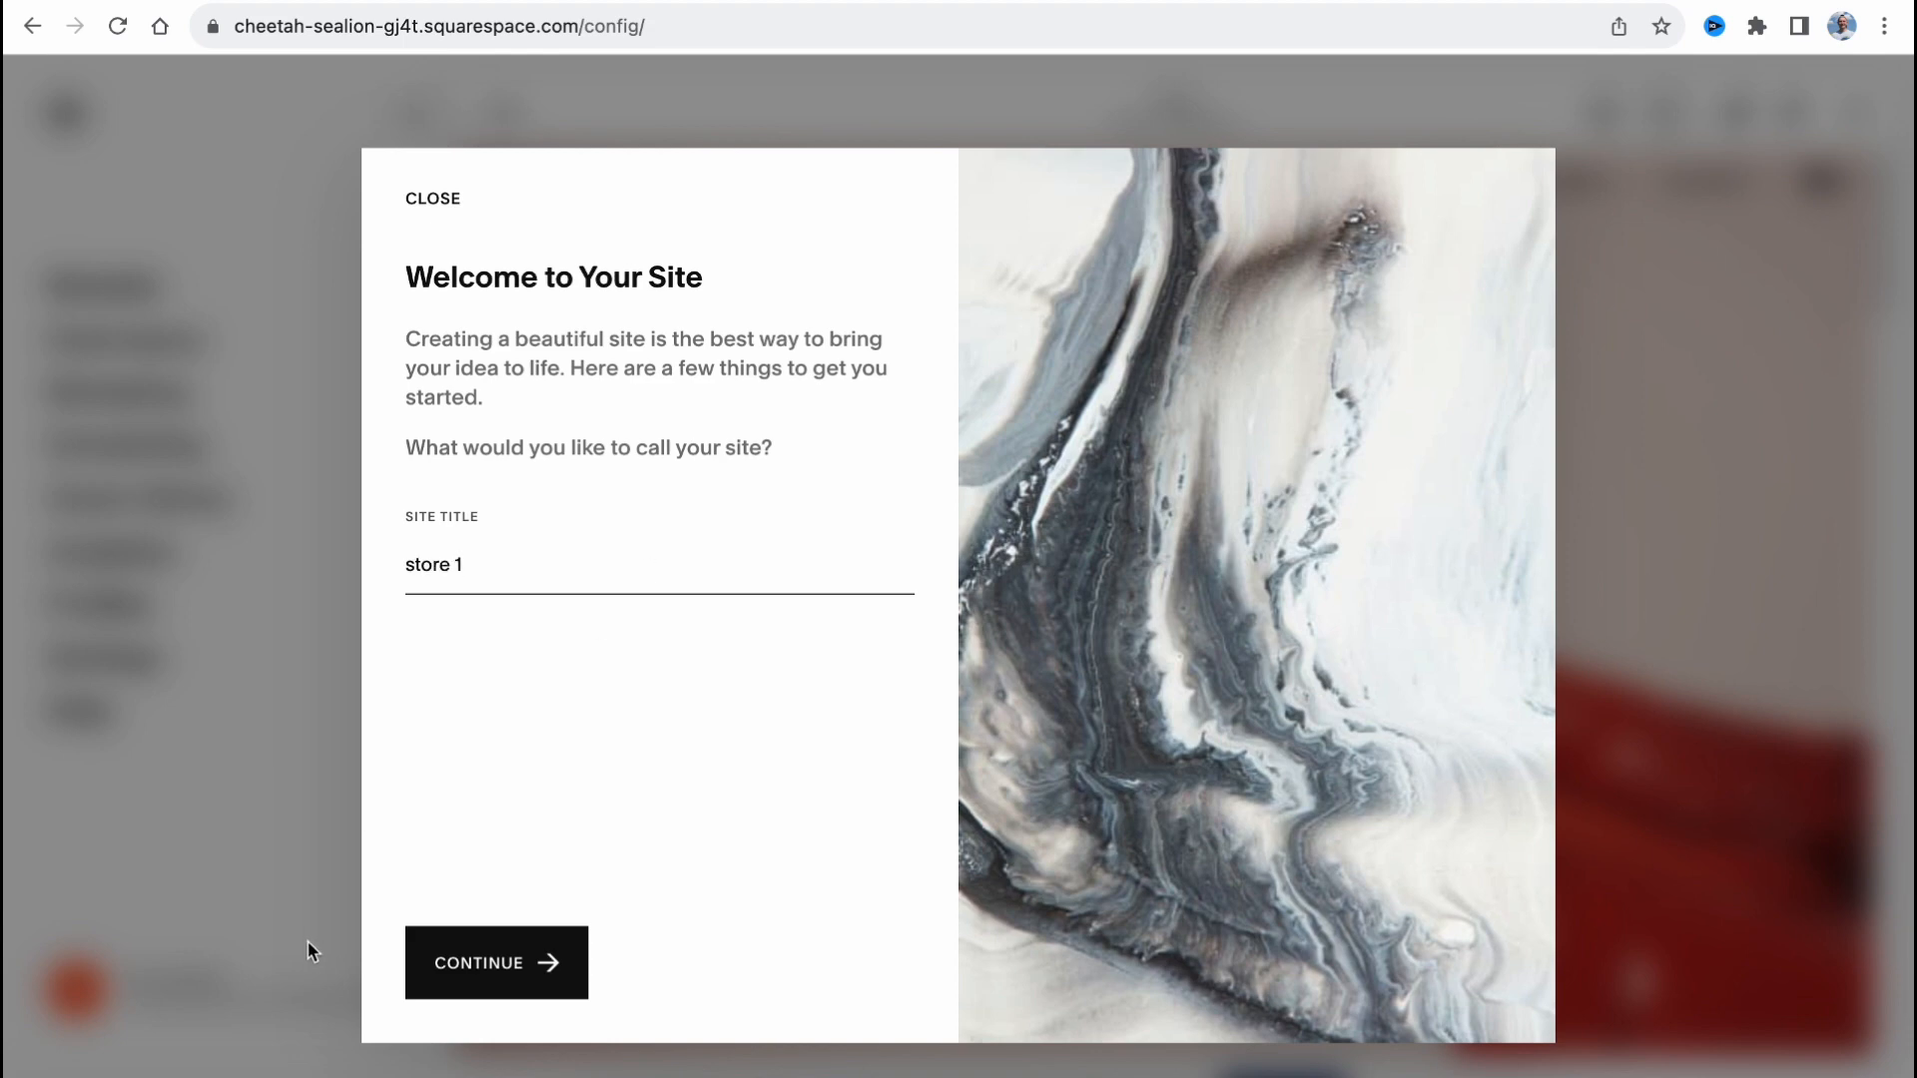
{"action": "left_click", "coordinate": [523, 974]}
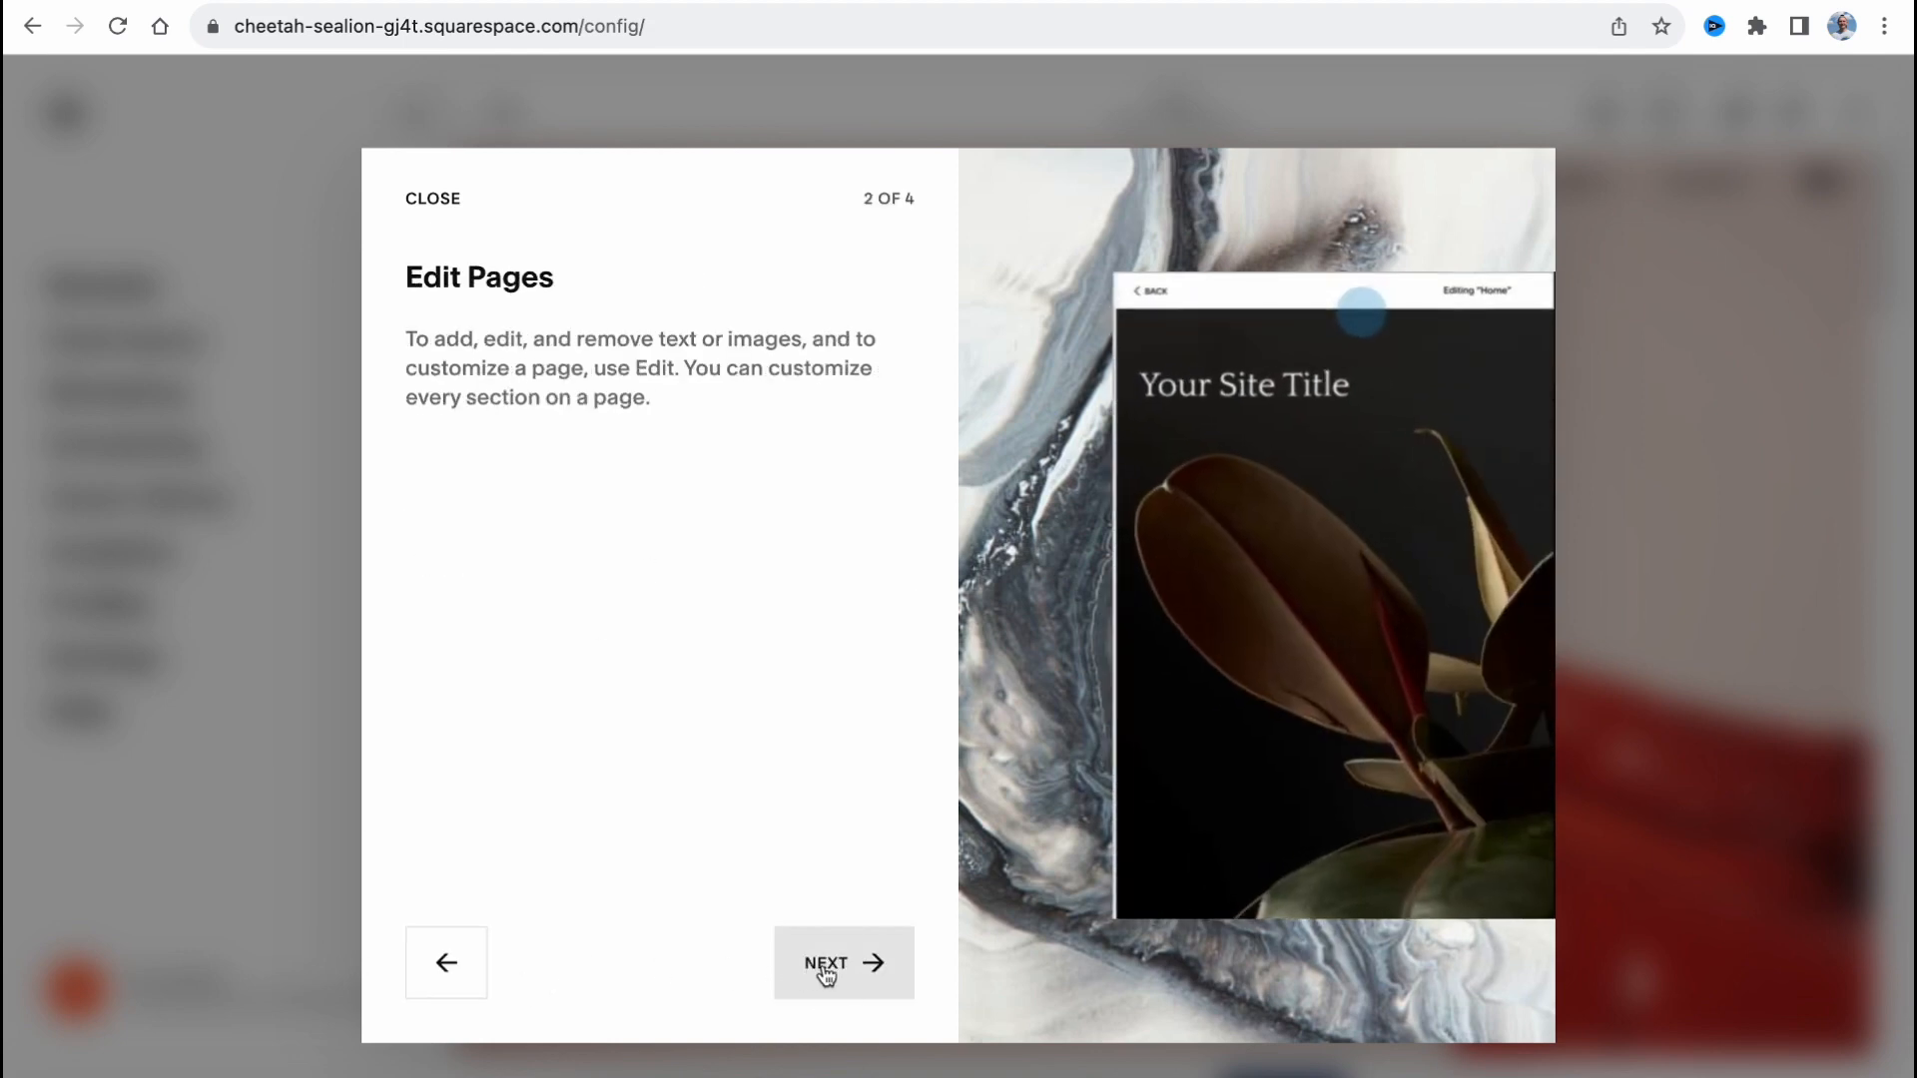
Go through the remaining welcome guide pages to finish it, and look over the new site's home page.
{"action": "left_click", "coordinate": [825, 966]}
{"action": "left_click", "coordinate": [821, 969]}
{"action": "left_click", "coordinate": [822, 967]}
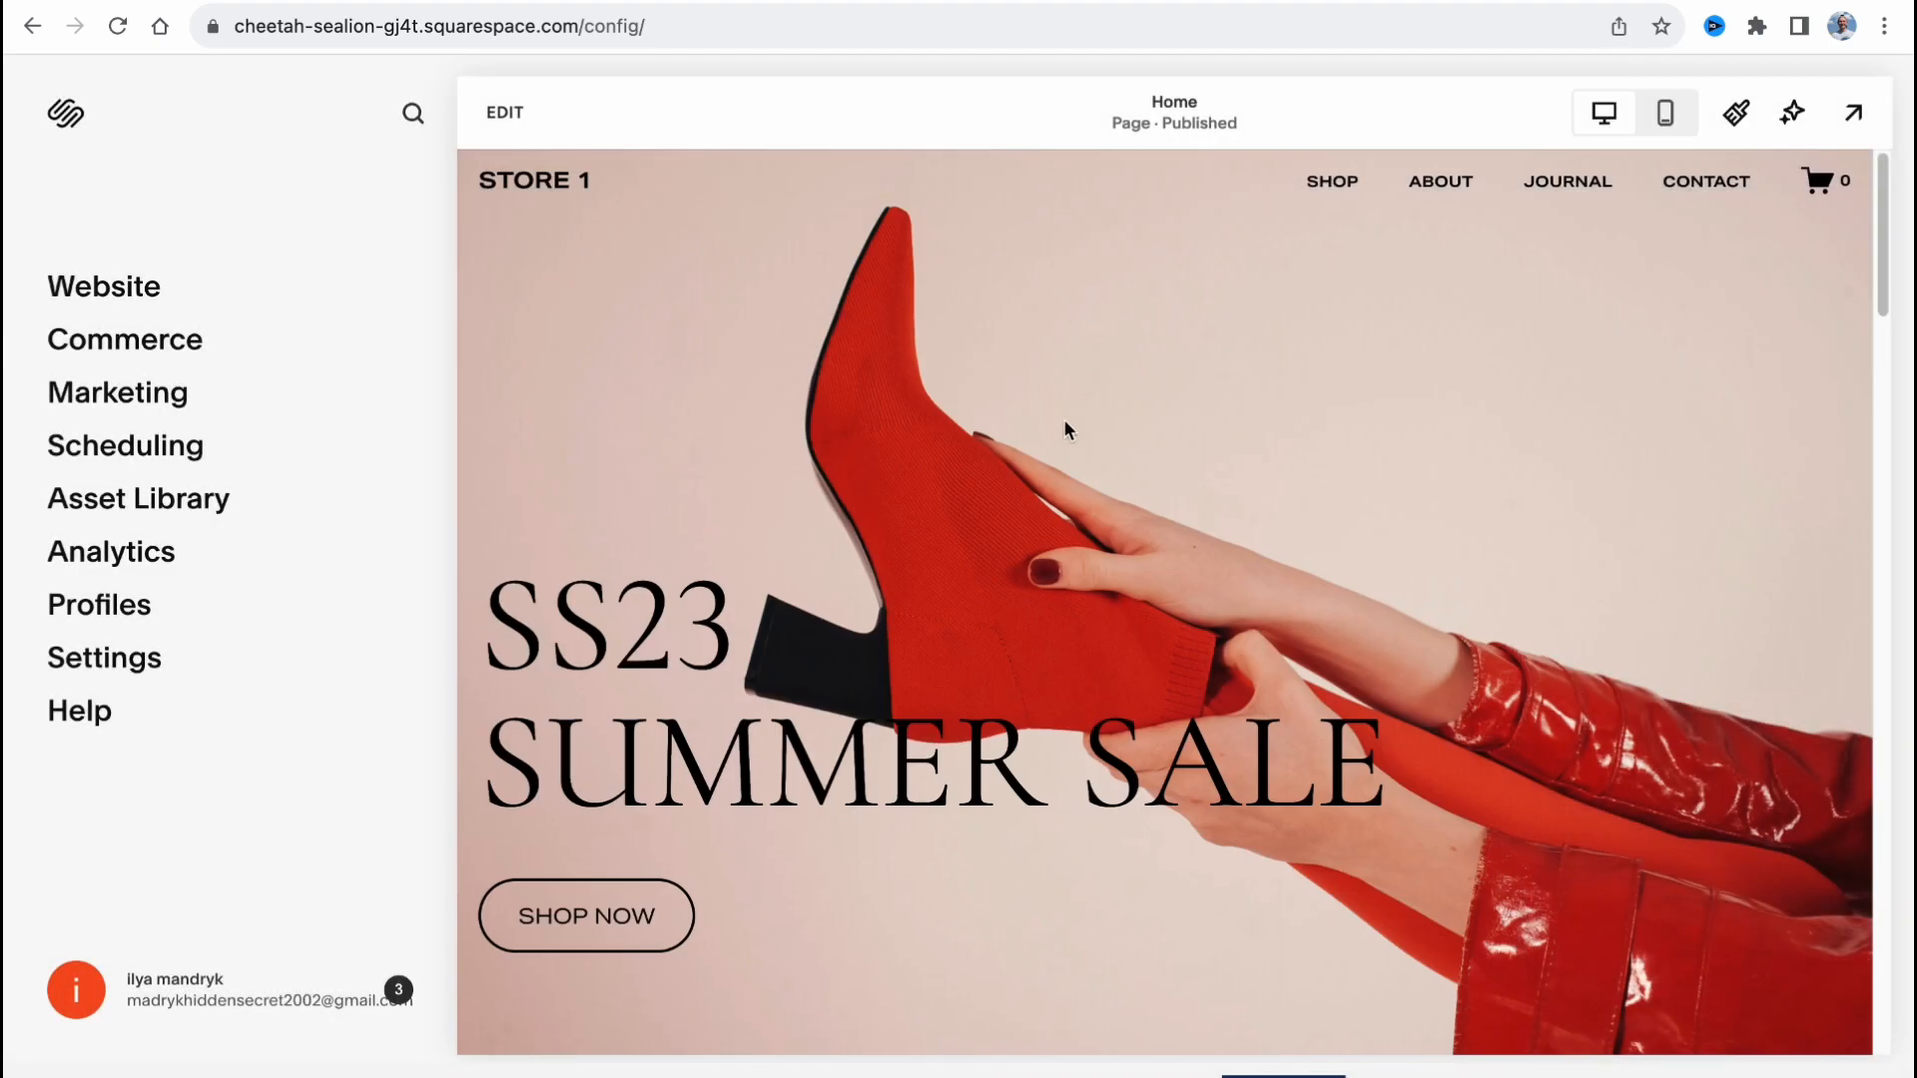
{"action": "scroll", "coordinate": [1066, 438], "scroll_direction": "down", "scroll_amount": 8}
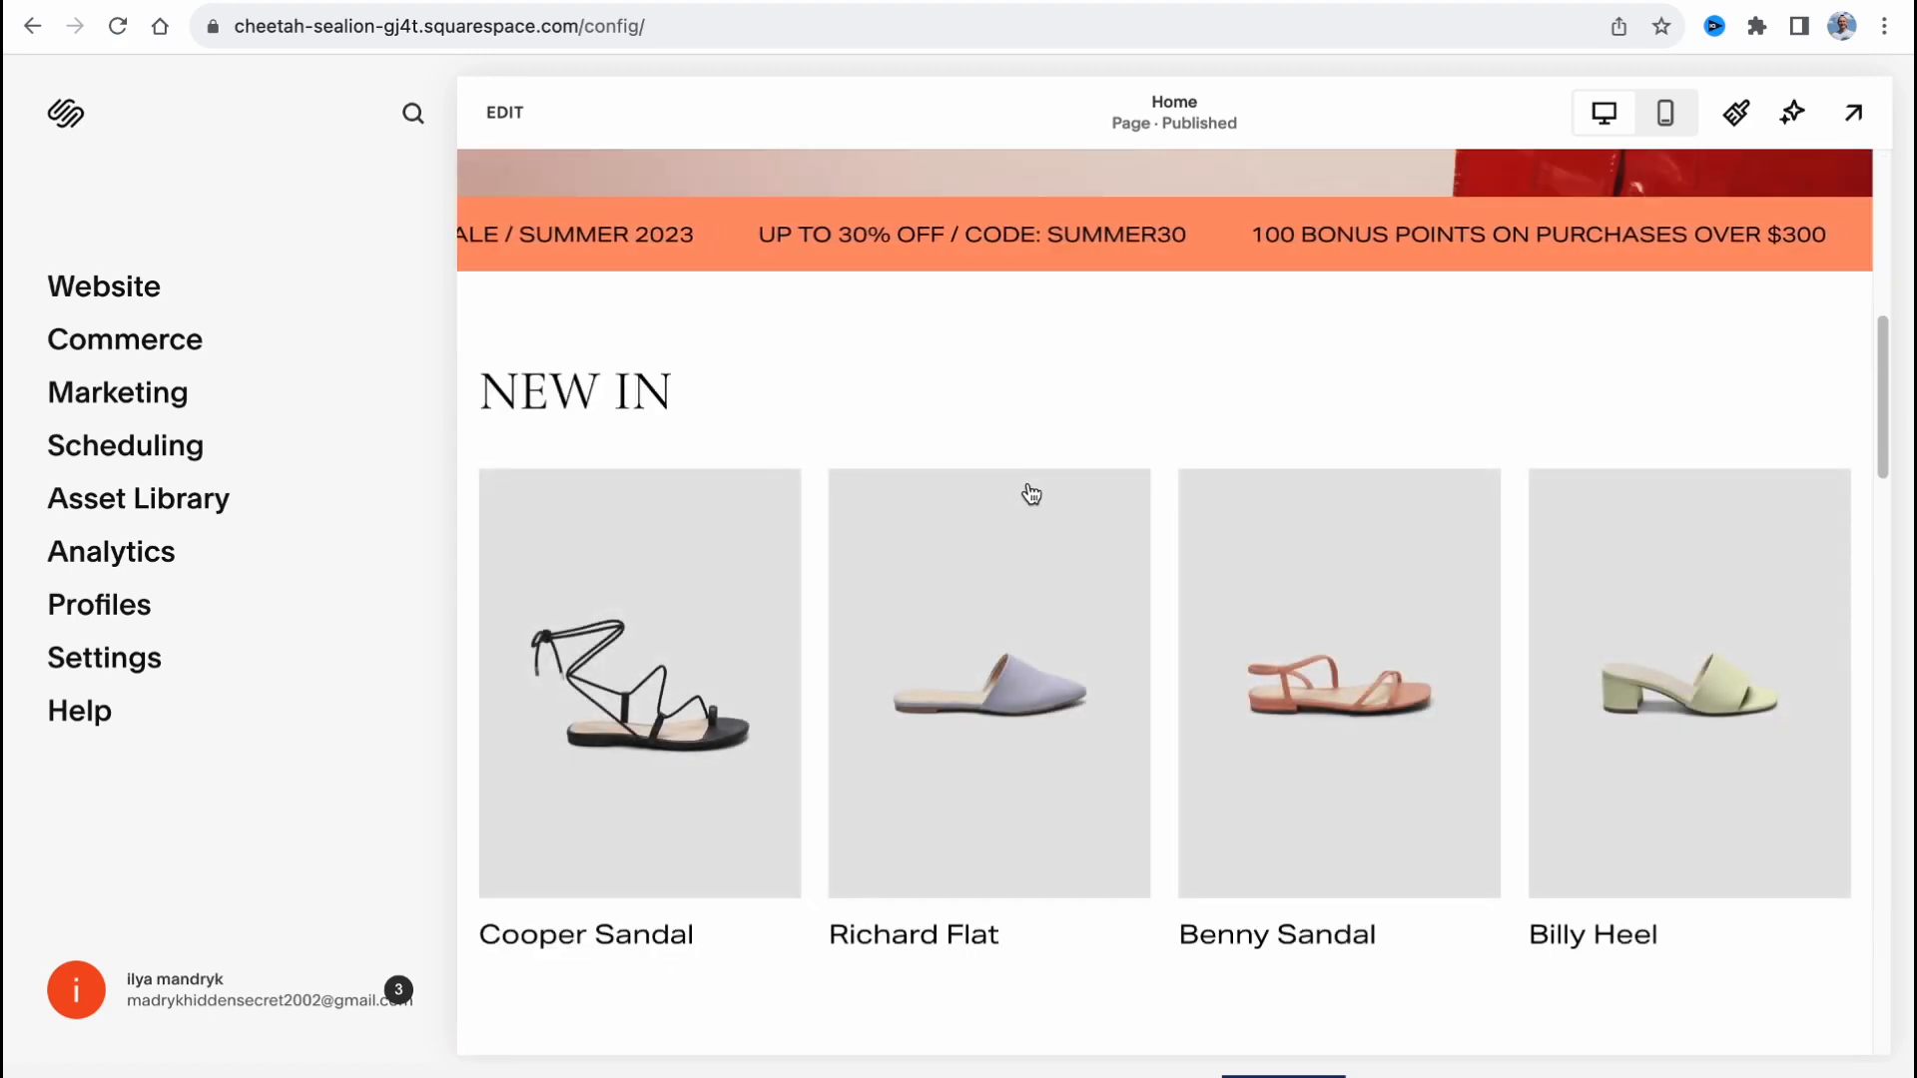
{"action": "scroll", "coordinate": [1026, 487], "scroll_direction": "up", "scroll_amount": 8}
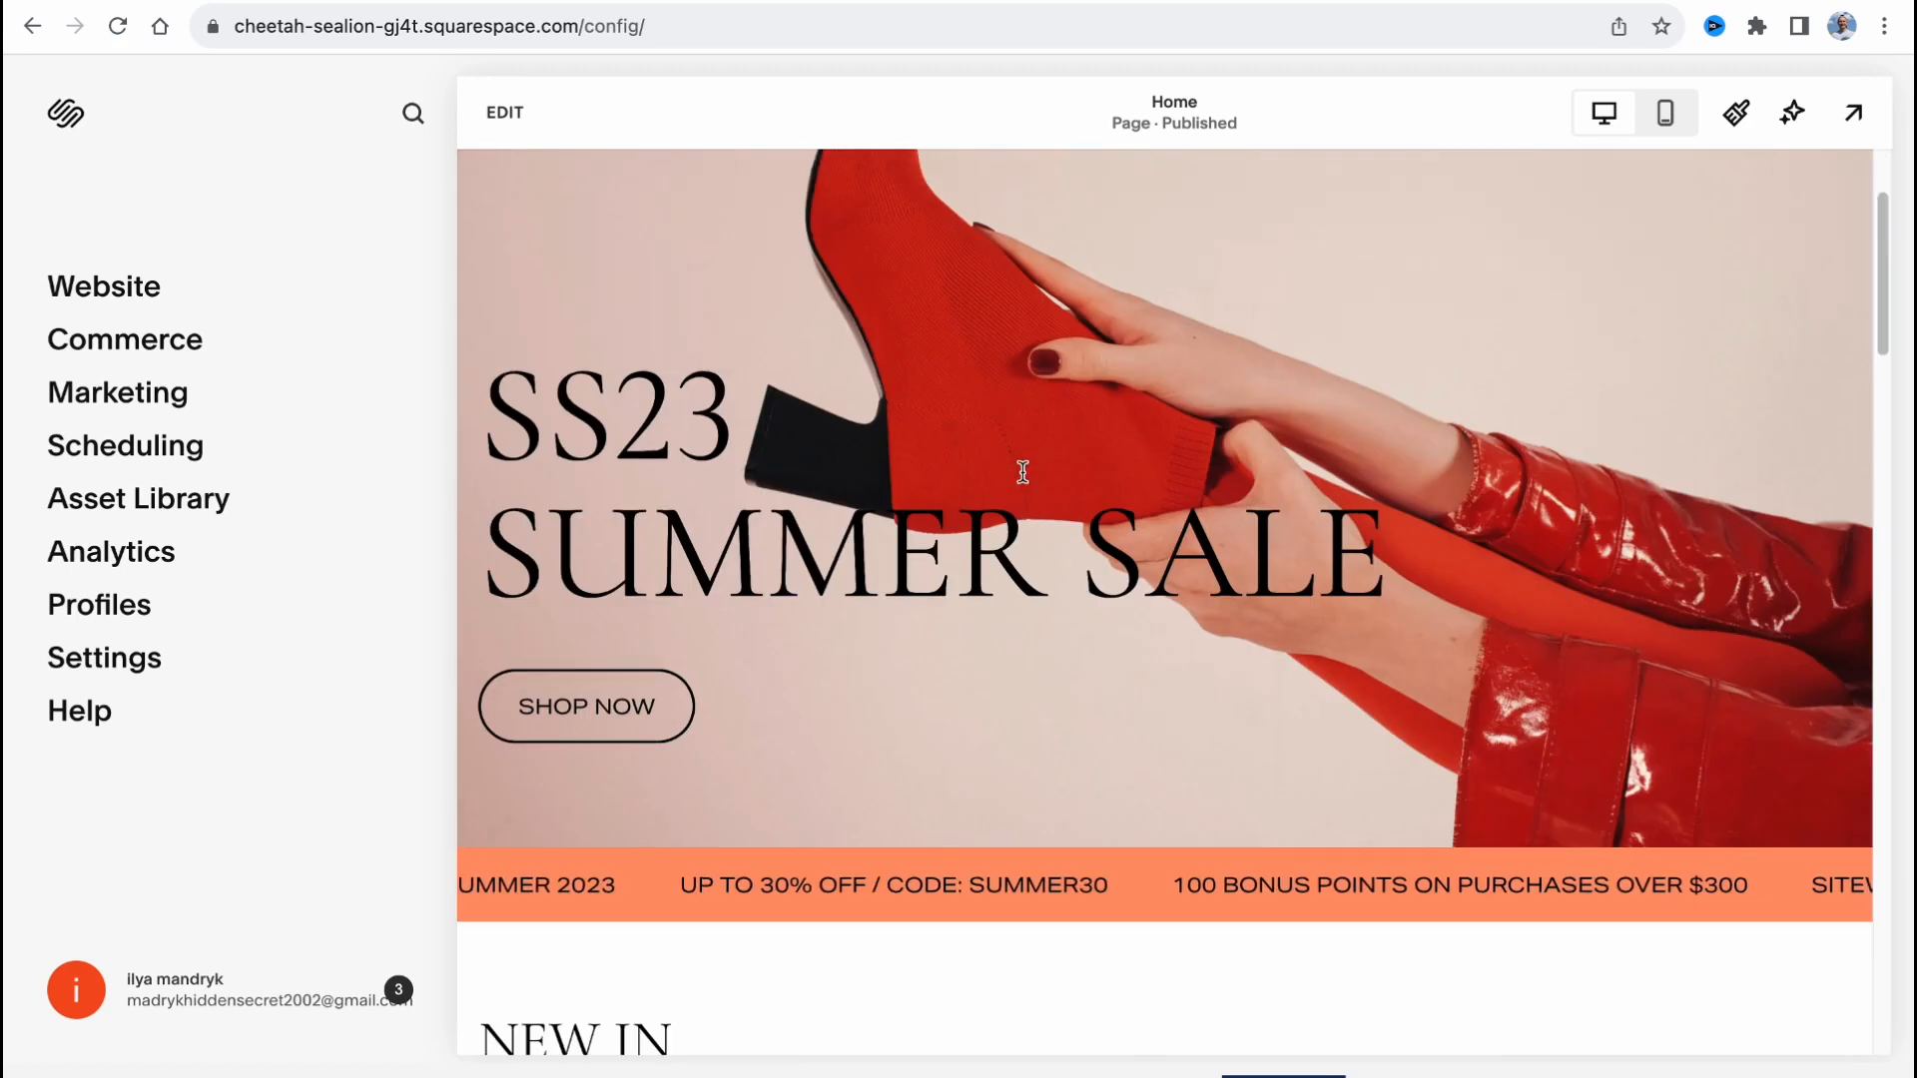
Switch the site's font pack to the mixed pack Halyard Micro in the site styles.
{"action": "left_click", "coordinate": [1737, 116]}
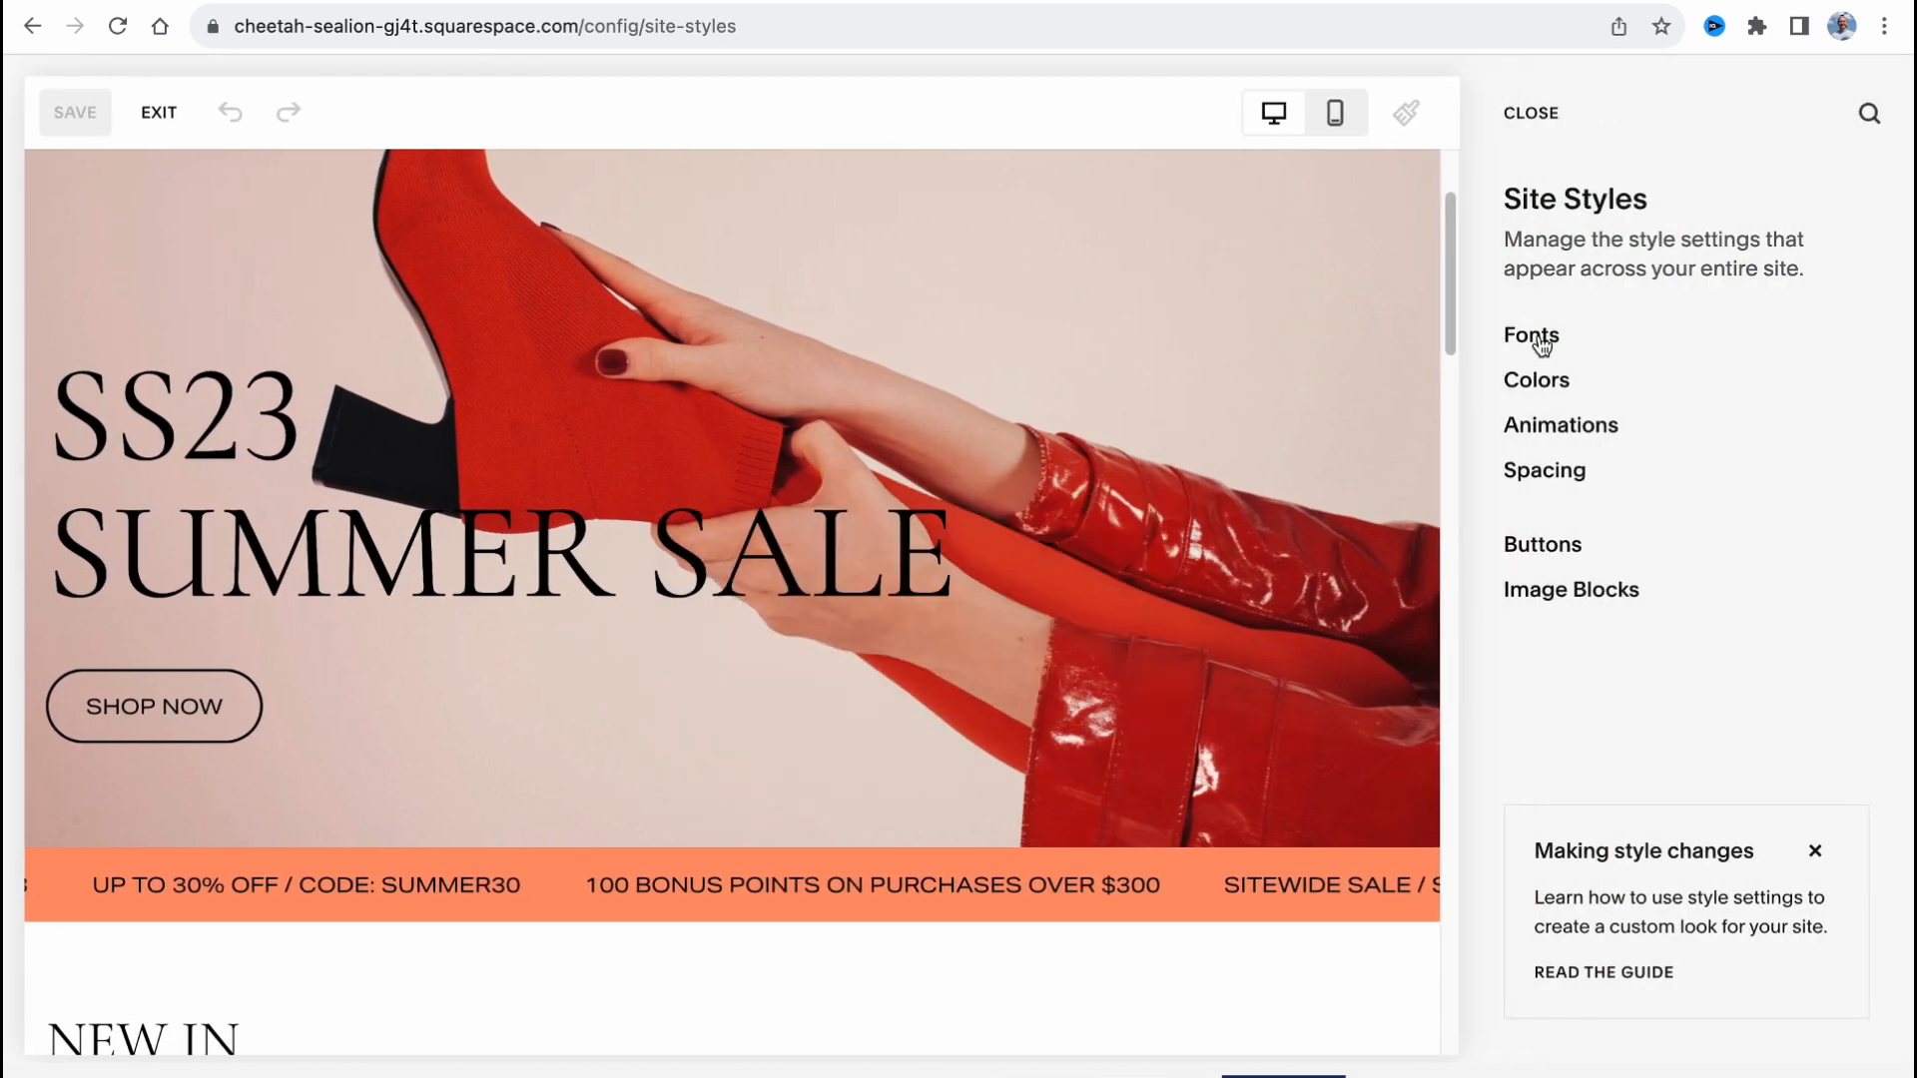
{"action": "left_click", "coordinate": [1550, 336]}
{"action": "left_click", "coordinate": [1795, 513]}
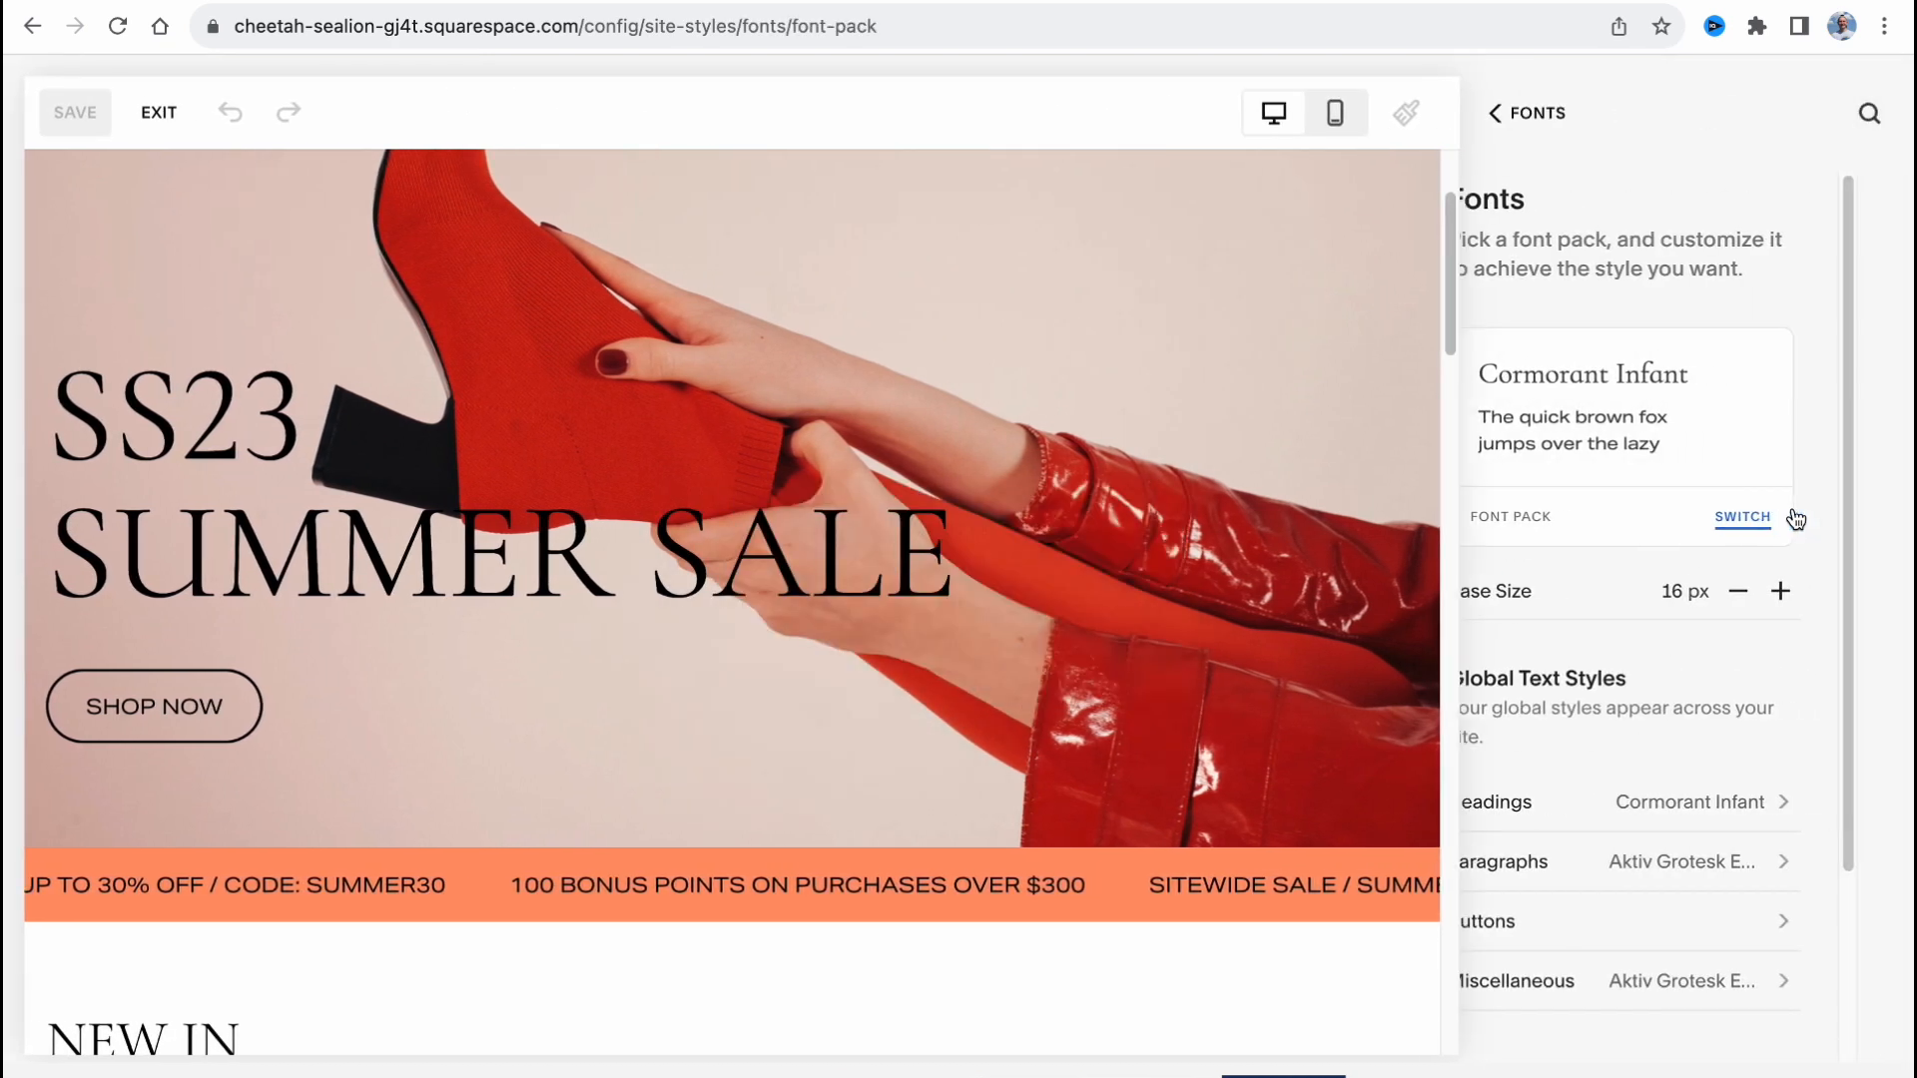
{"action": "left_click", "coordinate": [1692, 609]}
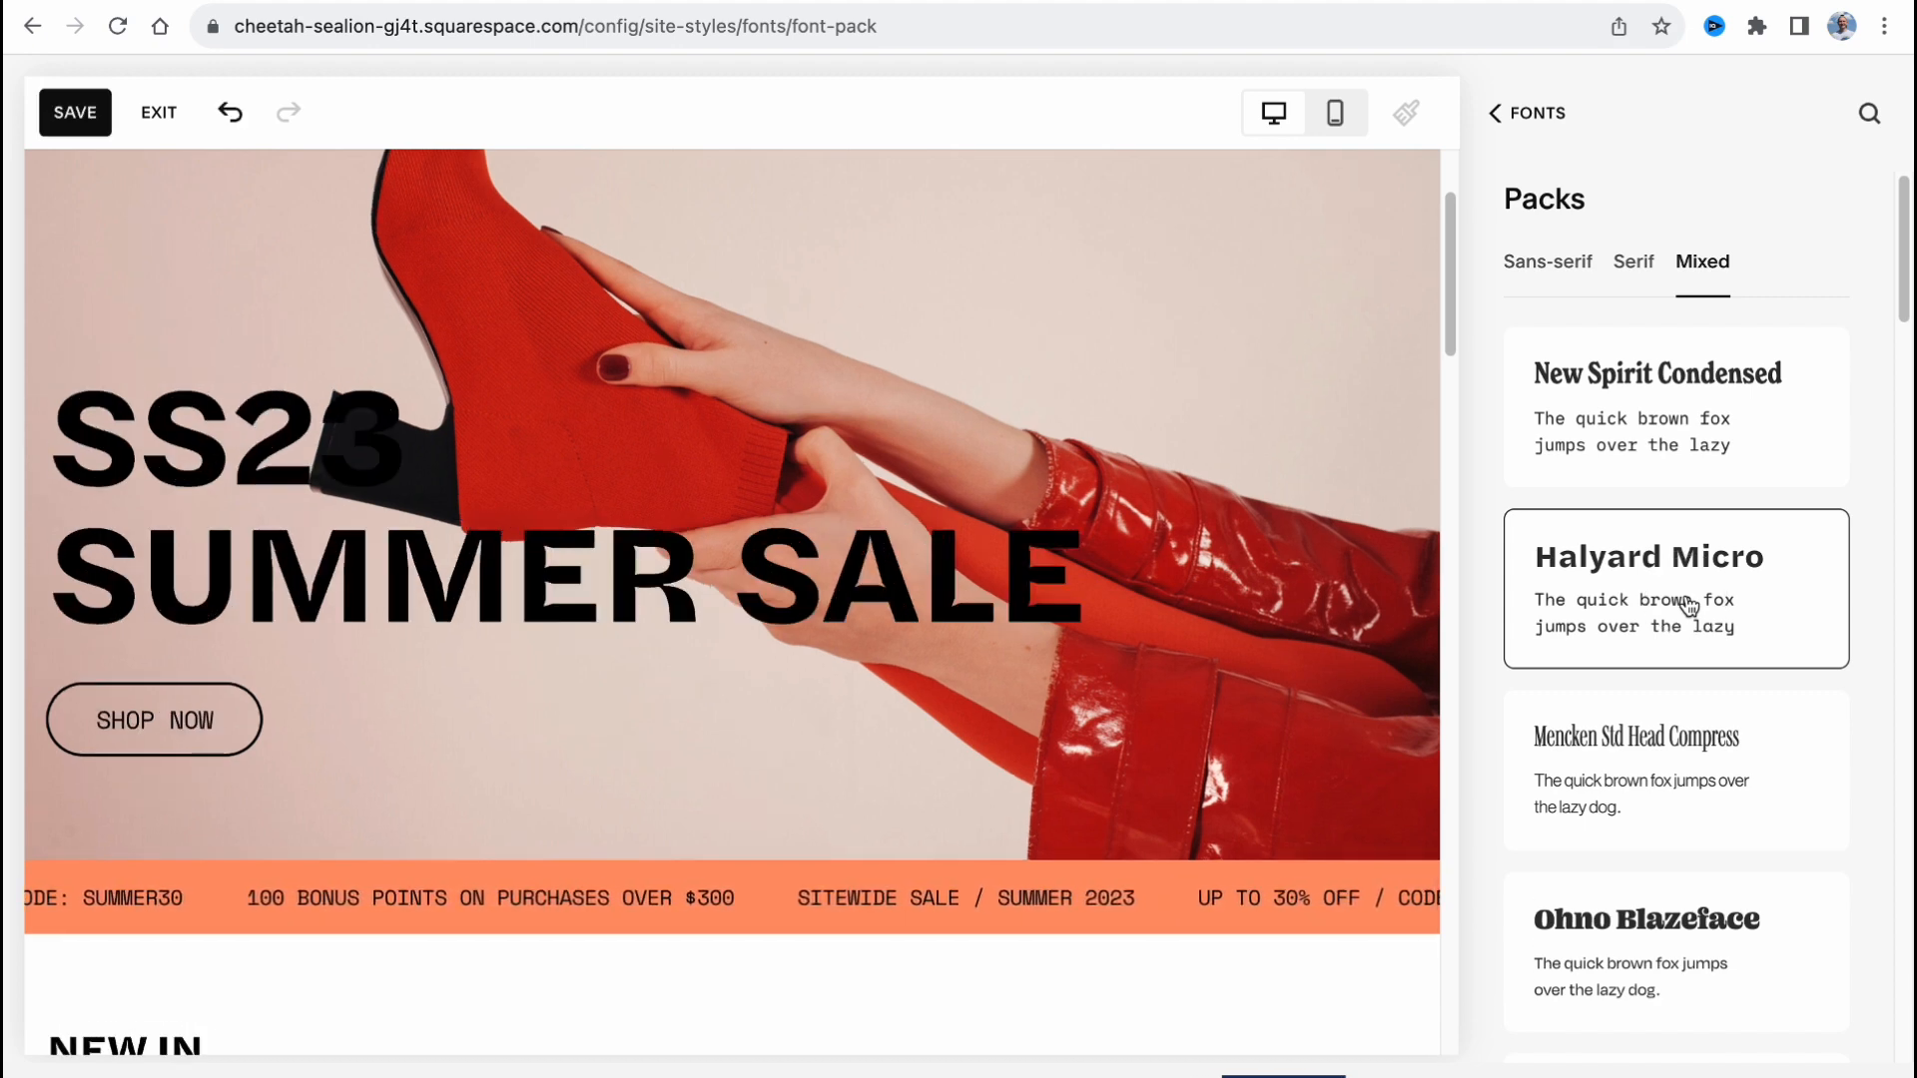
{"action": "left_click", "coordinate": [1513, 116]}
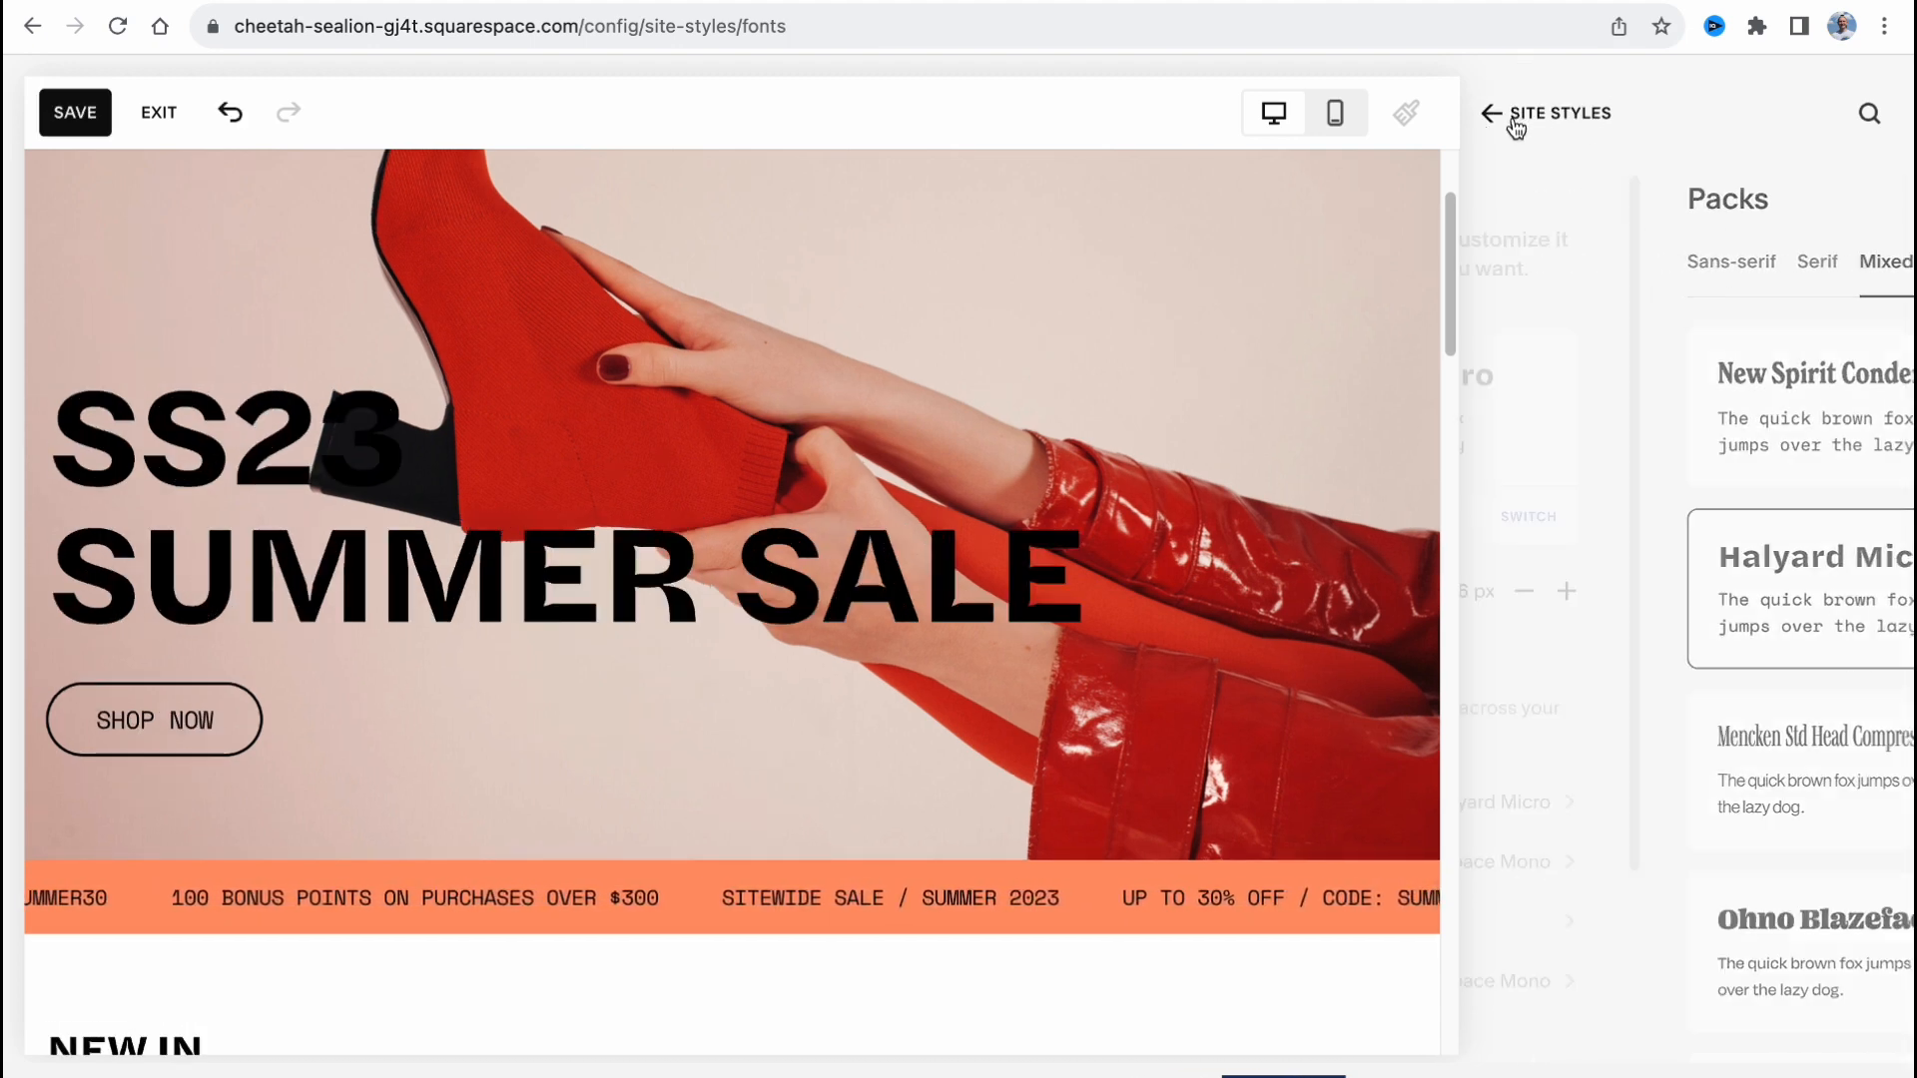
{"action": "left_click", "coordinate": [1513, 118]}
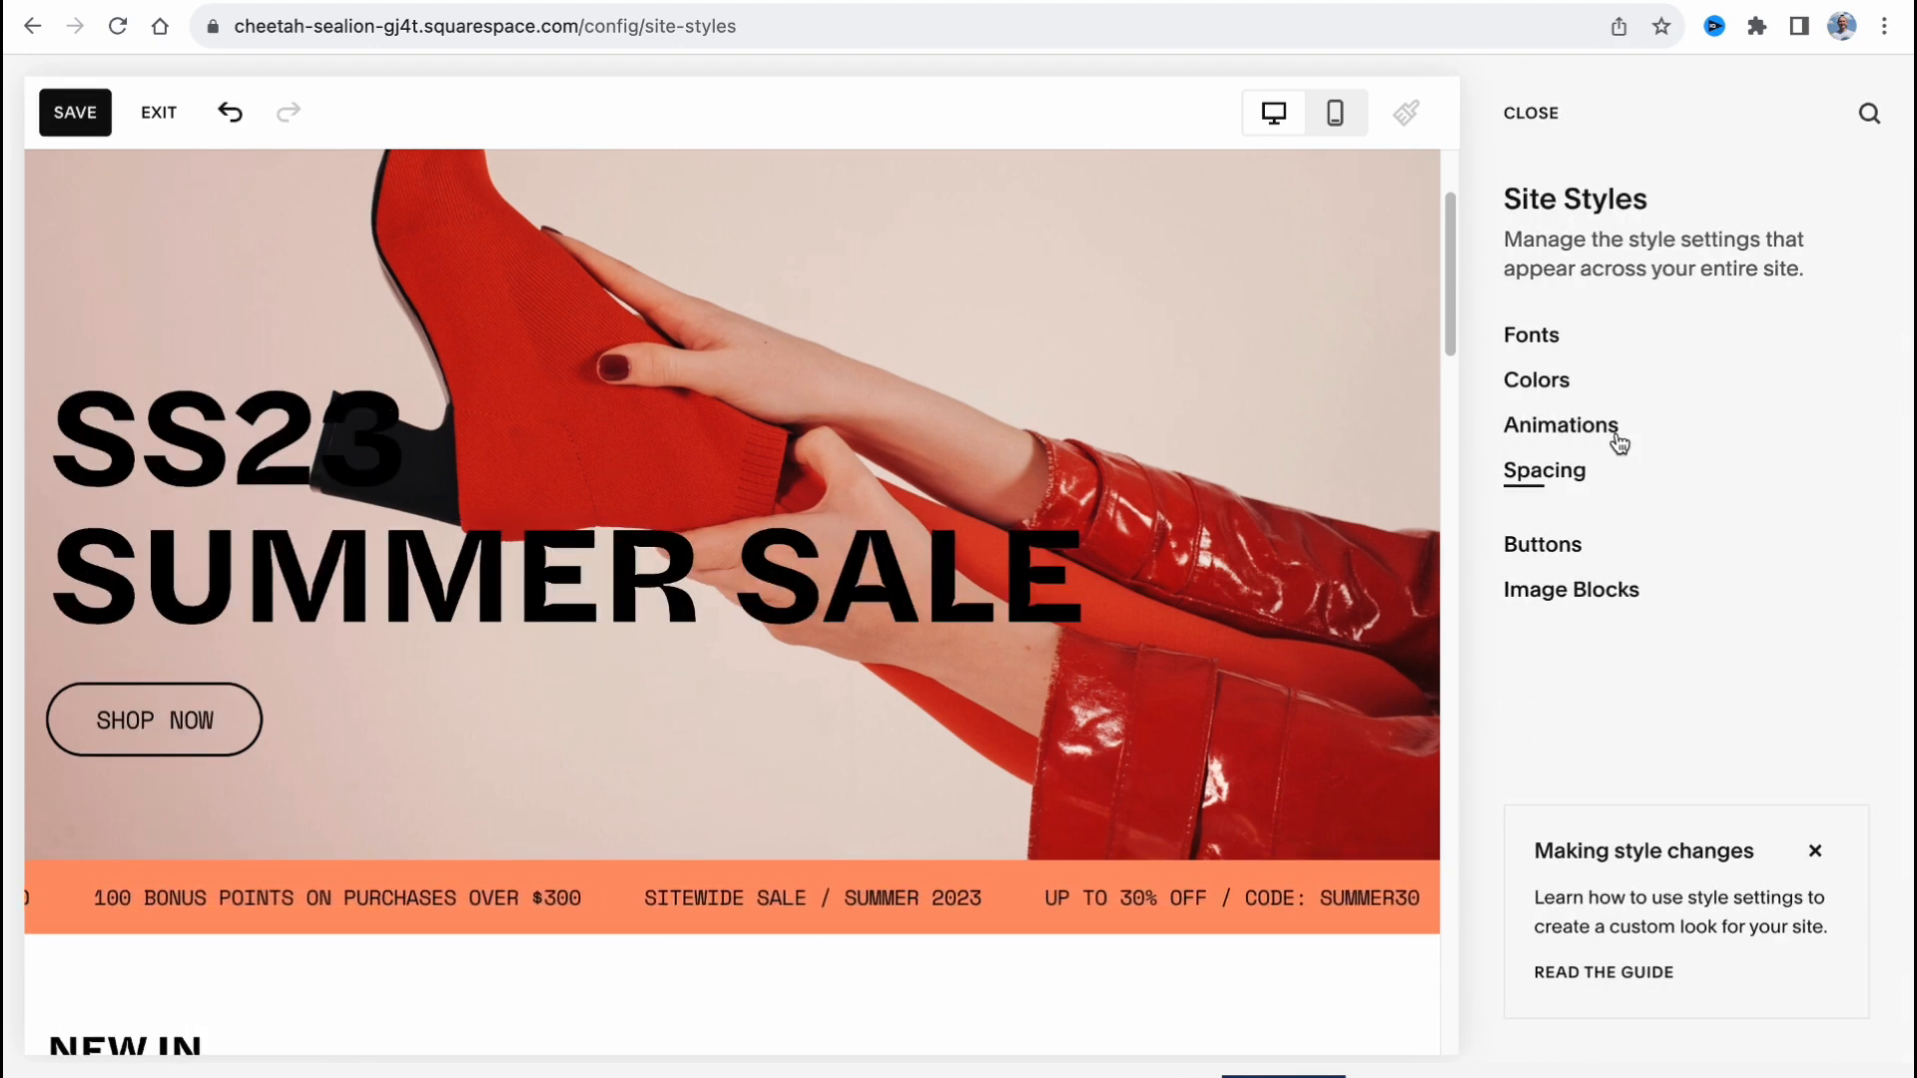
Change the site's colour palette to the preset with pale grey, orange and dark teal.
{"action": "left_click", "coordinate": [1541, 380]}
{"action": "scroll", "coordinate": [1626, 698], "scroll_direction": "down", "scroll_amount": 2}
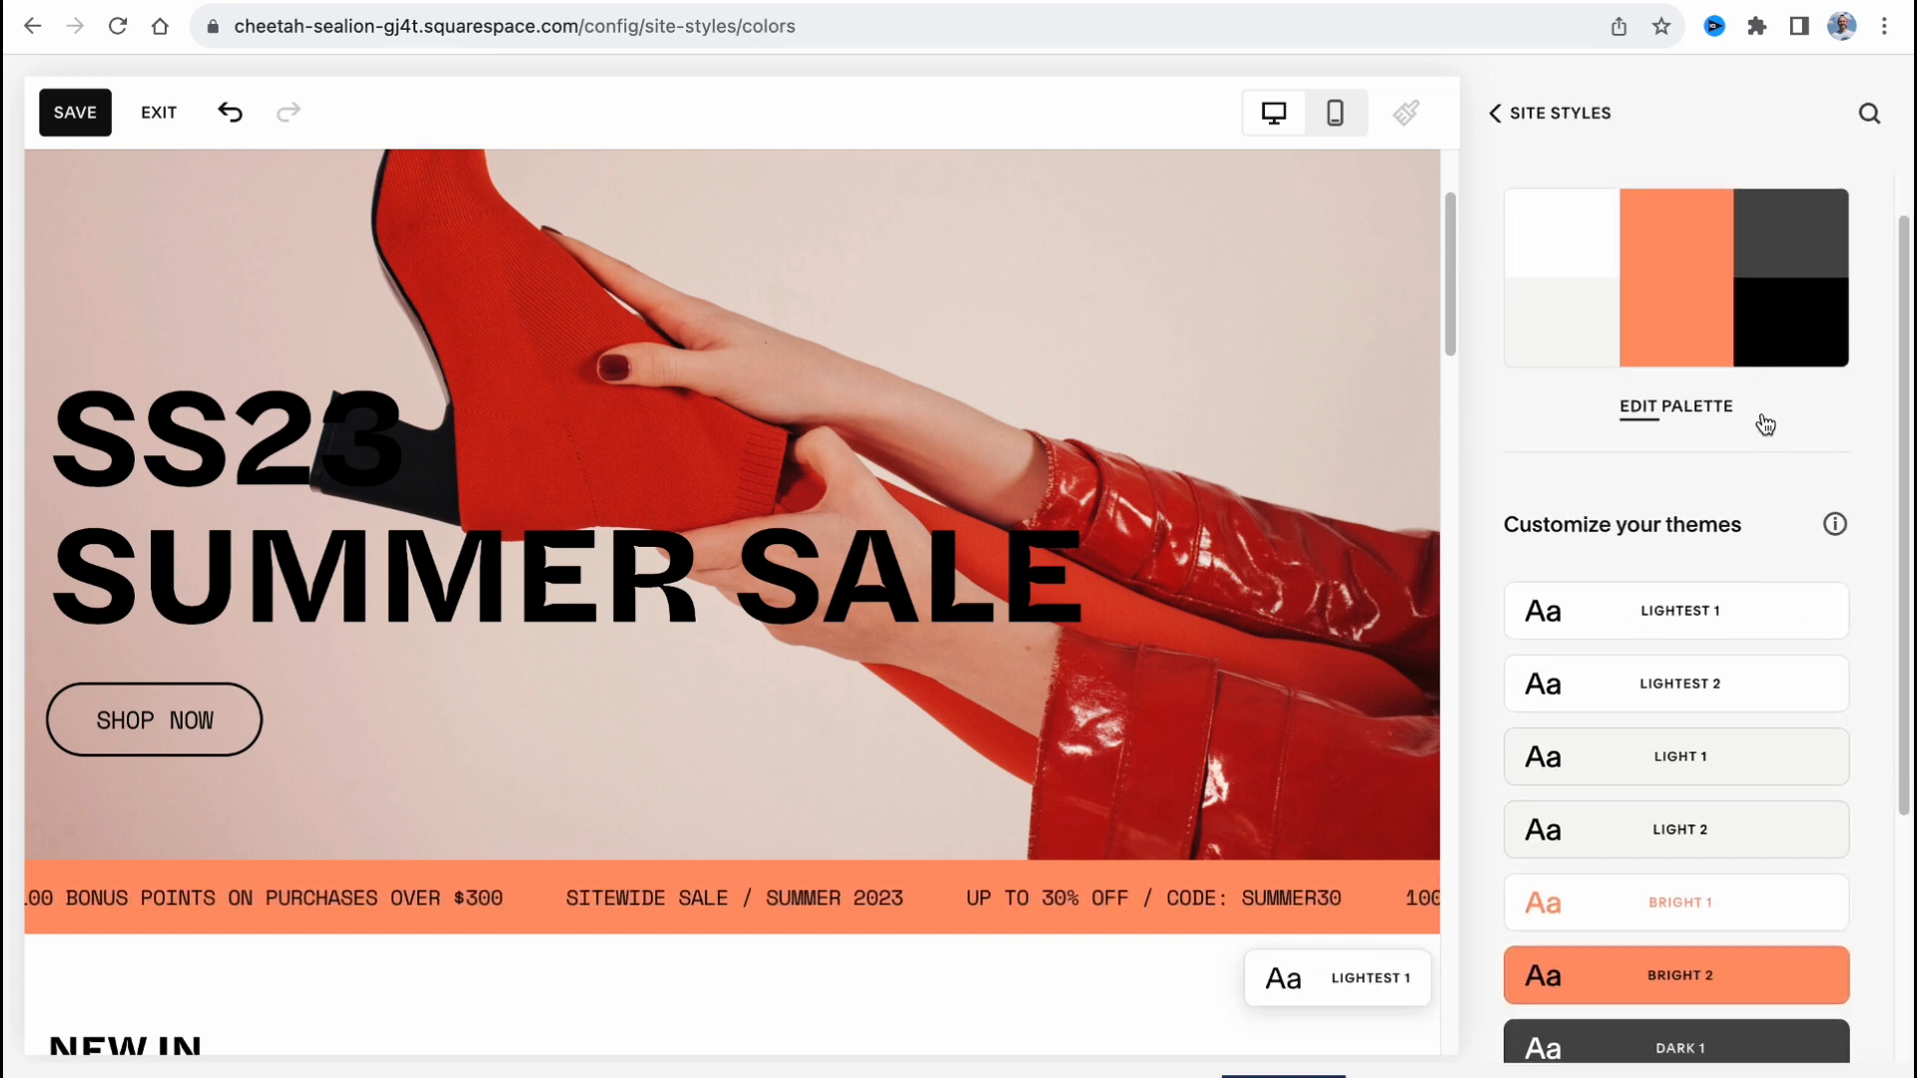
{"action": "left_click", "coordinate": [1640, 409]}
{"action": "scroll", "coordinate": [1642, 734], "scroll_direction": "down", "scroll_amount": 3}
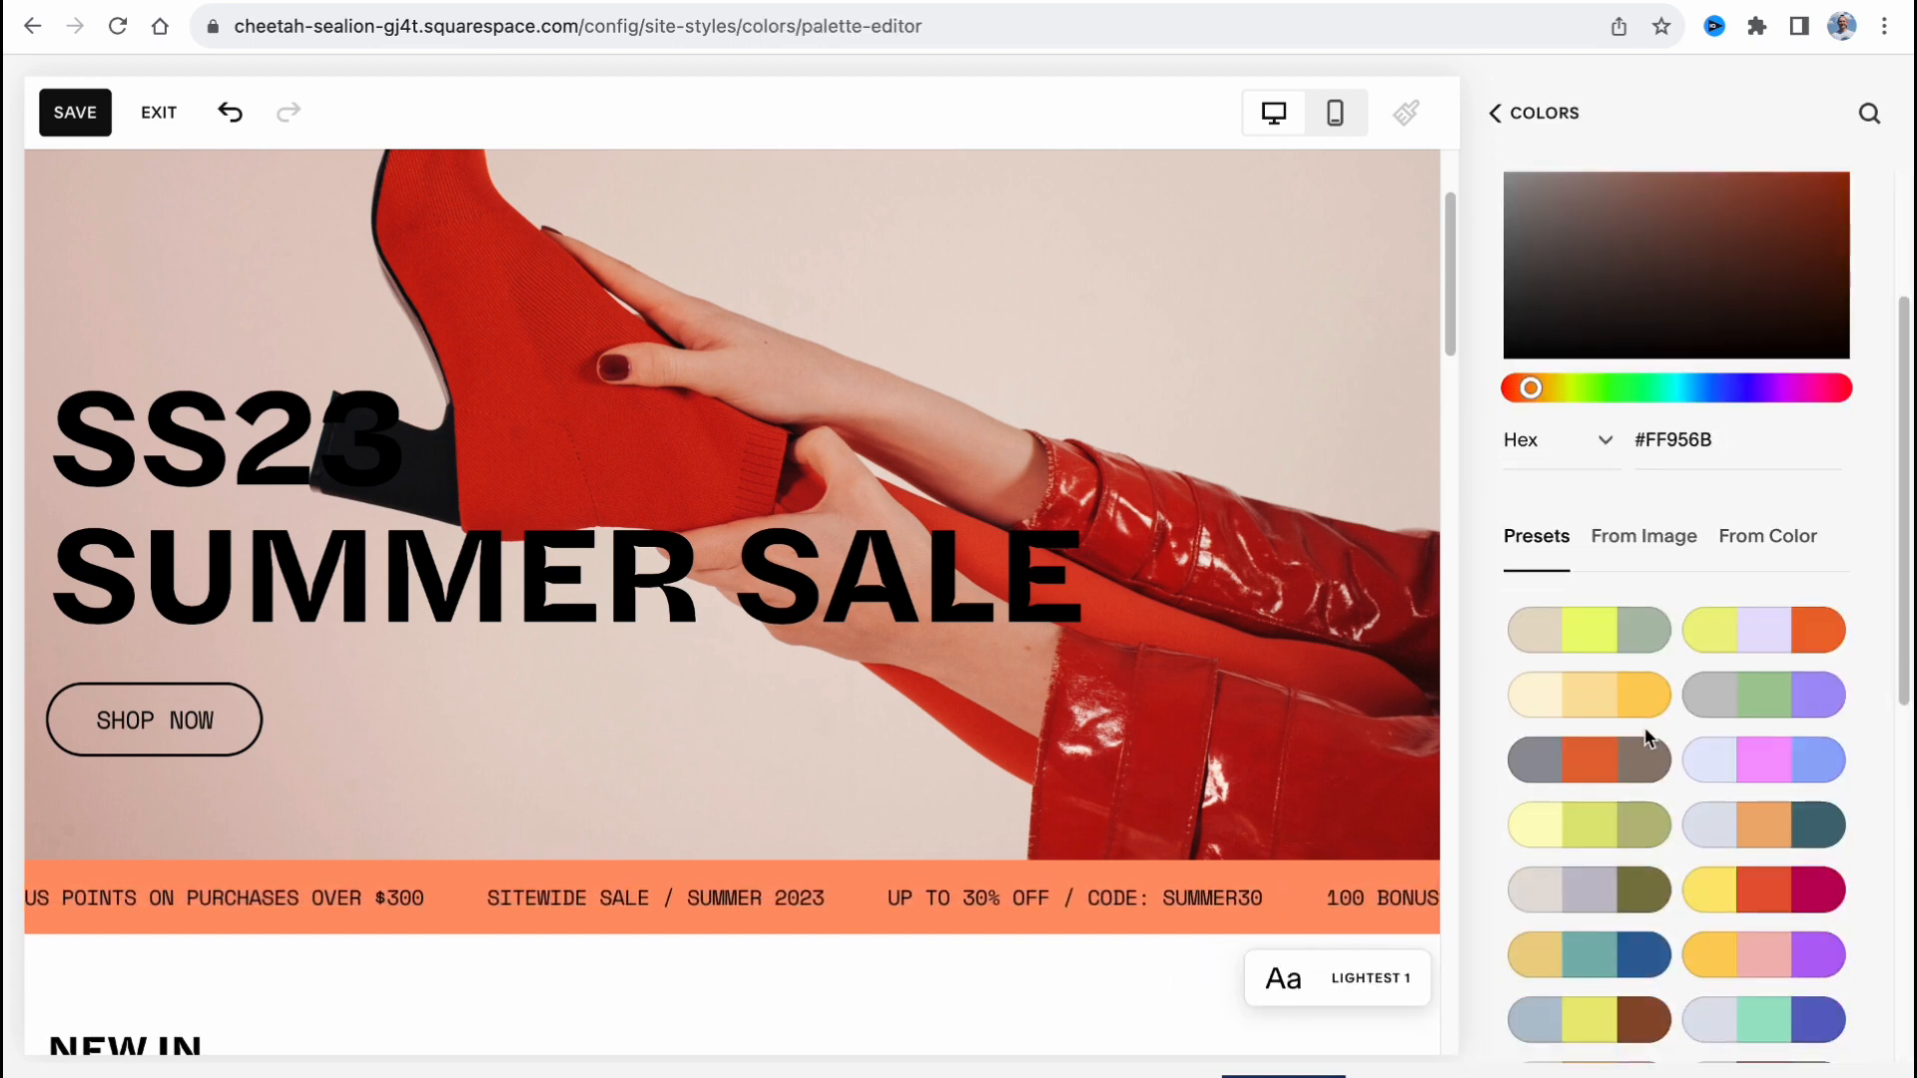
{"action": "left_click", "coordinate": [1739, 775]}
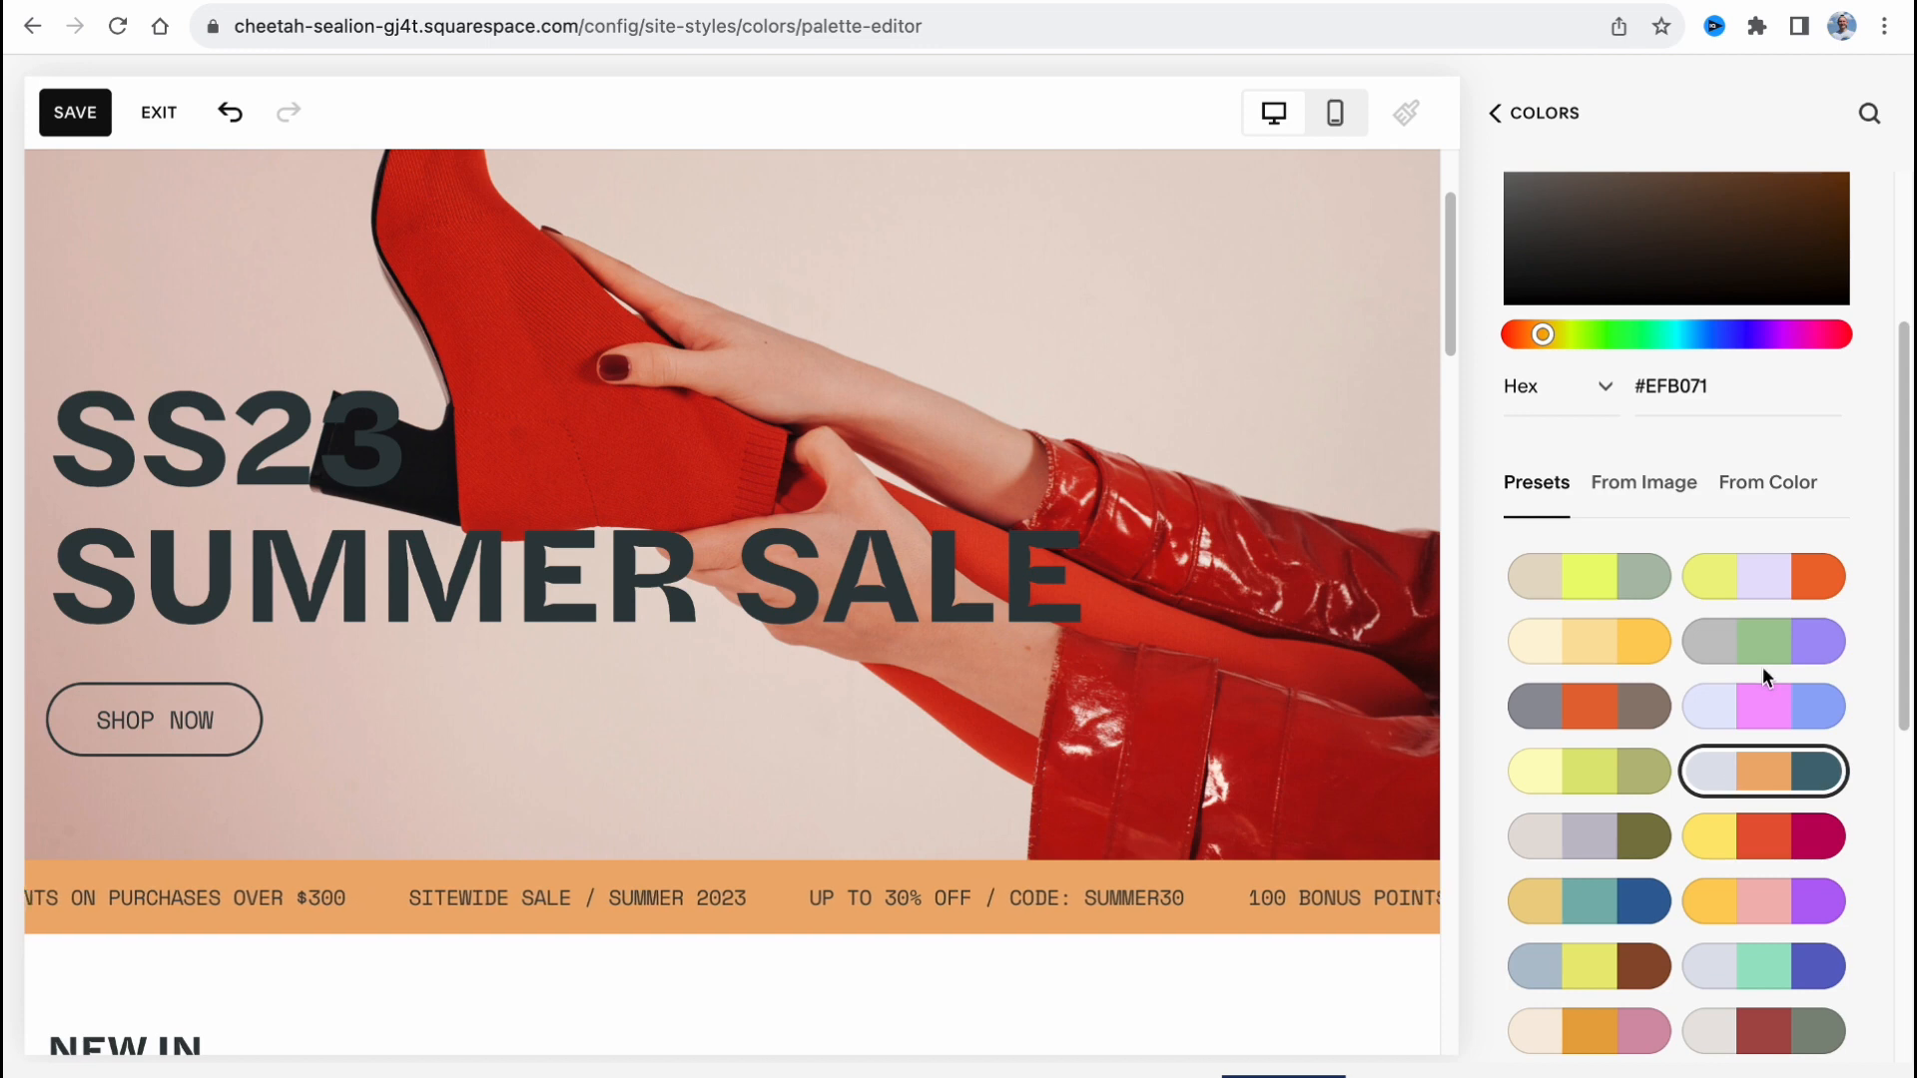
Try other preset colour palettes for the site, including yellow-pink-purple and pale grey-orange-teal.
{"action": "left_click", "coordinate": [1750, 902]}
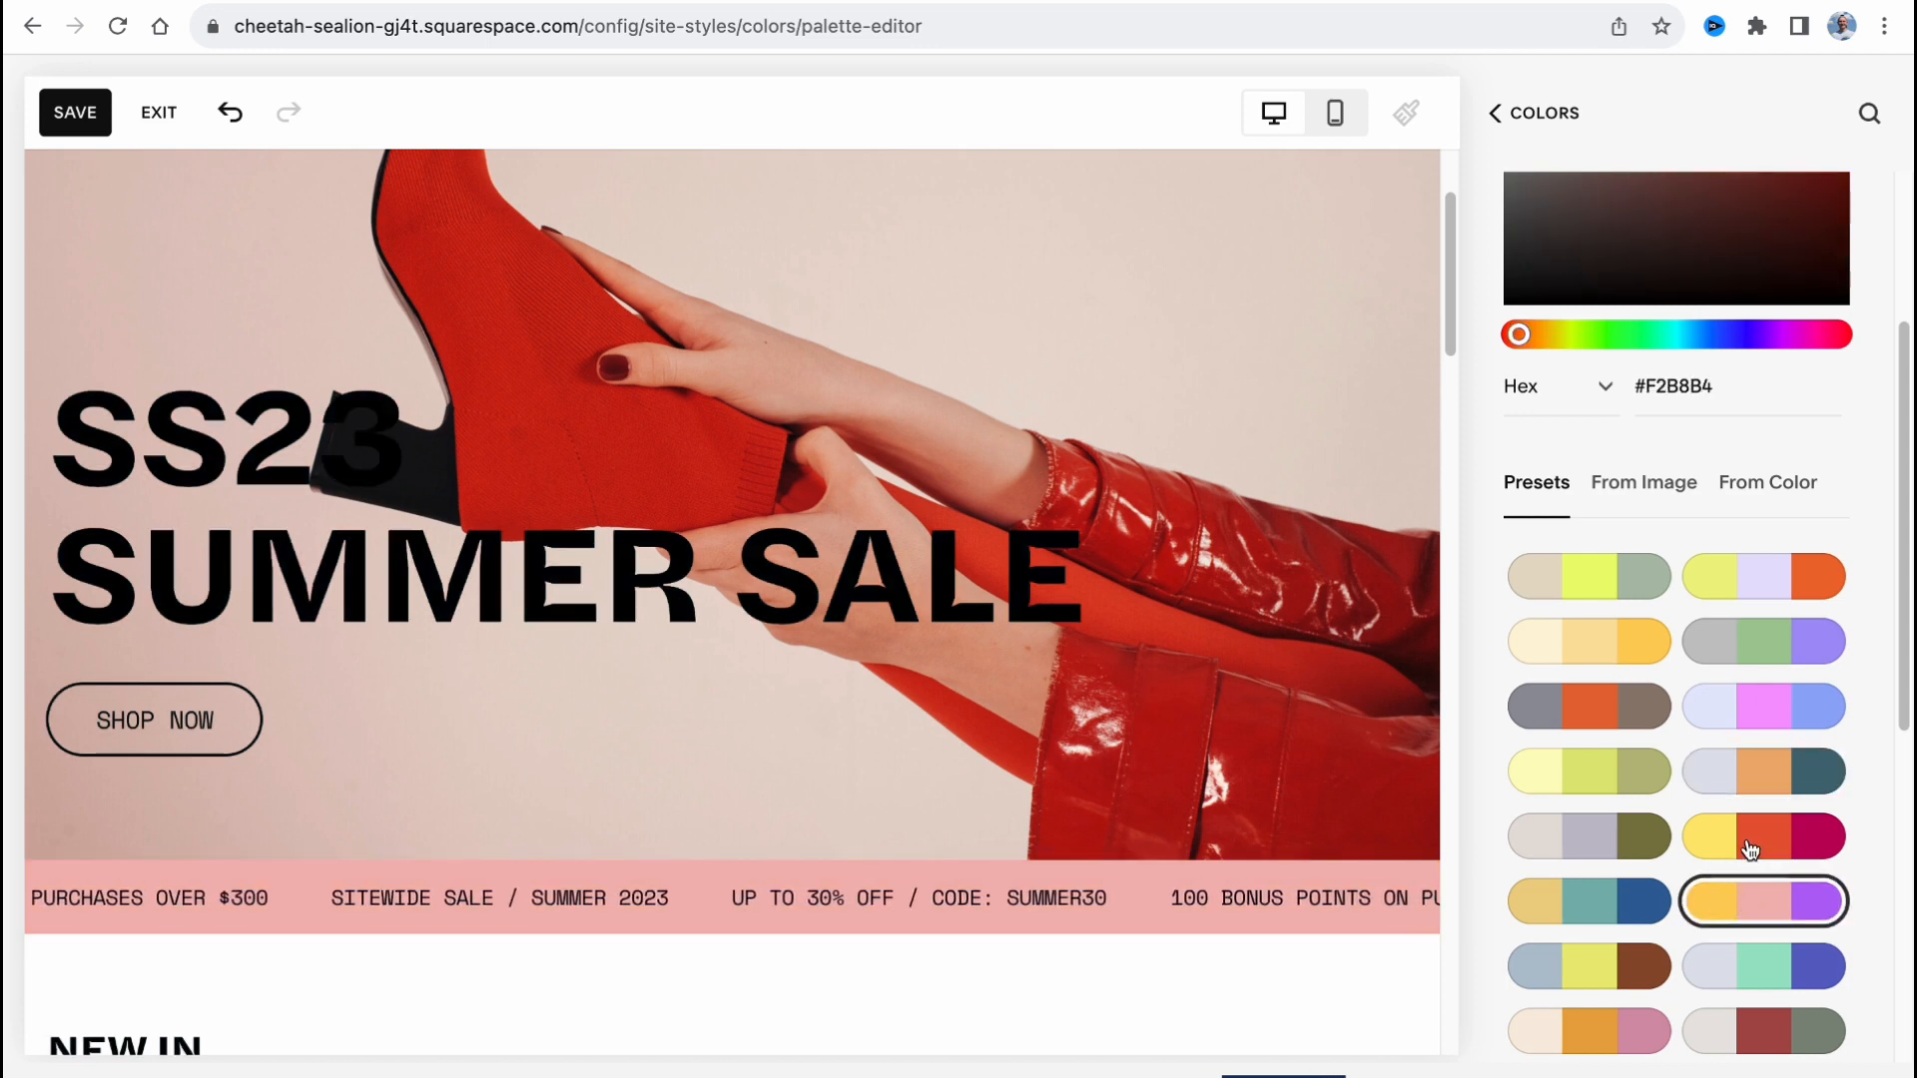
{"action": "scroll", "coordinate": [1750, 850], "scroll_direction": "down", "scroll_amount": 1}
{"action": "left_click", "coordinate": [1756, 797]}
{"action": "left_click", "coordinate": [1747, 725]}
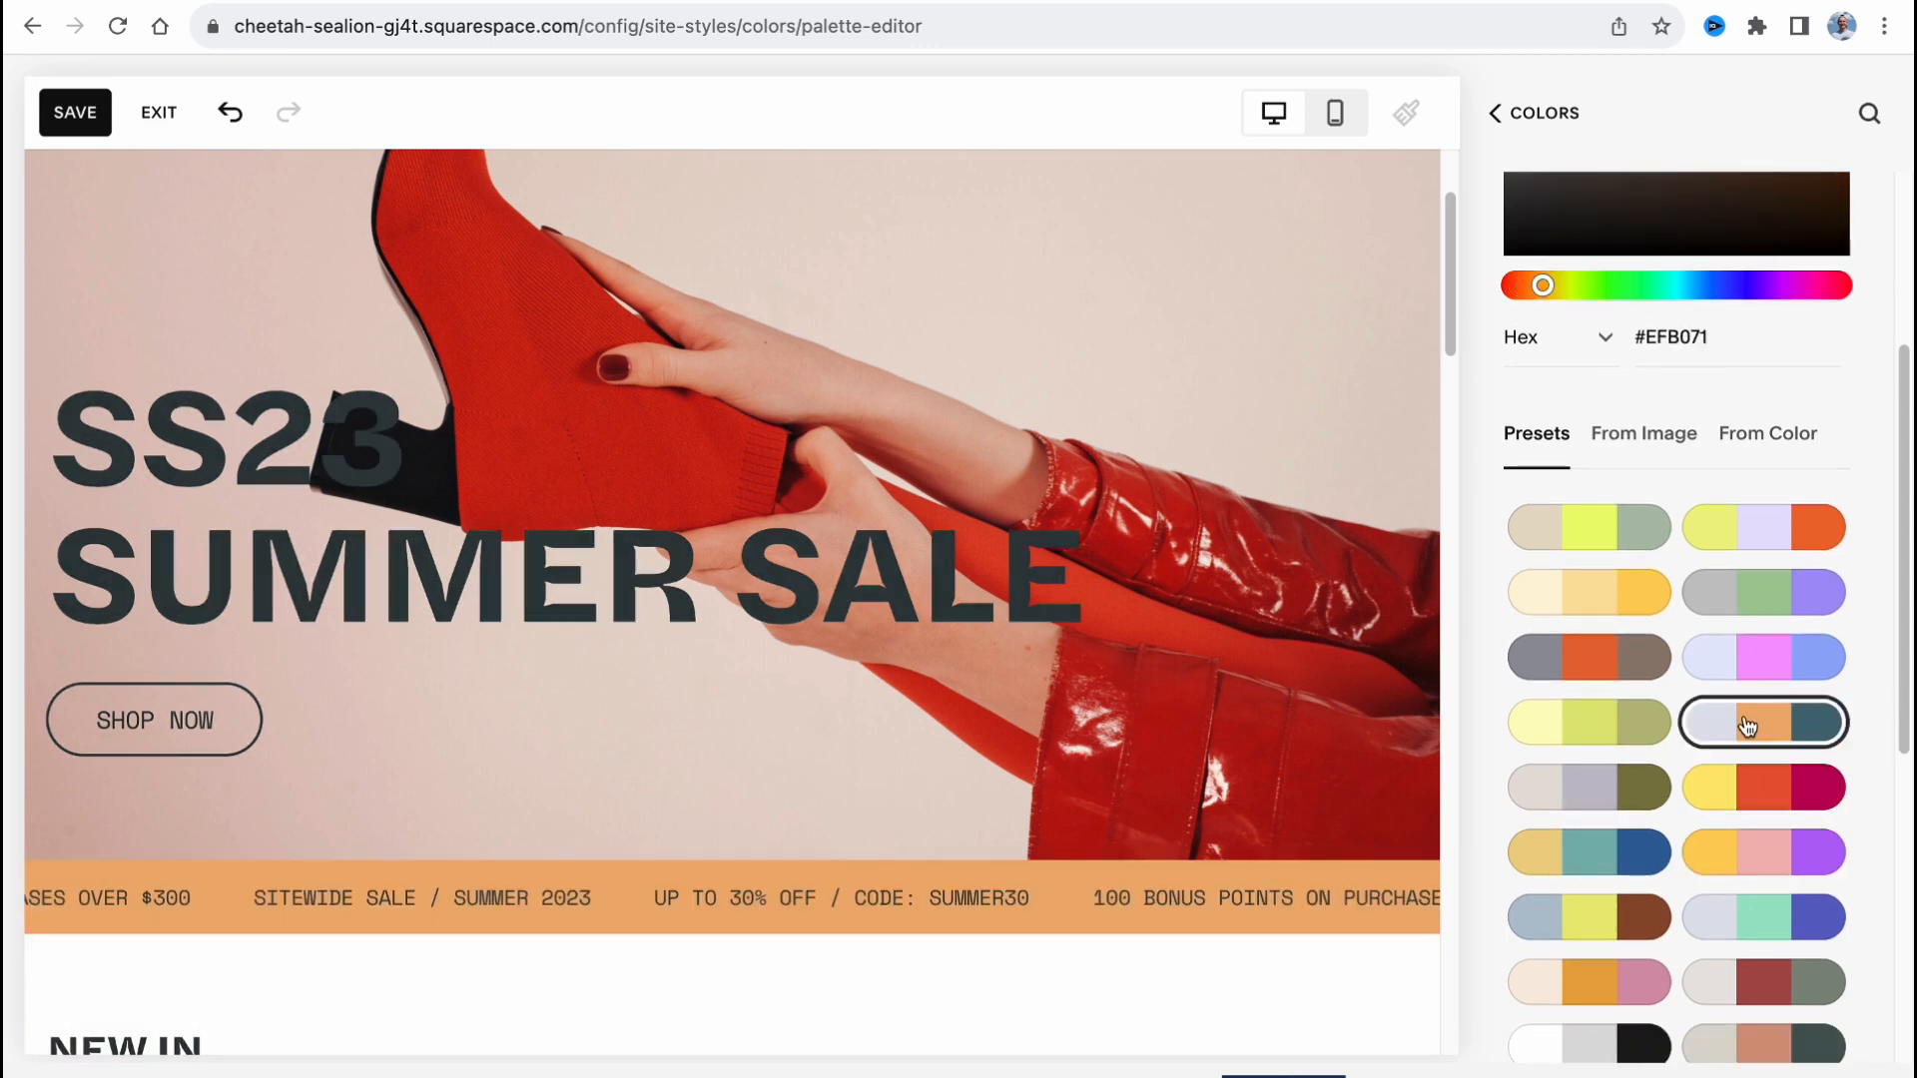
{"action": "left_click", "coordinate": [1744, 520]}
Apply the preset palette with beige, lime yellow and sage green, and save the site's colours.
{"action": "left_click", "coordinate": [1613, 536]}
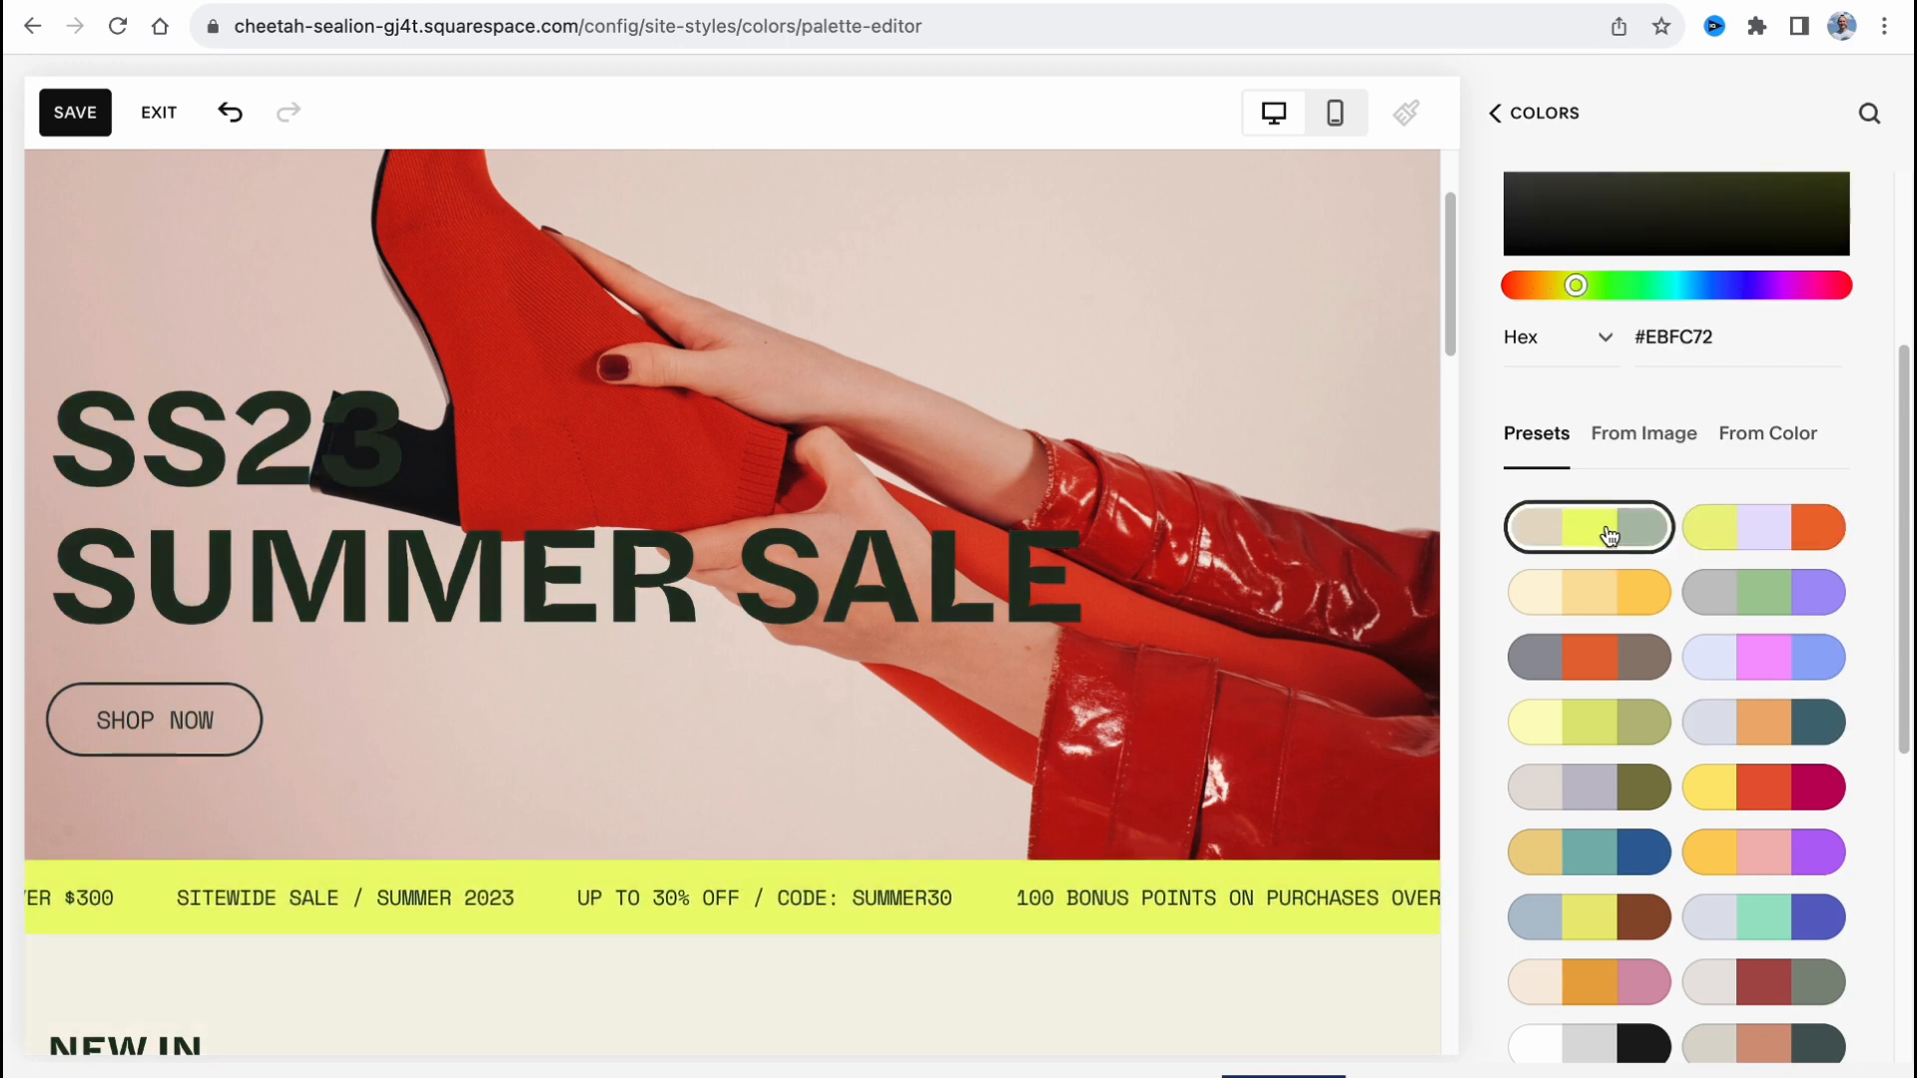
{"action": "scroll", "coordinate": [1627, 619], "scroll_direction": "down", "scroll_amount": 6}
{"action": "scroll", "coordinate": [1627, 840], "scroll_direction": "up", "scroll_amount": 10}
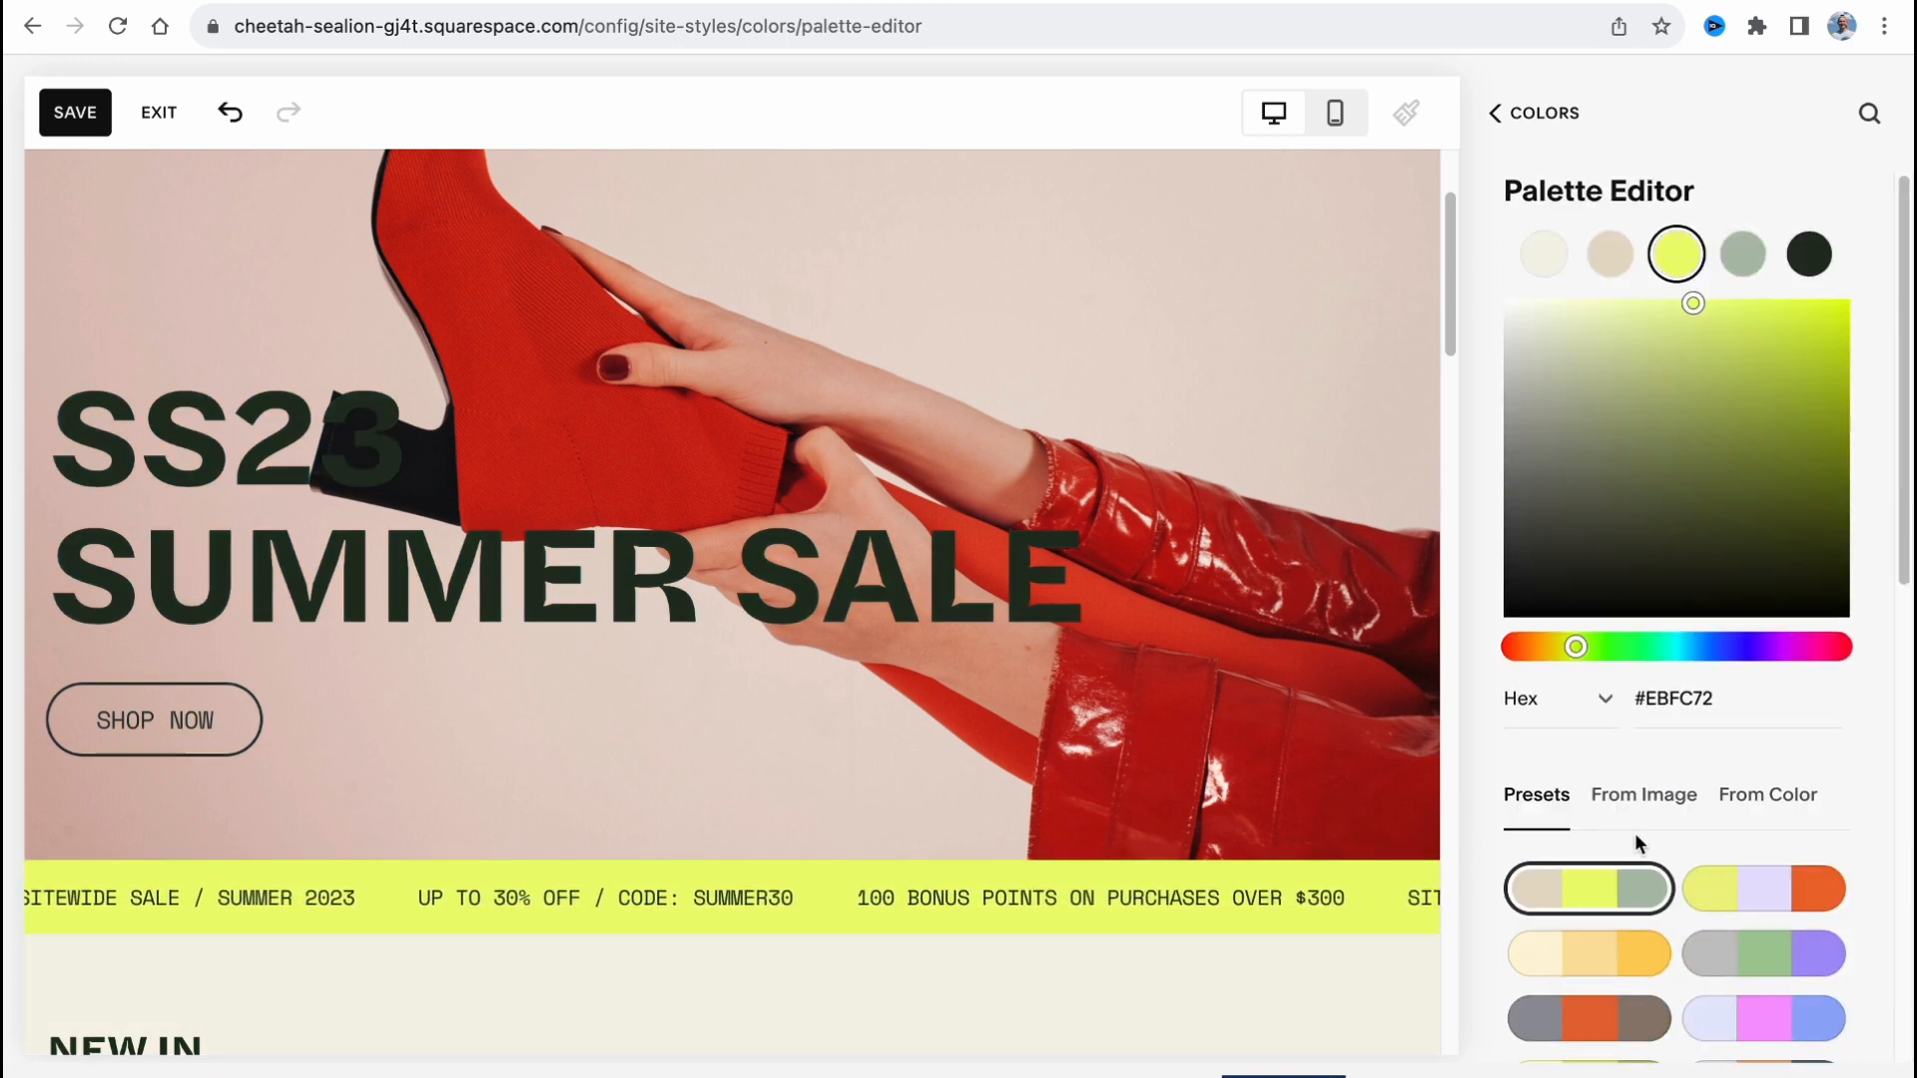
{"action": "left_click", "coordinate": [1542, 115]}
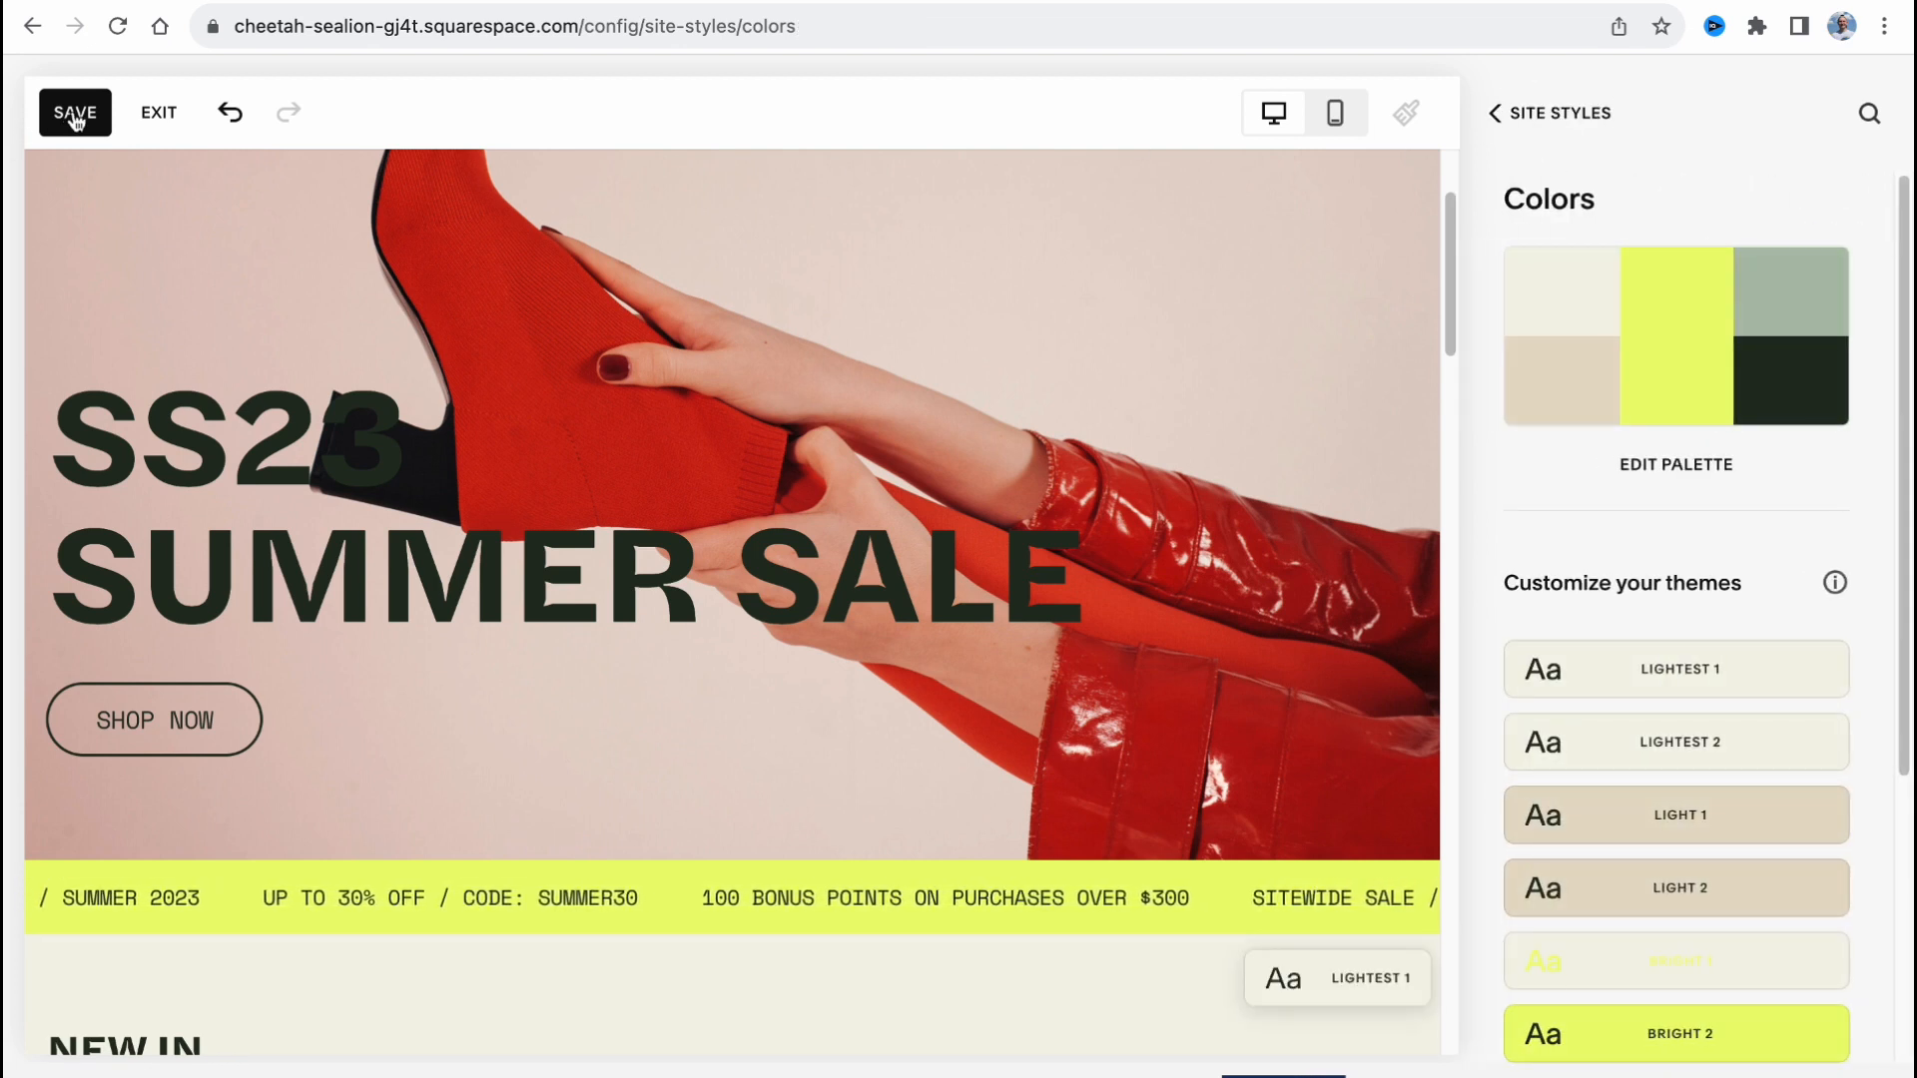
{"action": "left_click", "coordinate": [75, 115]}
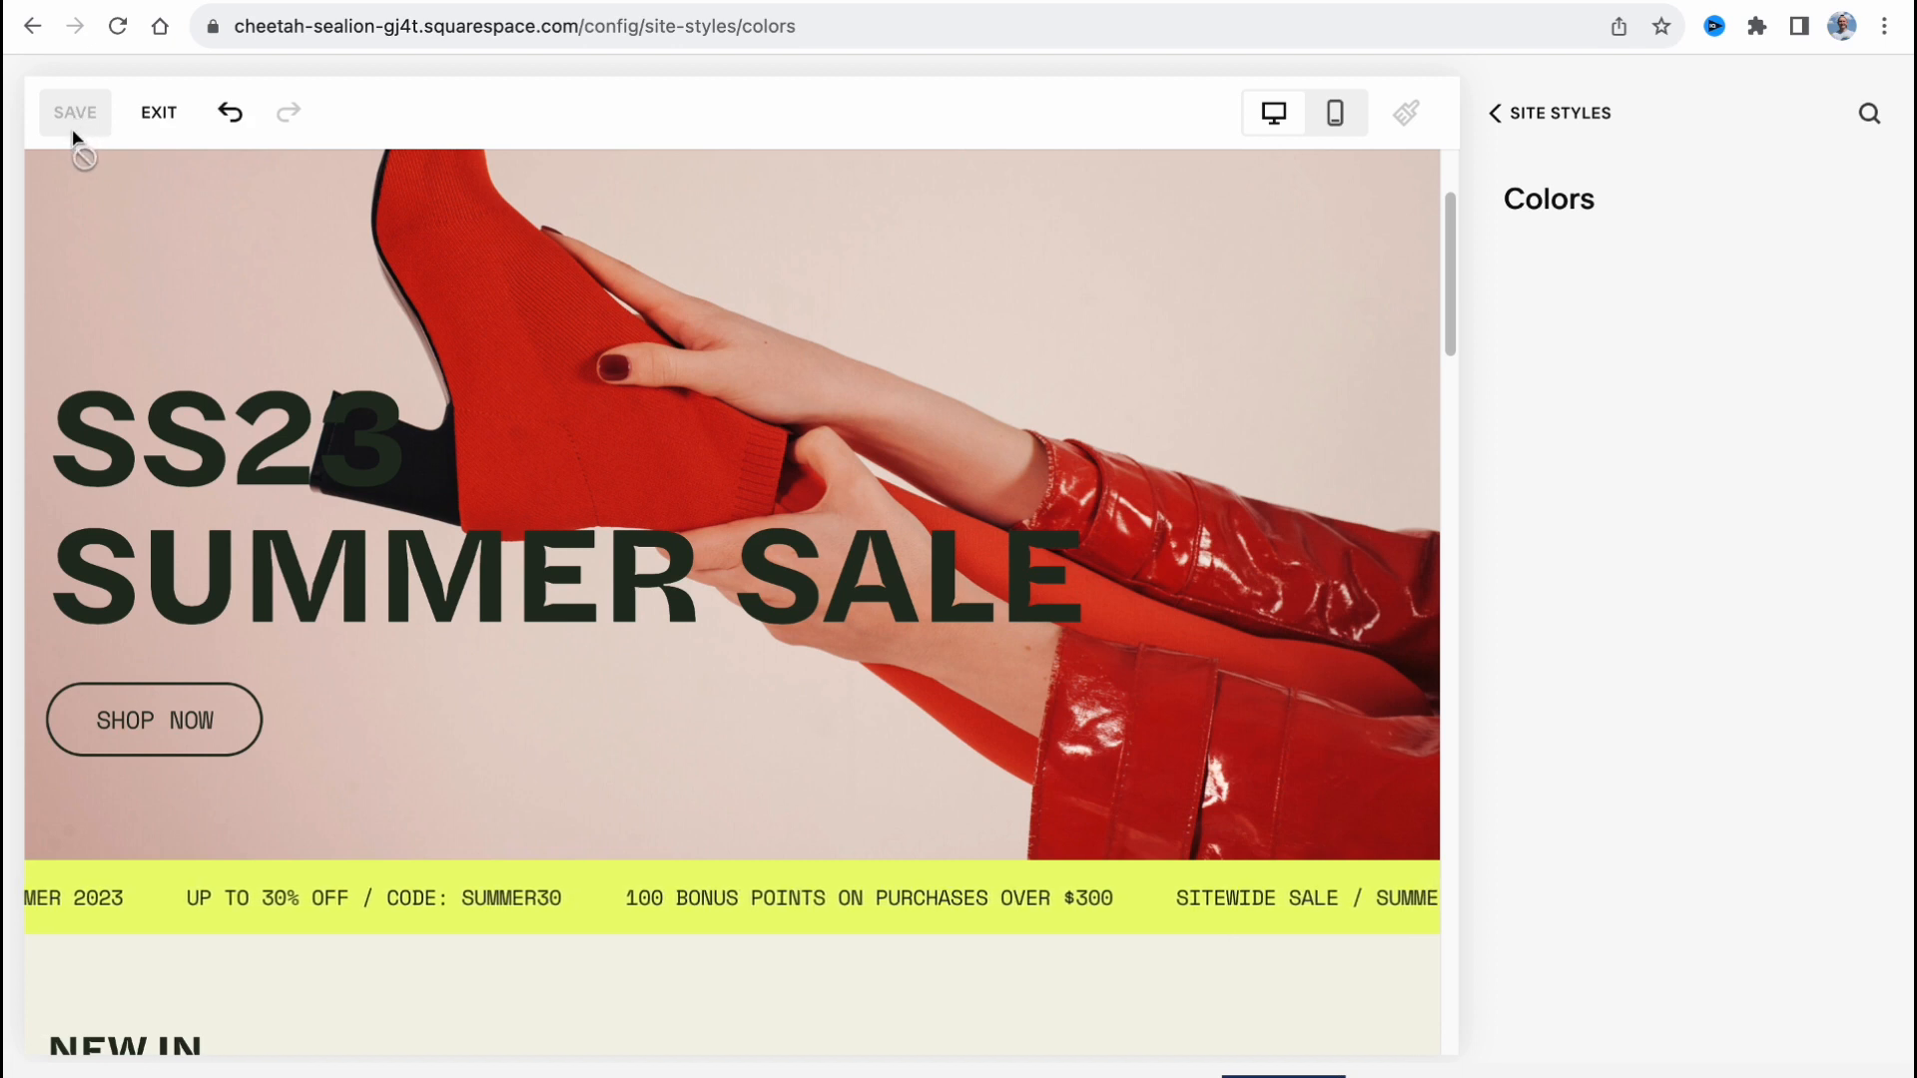
{"action": "left_click", "coordinate": [1493, 112]}
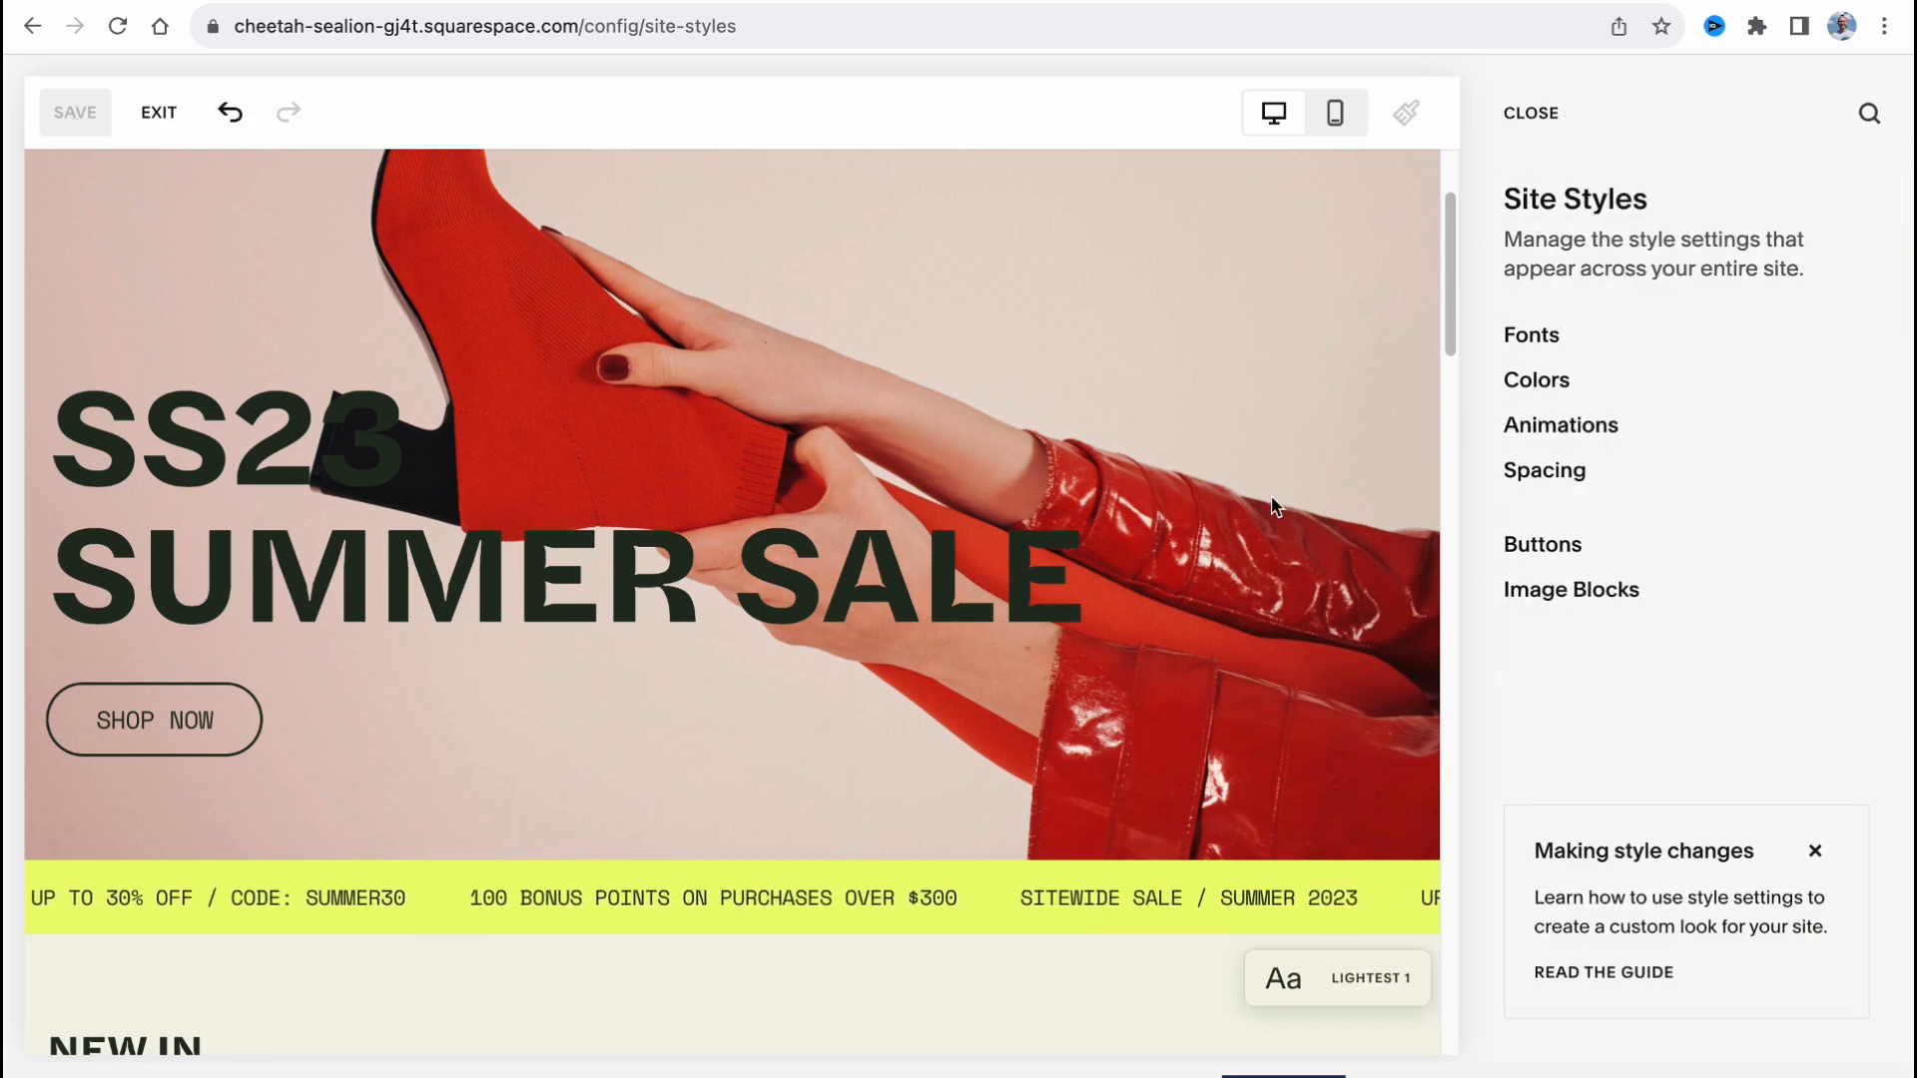
Set the site's animation style to Fade.
{"action": "left_click", "coordinate": [1561, 430]}
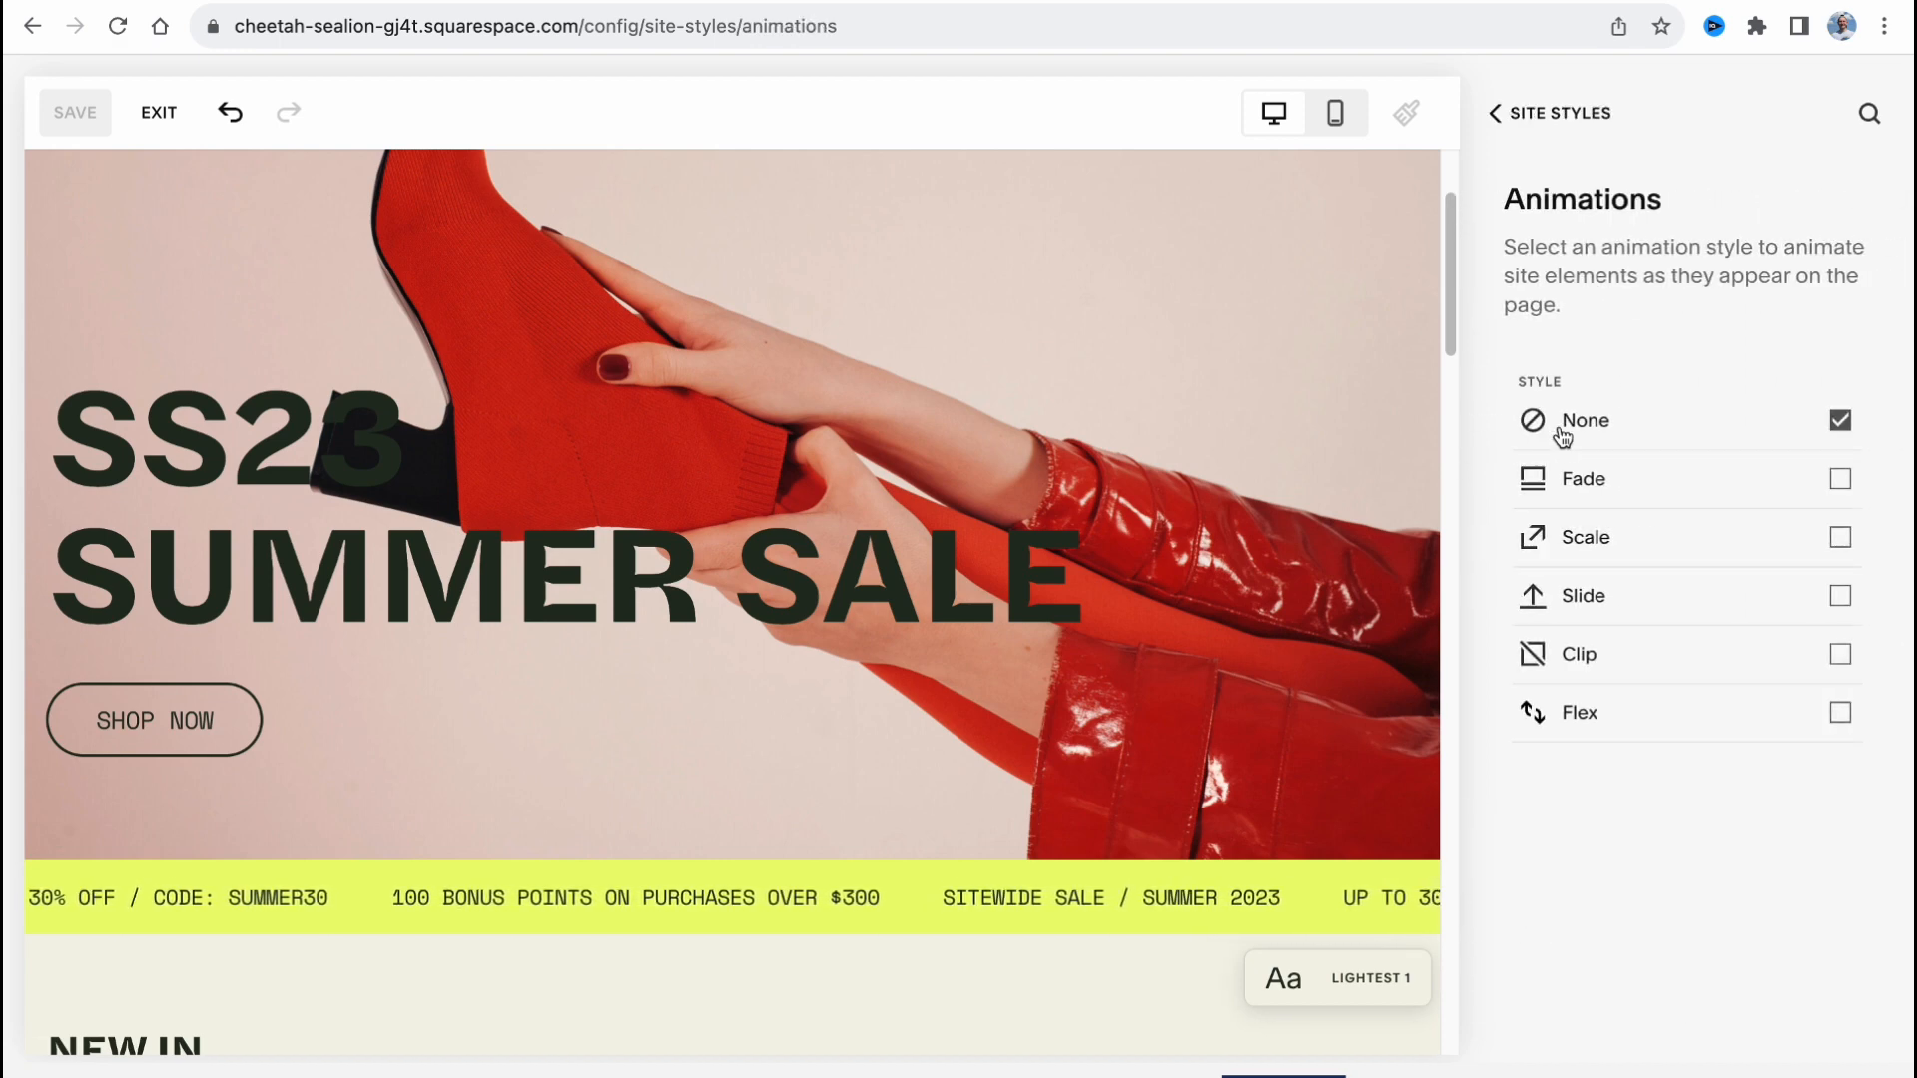
{"action": "left_click", "coordinate": [1827, 486]}
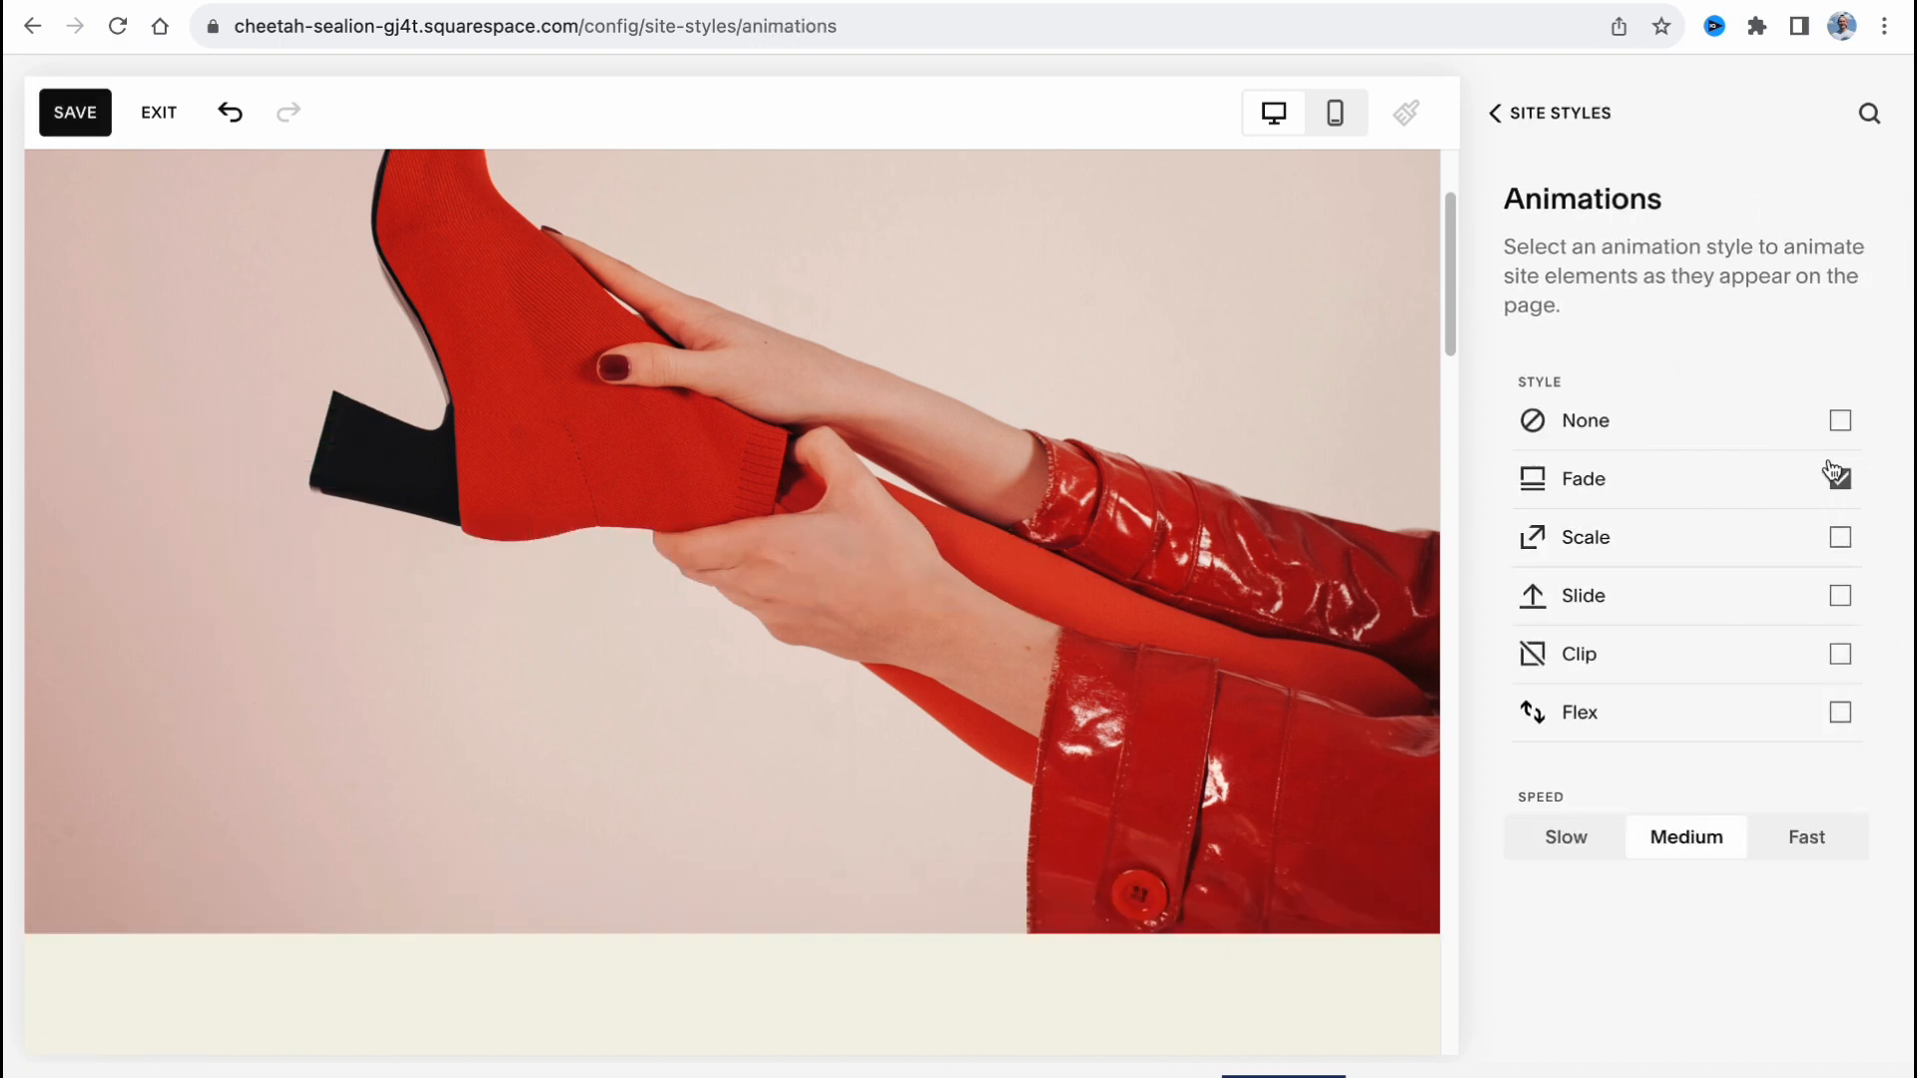
{"action": "left_click", "coordinate": [1497, 114]}
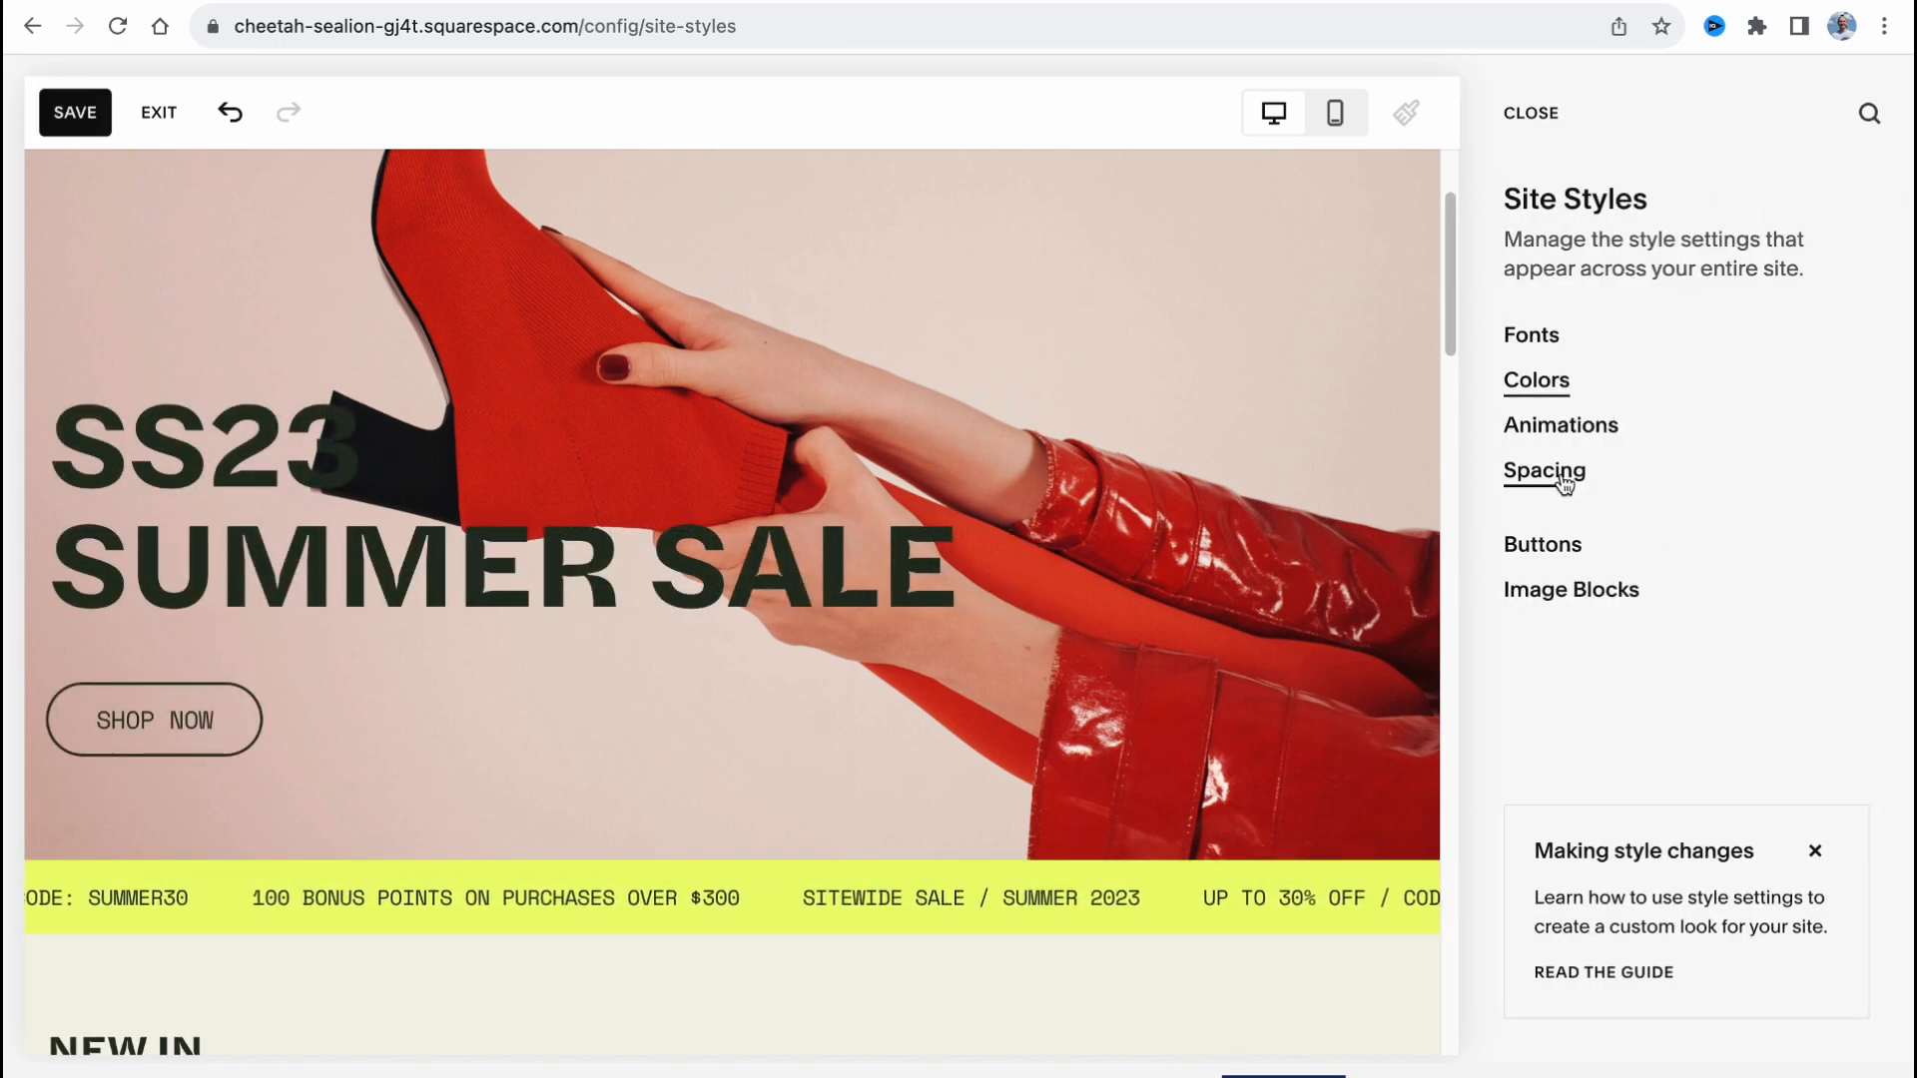
Set the site margin to 4vw in the site's spacing styles.
{"action": "left_click", "coordinate": [1546, 471]}
{"action": "mouse_move", "coordinate": [1586, 376]}
{"action": "left_mouse_down"}
{"action": "mouse_move", "coordinate": [1626, 372]}
{"action": "mouse_move", "coordinate": [1544, 370]}
{"action": "mouse_move", "coordinate": [1623, 375]}
{"action": "left_mouse_up"}
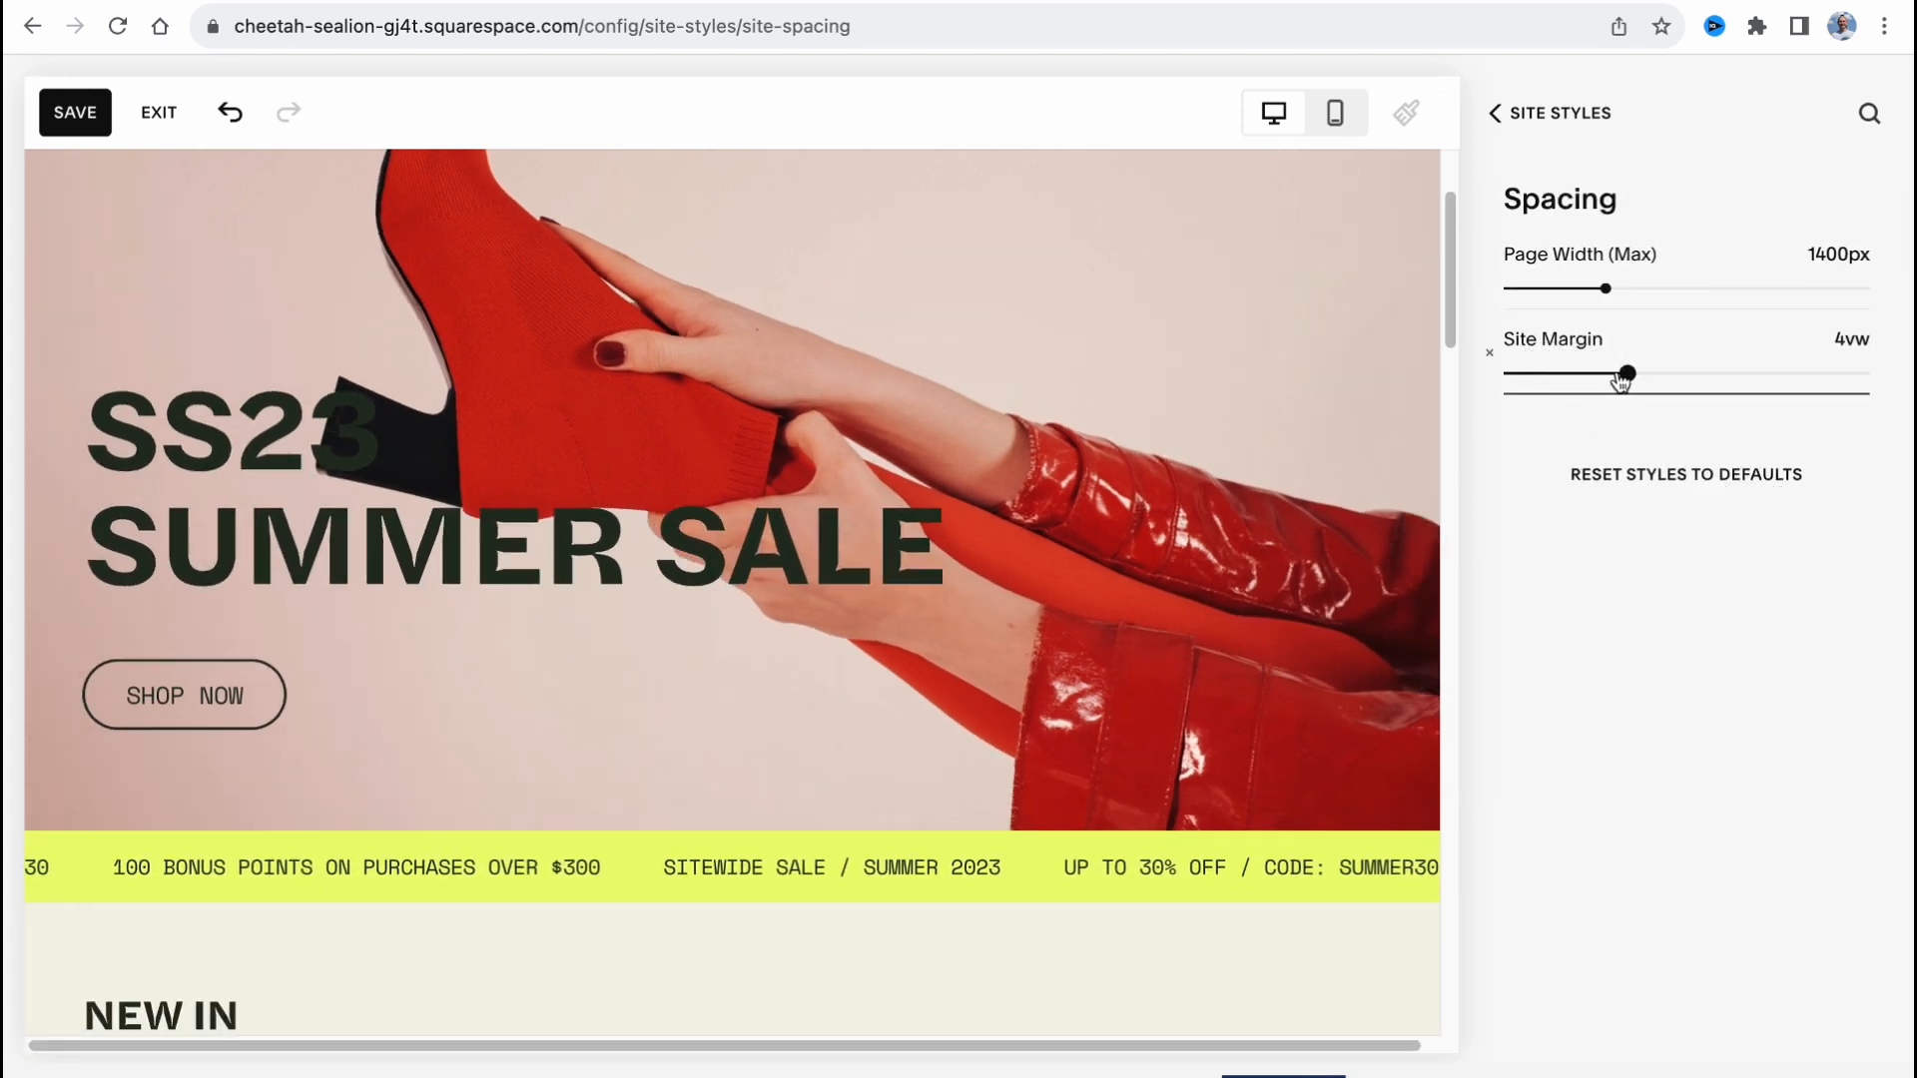
{"action": "left_click", "coordinate": [1516, 116]}
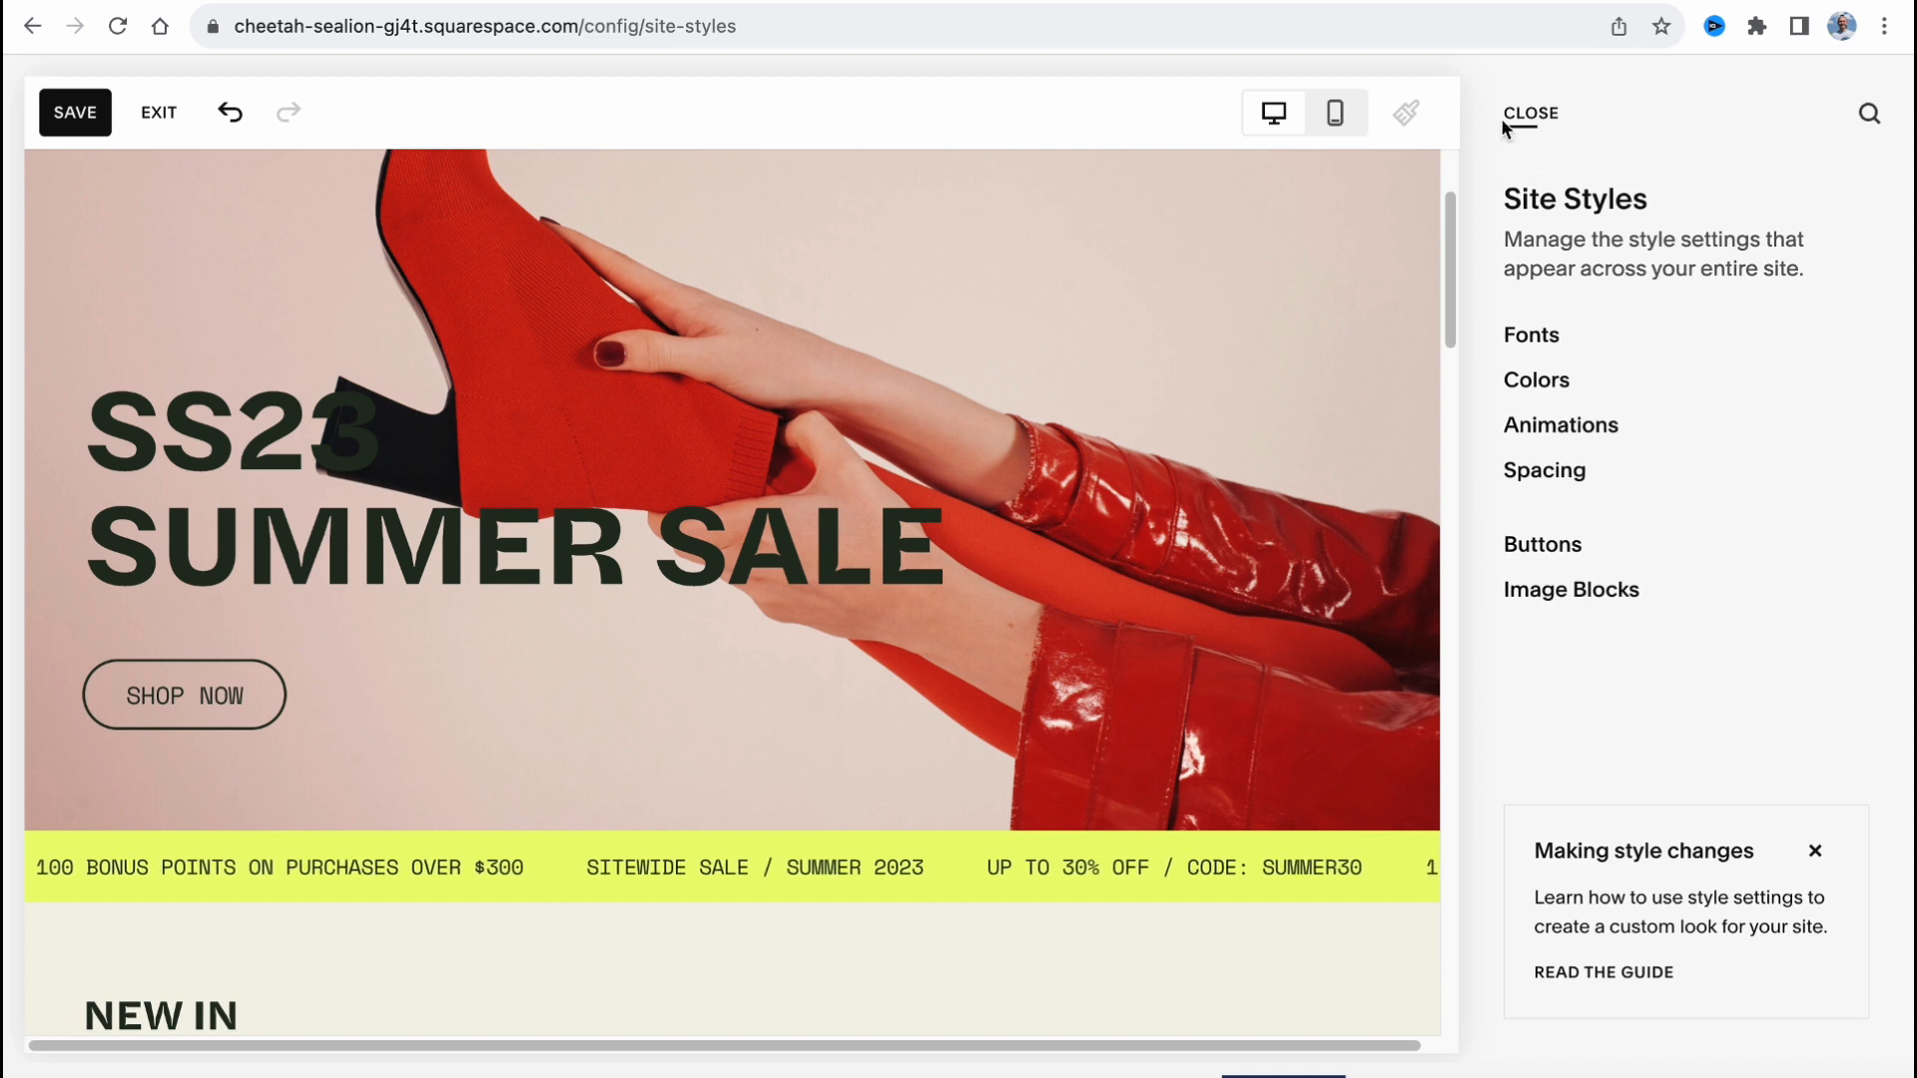
Try to save the style changes, close the site styles and leave the home page's edit mode.
{"action": "left_click", "coordinate": [56, 119]}
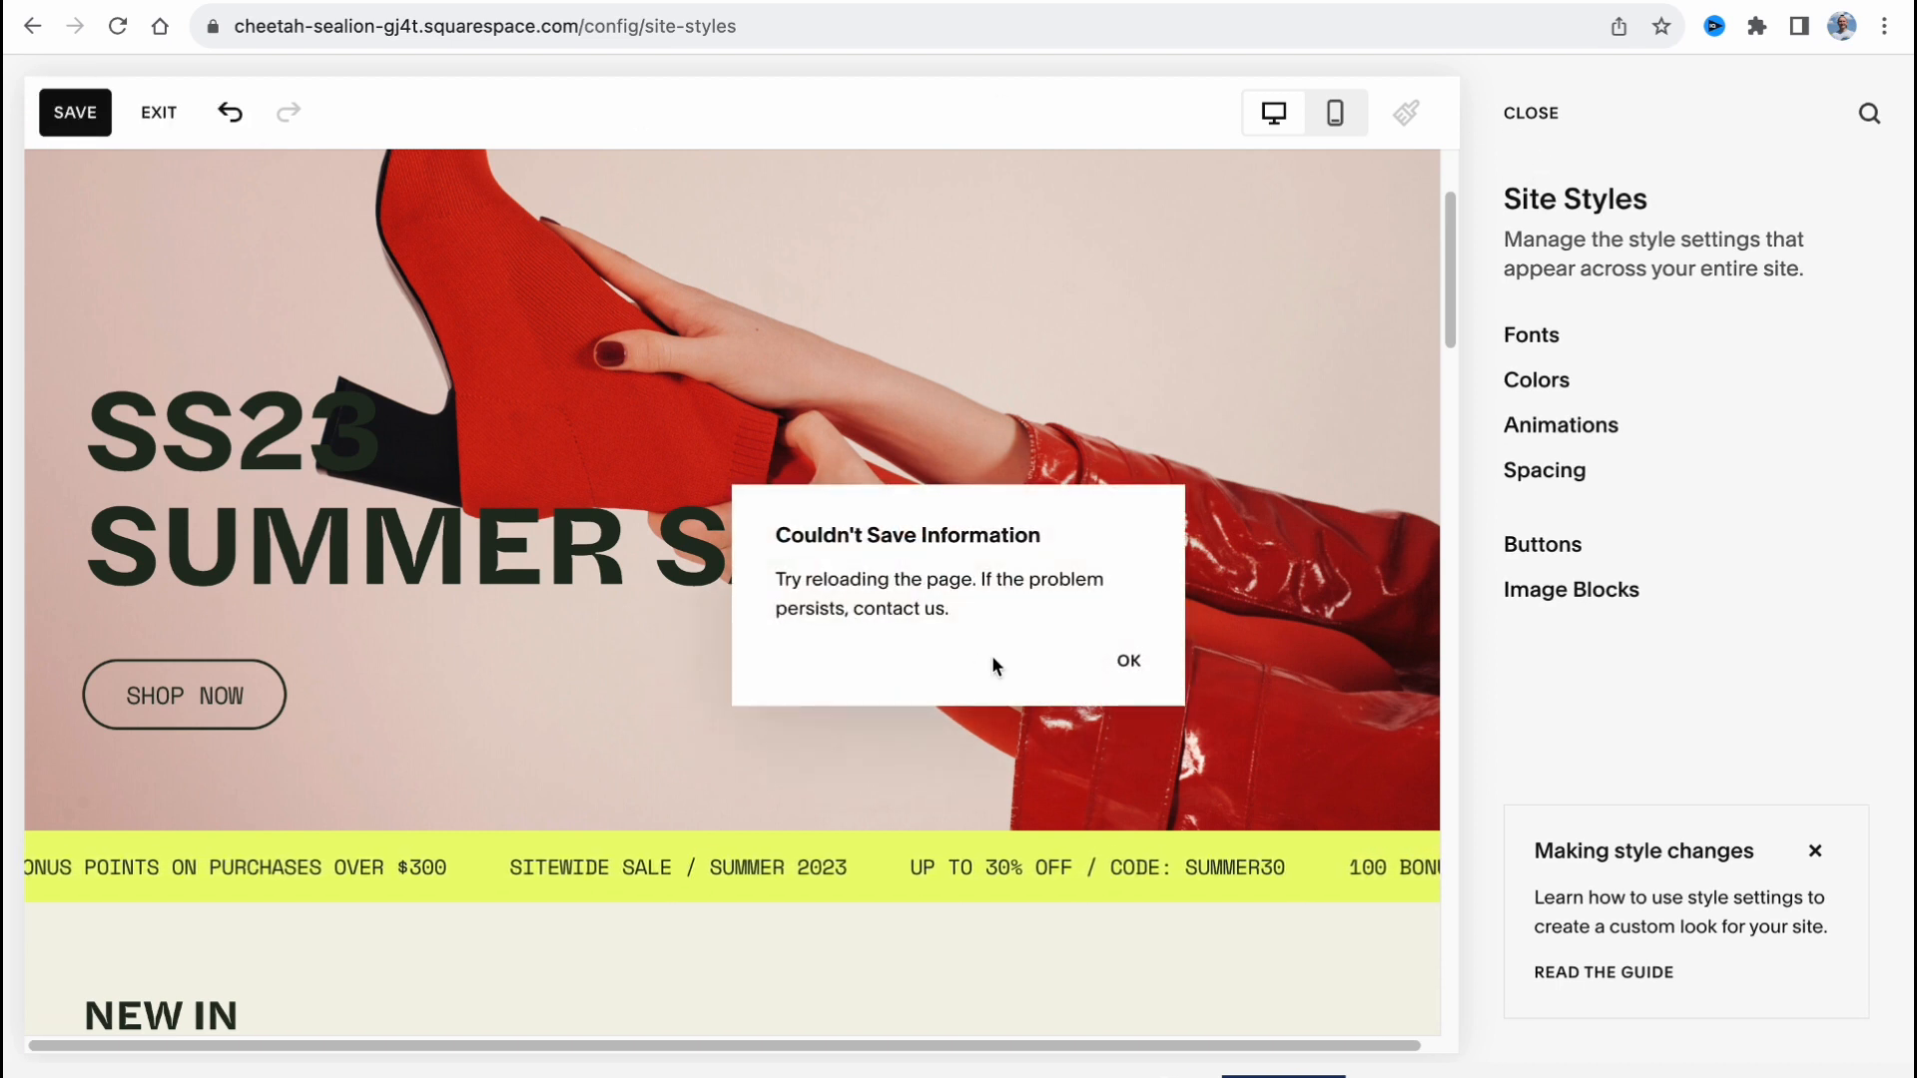
{"action": "left_click", "coordinate": [1128, 666]}
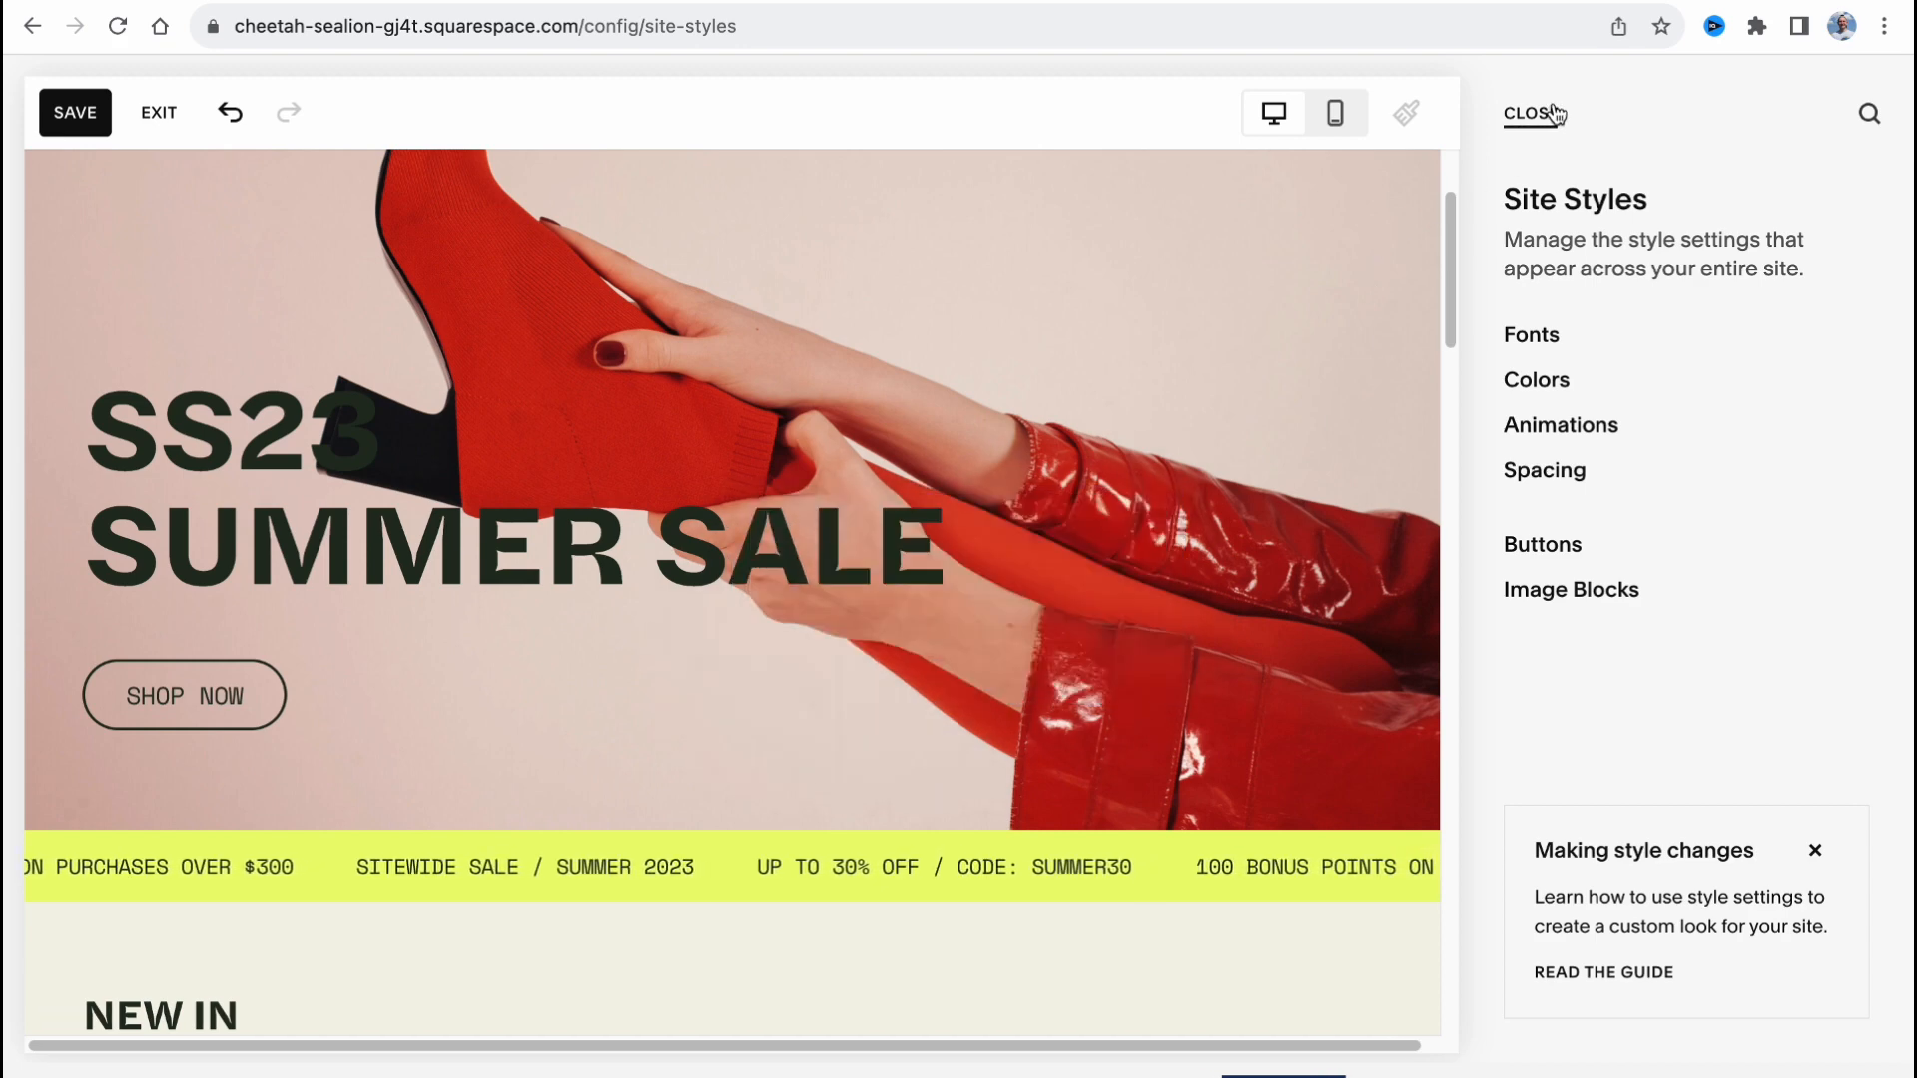
{"action": "left_click", "coordinate": [1552, 112]}
{"action": "left_click", "coordinate": [1126, 661]}
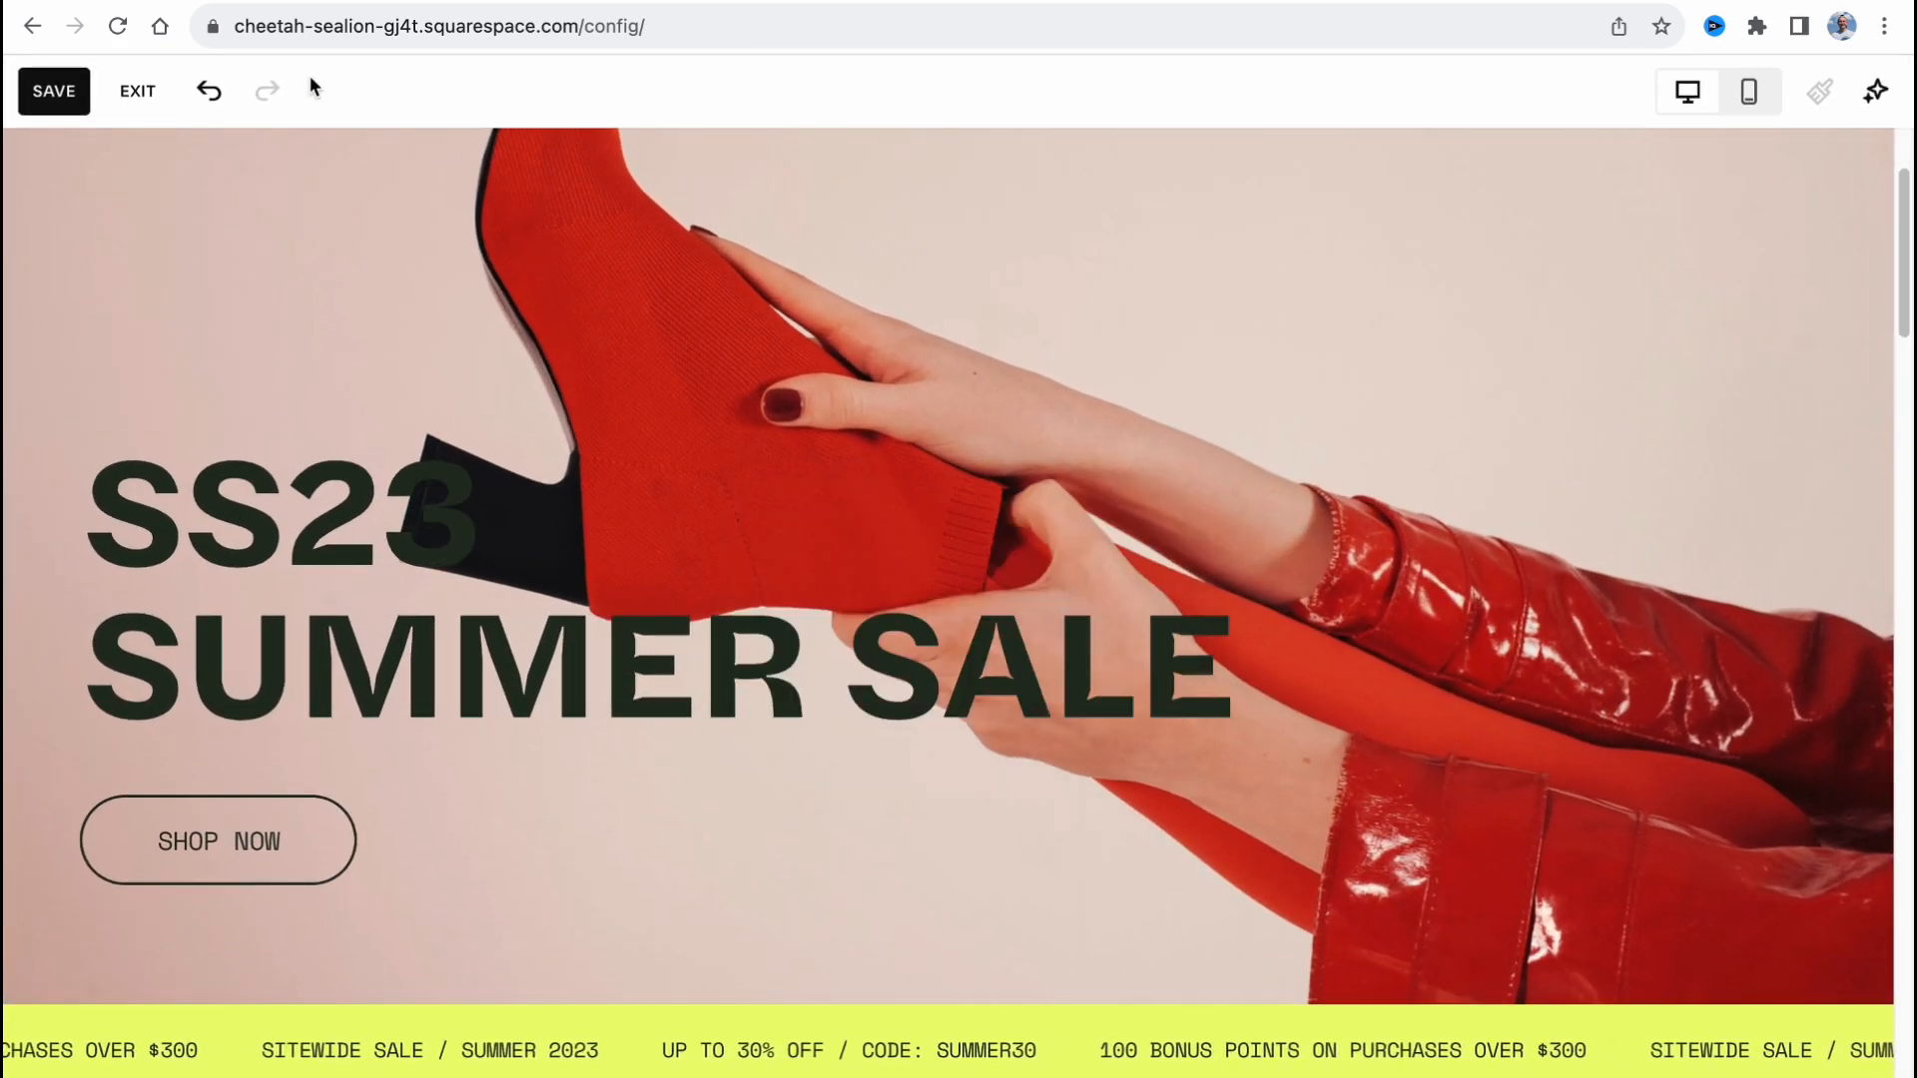
{"action": "left_click", "coordinate": [138, 91]}
{"action": "left_click", "coordinate": [481, 291]}
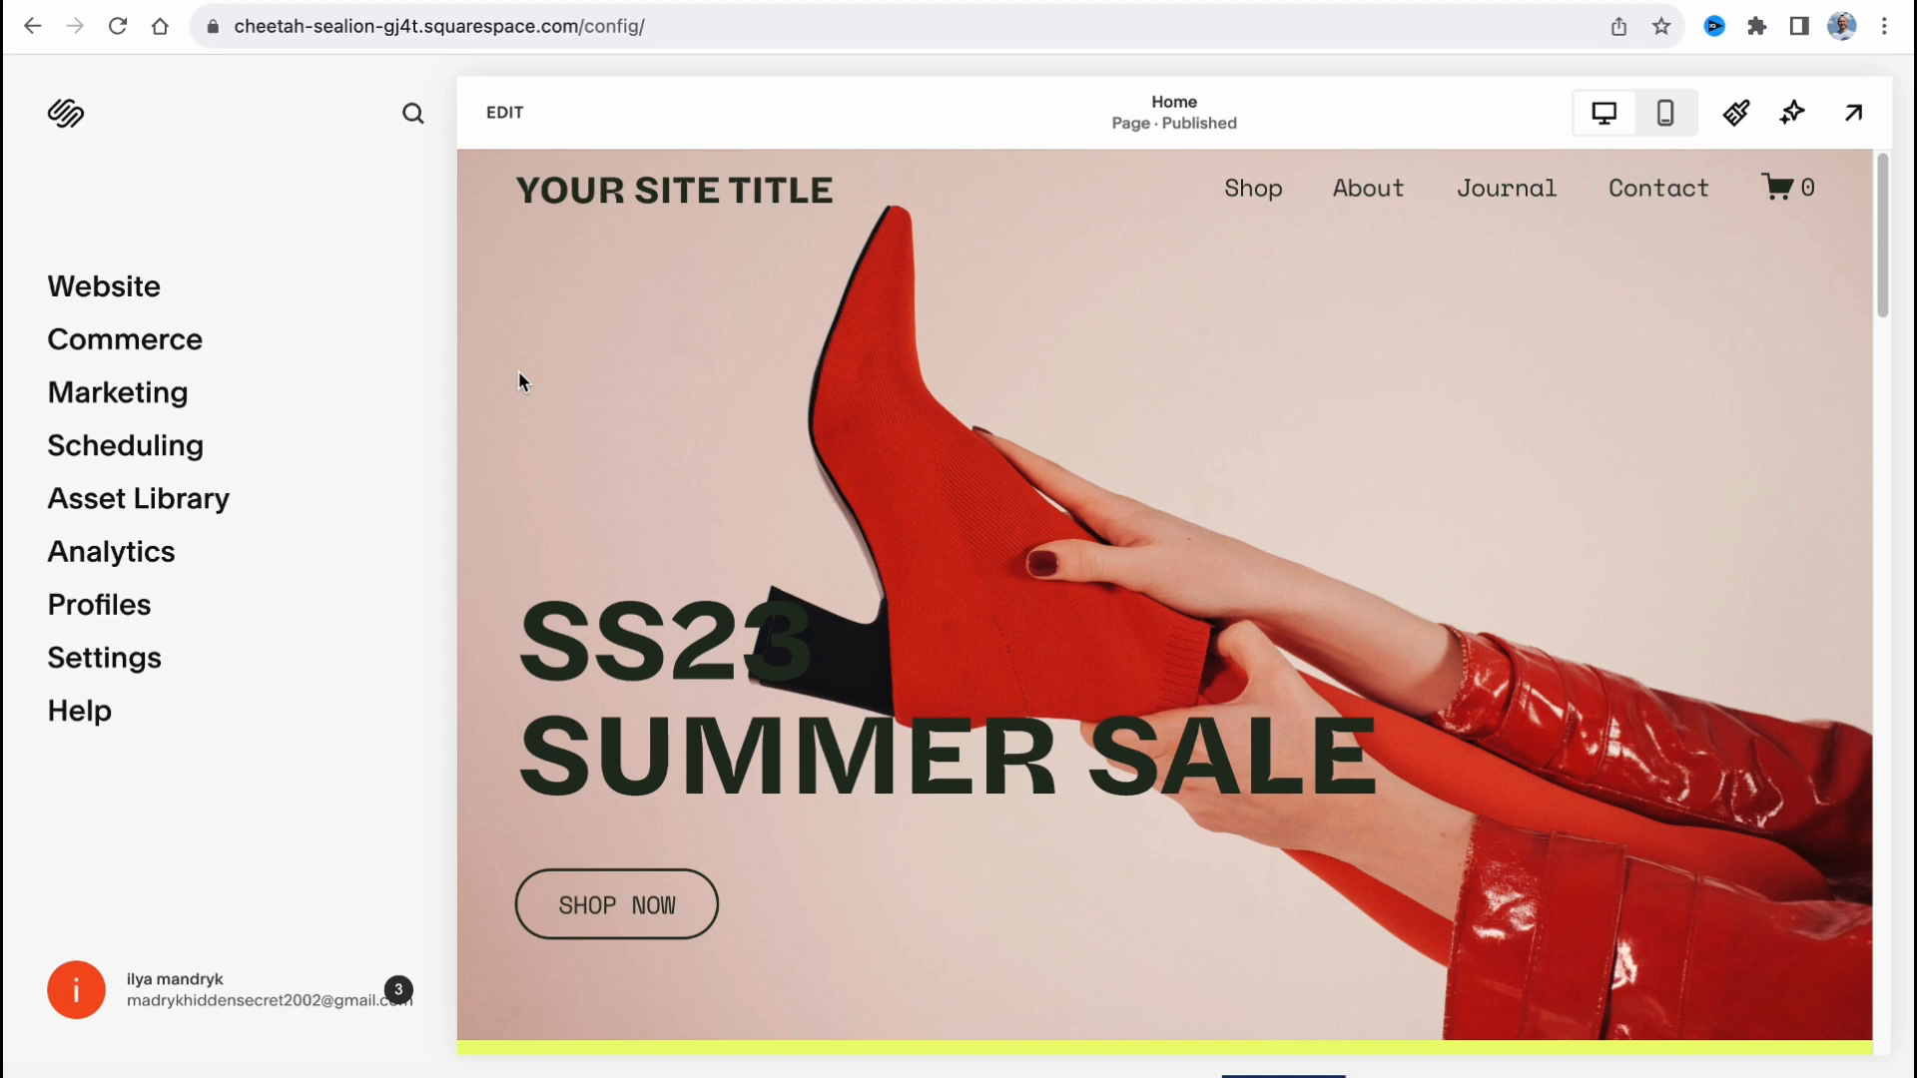
Open the Shop page from the website's main navigation pages and look over its product list.
{"action": "left_click", "coordinate": [133, 284]}
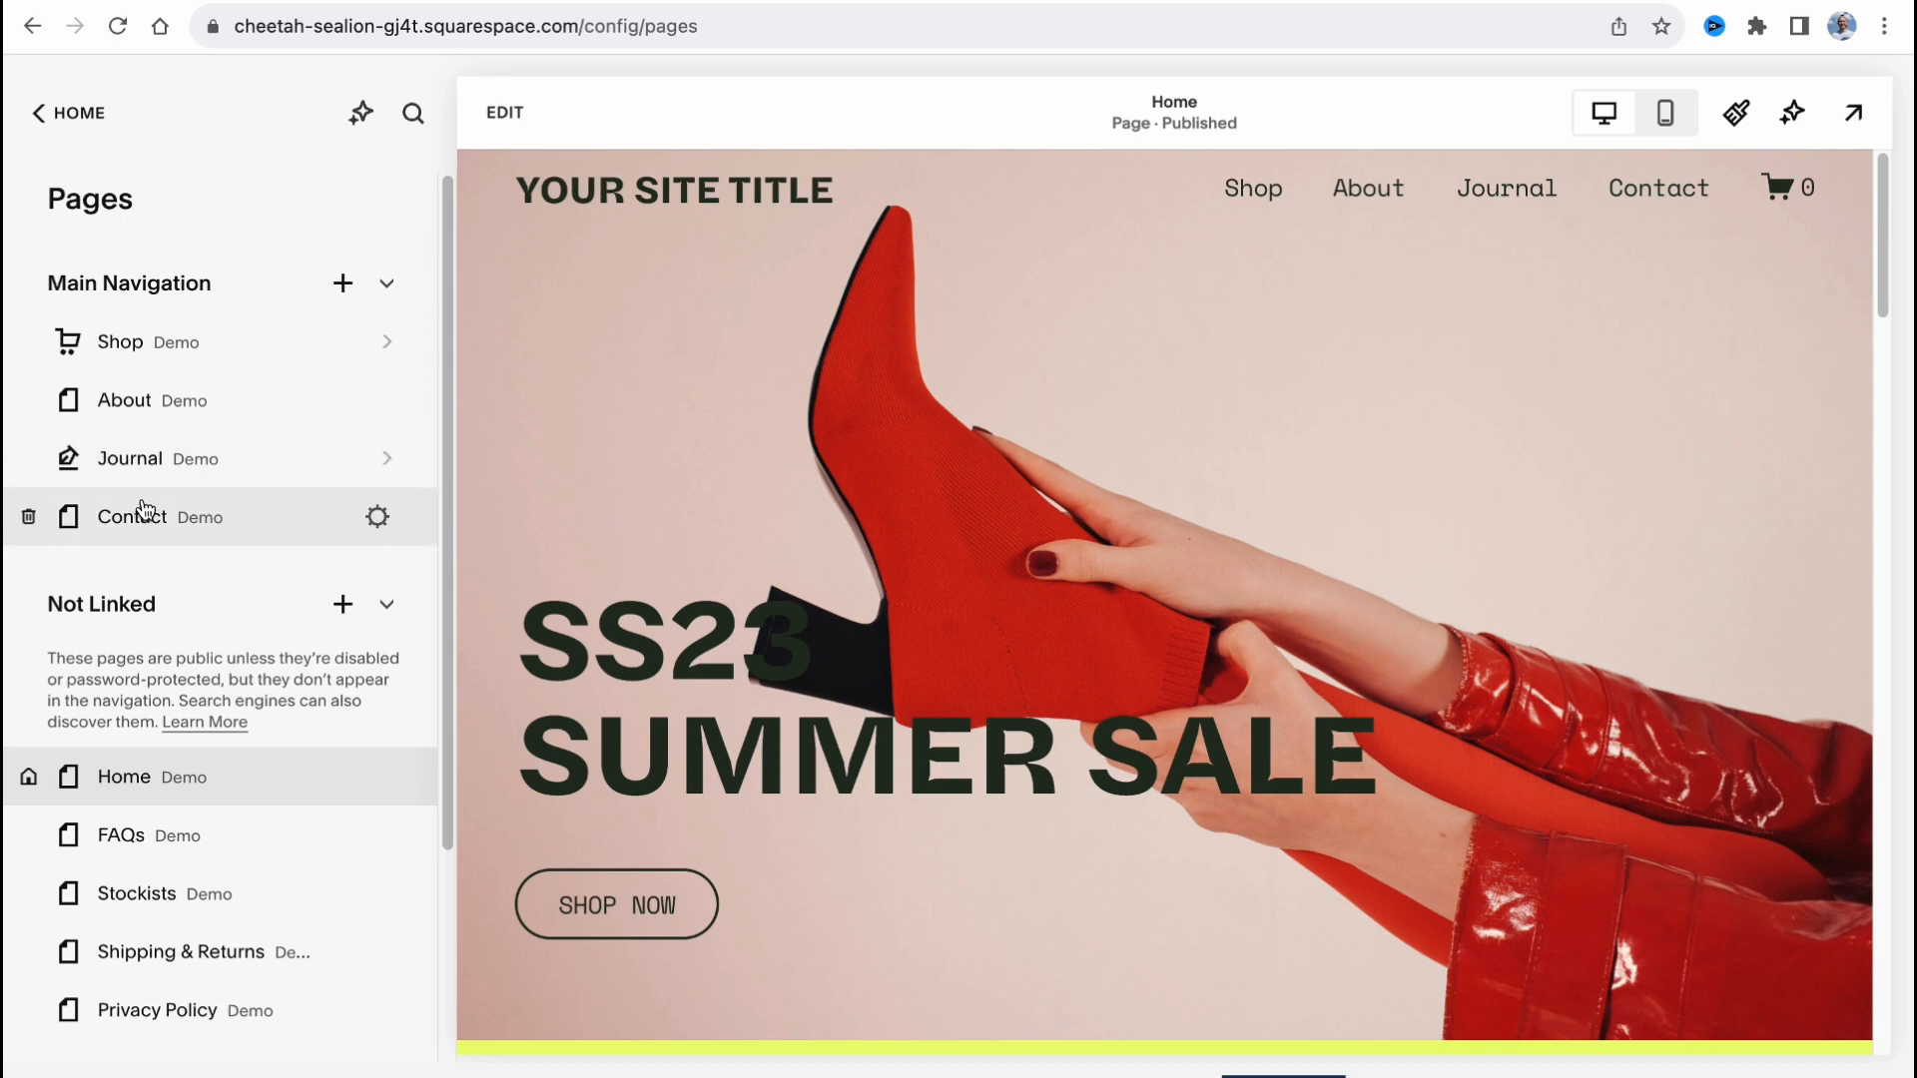
{"action": "left_click", "coordinate": [128, 350]}
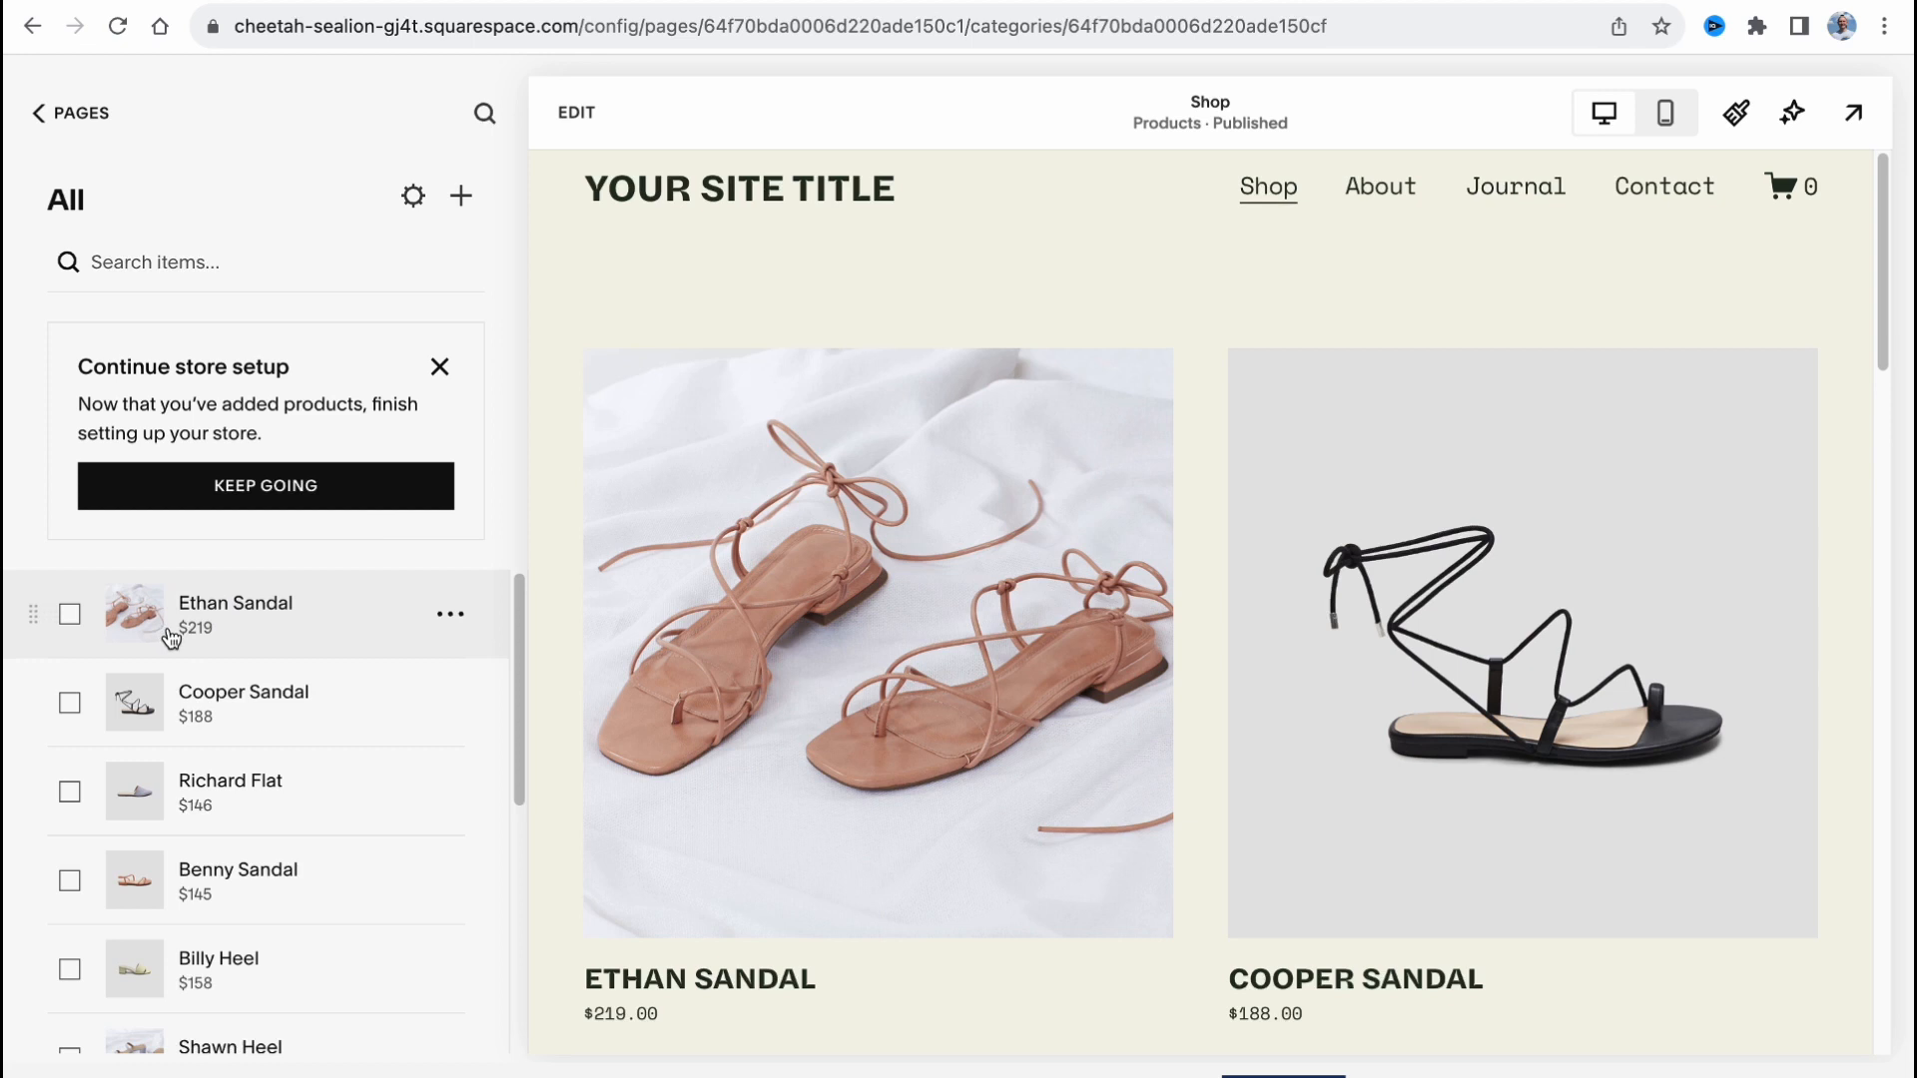
{"action": "scroll", "coordinate": [172, 637], "scroll_direction": "down", "scroll_amount": 3}
{"action": "scroll", "coordinate": [240, 724], "scroll_direction": "up", "scroll_amount": 3}
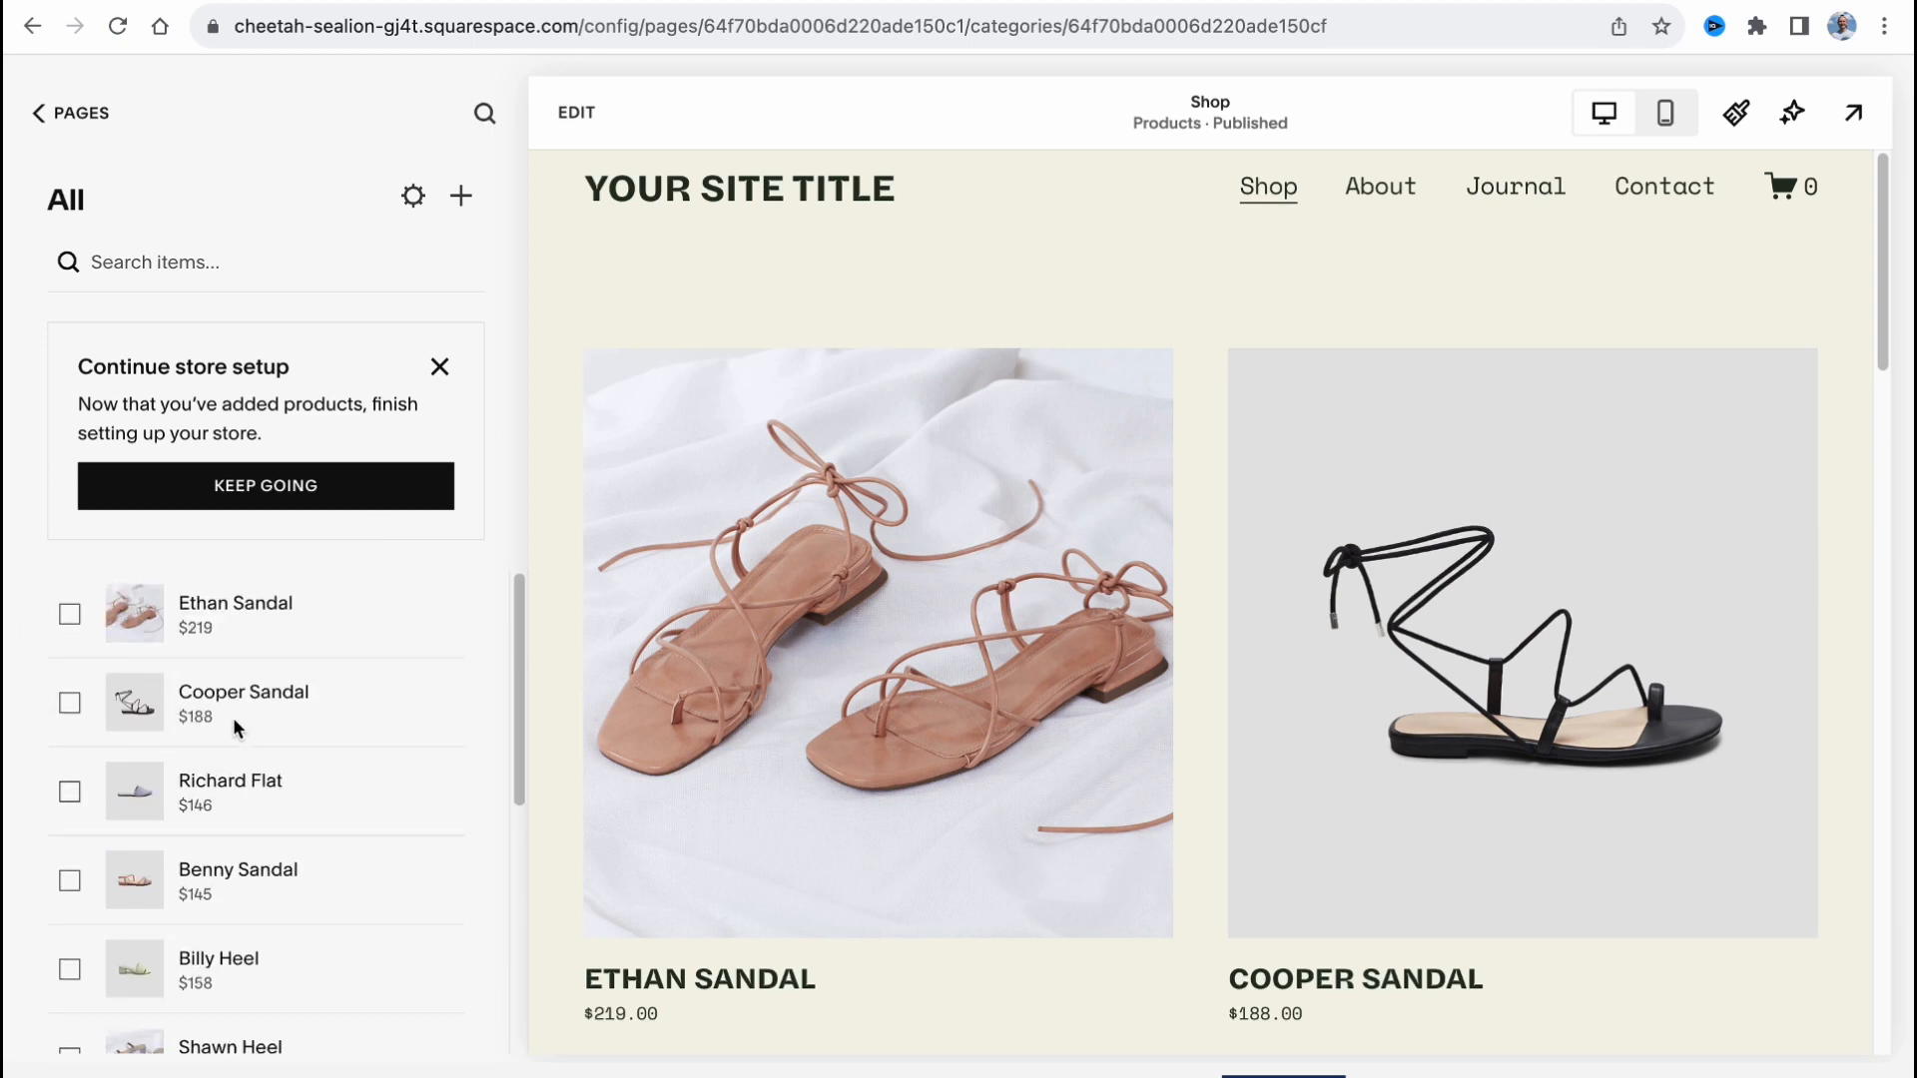
Open the Ethan Sandal product and switch the product detail page layout to Half, checking the resulting page.
{"action": "left_click", "coordinate": [200, 615]}
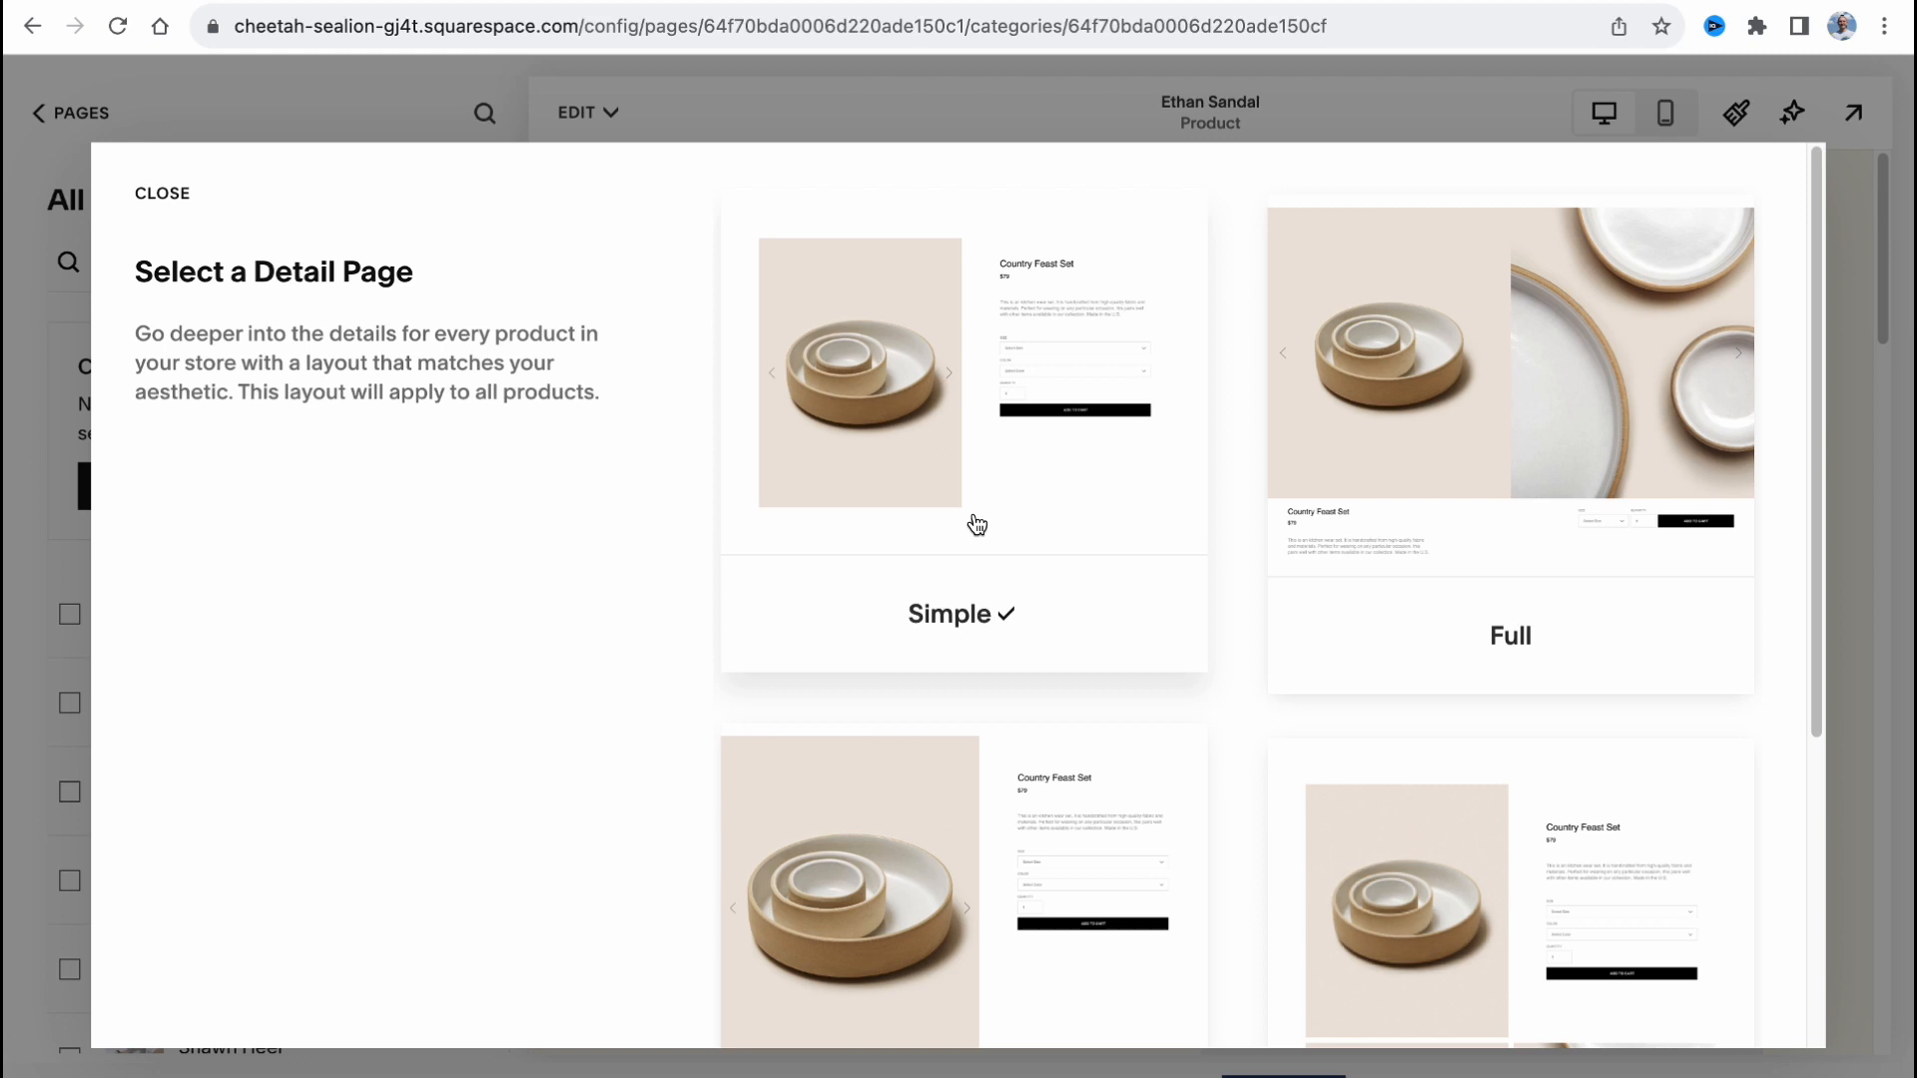
{"action": "scroll", "coordinate": [933, 385], "scroll_direction": "down", "scroll_amount": 5}
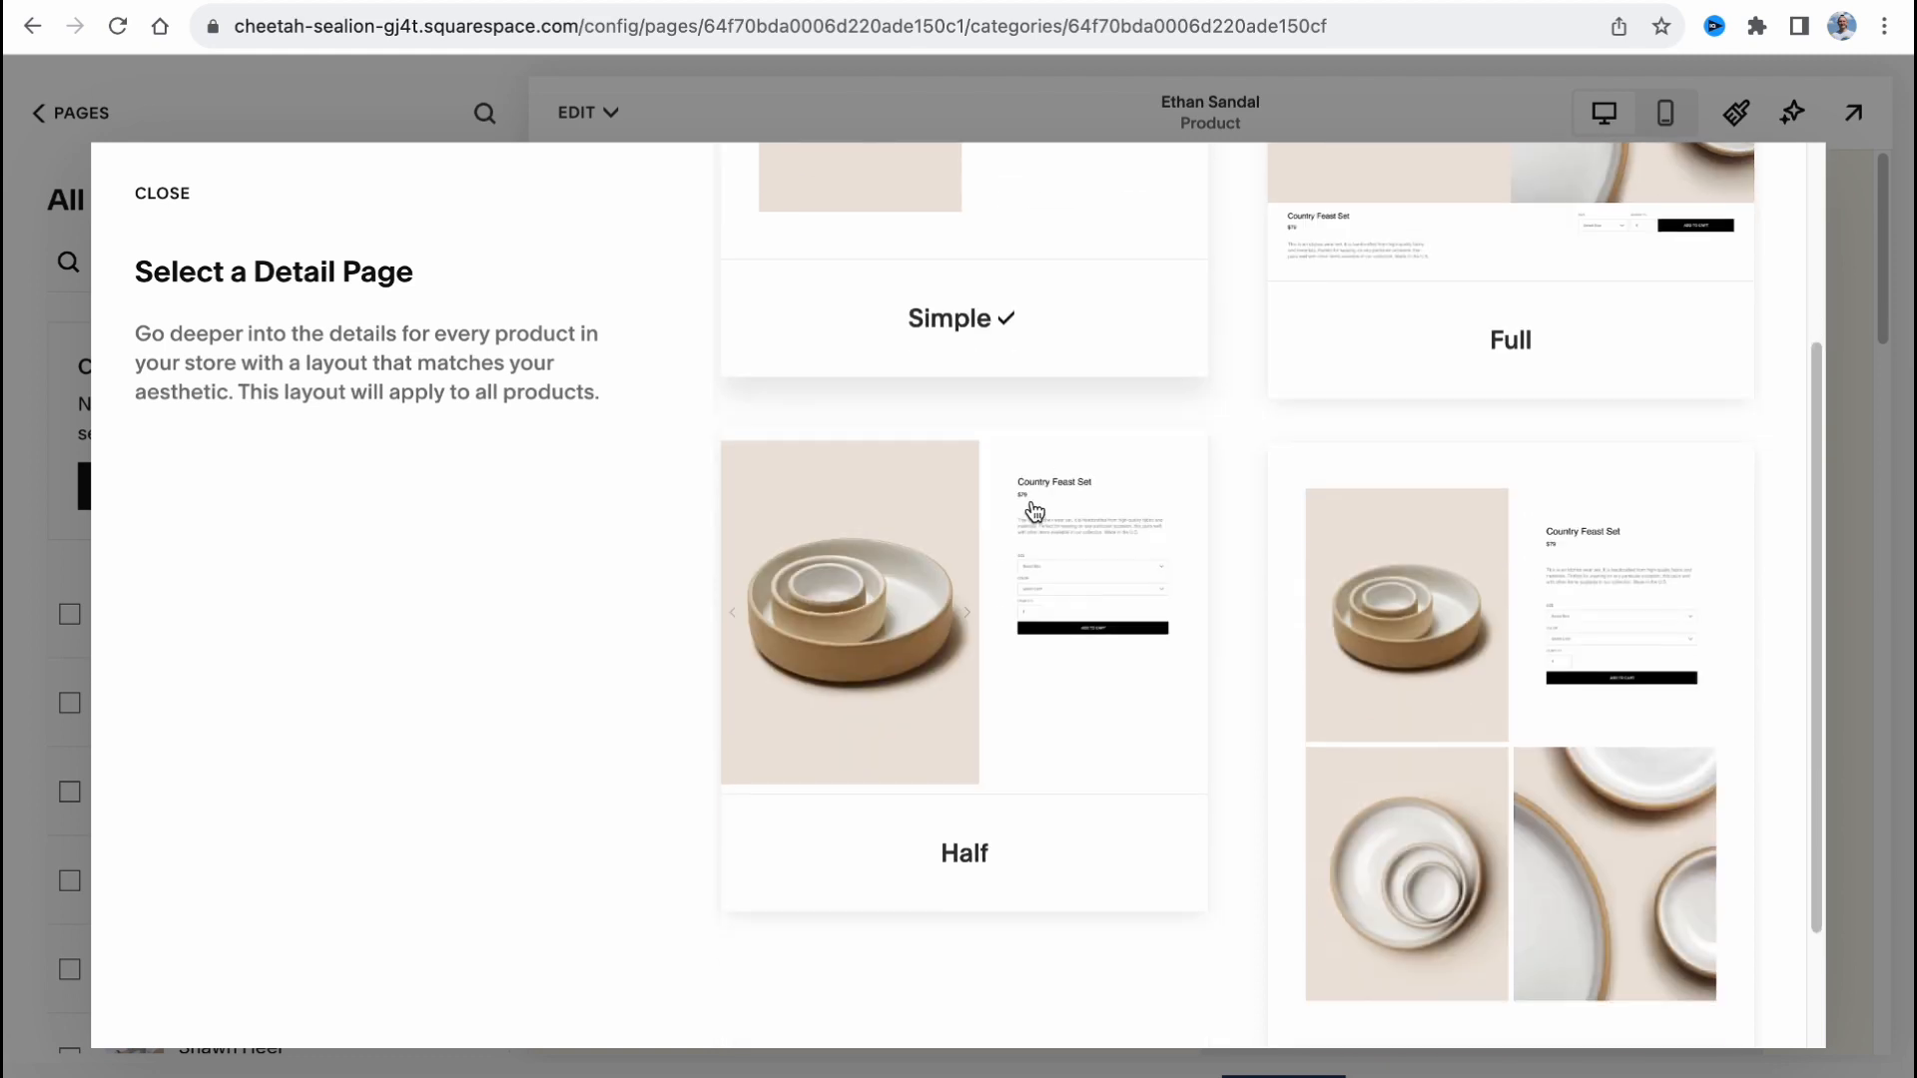
{"action": "left_click", "coordinate": [975, 494]}
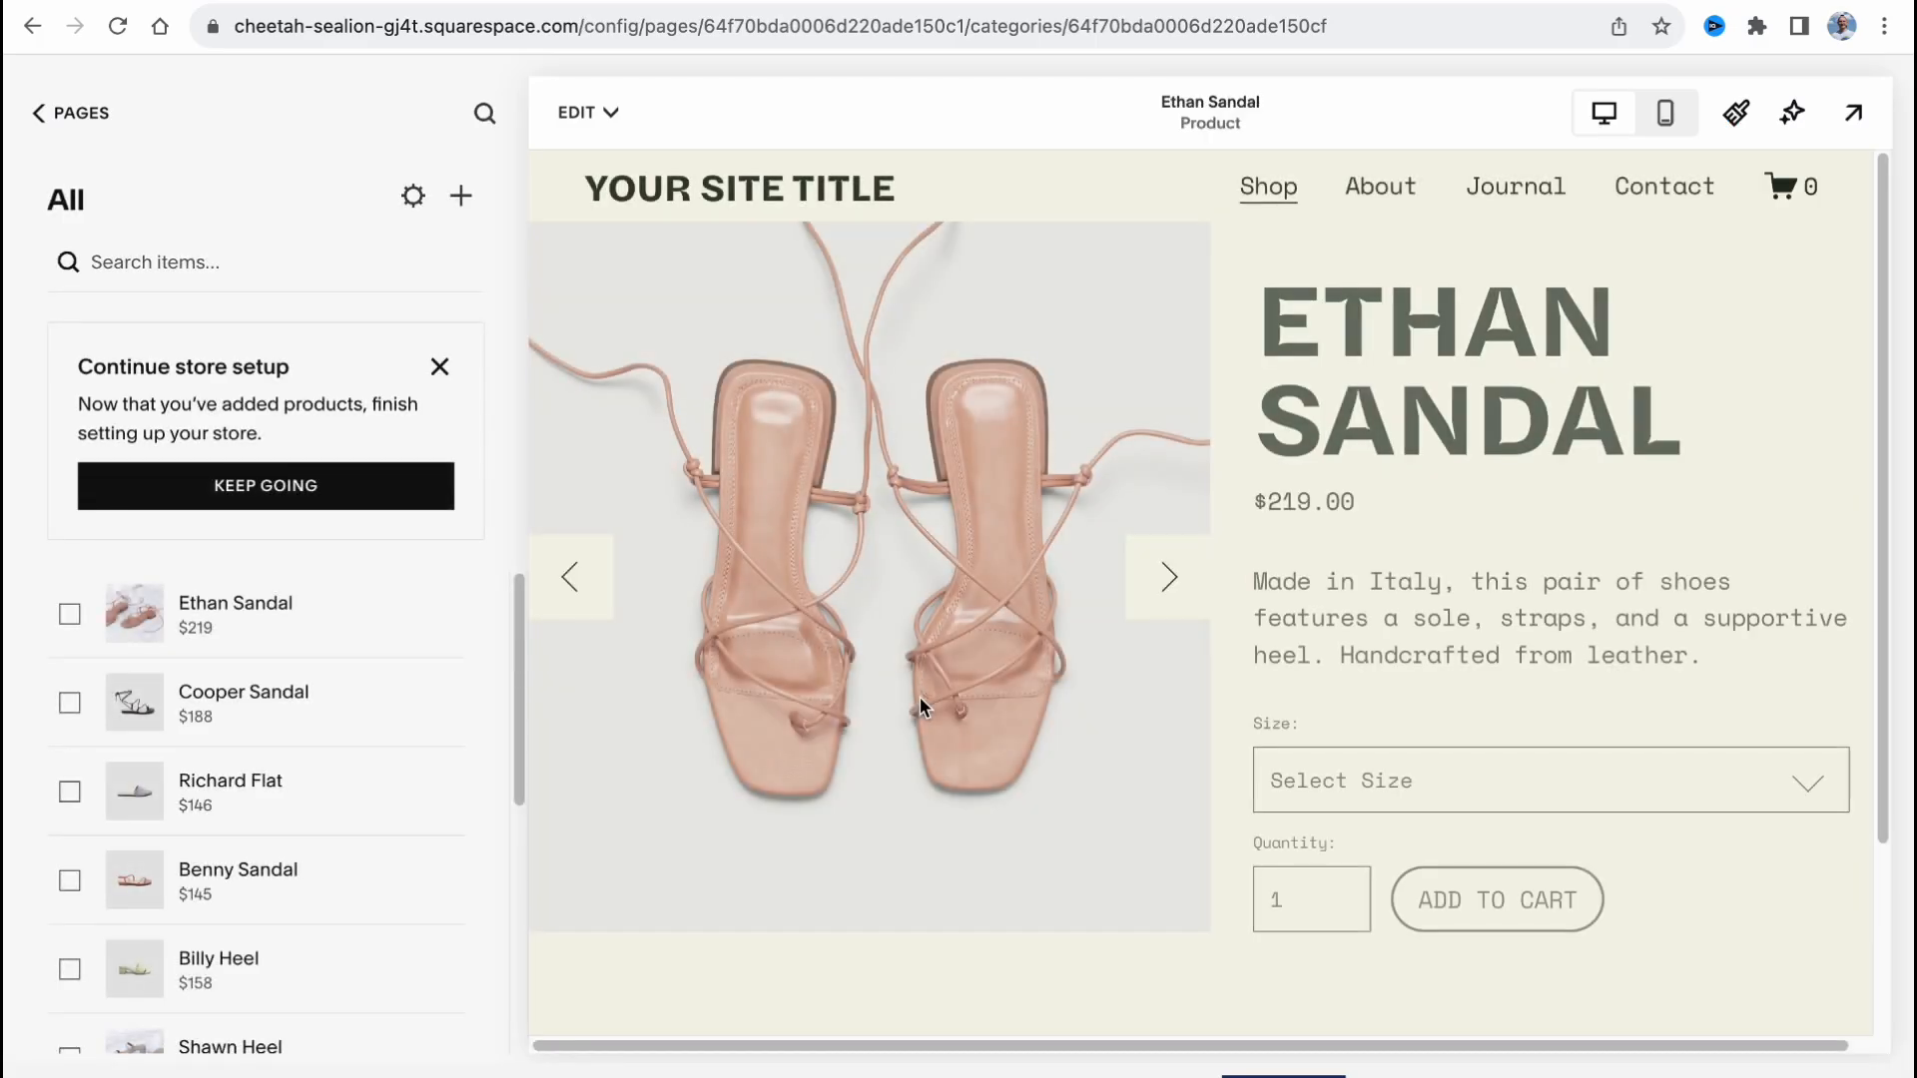
{"action": "scroll", "coordinate": [919, 697], "scroll_direction": "down", "scroll_amount": 2}
{"action": "scroll", "coordinate": [893, 635], "scroll_direction": "up", "scroll_amount": 1}
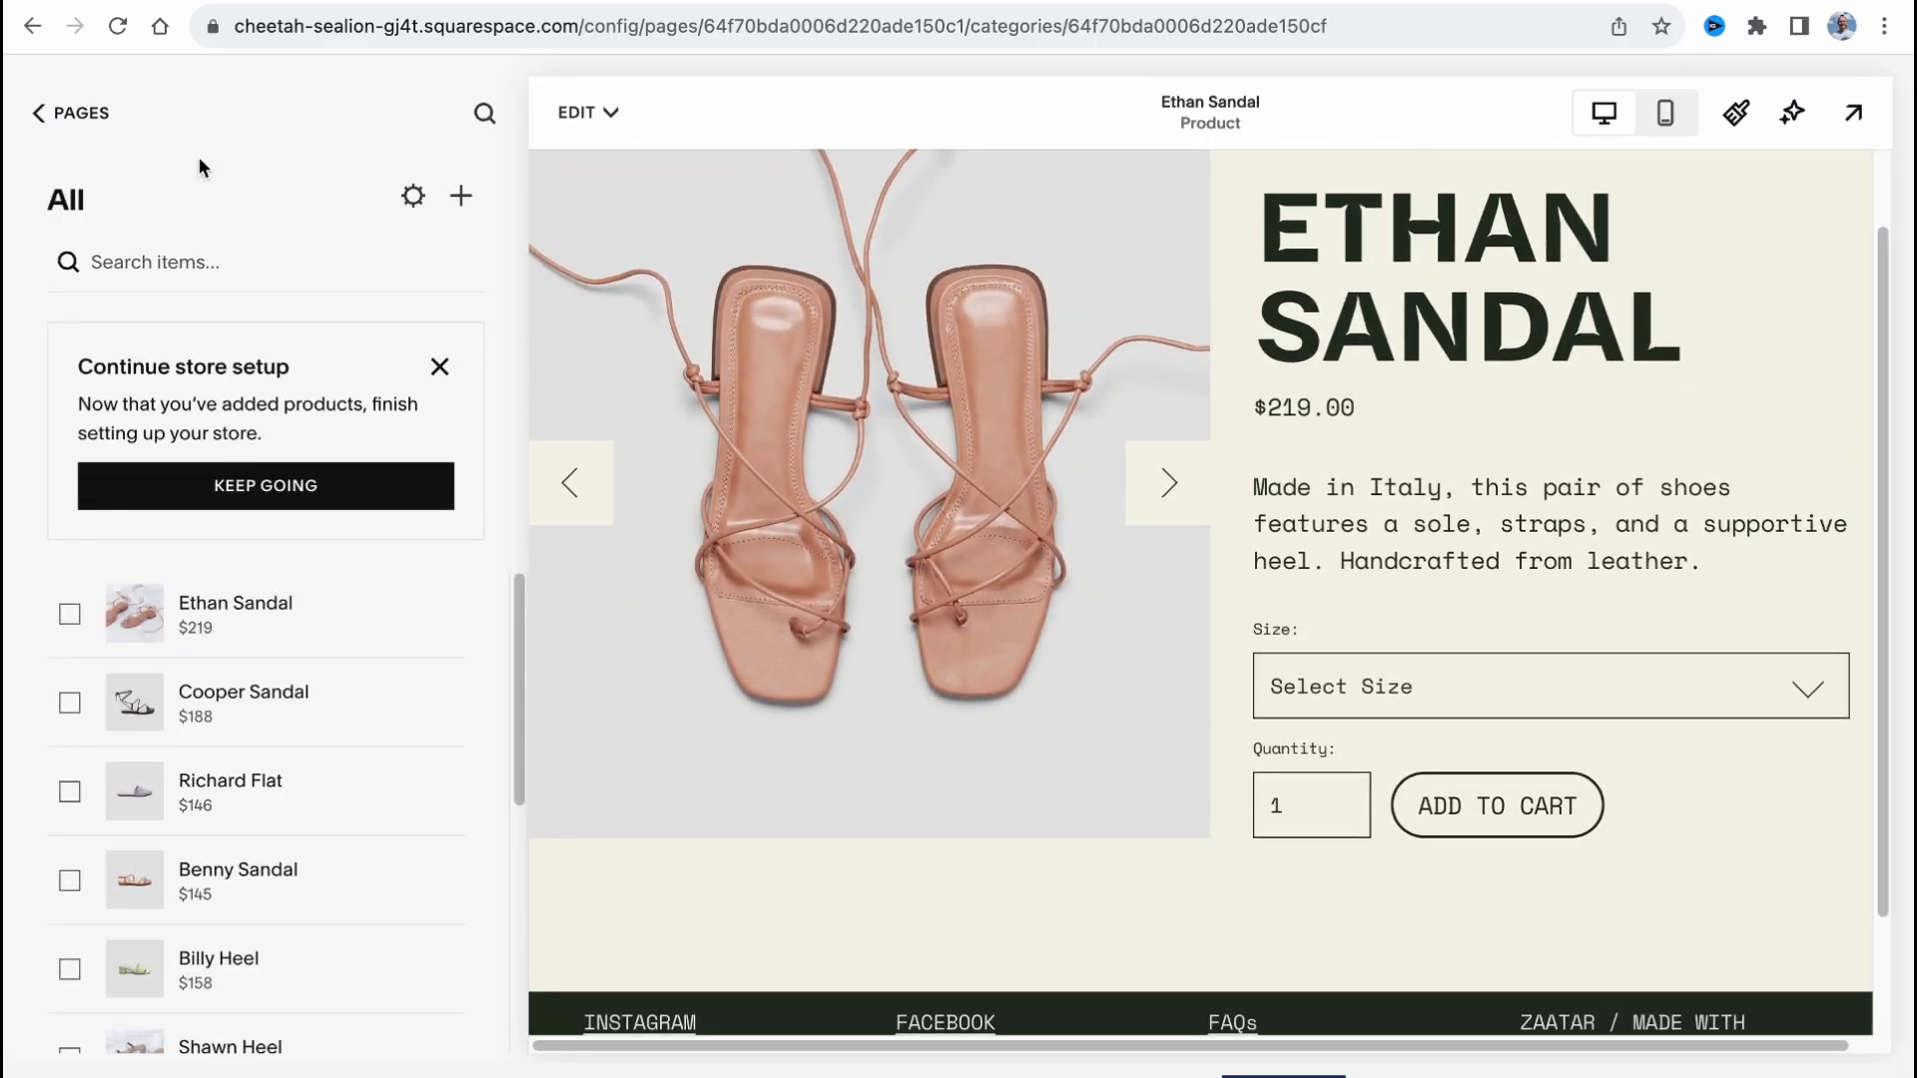
Look through the physical products in the Commerce section and check the options for importing products.
{"action": "left_click", "coordinate": [77, 116]}
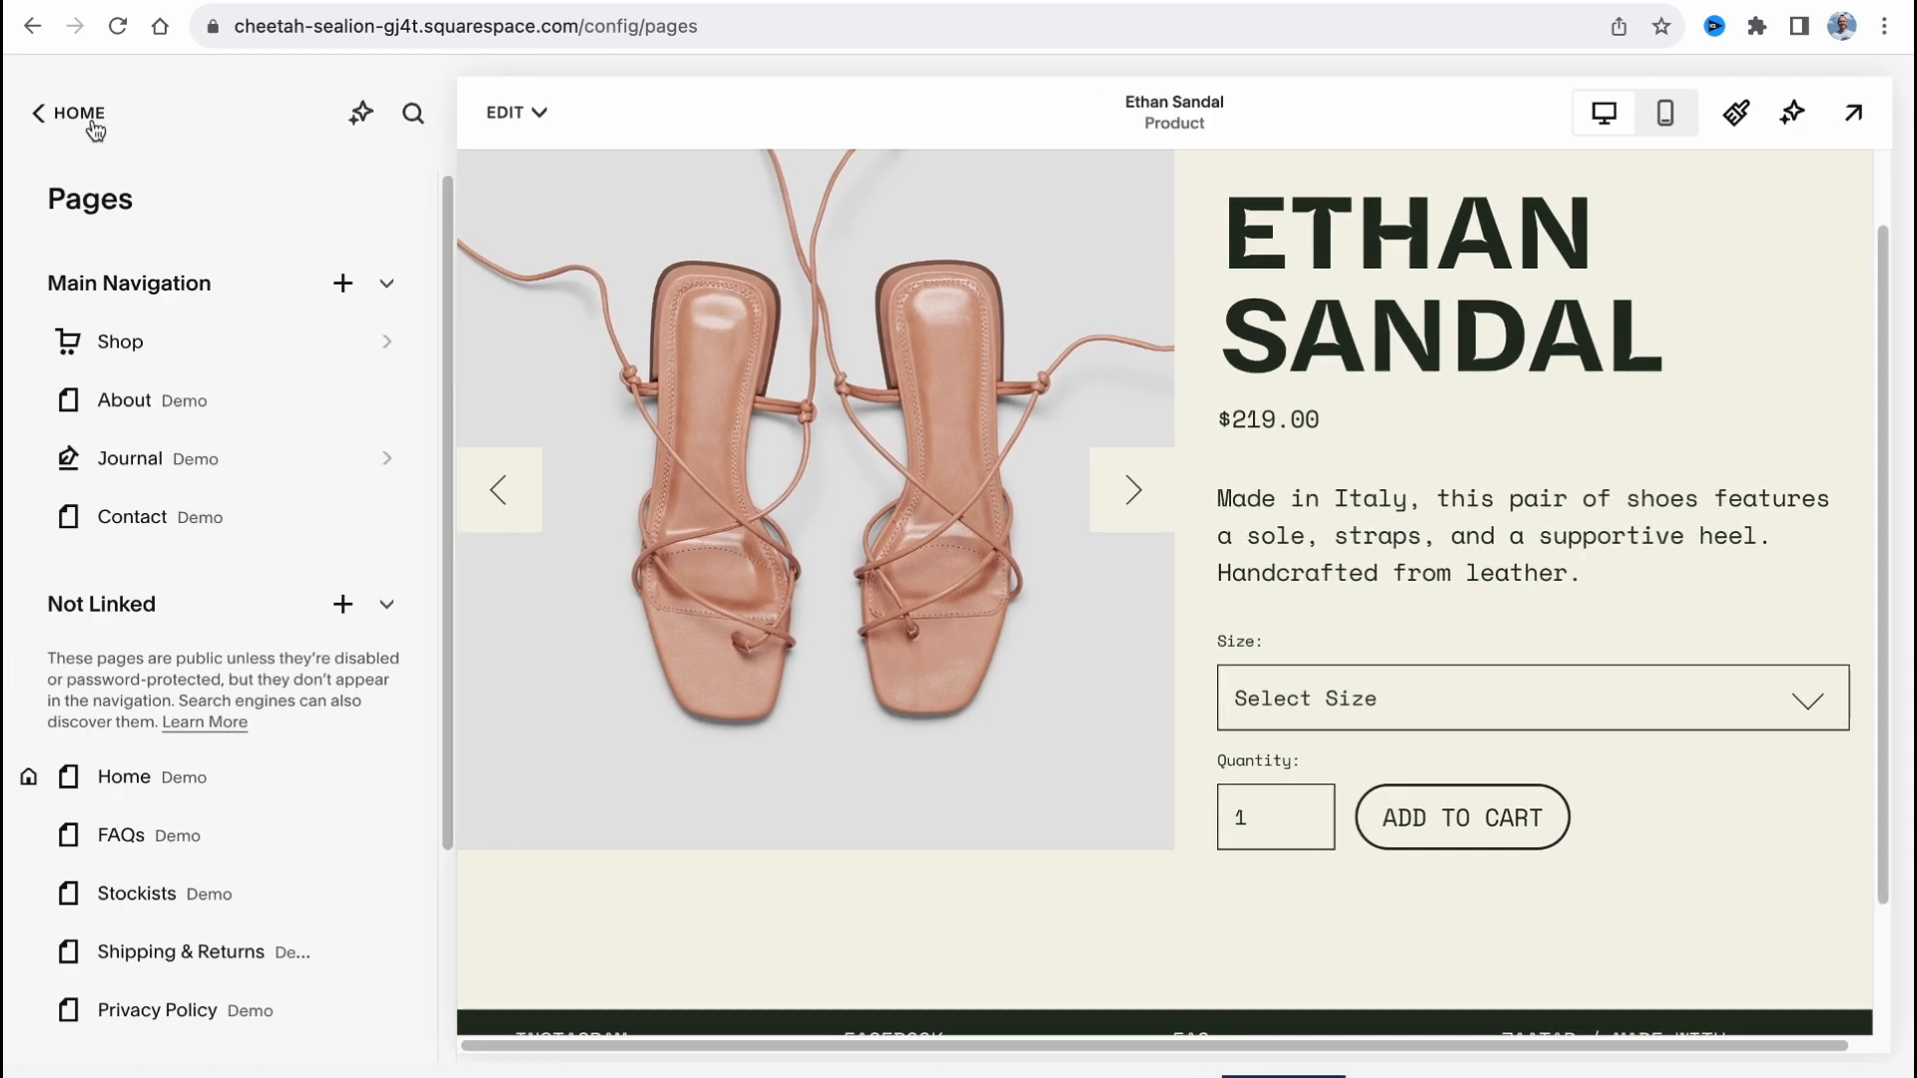
{"action": "left_click", "coordinate": [80, 115]}
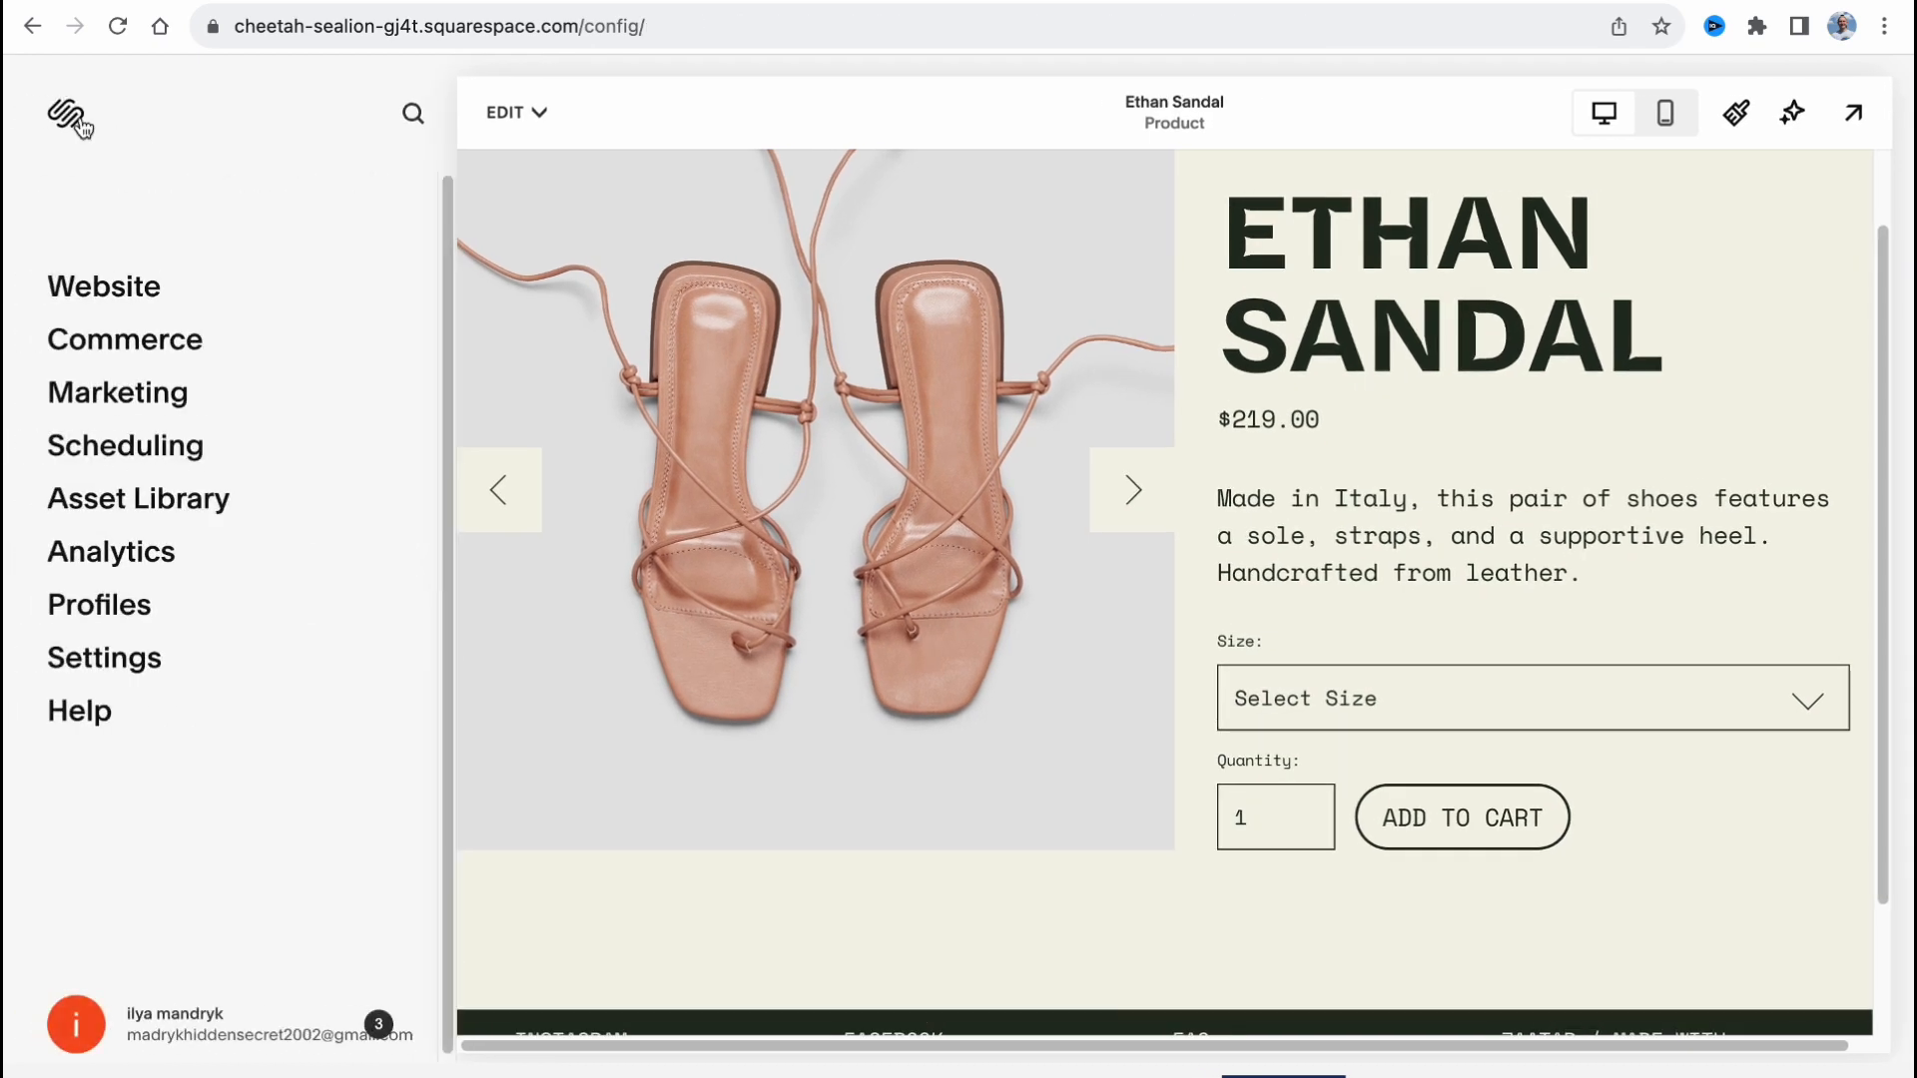
{"action": "left_click", "coordinate": [118, 341]}
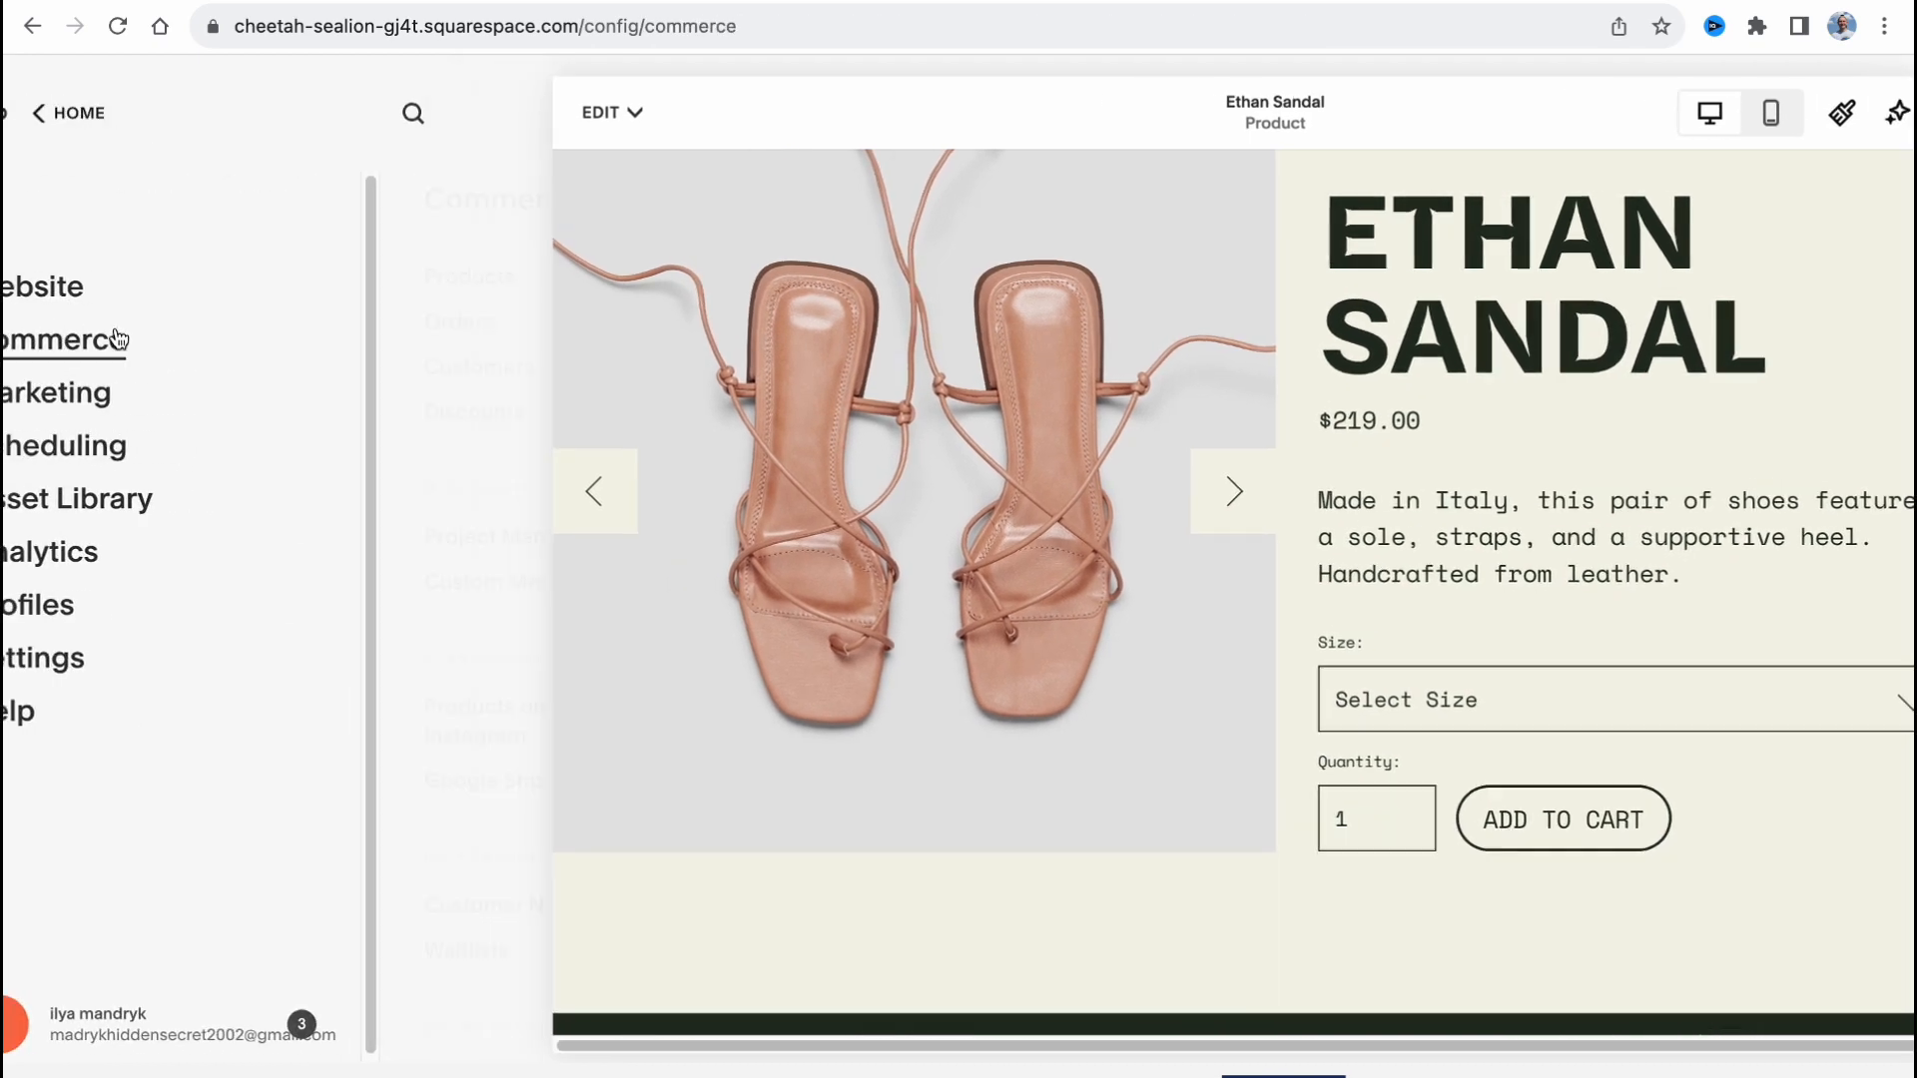
{"action": "left_click", "coordinate": [90, 276]}
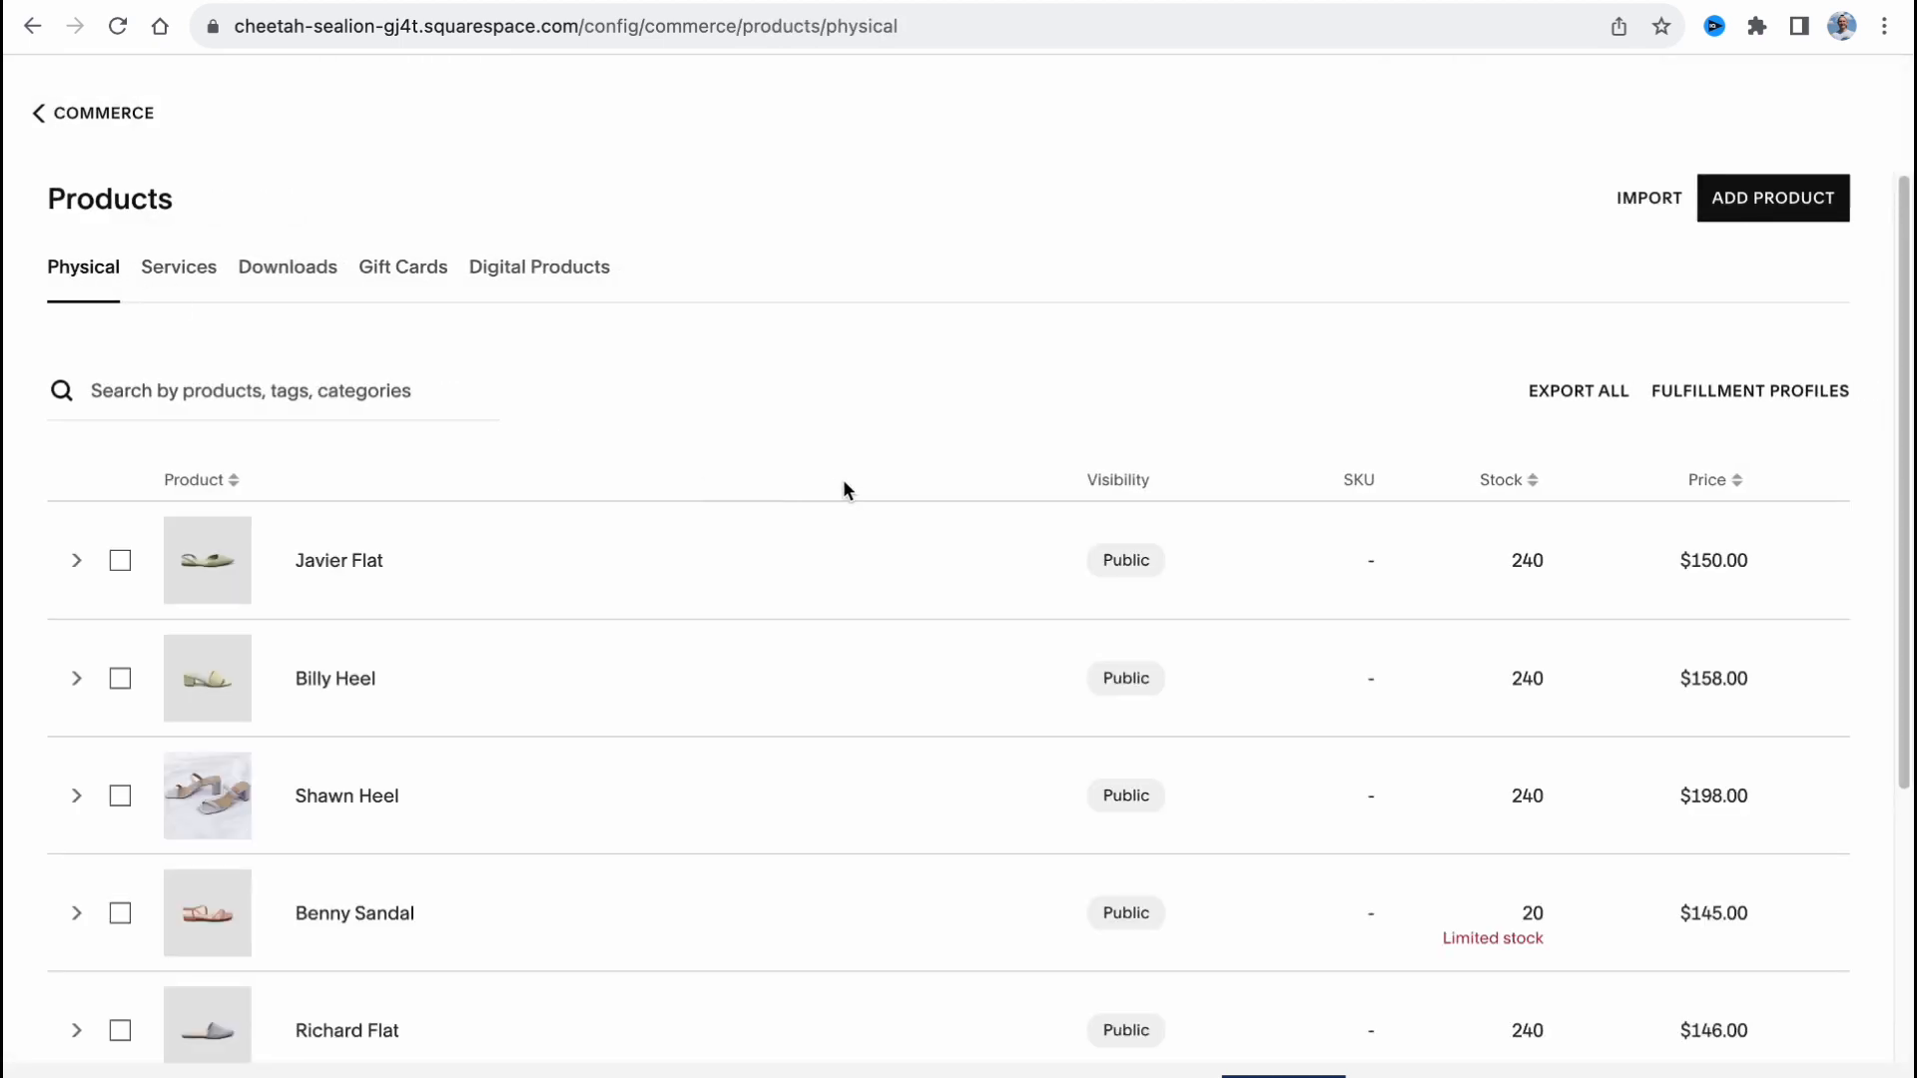
{"action": "scroll", "coordinate": [839, 479], "scroll_direction": "down", "scroll_amount": 1}
{"action": "scroll", "coordinate": [915, 549], "scroll_direction": "down", "scroll_amount": 3}
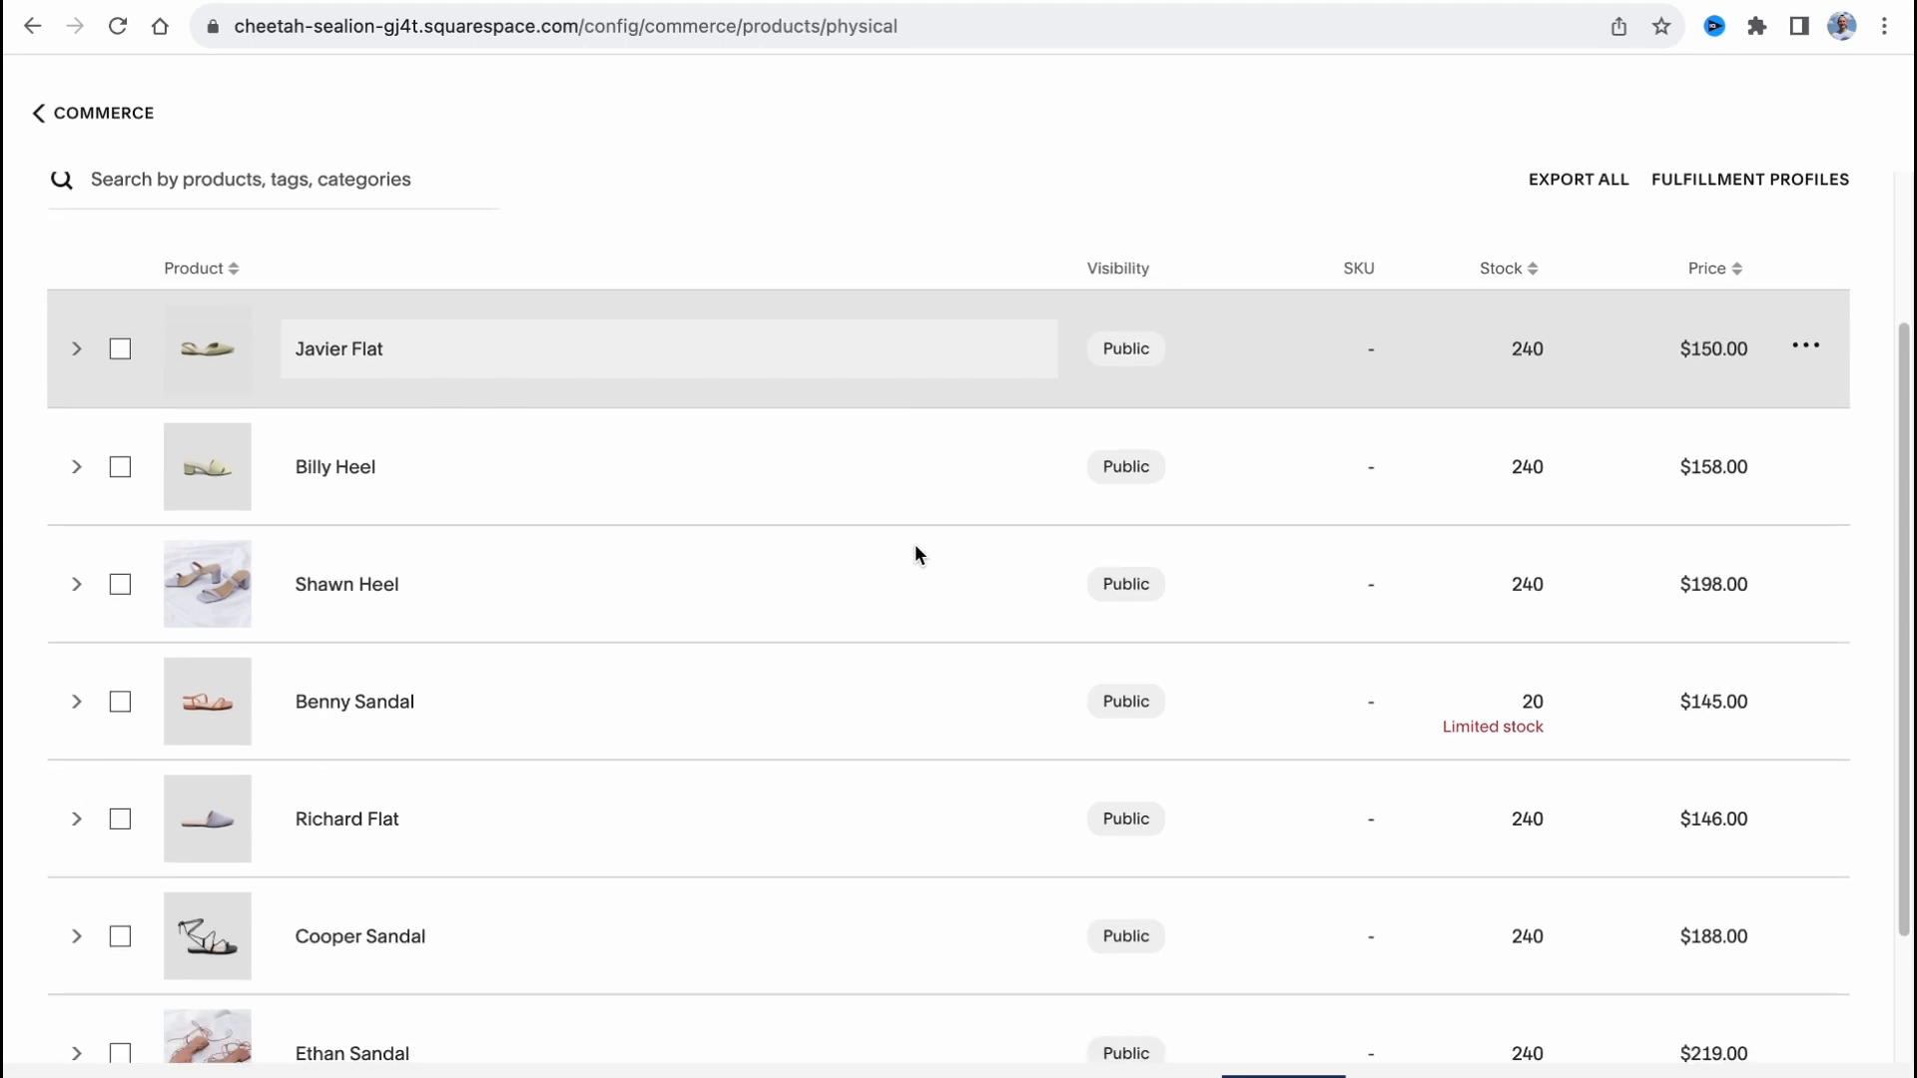
{"action": "scroll", "coordinate": [912, 543], "scroll_direction": "down", "scroll_amount": 3}
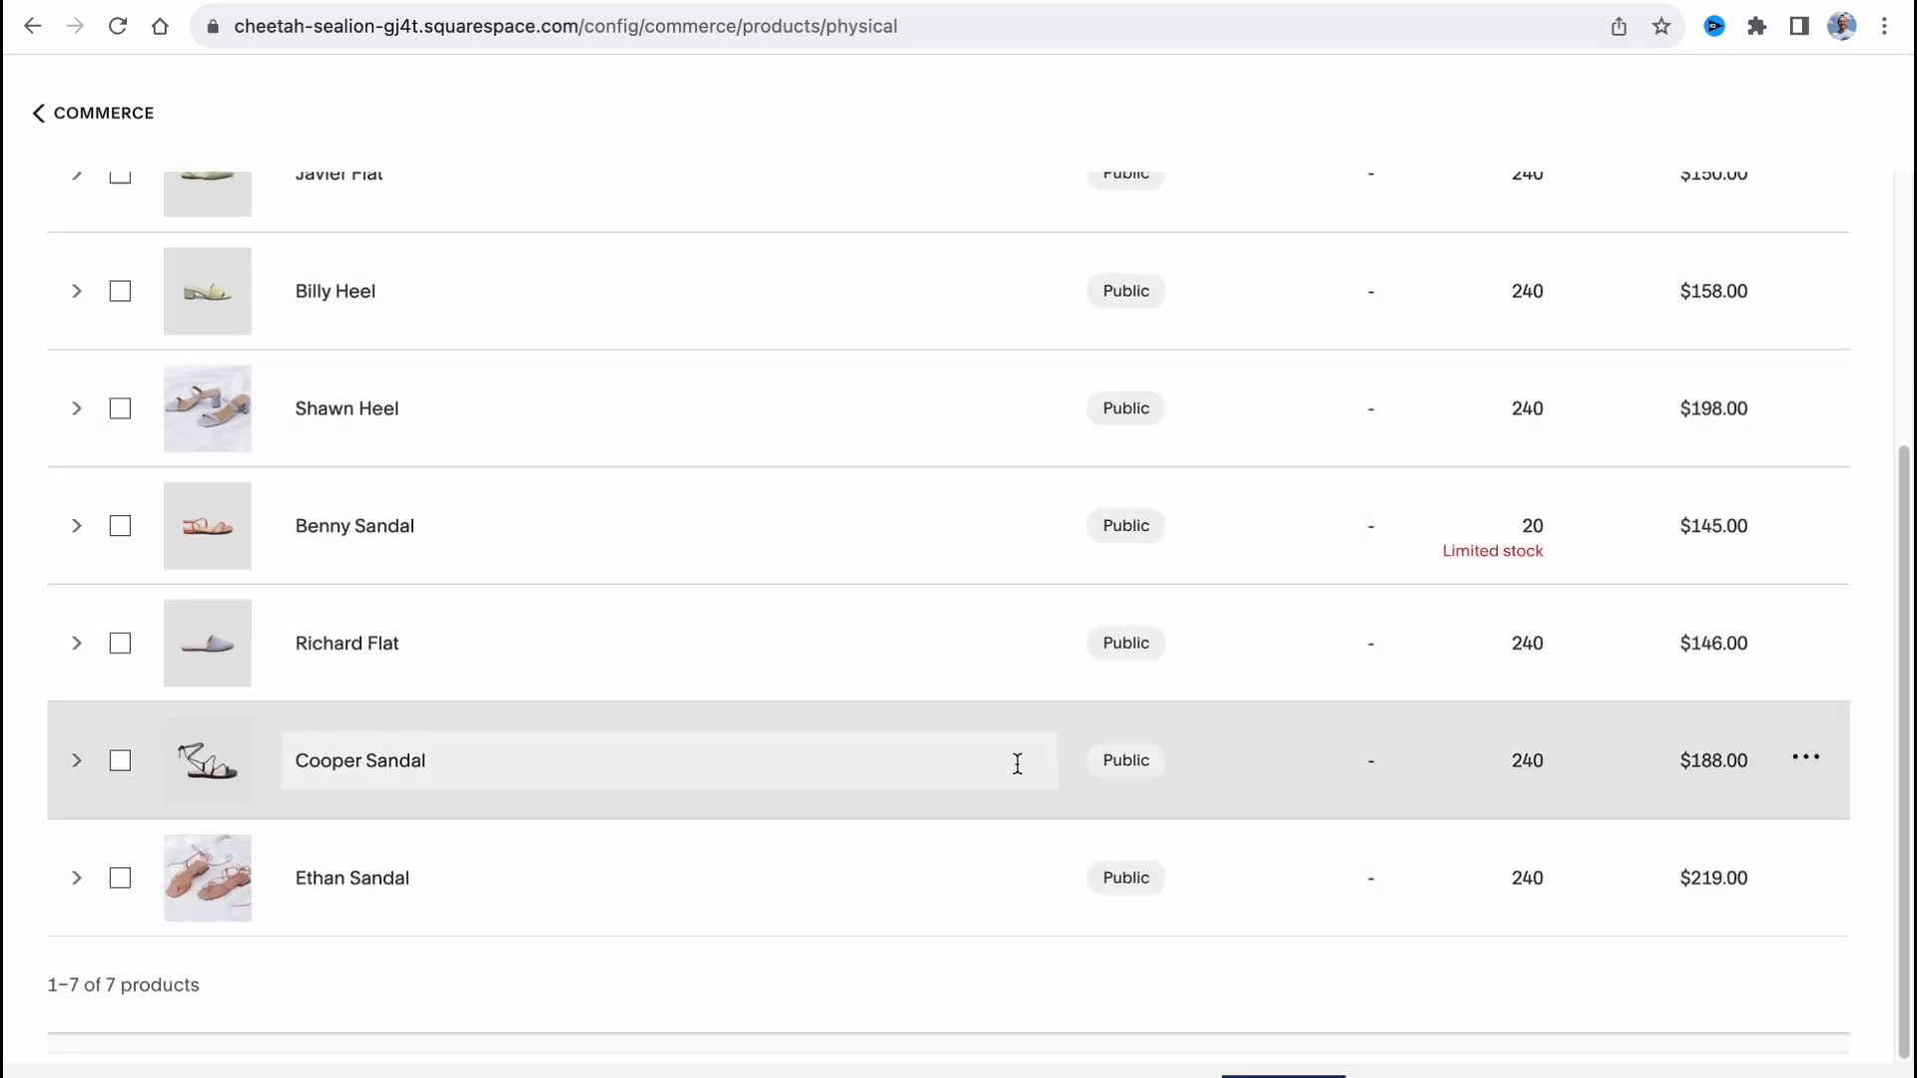
{"action": "scroll", "coordinate": [1012, 764], "scroll_direction": "up", "scroll_amount": 4}
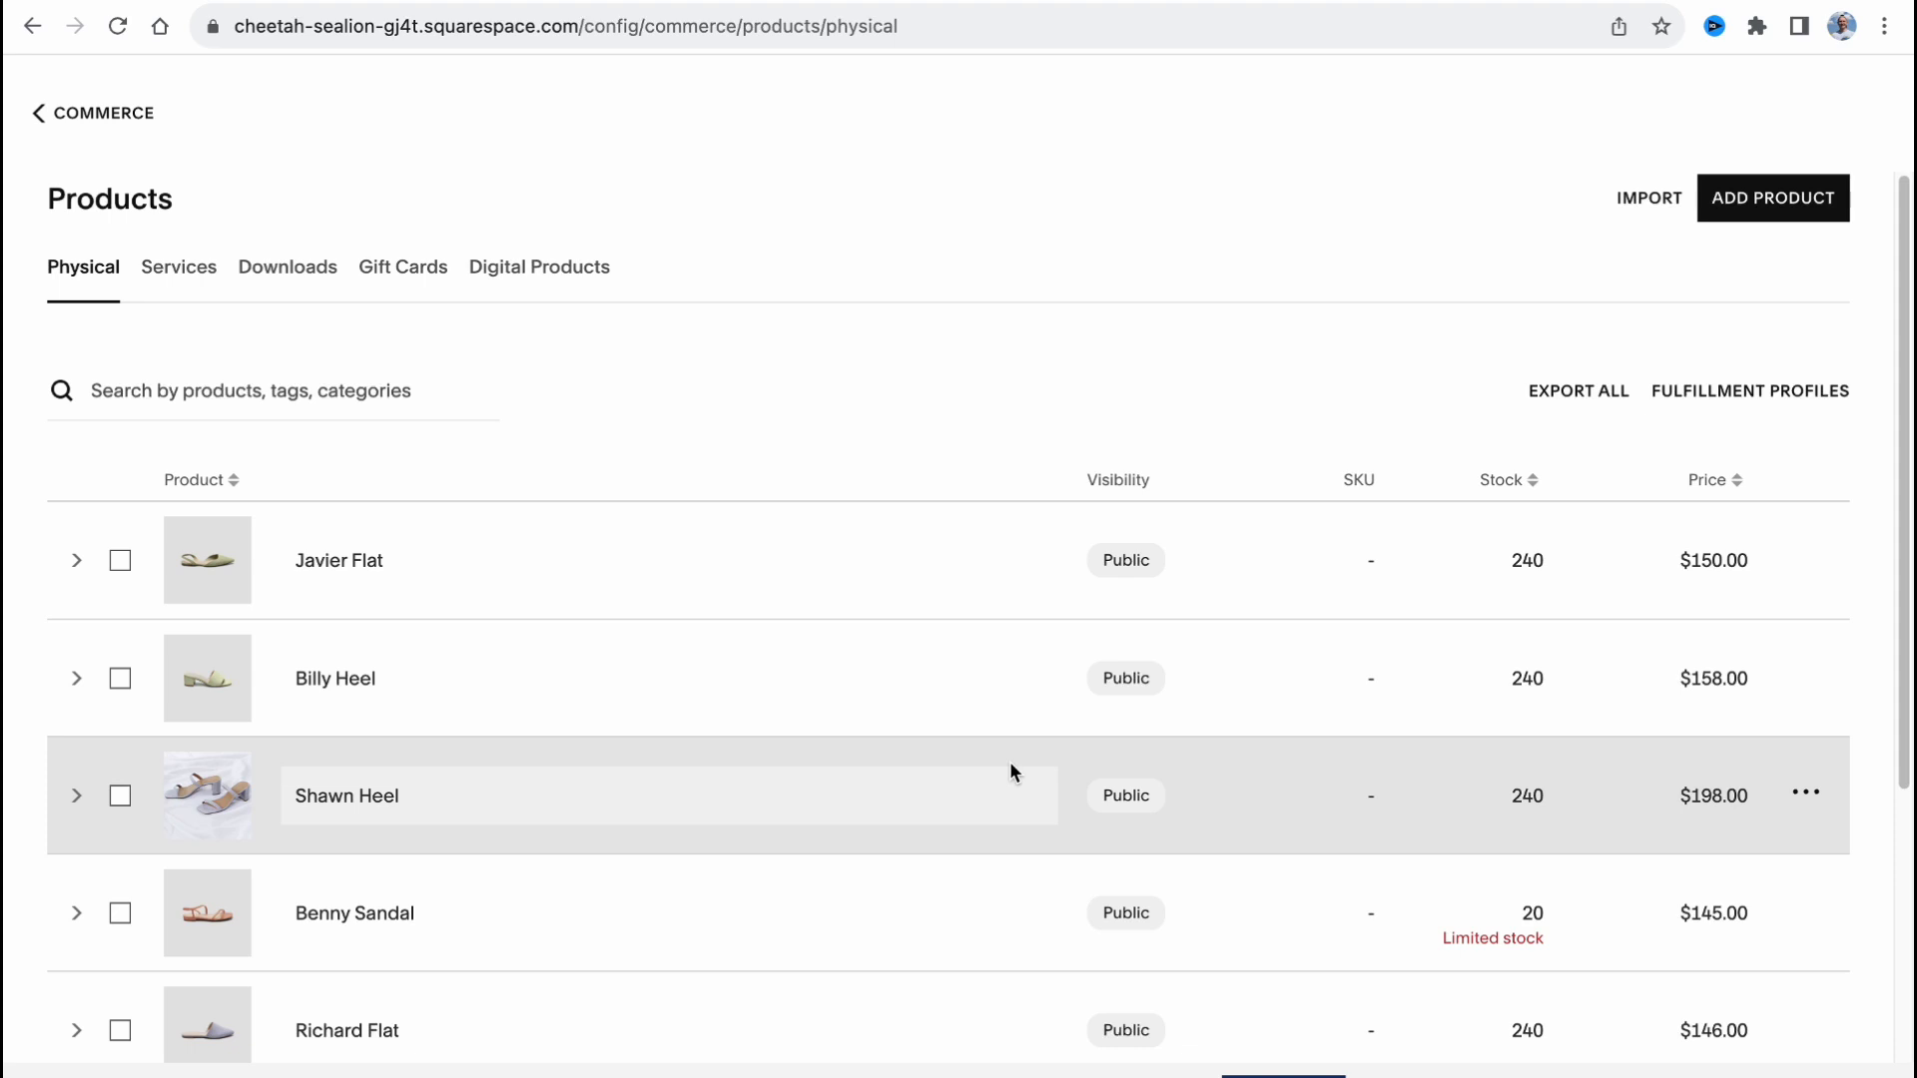
{"action": "left_click", "coordinate": [1662, 199]}
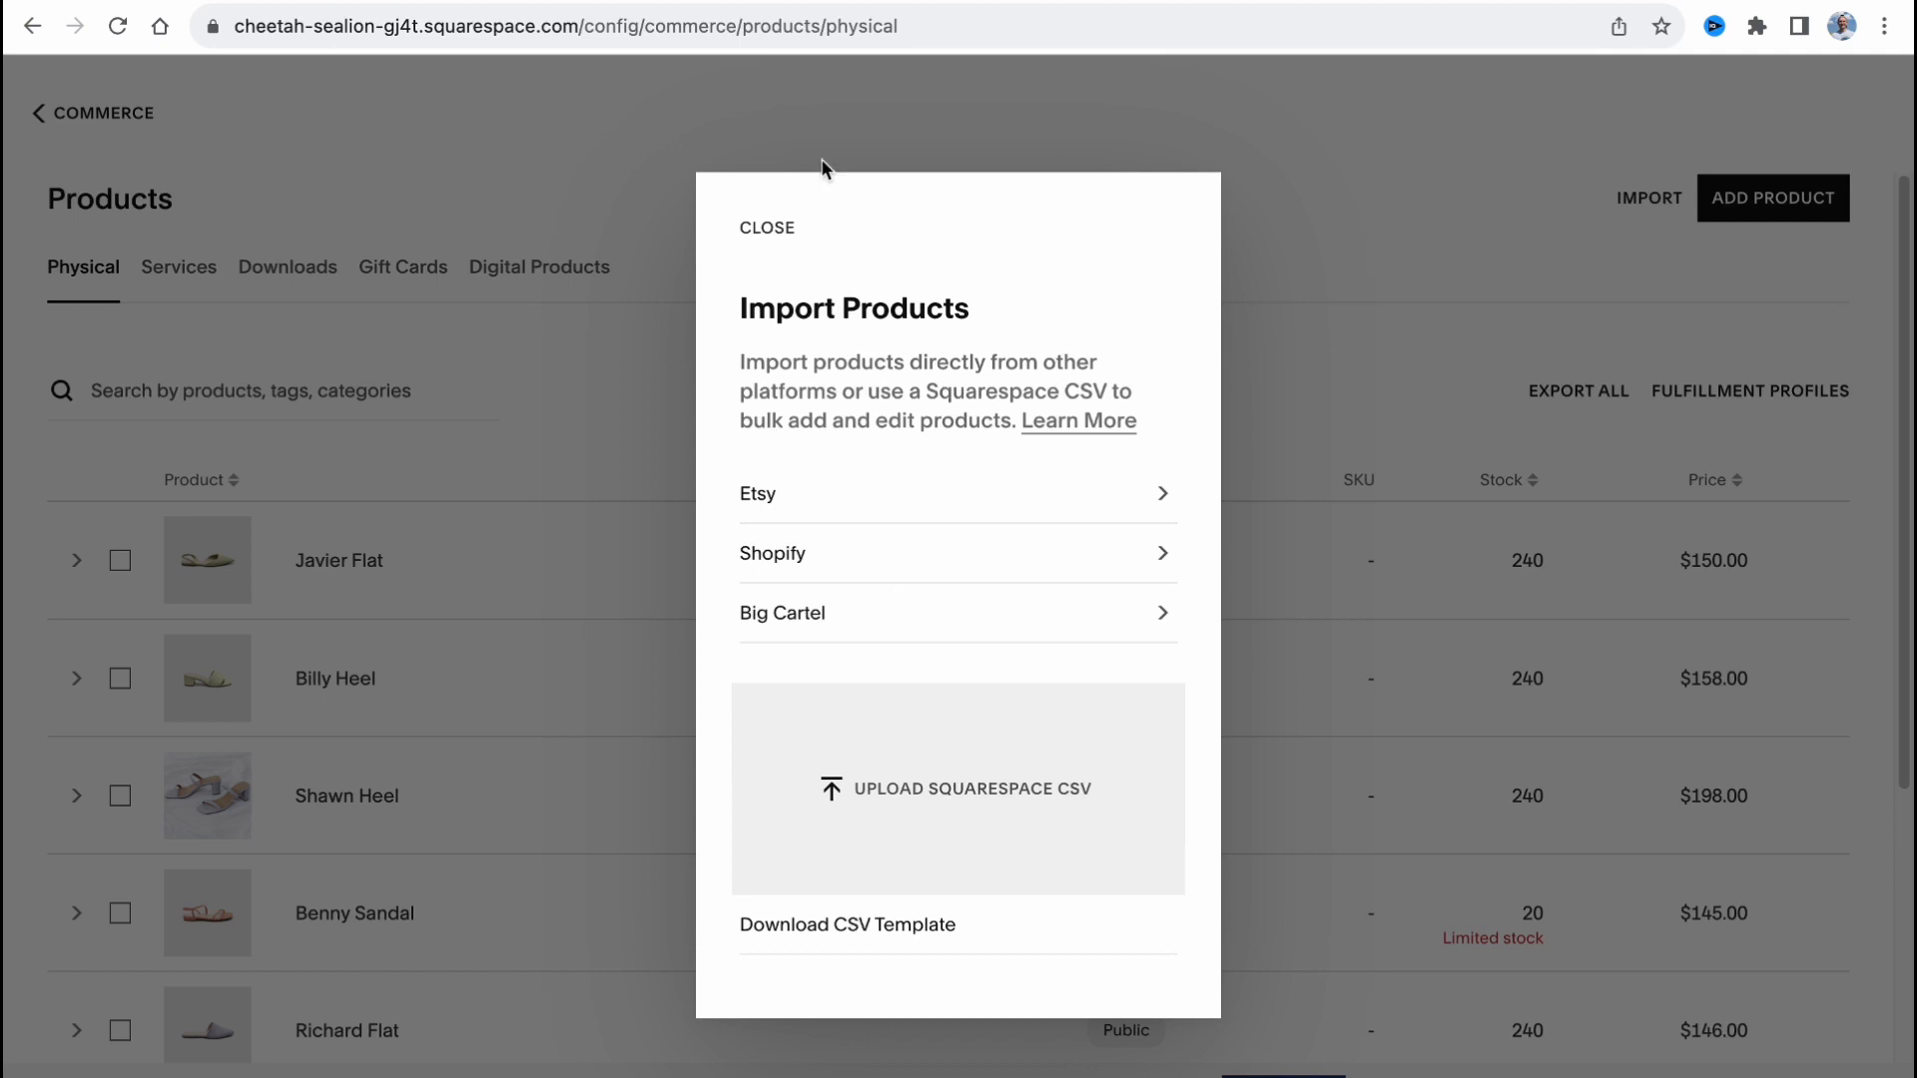
{"action": "left_click", "coordinate": [767, 229]}
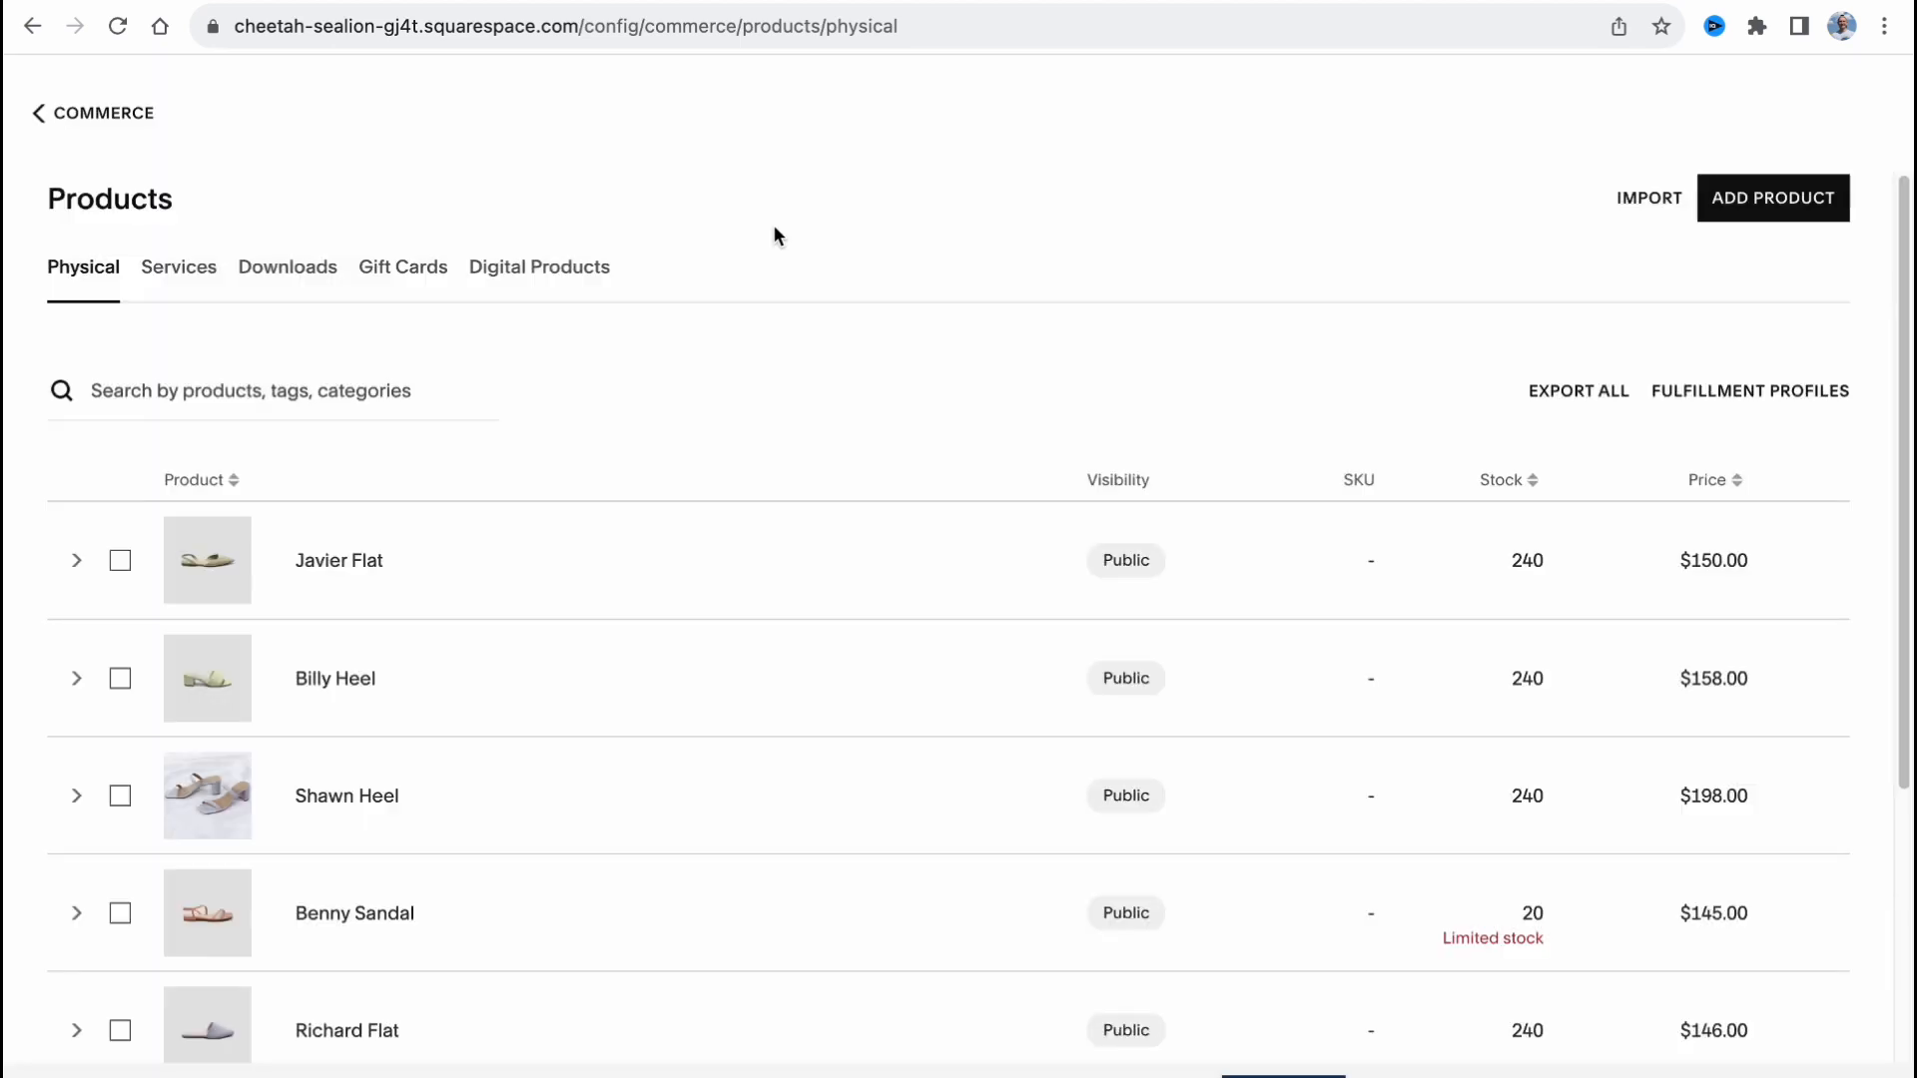
Start a new physical product and upload the yellow shirt image Screenshot 2023-09-05 at 12.42.52 from the Desktop folder.
{"action": "left_click", "coordinate": [1764, 196]}
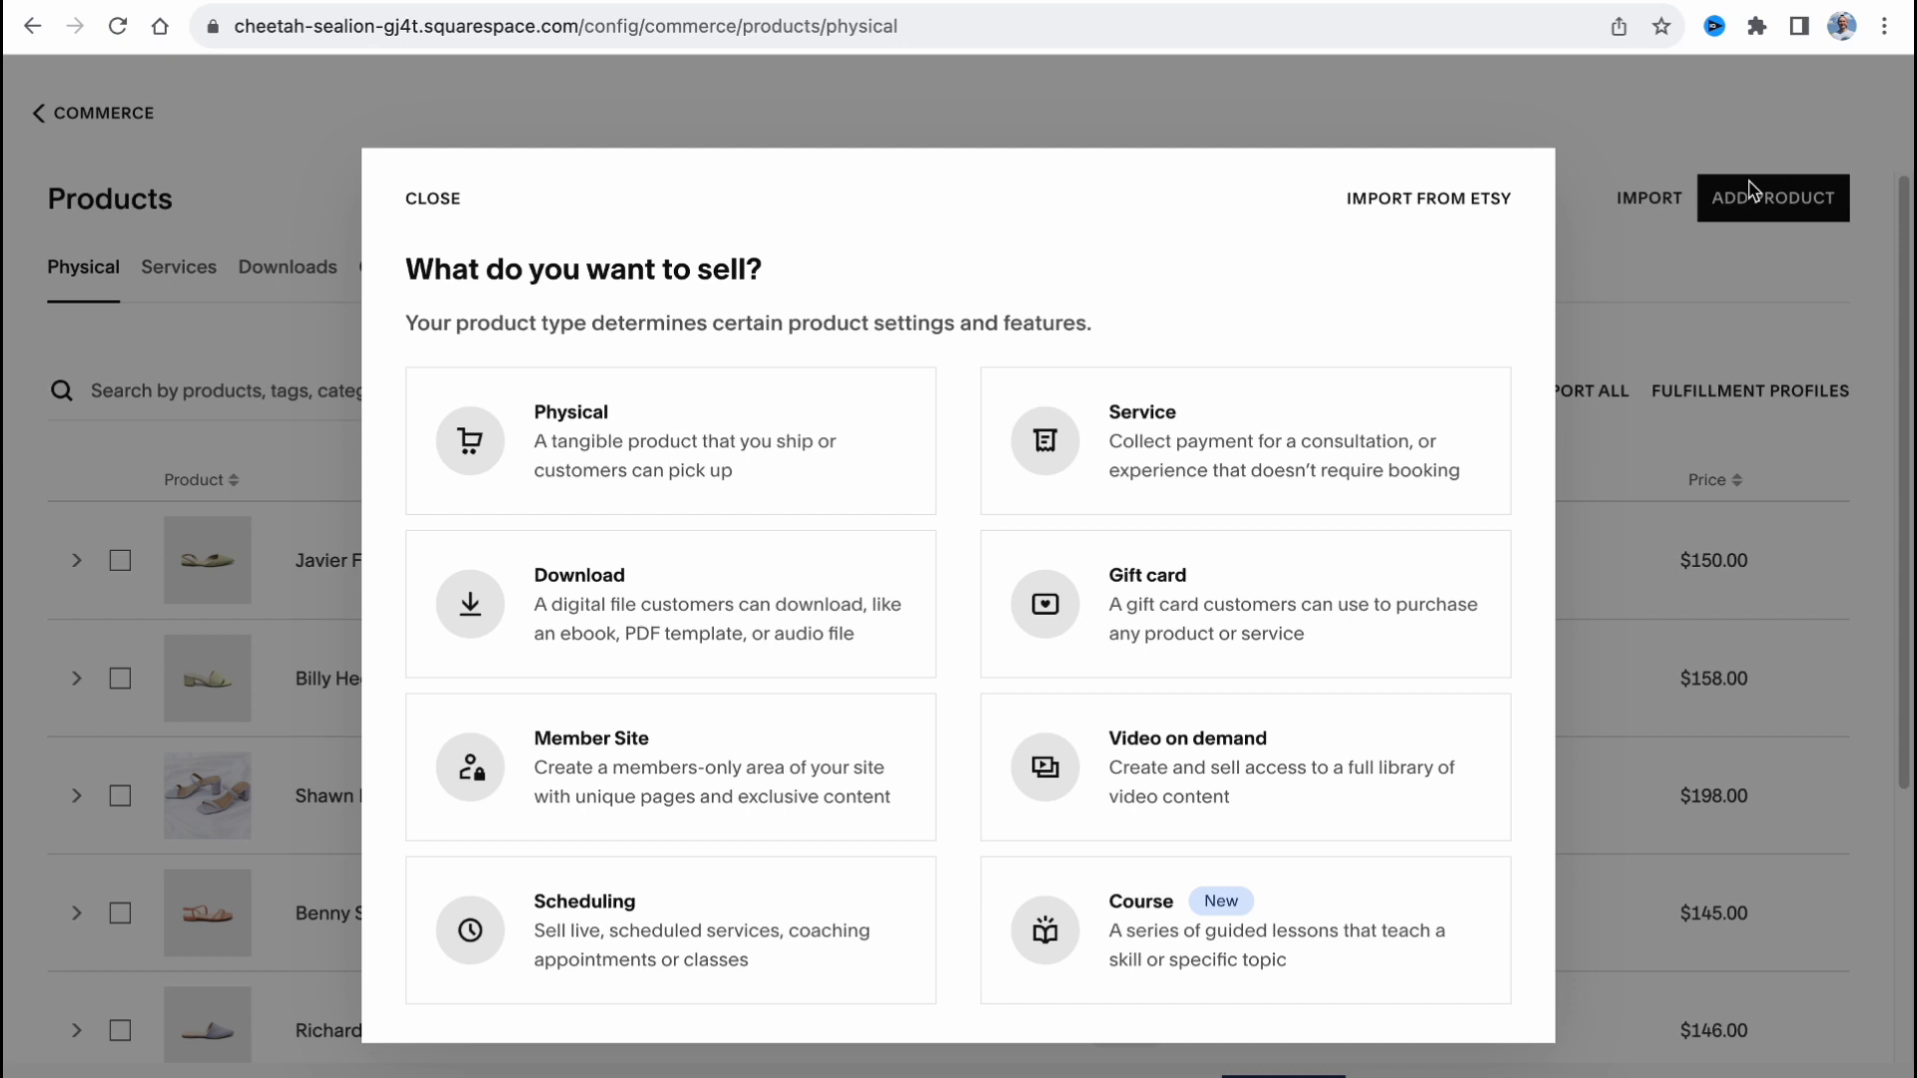
{"action": "left_click", "coordinate": [689, 458]}
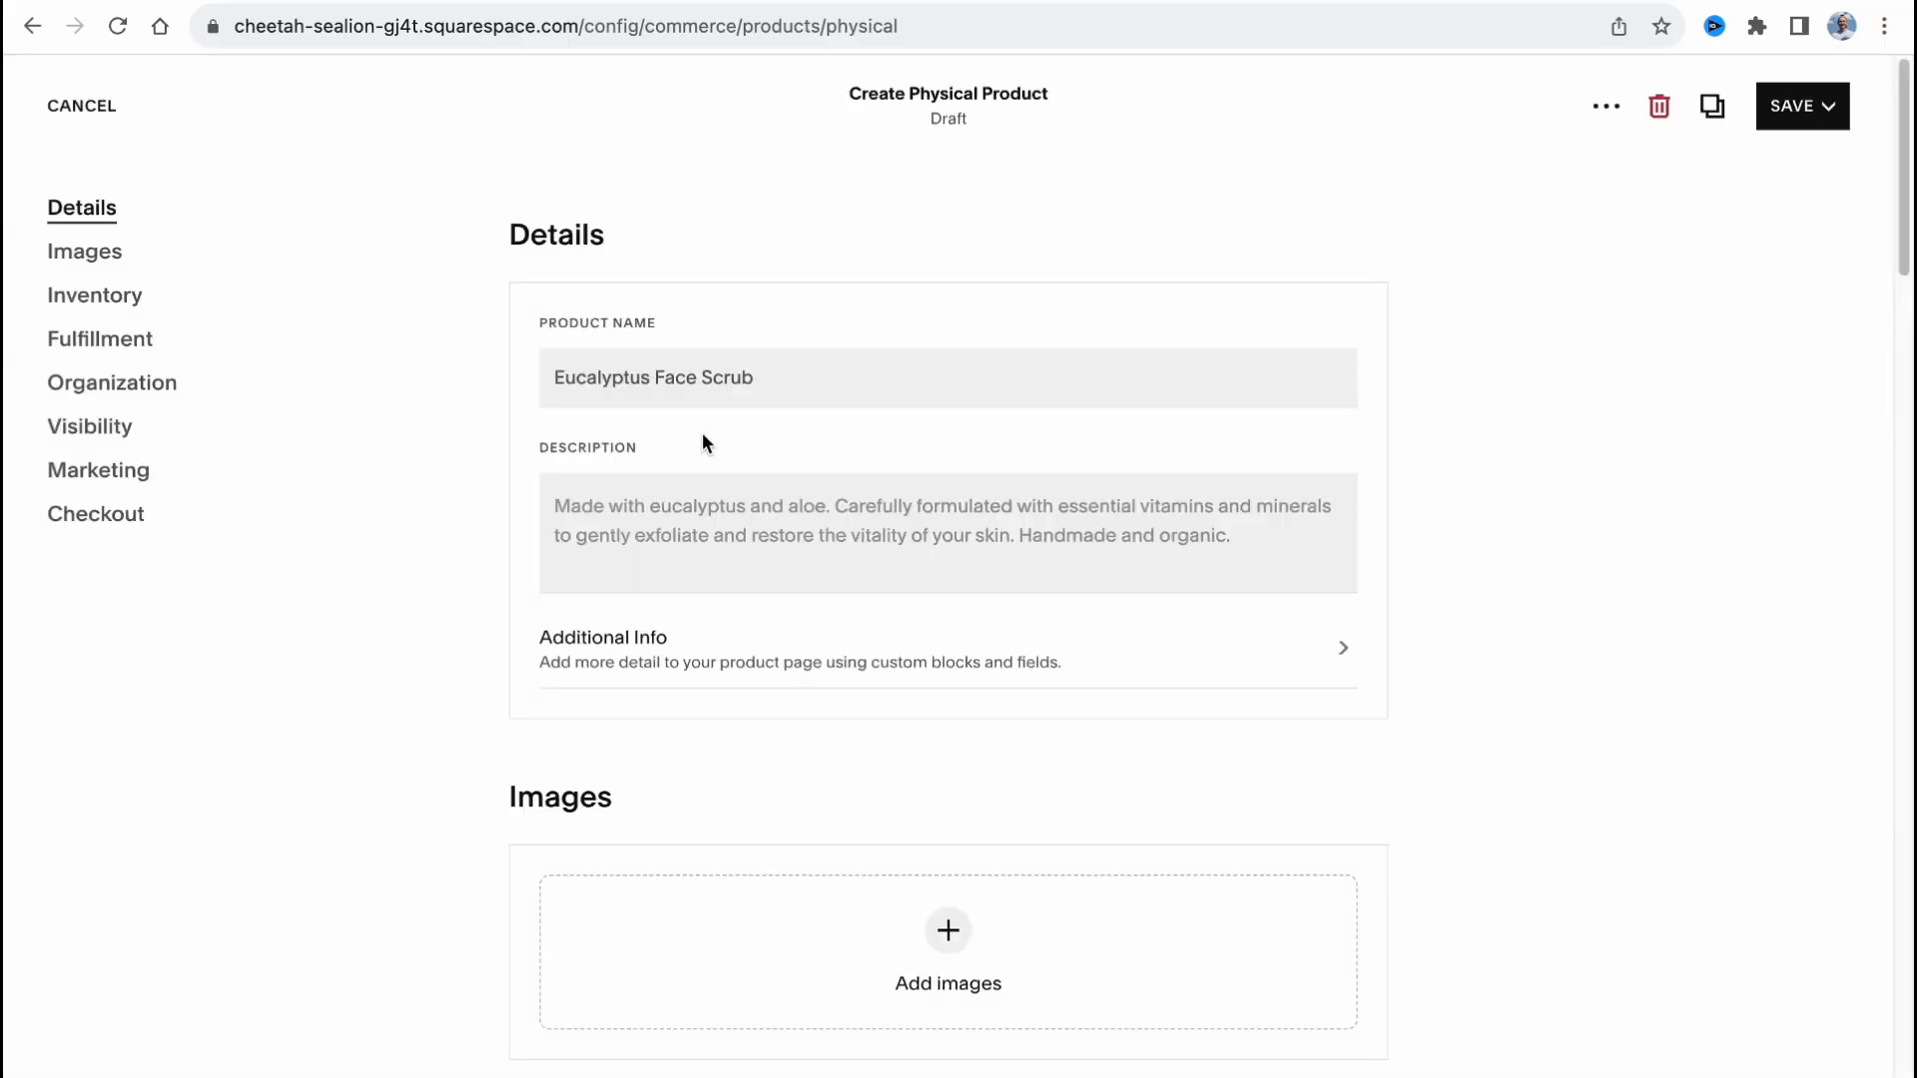
{"action": "scroll", "coordinate": [703, 439], "scroll_direction": "down", "scroll_amount": 1}
{"action": "left_click", "coordinate": [948, 842]}
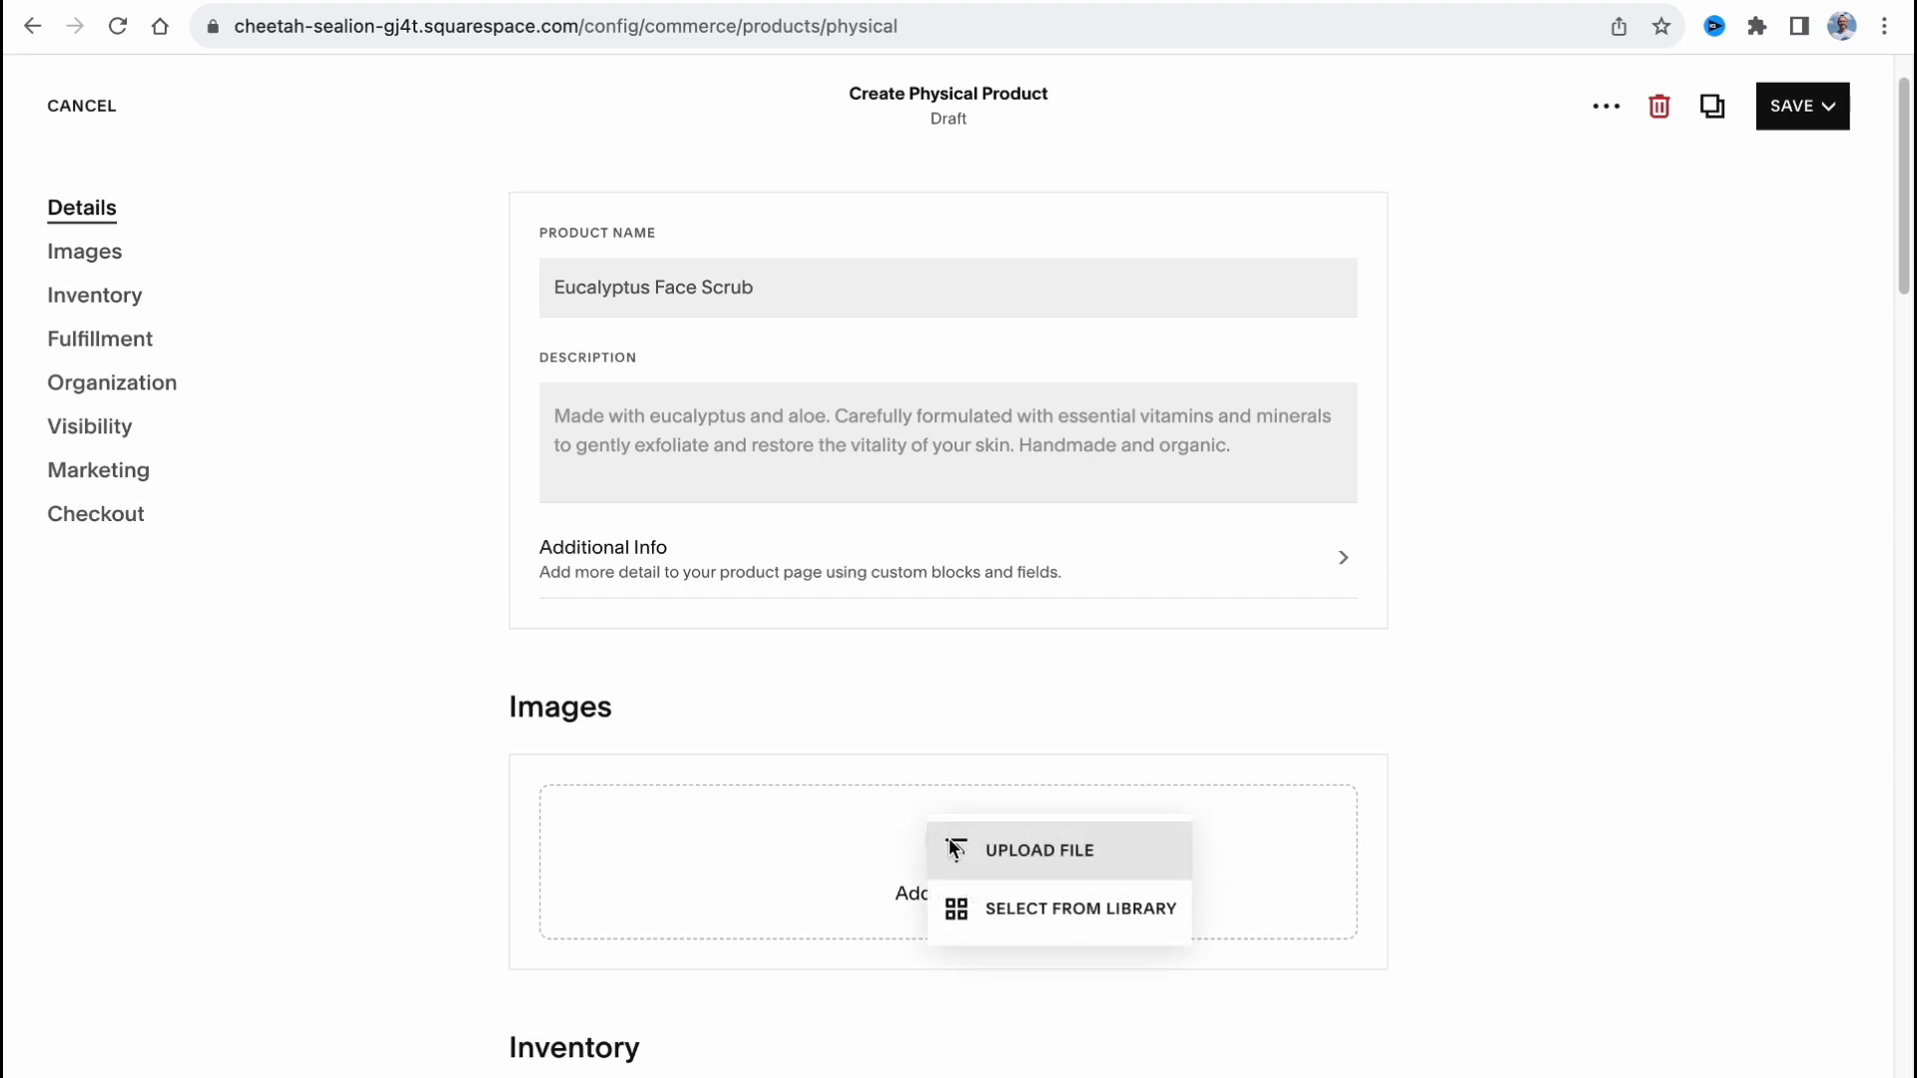
{"action": "left_click", "coordinate": [1018, 851]}
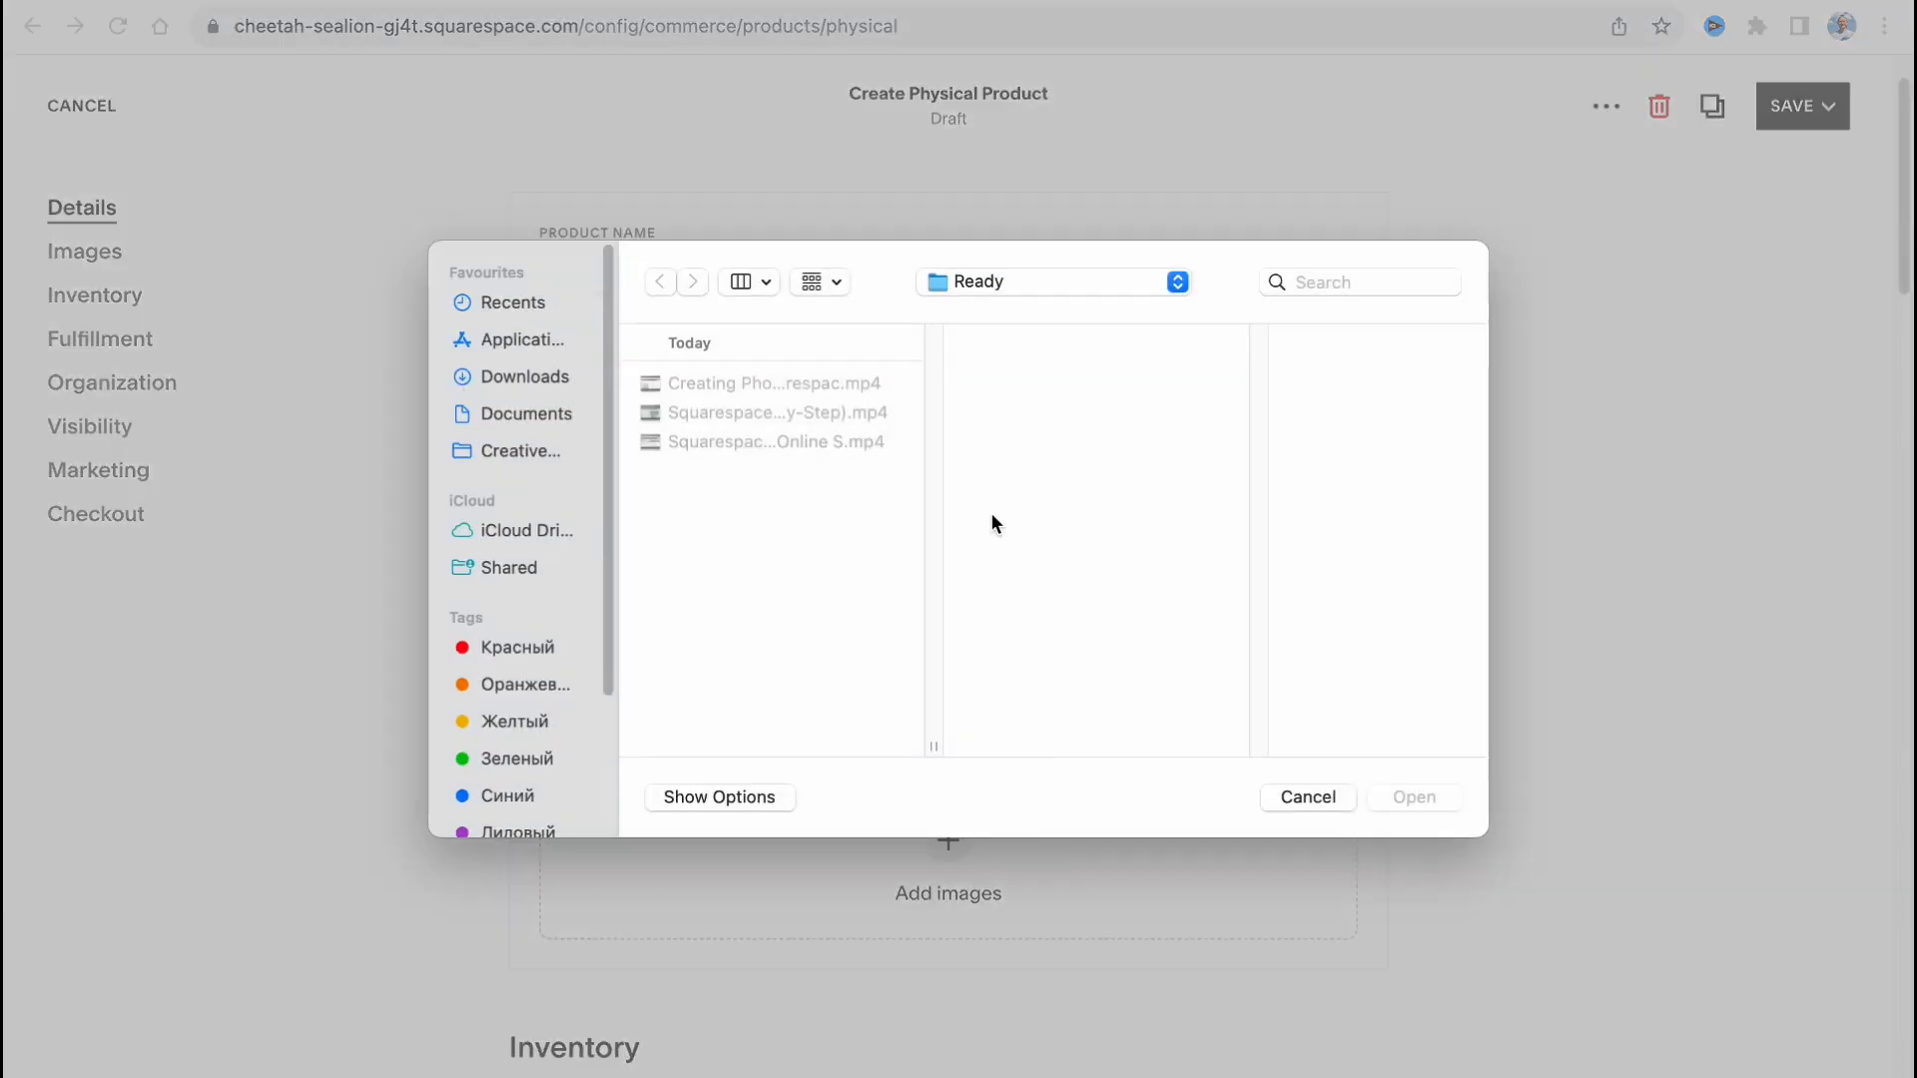
{"action": "left_click", "coordinate": [1035, 283]}
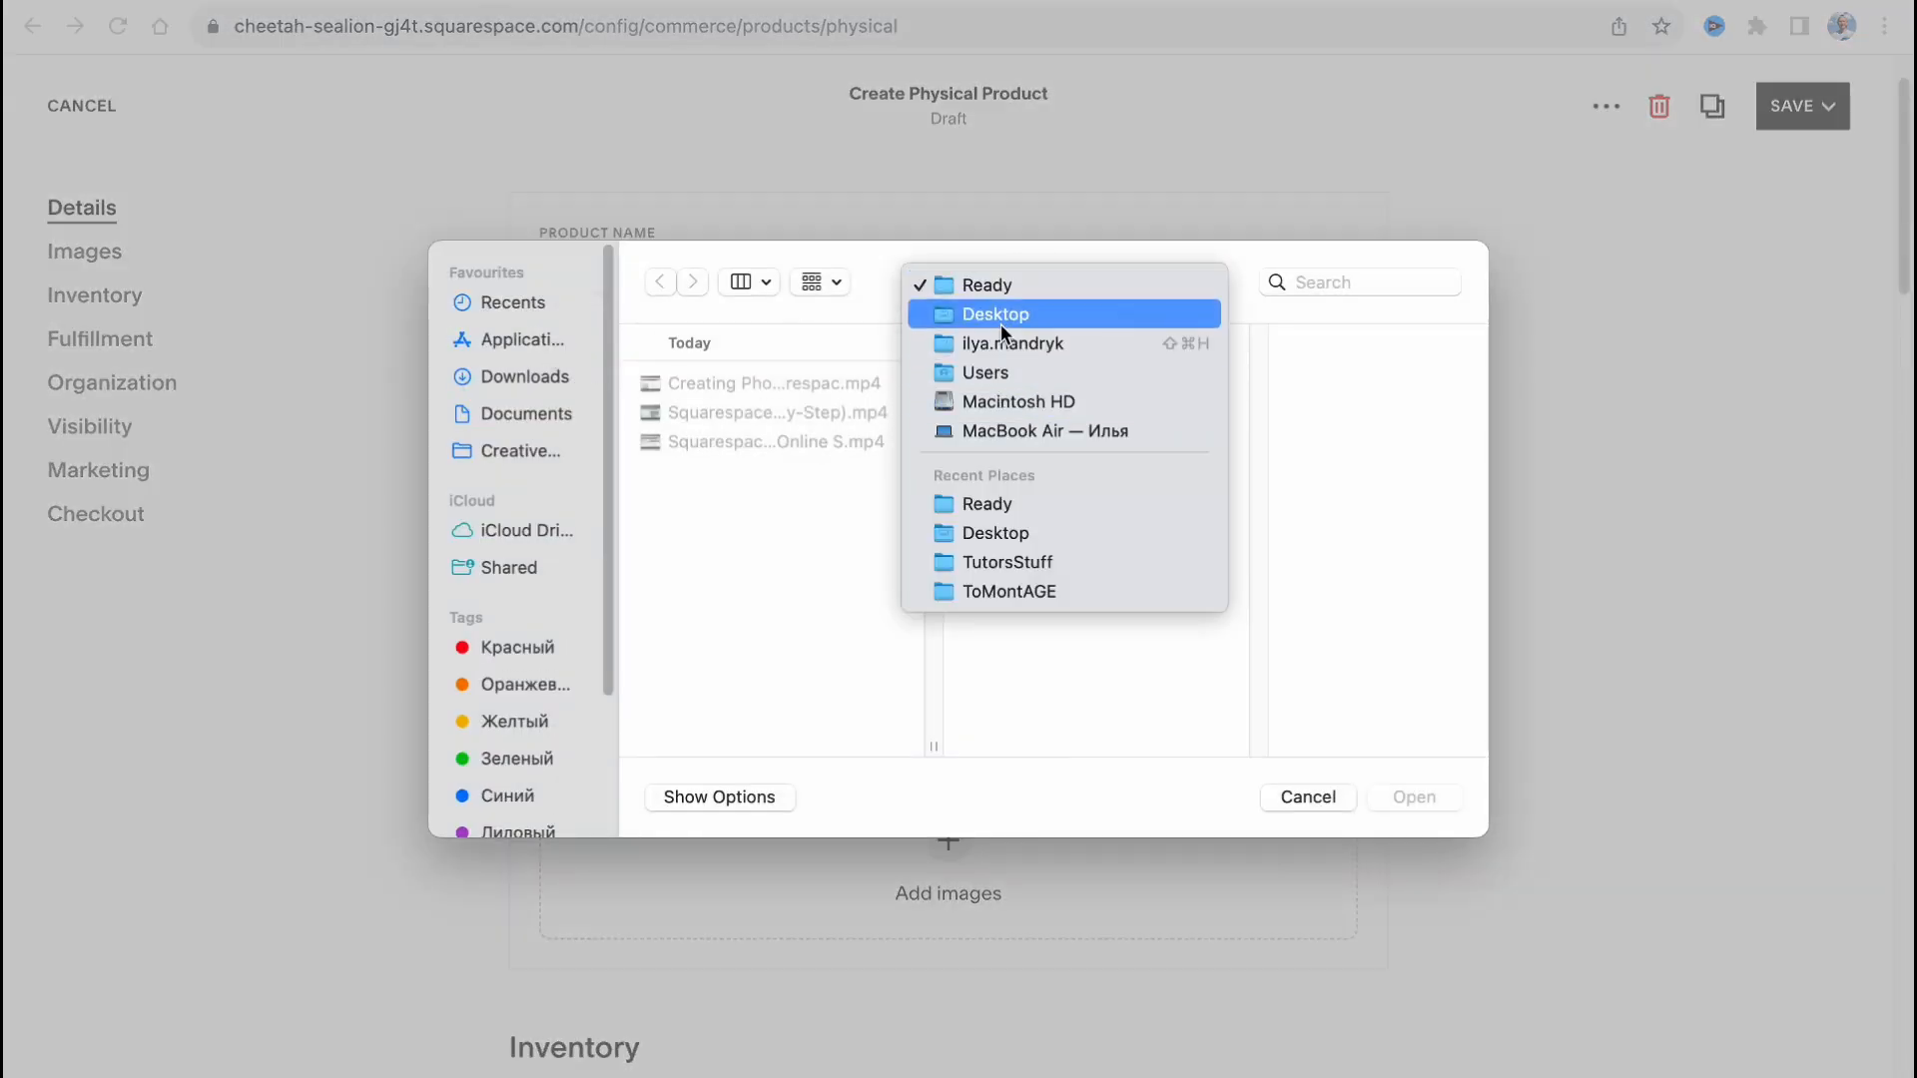
{"action": "left_click", "coordinate": [1001, 317]}
{"action": "left_click", "coordinate": [1281, 500]}
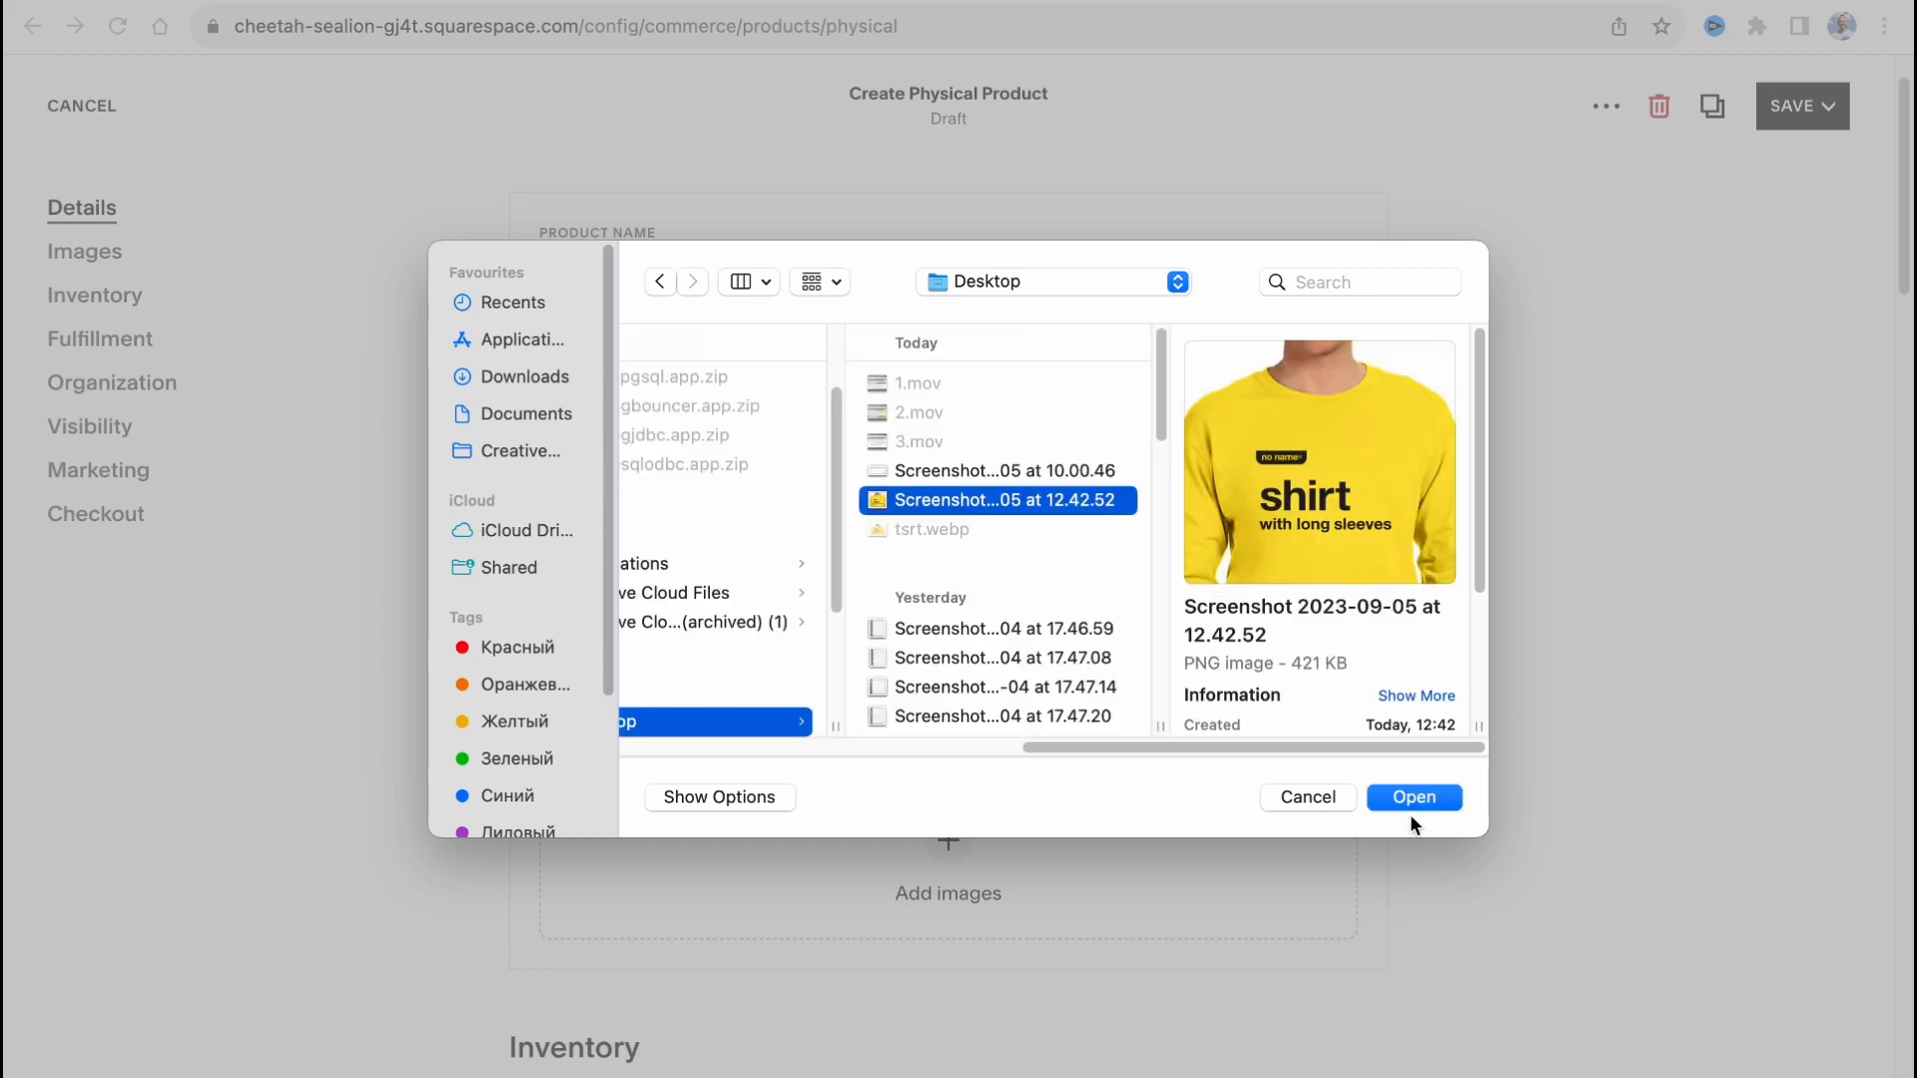
{"action": "left_click", "coordinate": [1415, 797]}
Review the new product's inventory, fulfillment, marketing and checkout settings and save the product as hidden.
{"action": "scroll", "coordinate": [1248, 739], "scroll_direction": "down", "scroll_amount": 3}
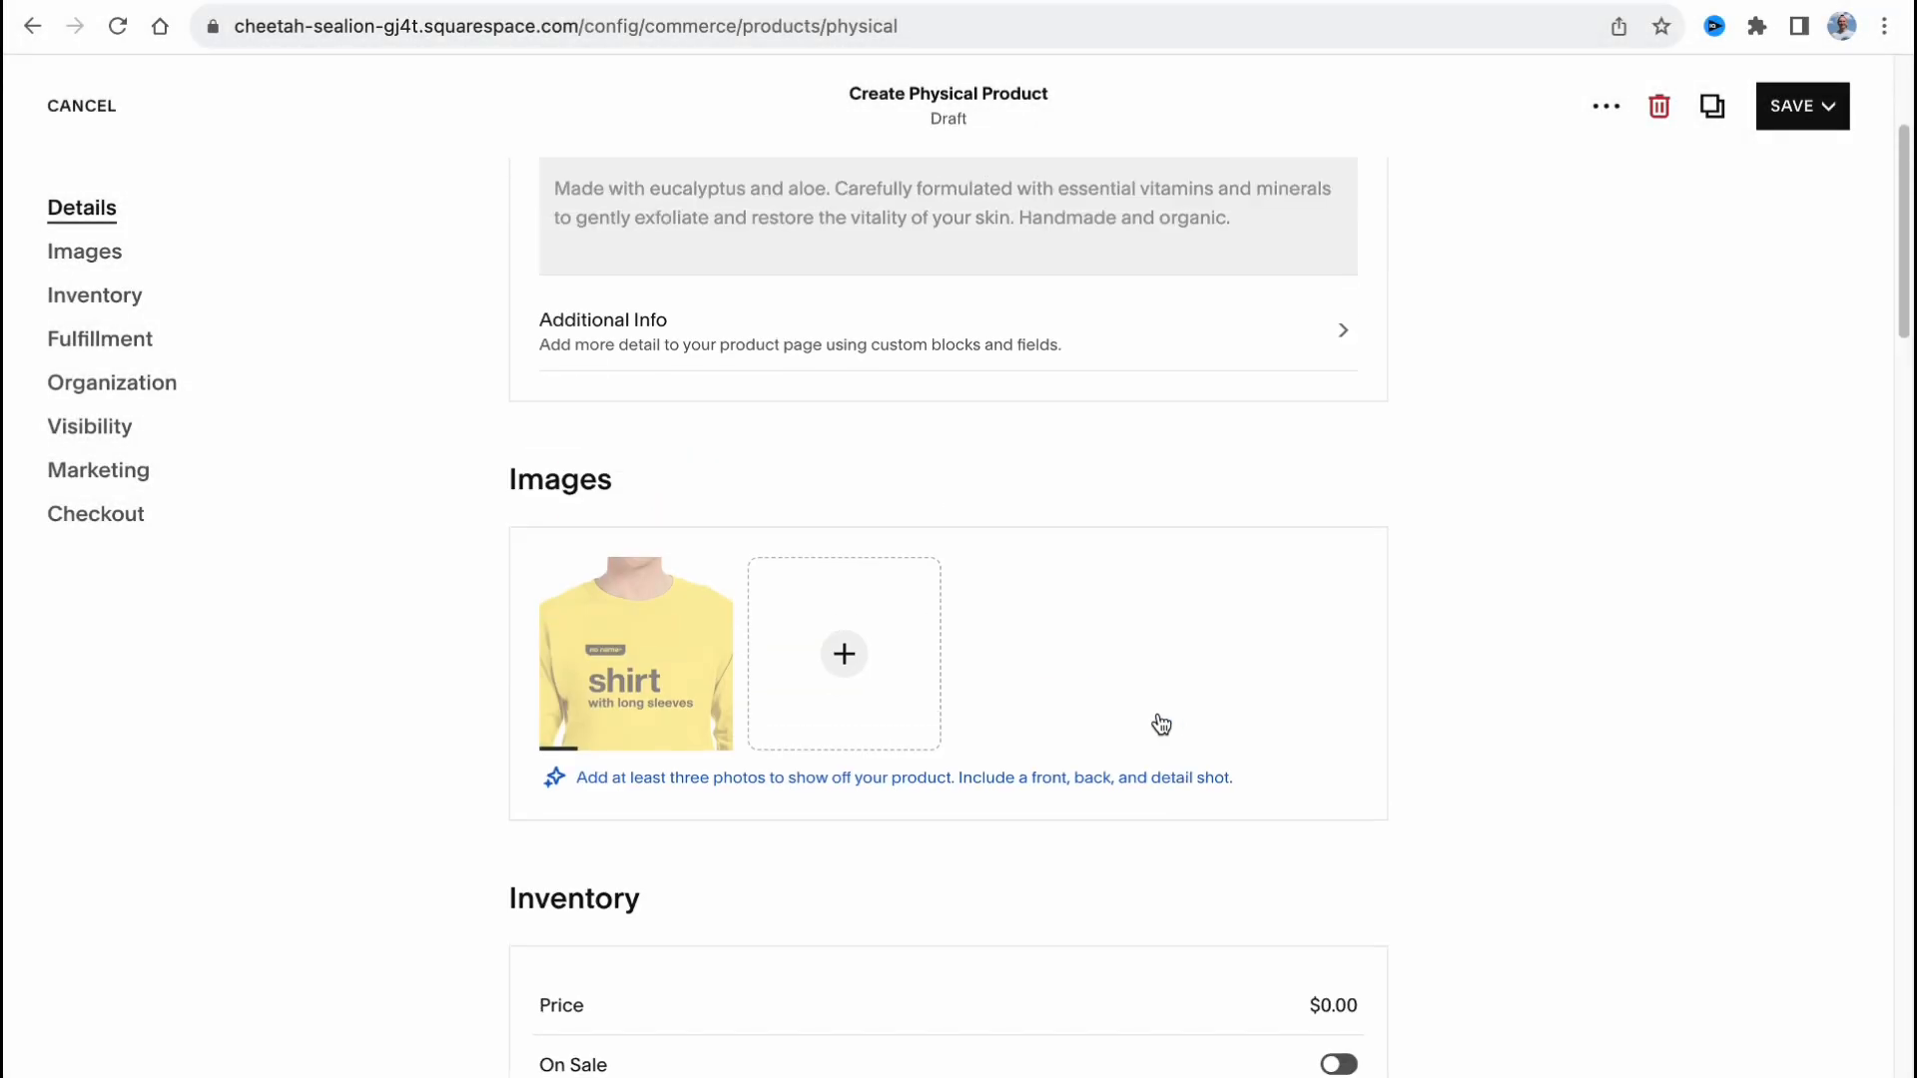
{"action": "scroll", "coordinate": [1129, 706], "scroll_direction": "down", "scroll_amount": 3}
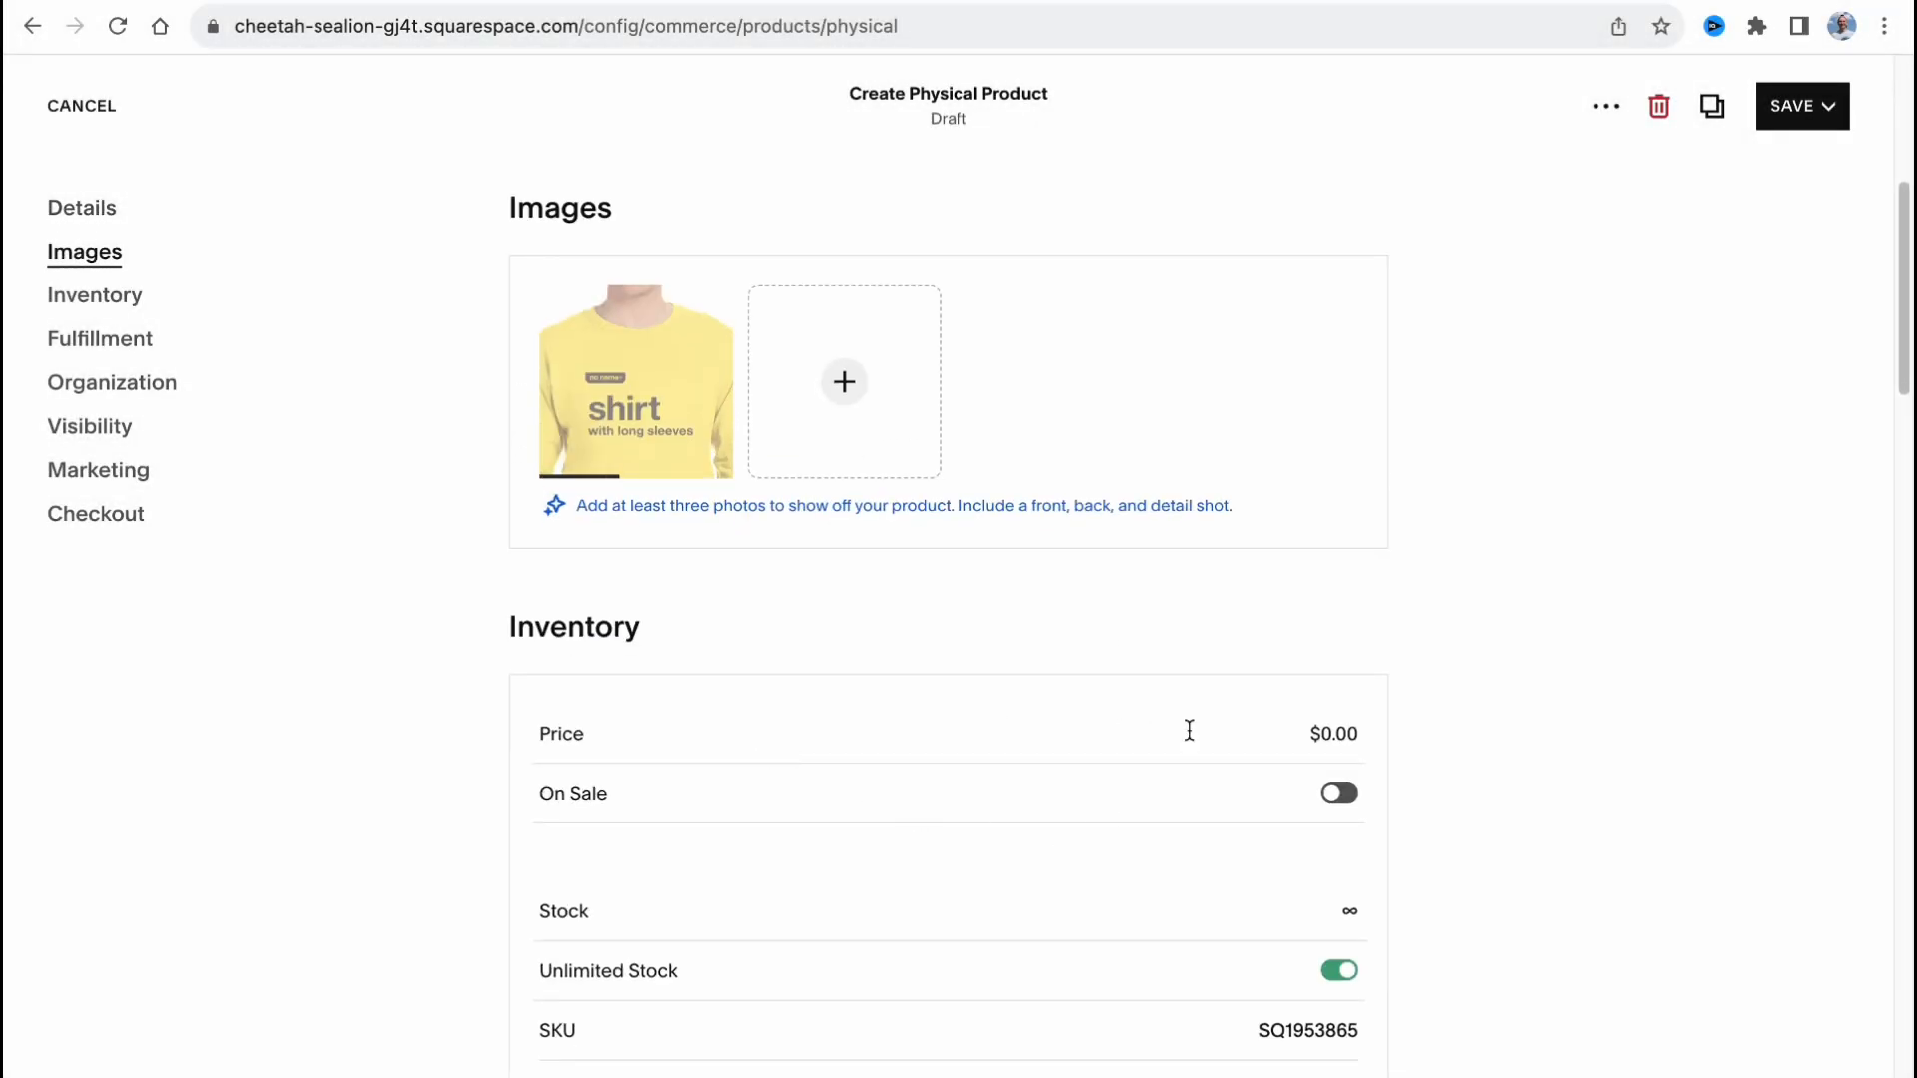
{"action": "scroll", "coordinate": [1189, 731], "scroll_direction": "down", "scroll_amount": 3}
{"action": "scroll", "coordinate": [664, 552], "scroll_direction": "down", "scroll_amount": 3}
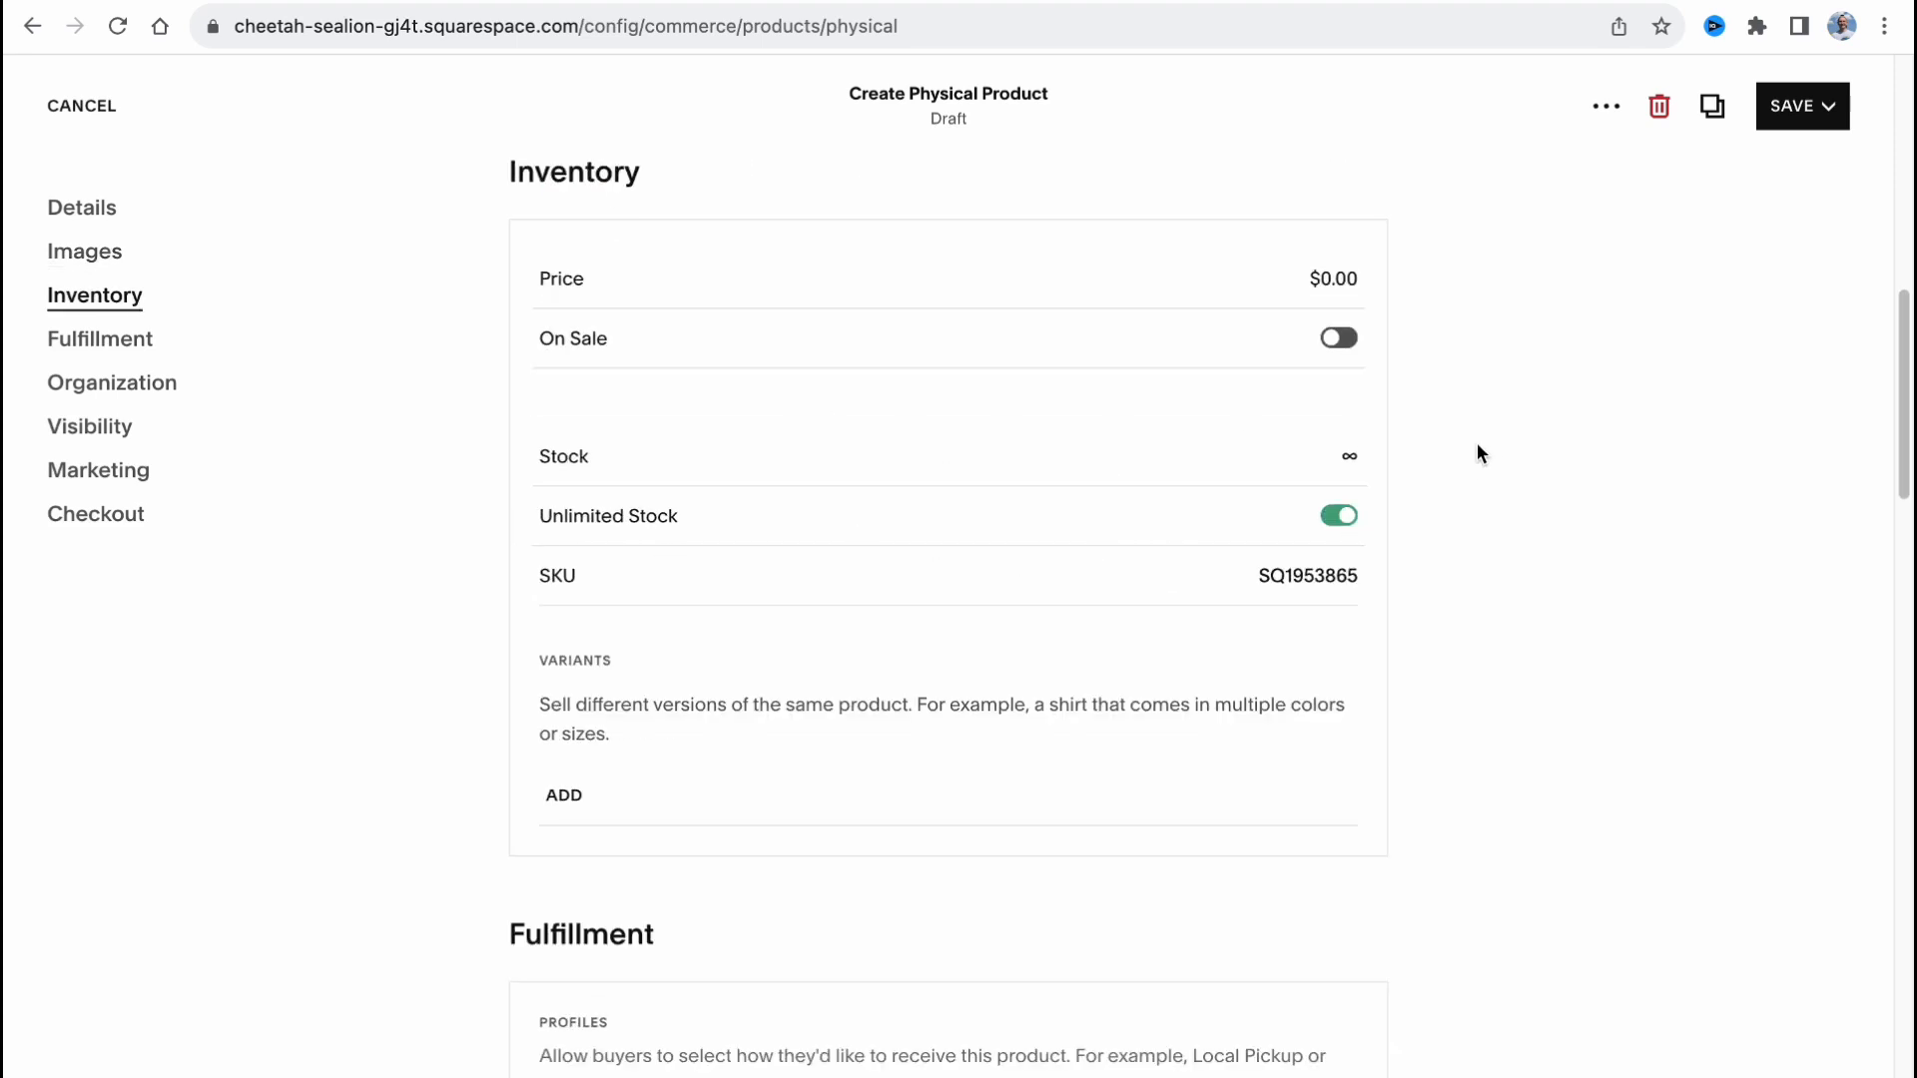
{"action": "scroll", "coordinate": [1412, 484], "scroll_direction": "down", "scroll_amount": 7}
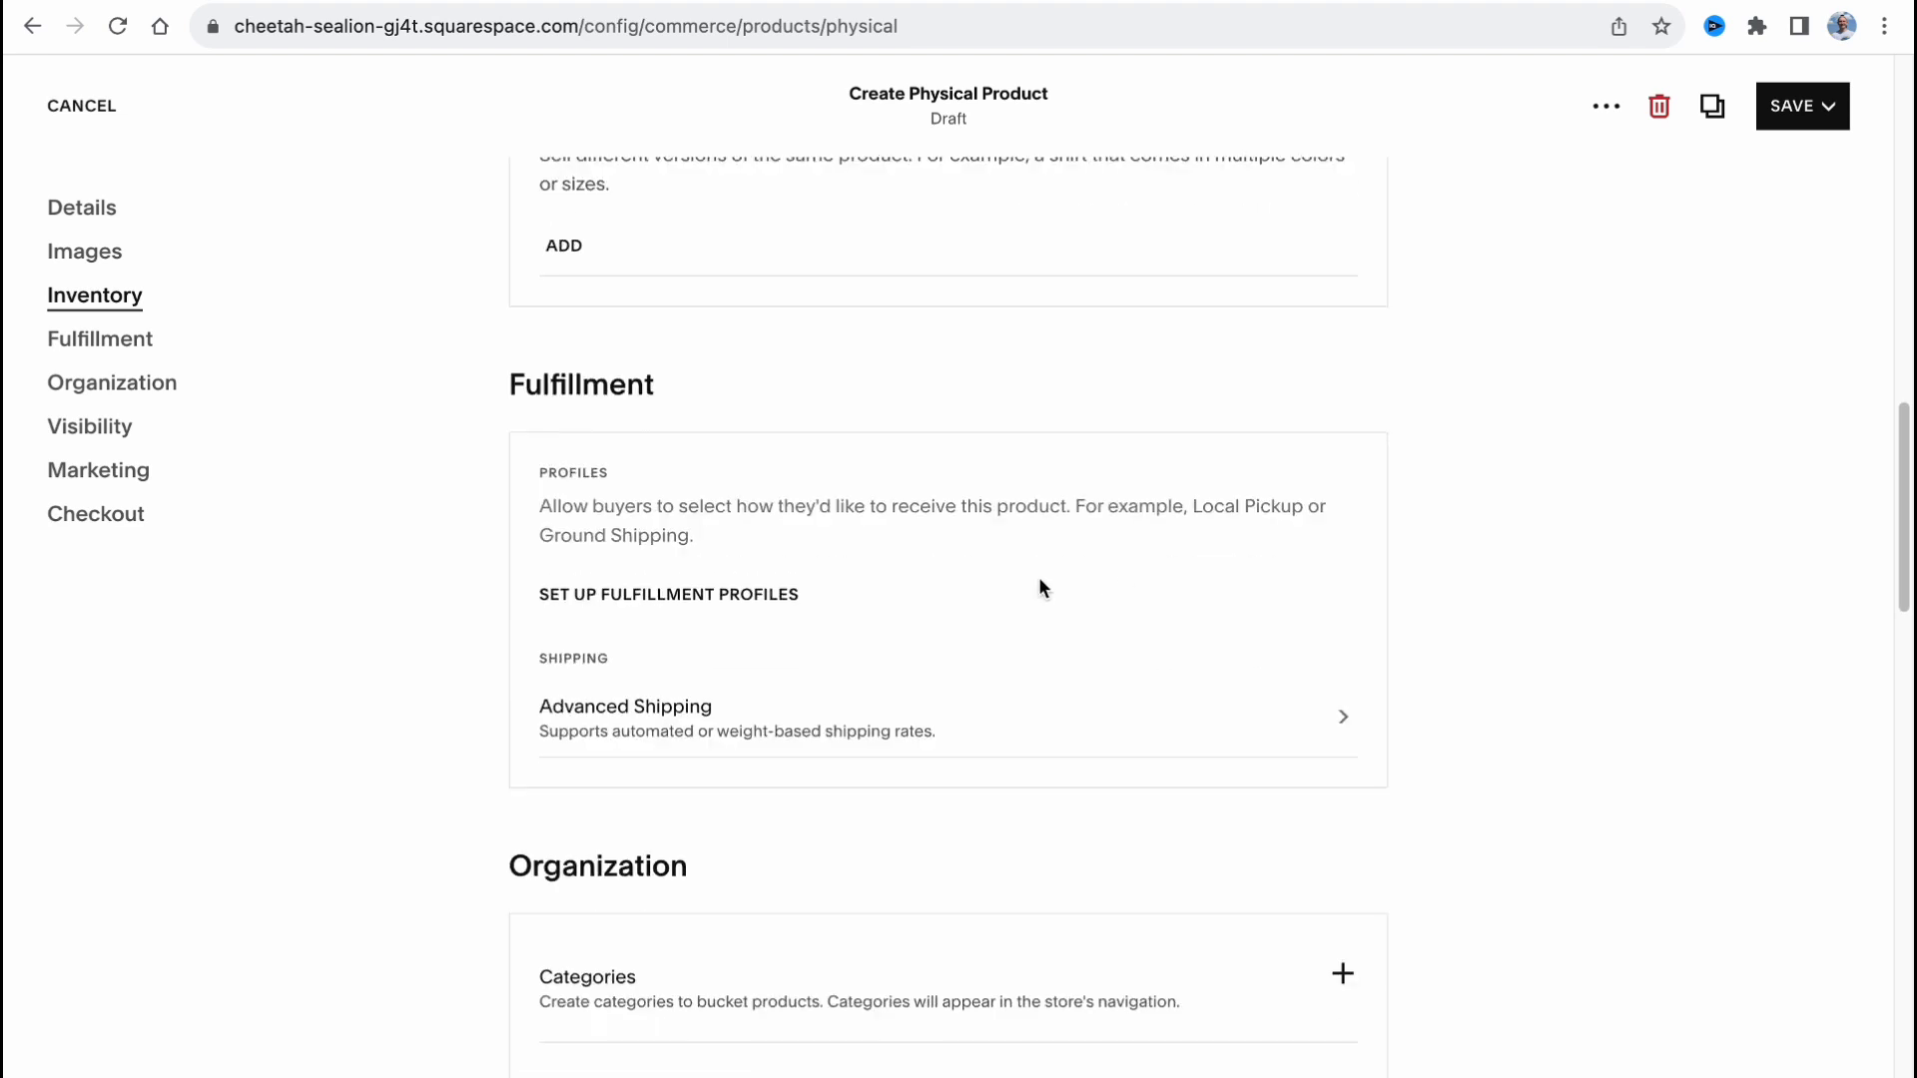
{"action": "scroll", "coordinate": [861, 601], "scroll_direction": "down", "scroll_amount": 15}
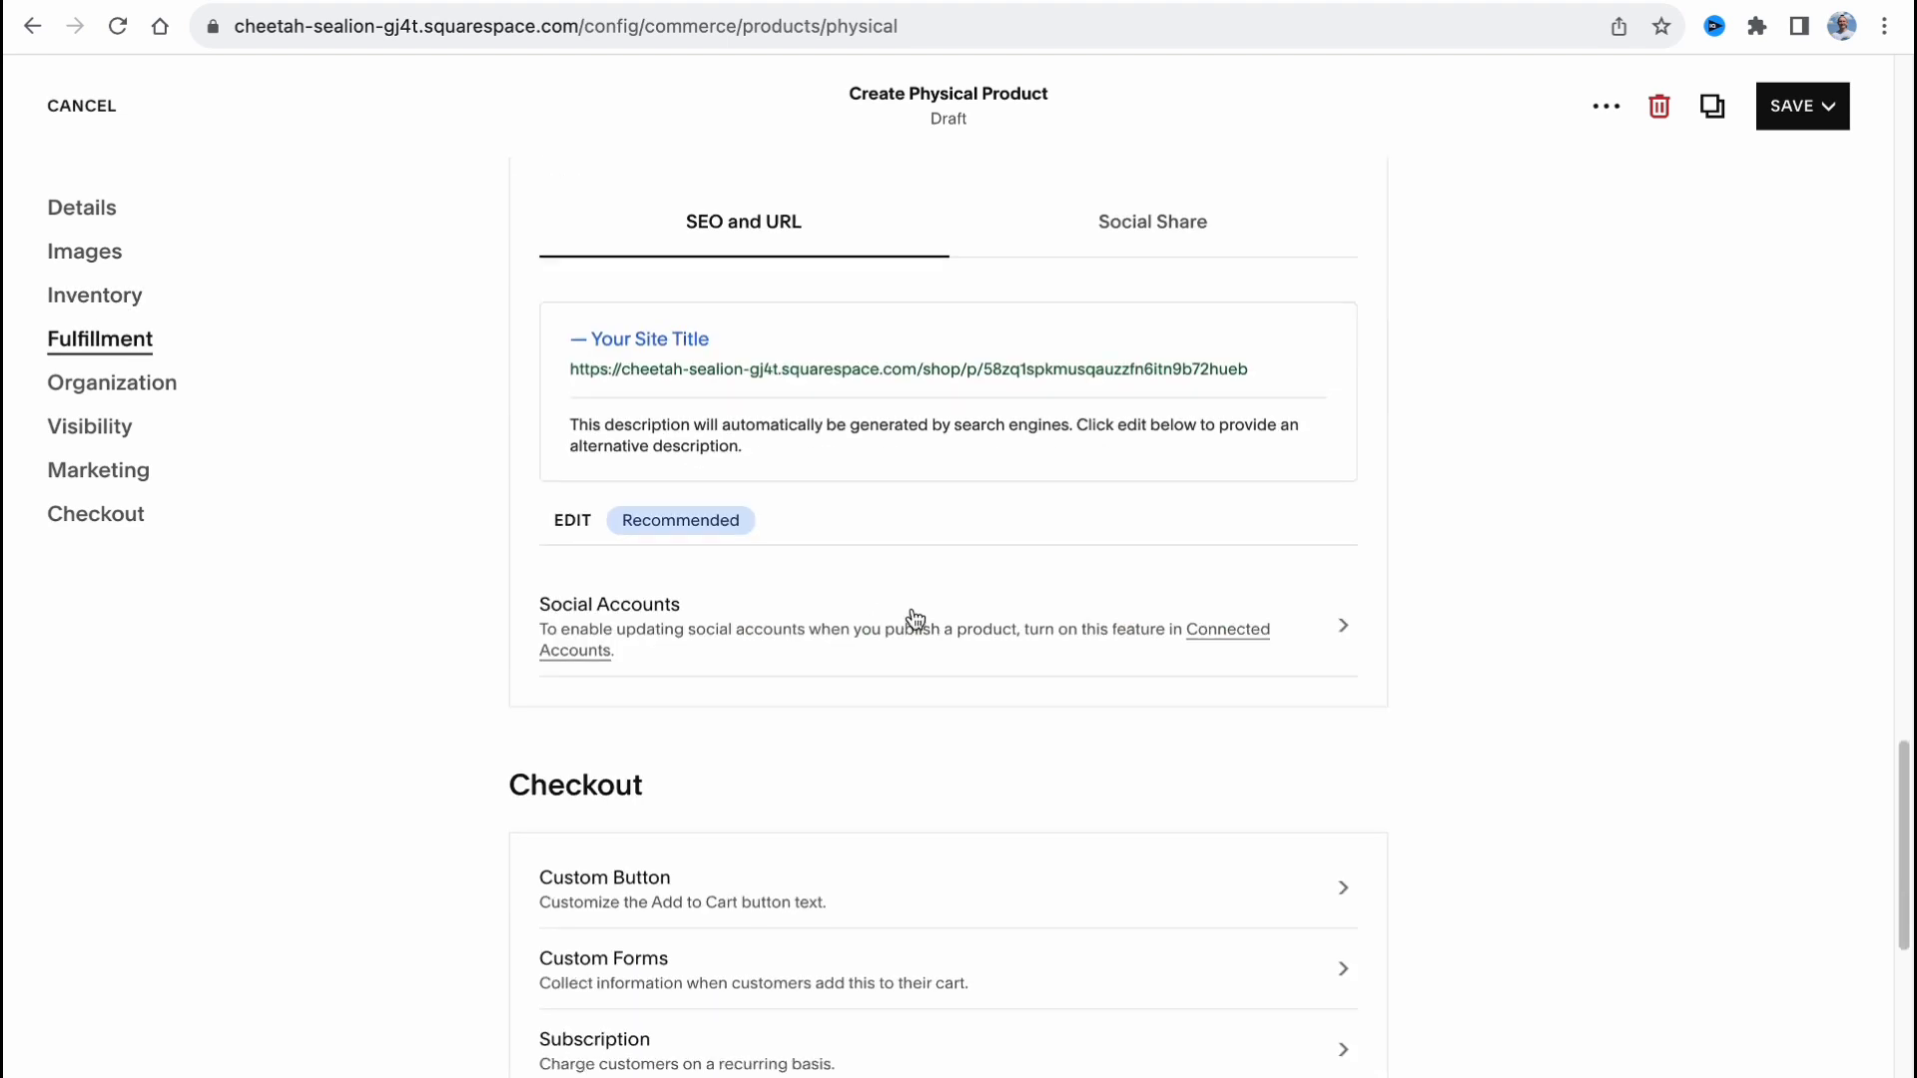
{"action": "left_click", "coordinate": [1828, 108]}
{"action": "left_click", "coordinate": [1767, 157]}
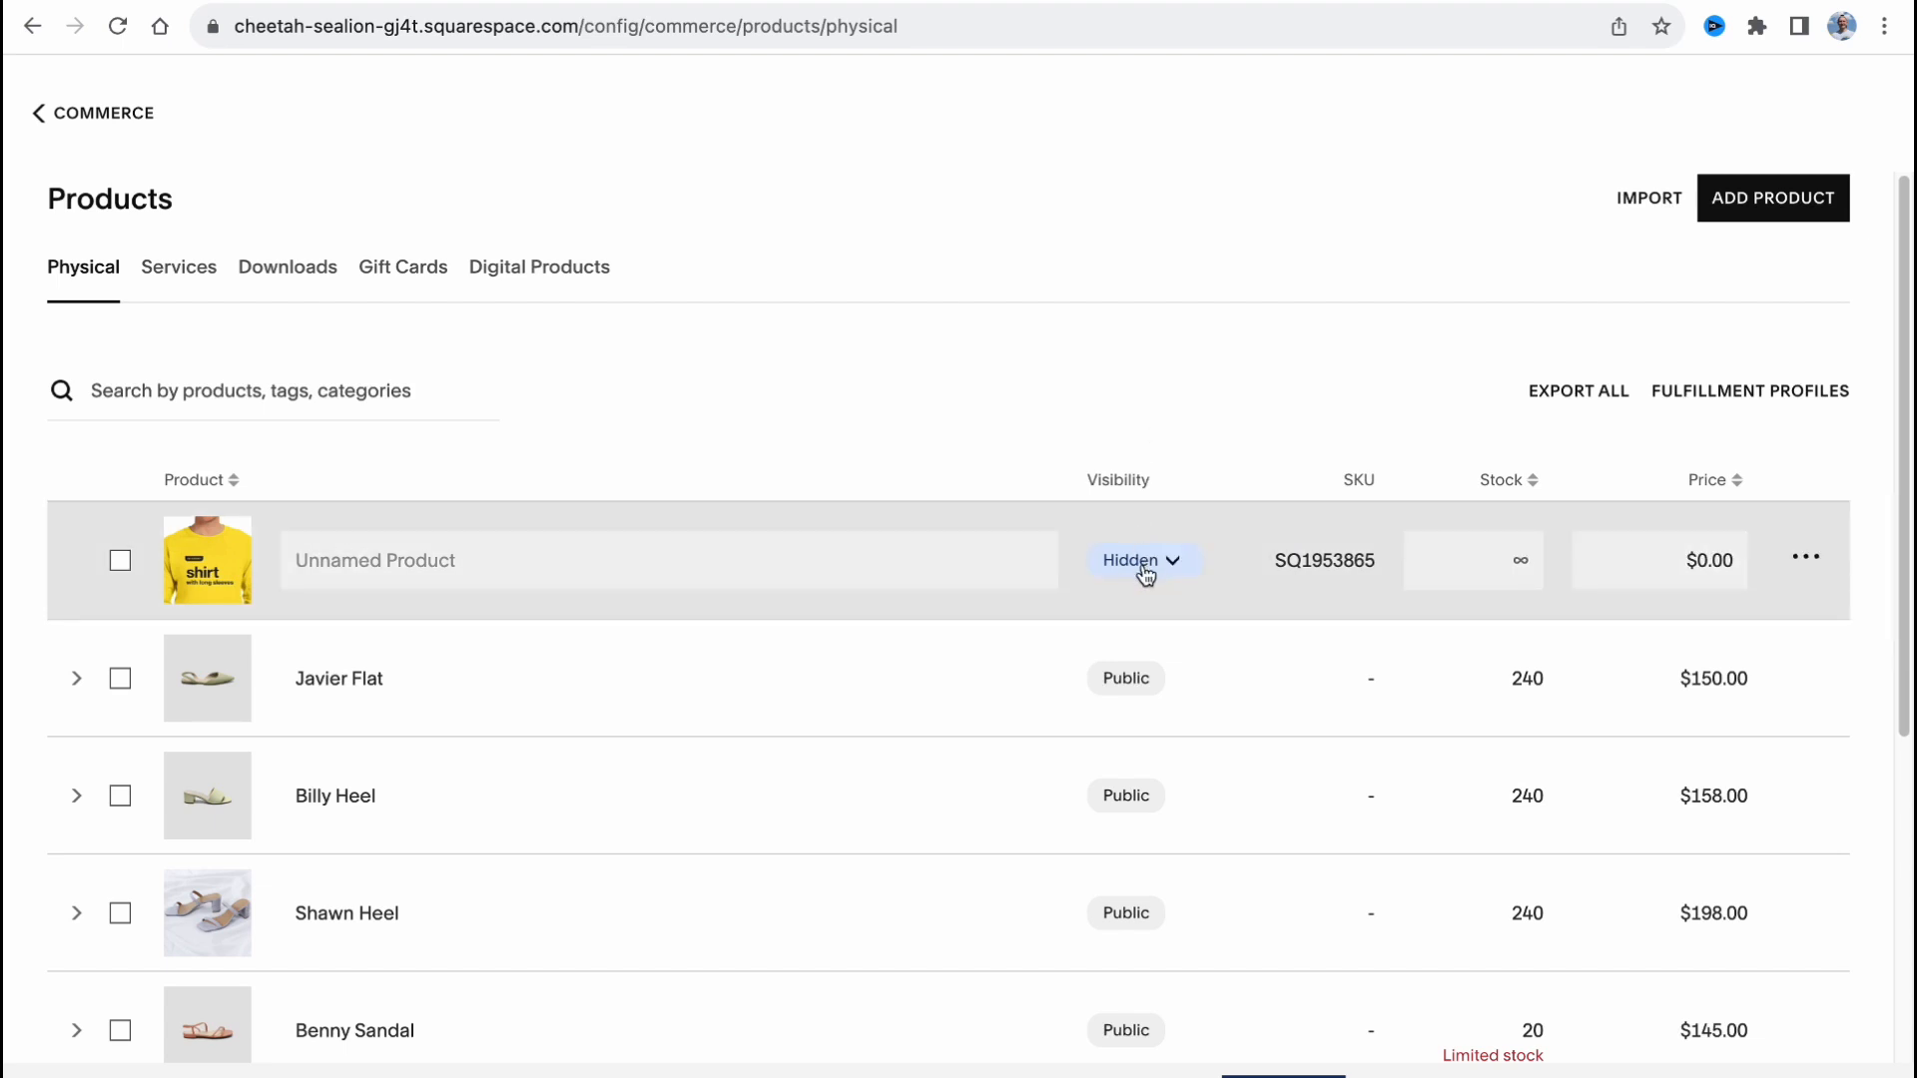
Check the unnamed shirt product's visibility options and look over the SKU, stock and price details in the physical product list.
{"action": "left_click", "coordinate": [1142, 562]}
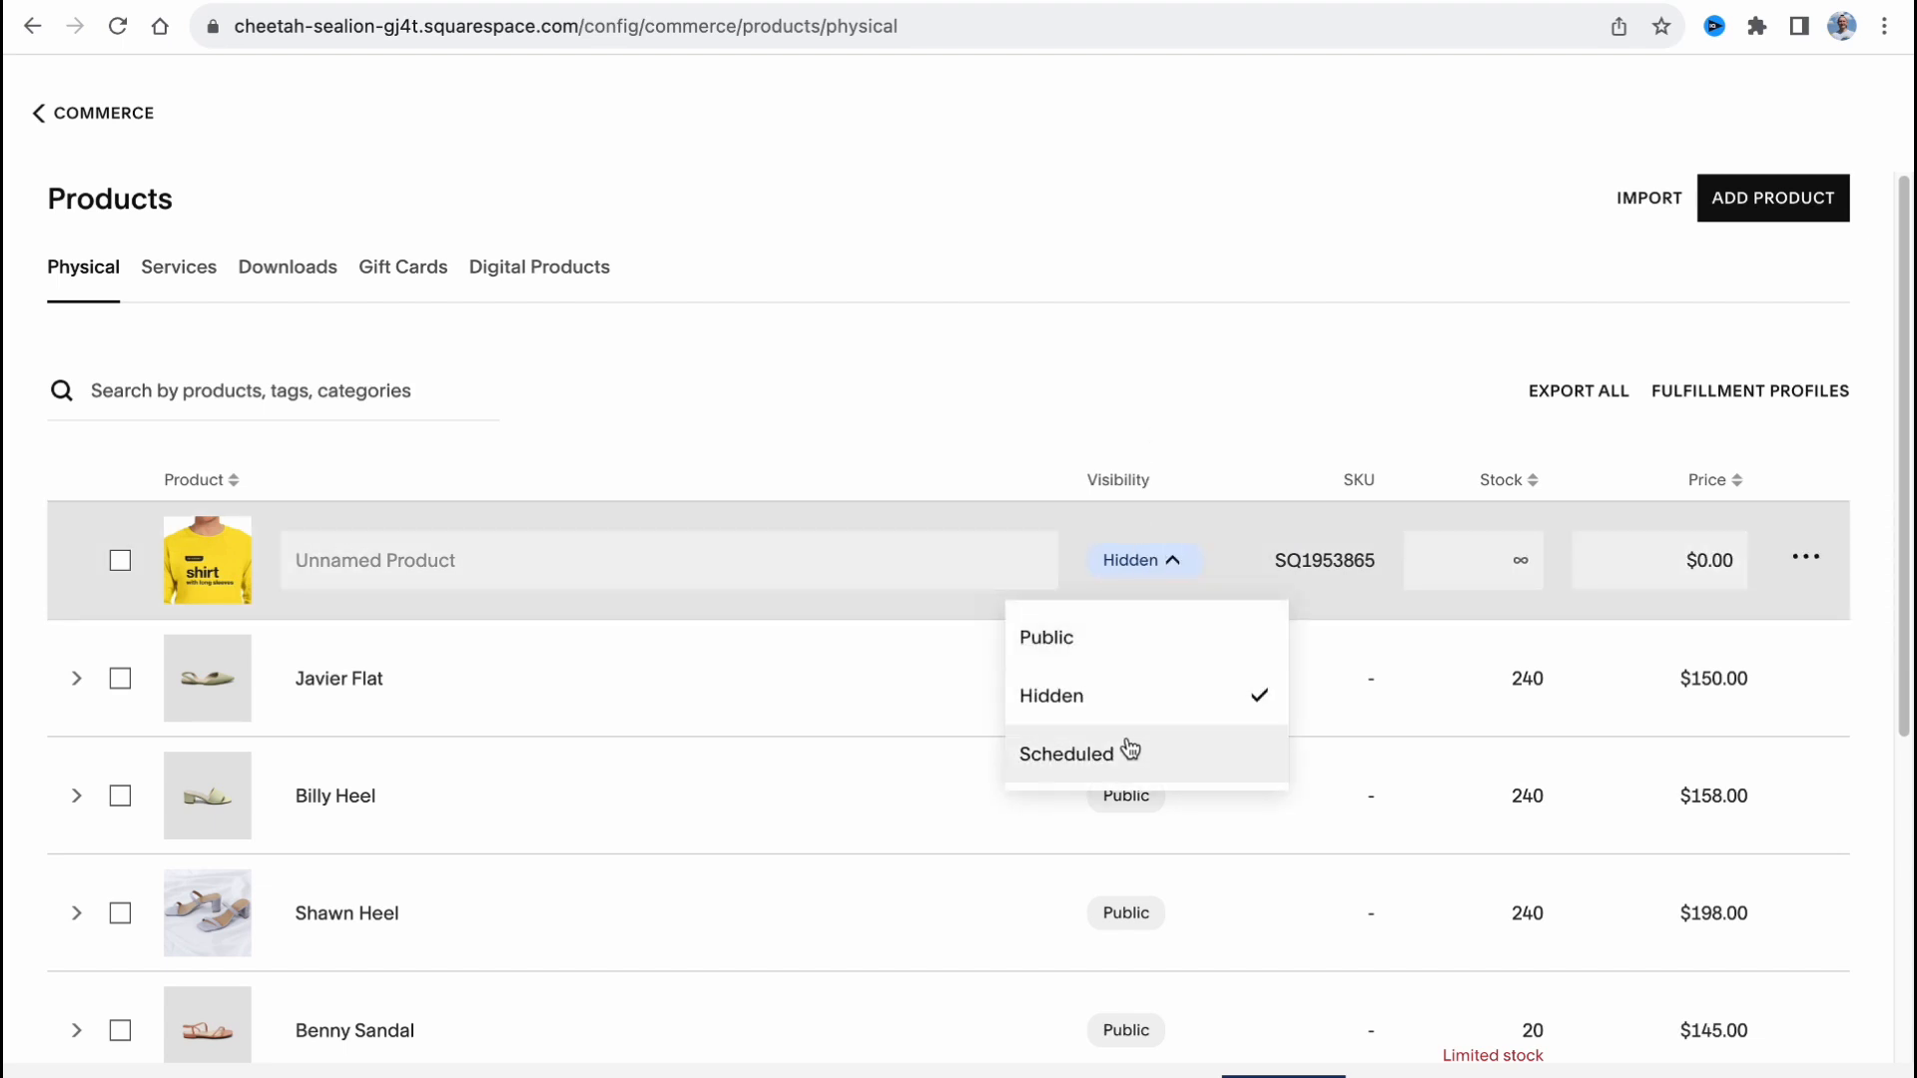
{"action": "left_click", "coordinate": [1269, 407]}
{"action": "scroll", "coordinate": [1228, 487], "scroll_direction": "down", "scroll_amount": 1}
{"action": "scroll", "coordinate": [1226, 486], "scroll_direction": "down", "scroll_amount": 3}
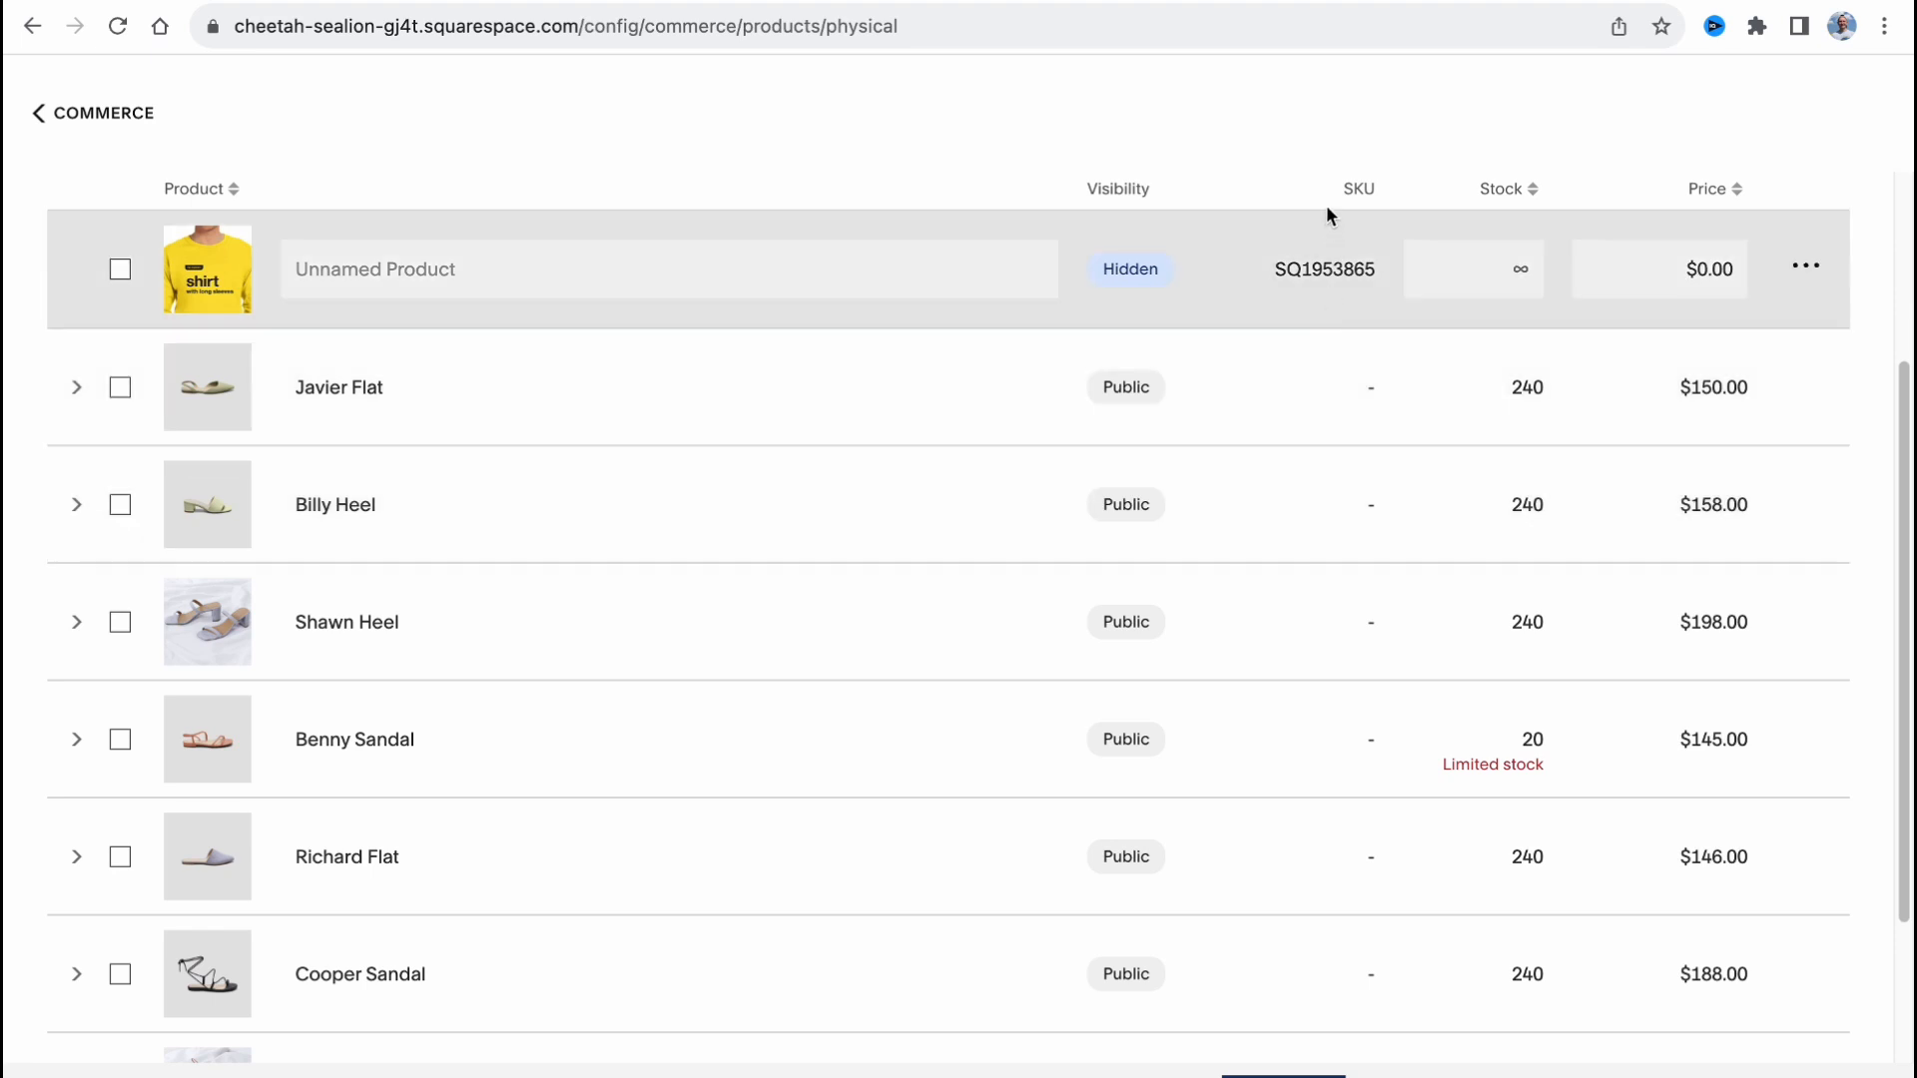
{"action": "left_click_drag", "start_coordinate": [1326, 205], "coordinate": [1441, 206]}
{"action": "scroll", "coordinate": [1497, 399], "scroll_direction": "down", "scroll_amount": 2}
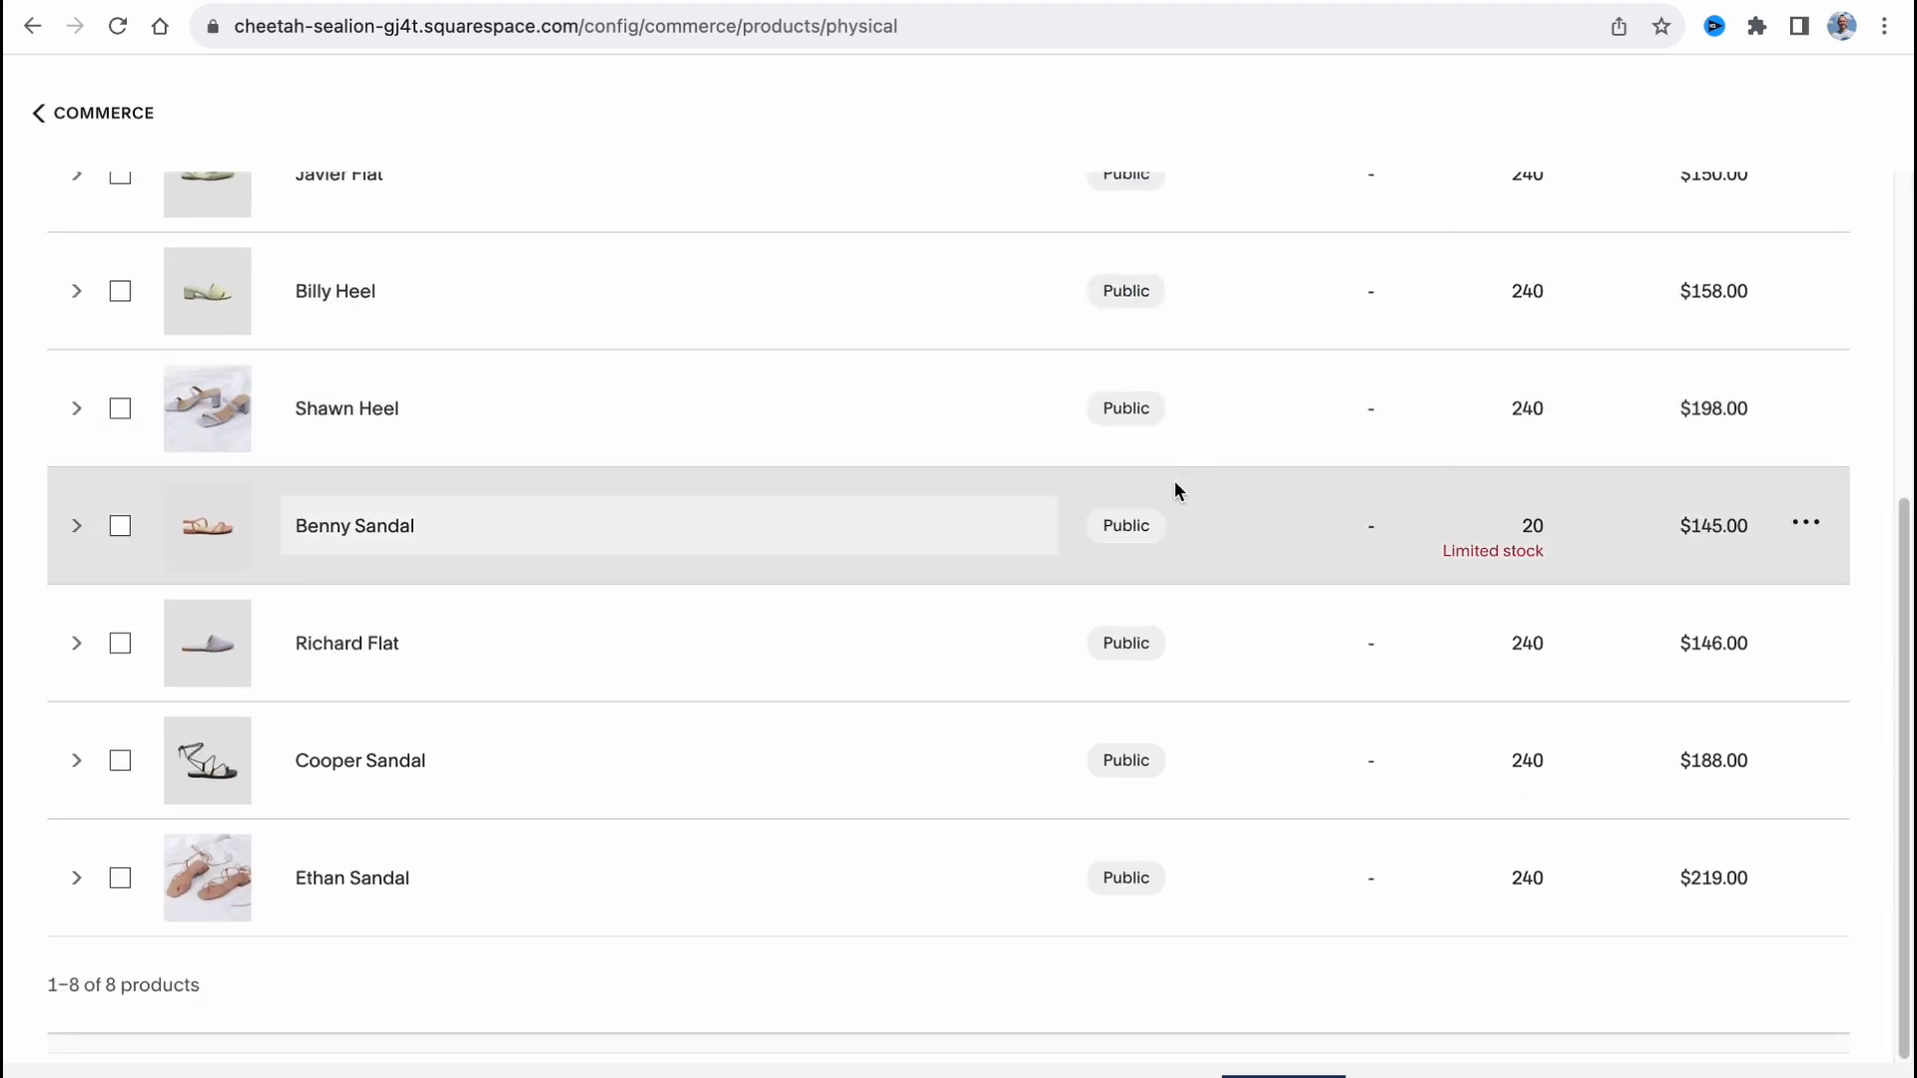
{"action": "scroll", "coordinate": [762, 503], "scroll_direction": "up", "scroll_amount": 2}
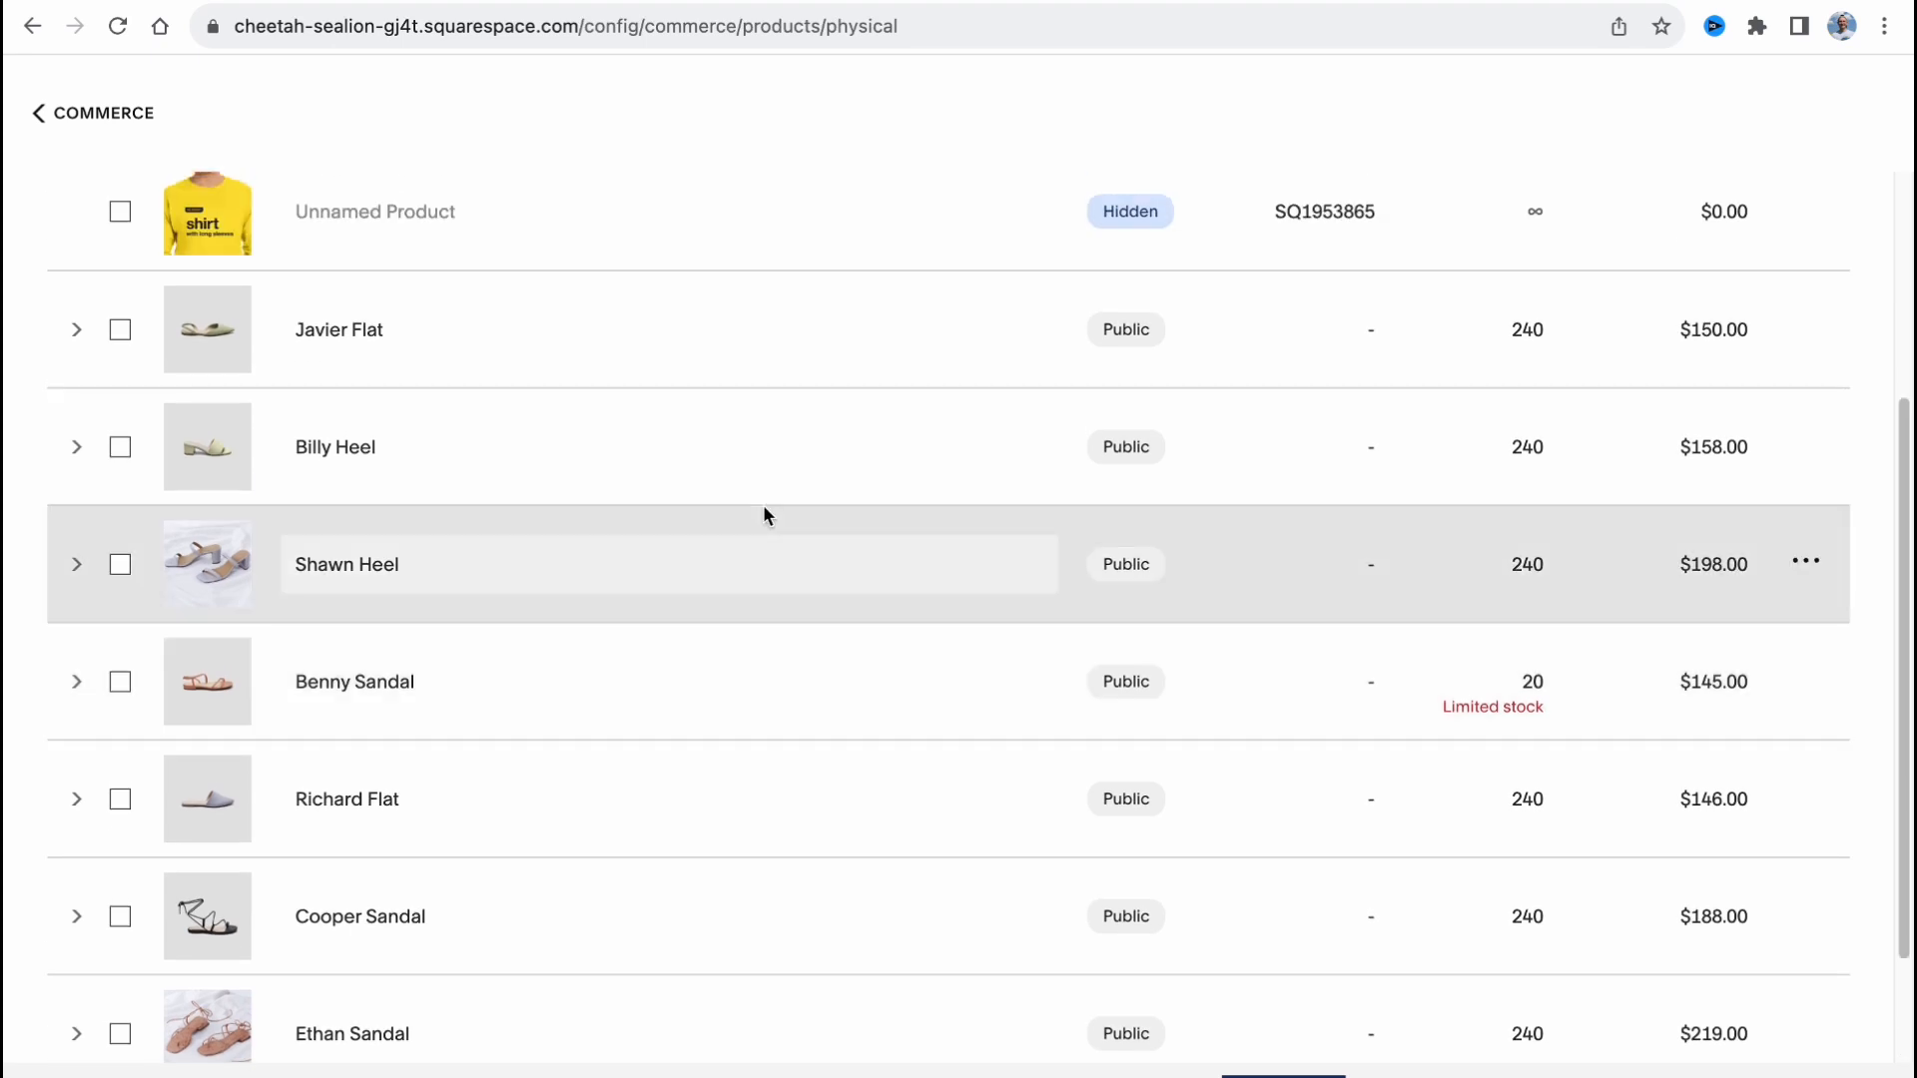
{"action": "scroll", "coordinate": [751, 485], "scroll_direction": "up", "scroll_amount": 3}
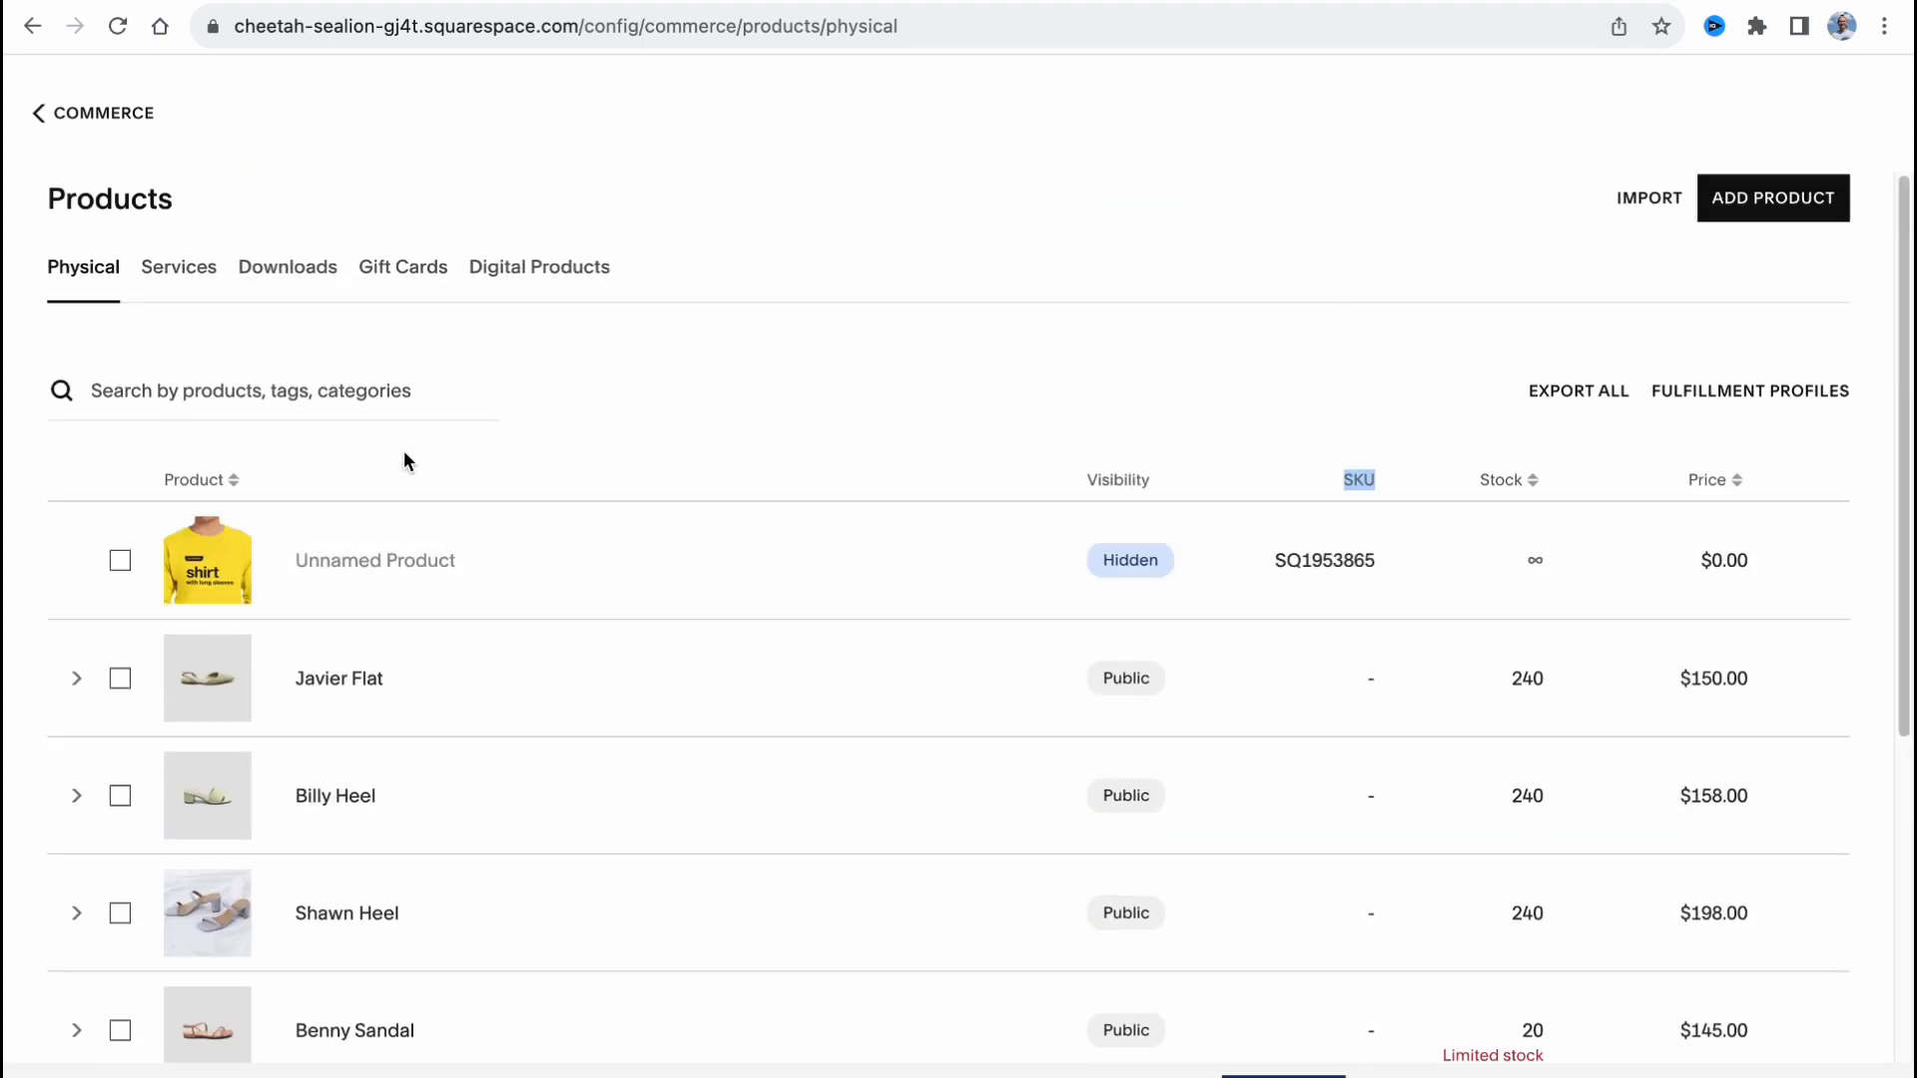
View the store's Orders and Customers pages in the Commerce section and return to the home menu.
{"action": "left_click", "coordinate": [57, 131]}
{"action": "left_click", "coordinate": [88, 323]}
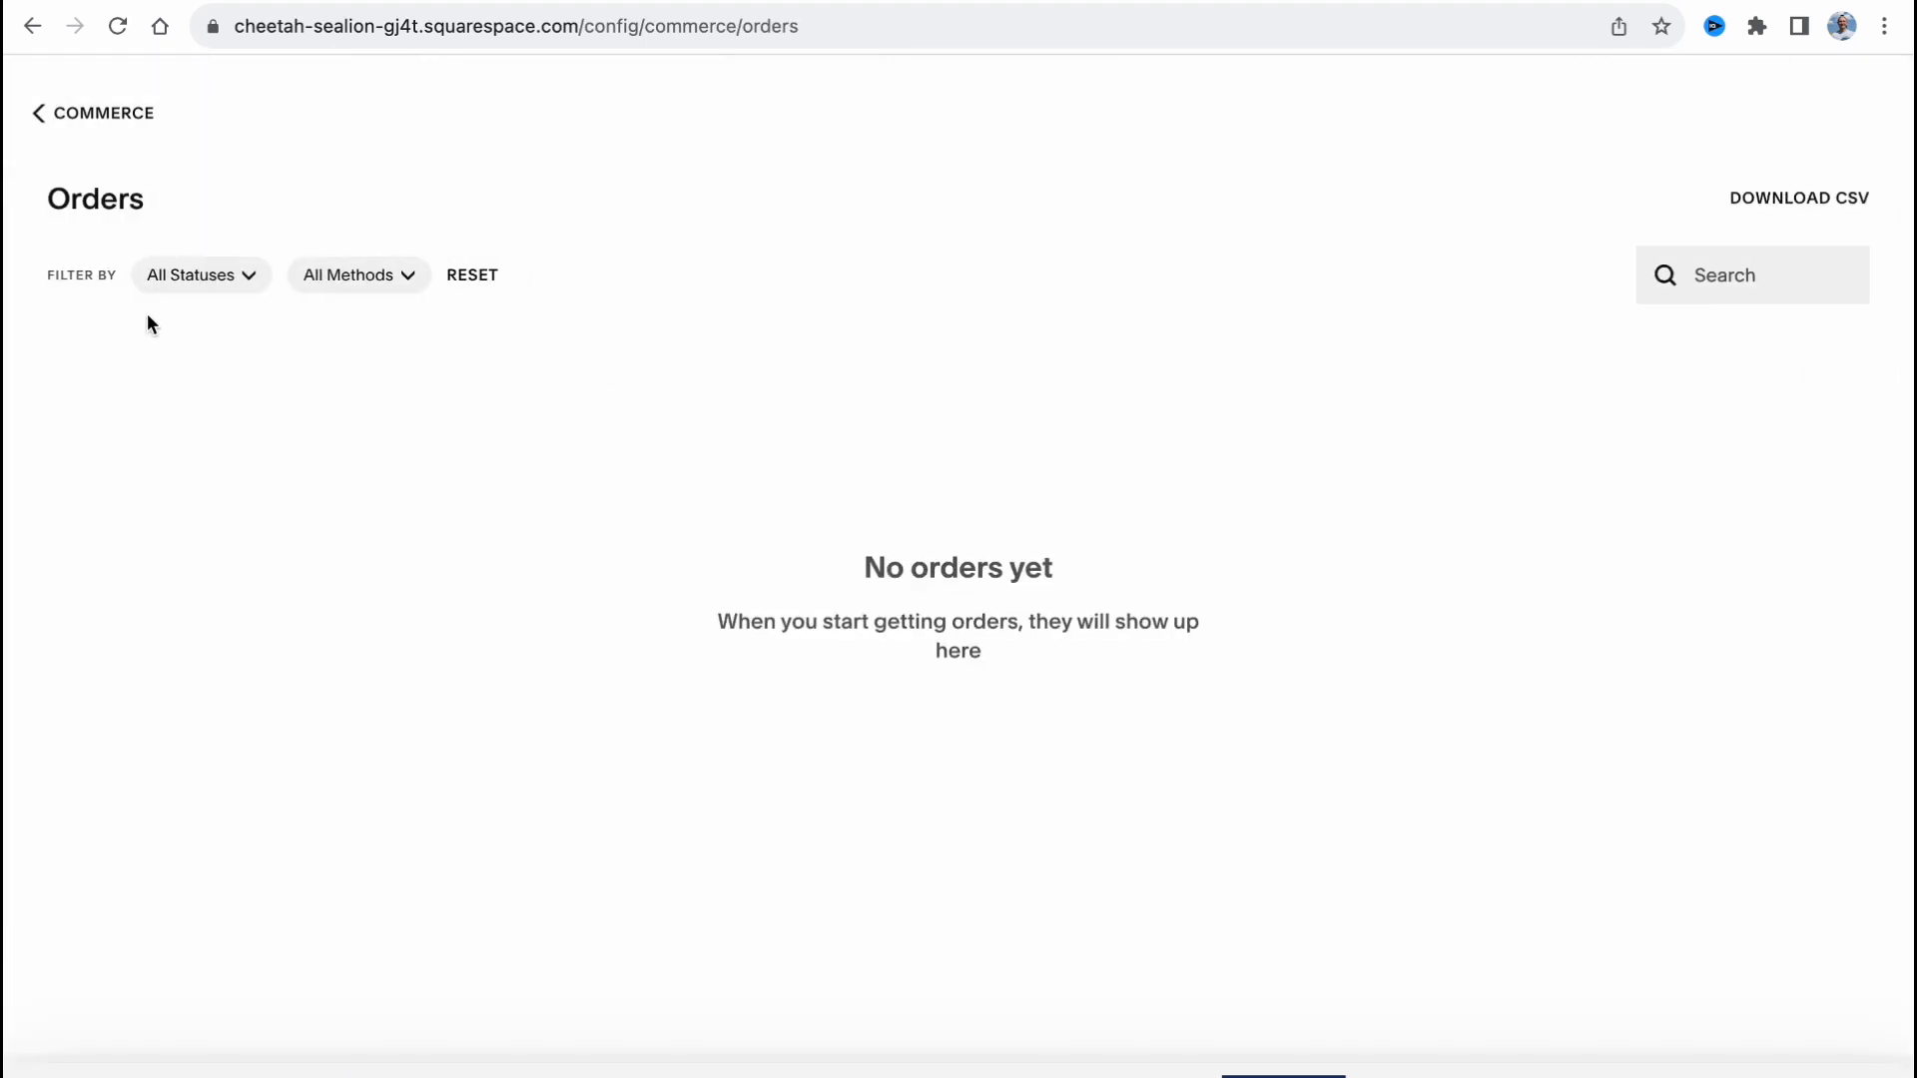
{"action": "left_click", "coordinate": [57, 118]}
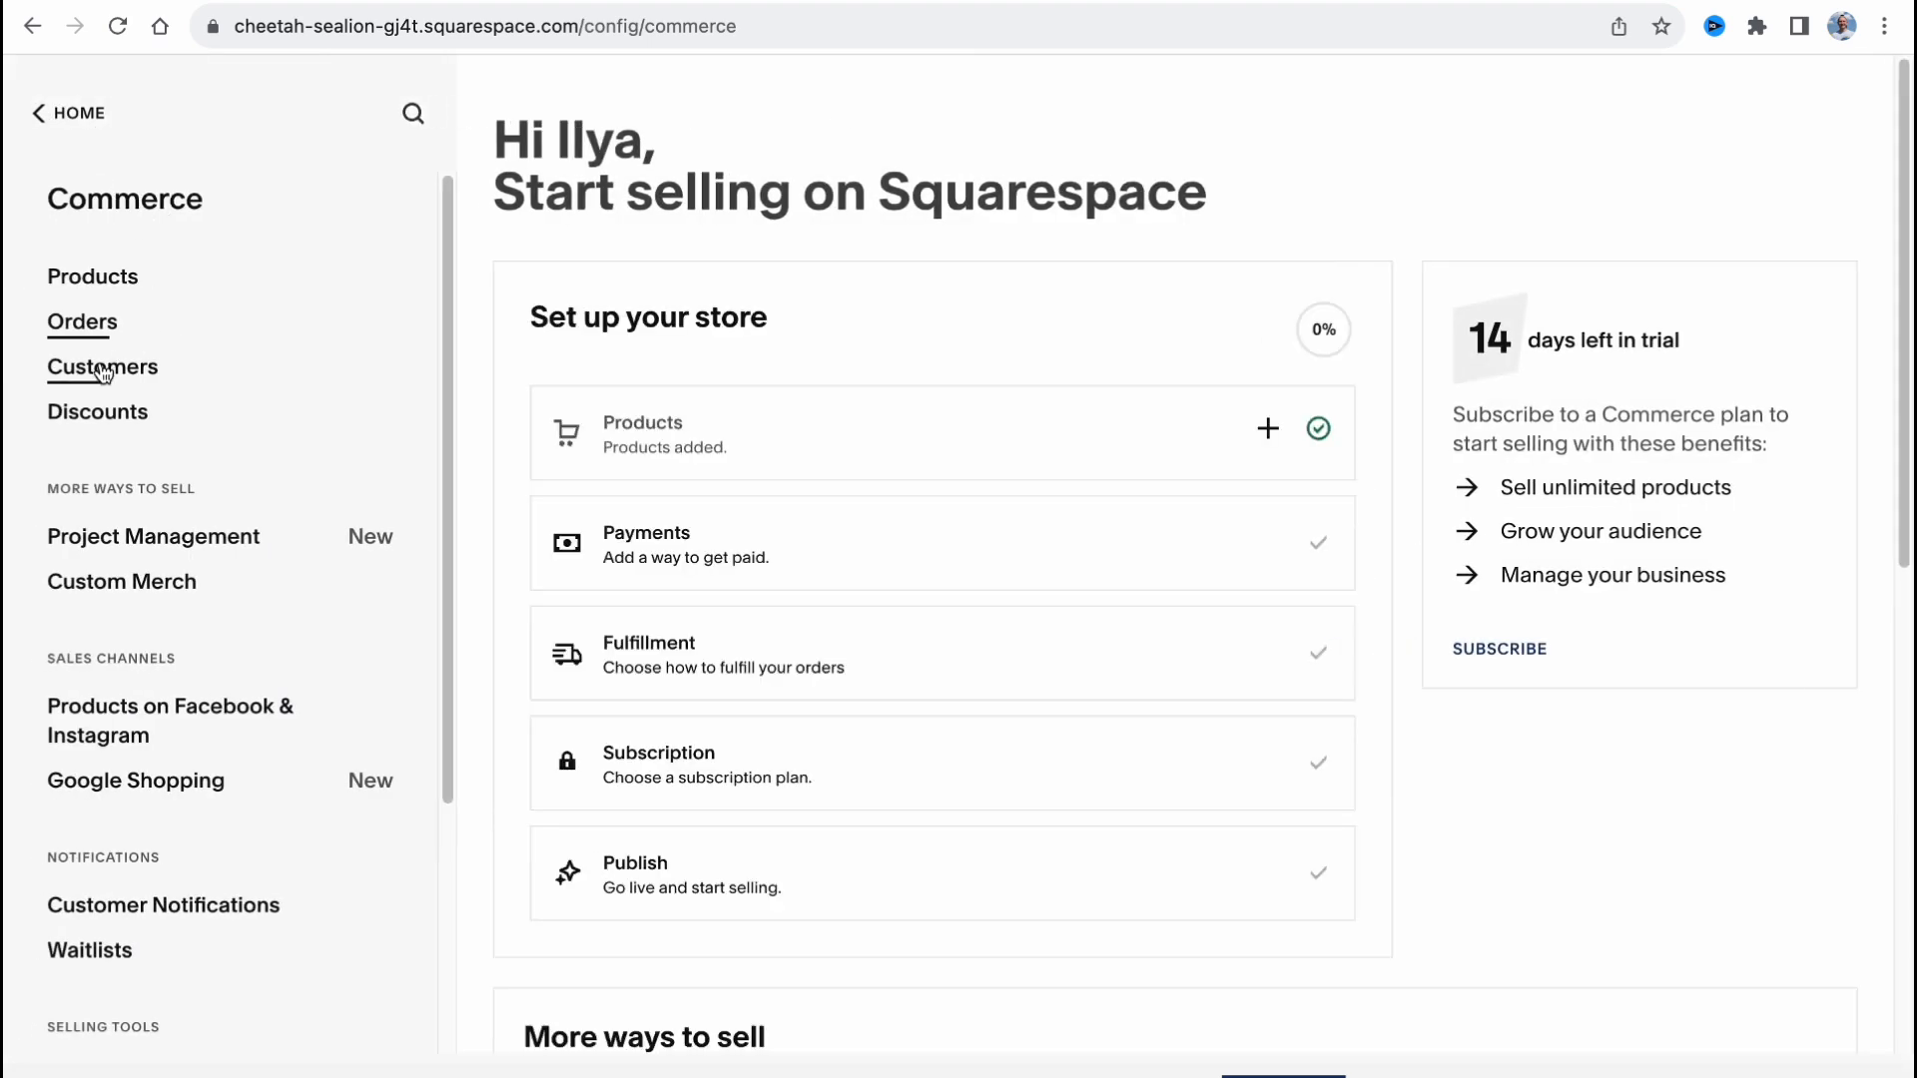
{"action": "left_click", "coordinate": [103, 372]}
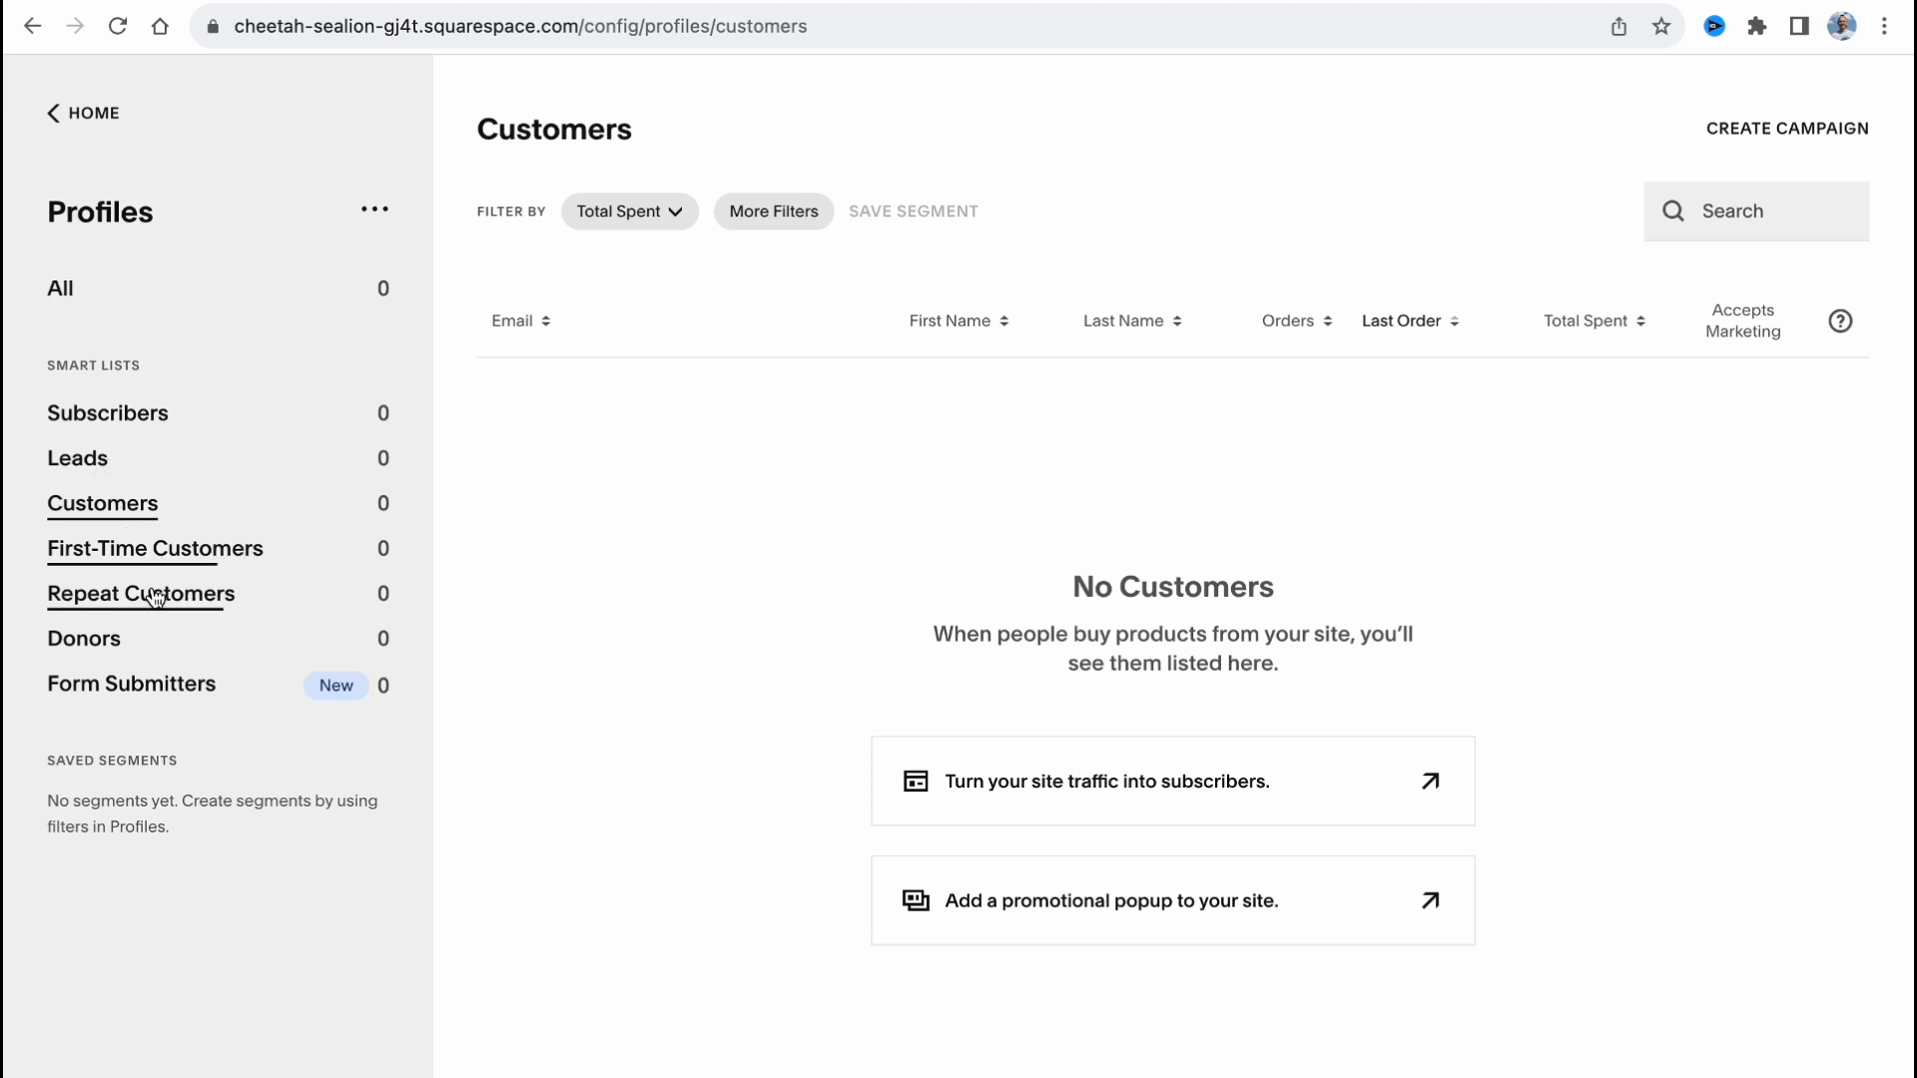
{"action": "left_click", "coordinate": [62, 108]}
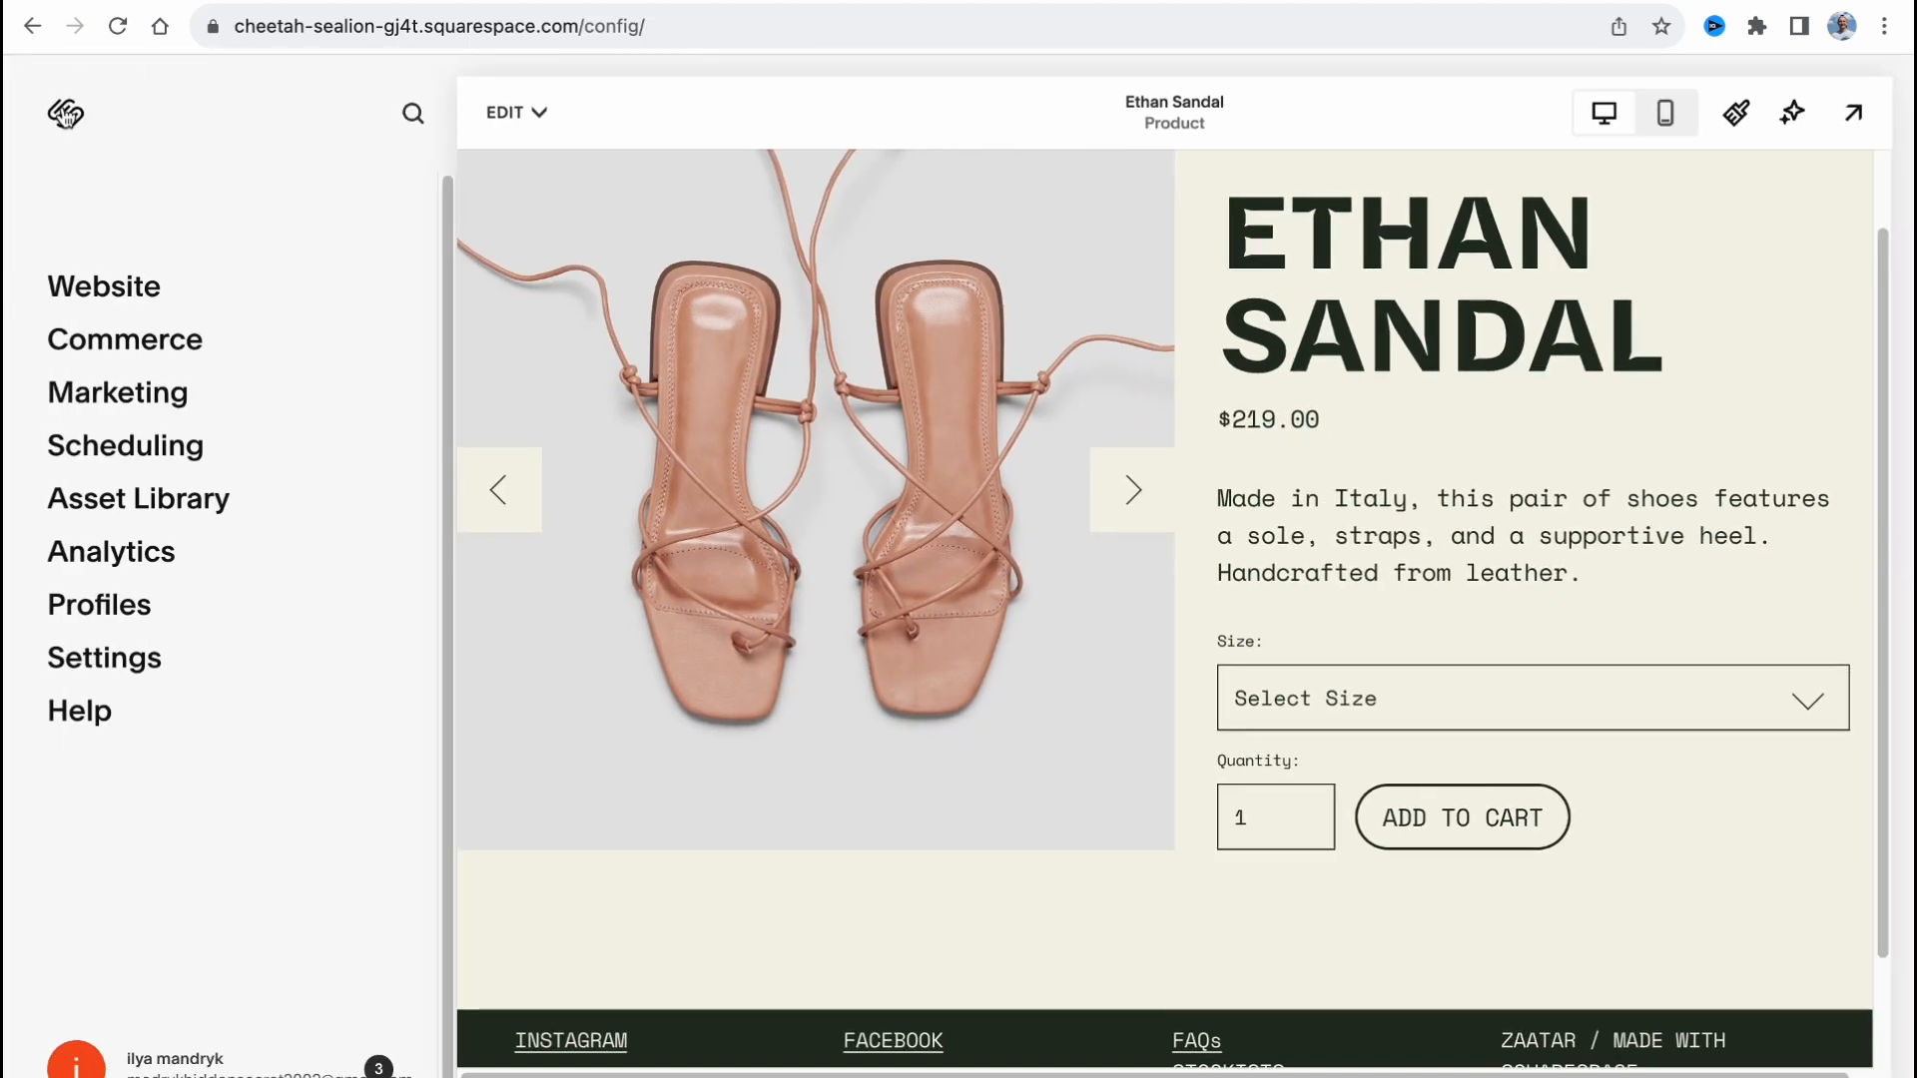
Open Analytics, postpone its introduction, look at the Sales, Sales by Product and Purchase Funnel reports, and return to the home menu.
{"action": "left_click", "coordinate": [133, 555]}
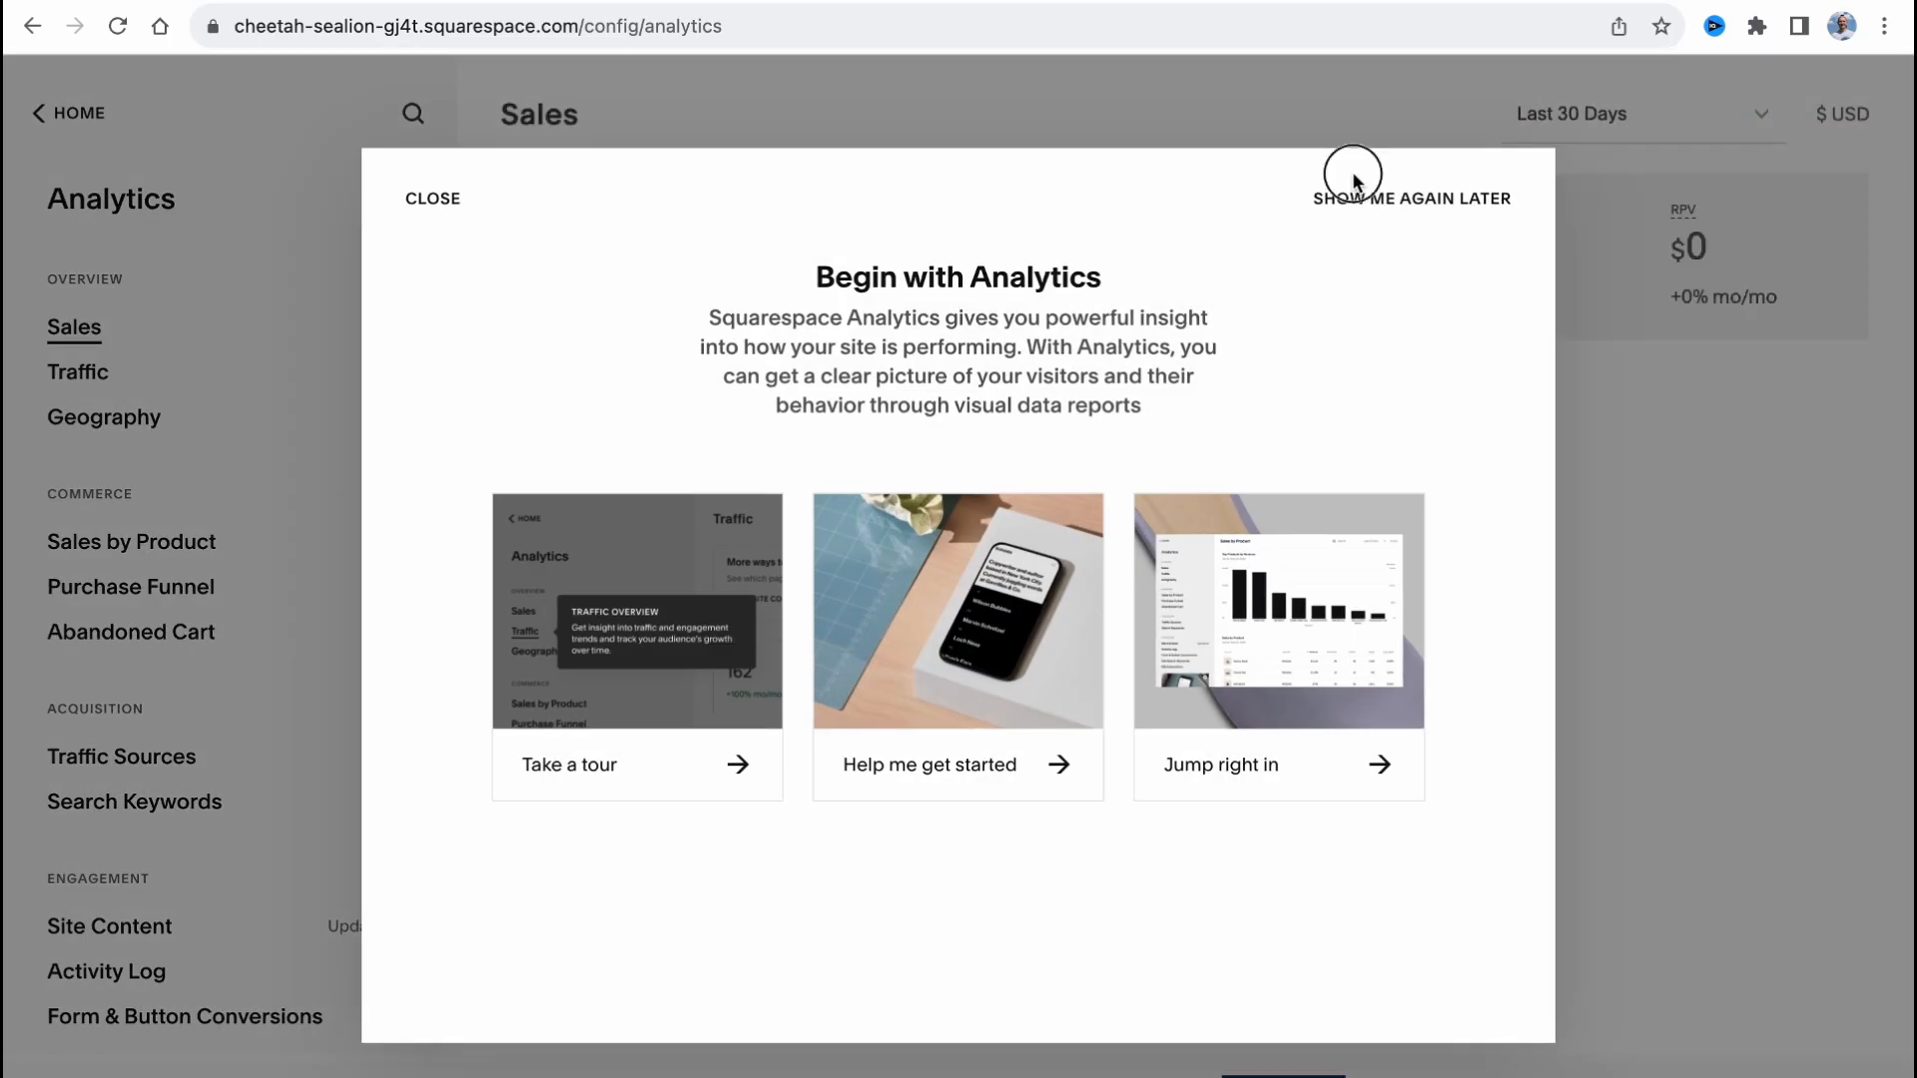
{"action": "left_click", "coordinate": [1410, 199]}
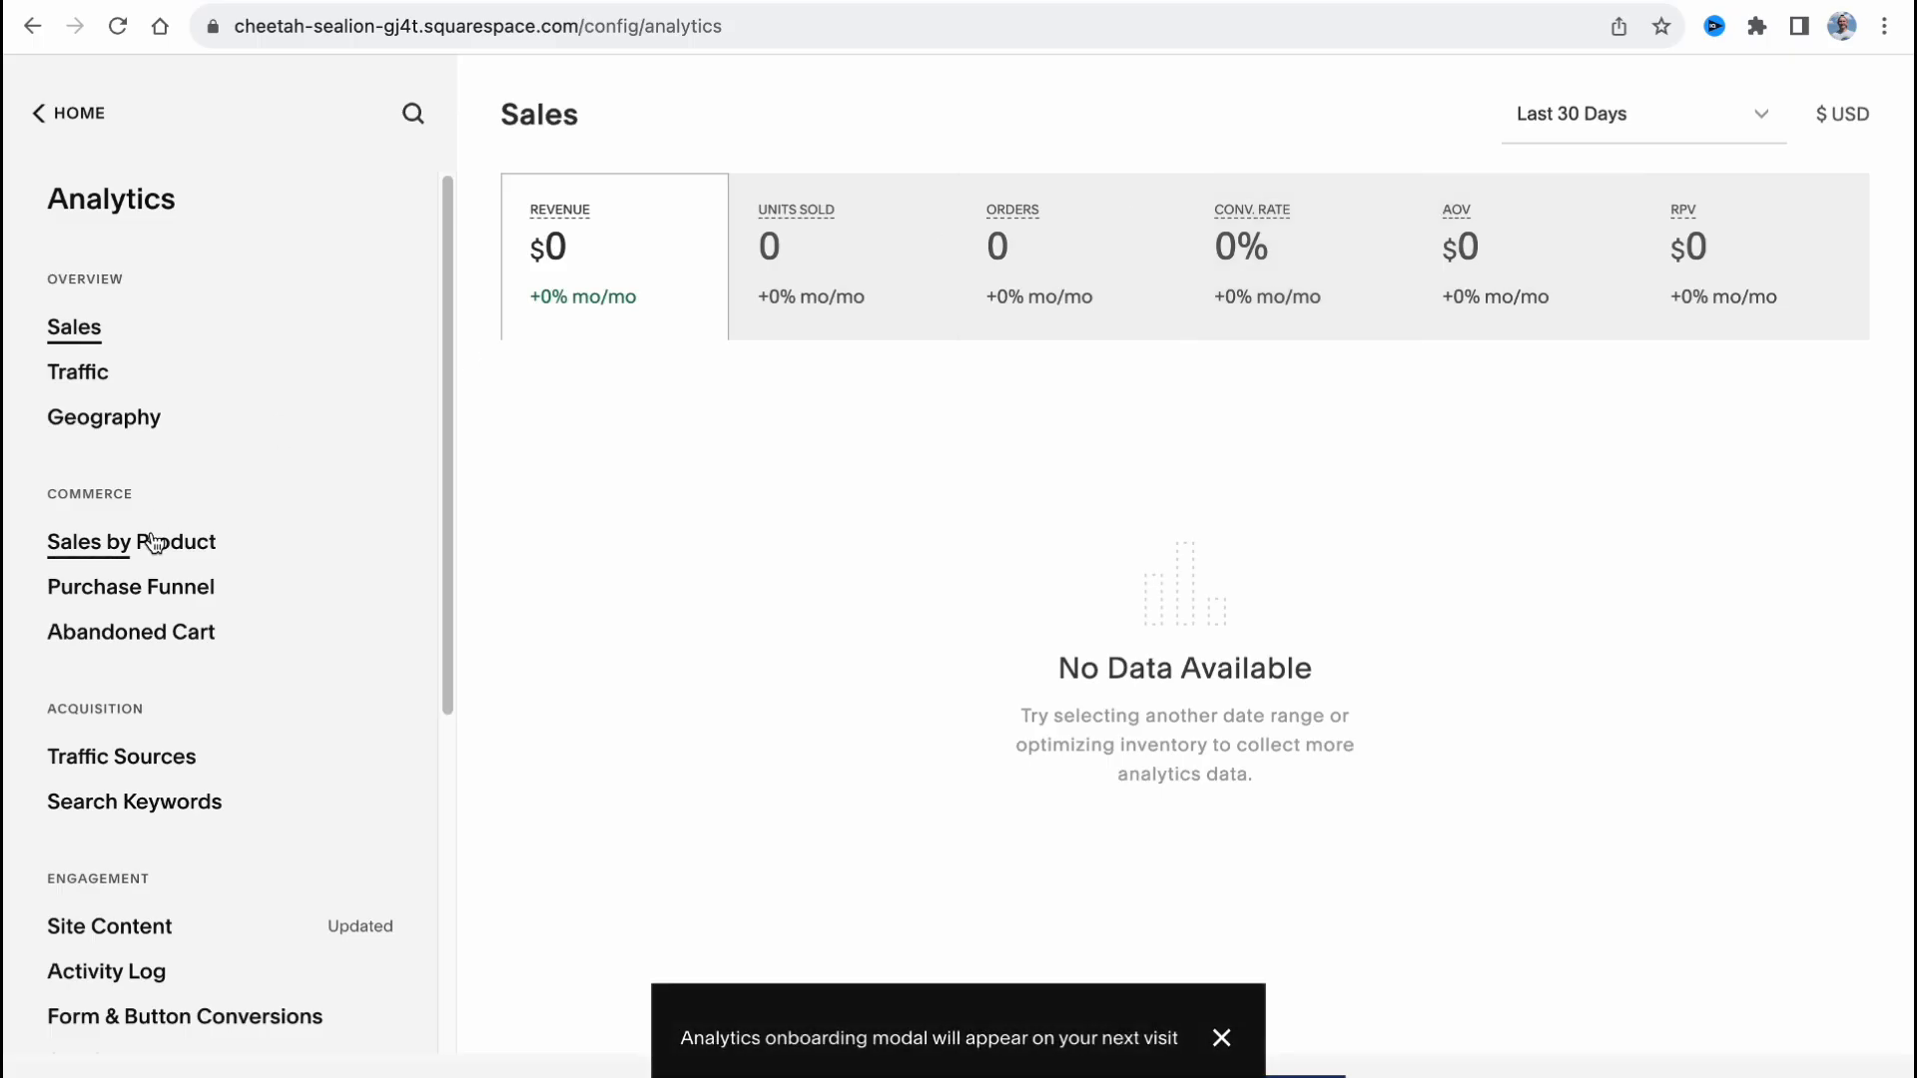
{"action": "left_click", "coordinate": [152, 542]}
{"action": "left_click", "coordinate": [168, 588]}
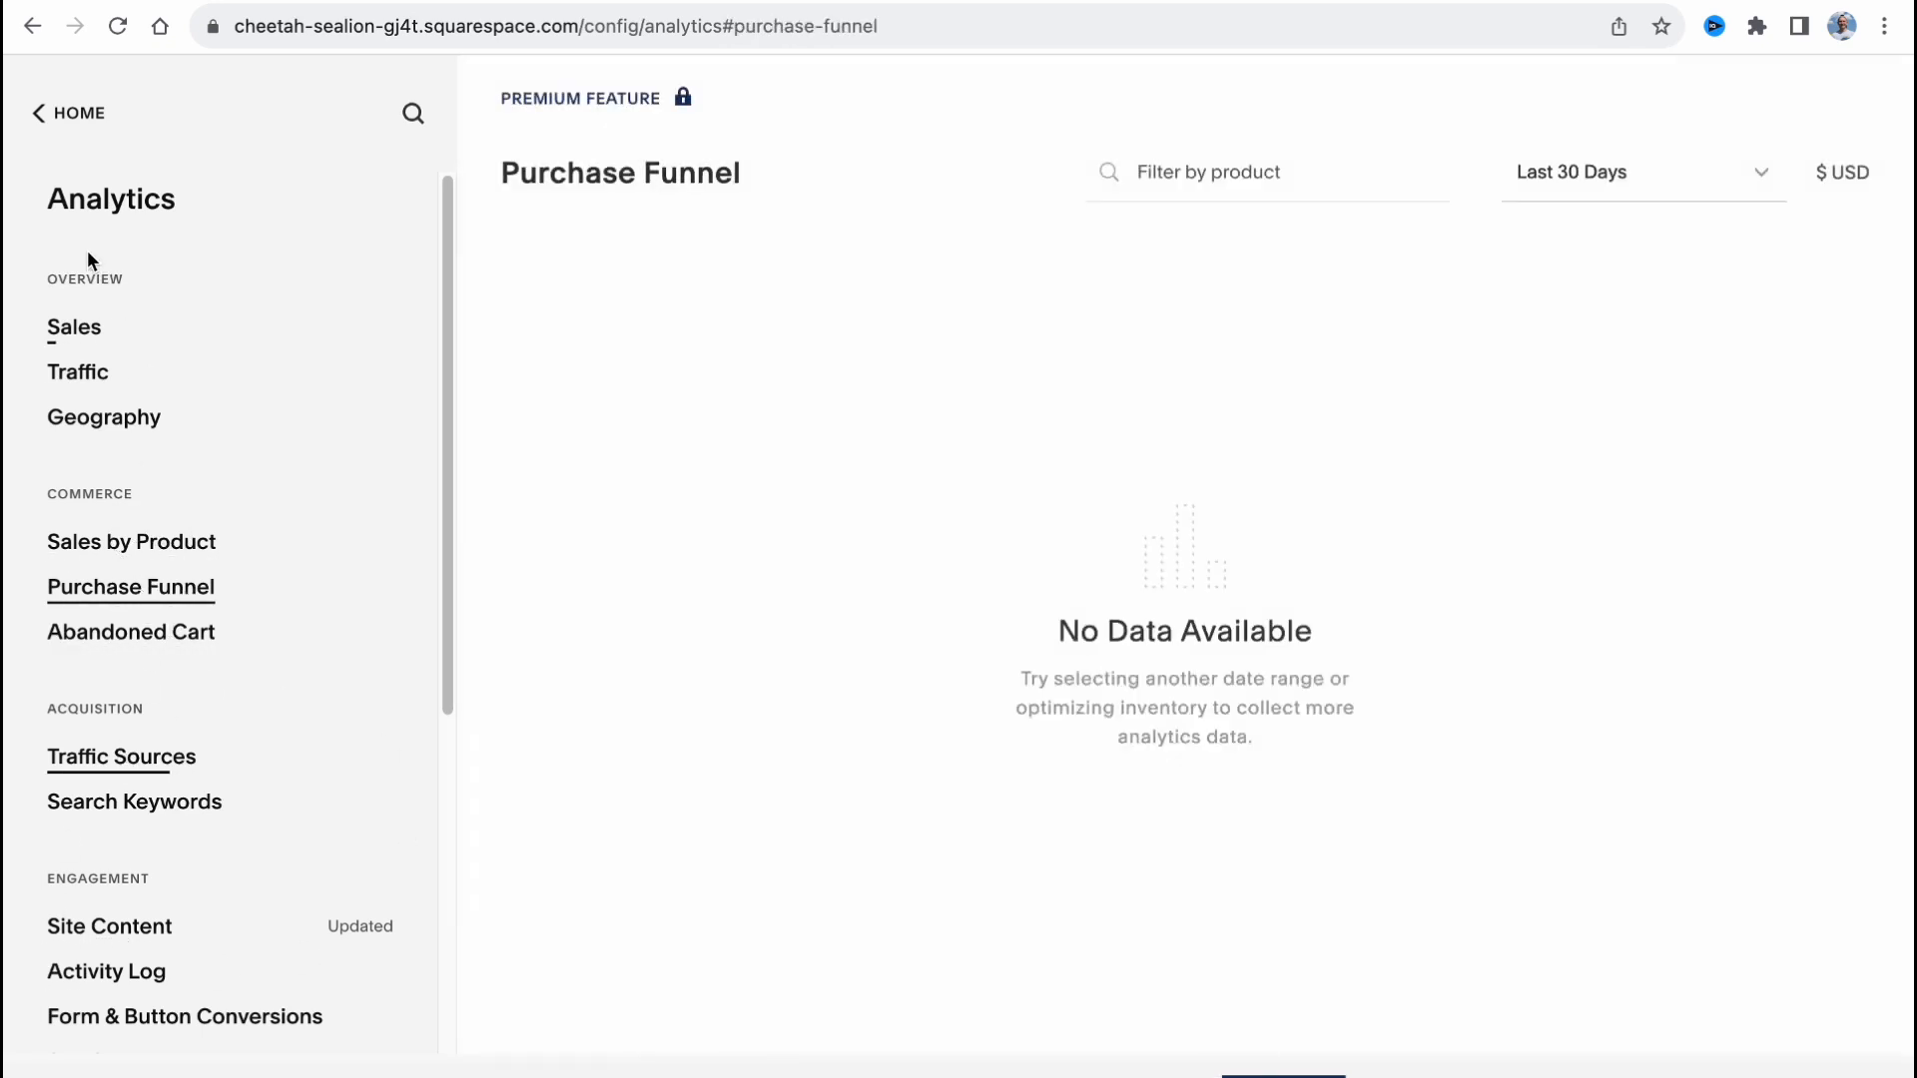
{"action": "left_click", "coordinate": [75, 120]}
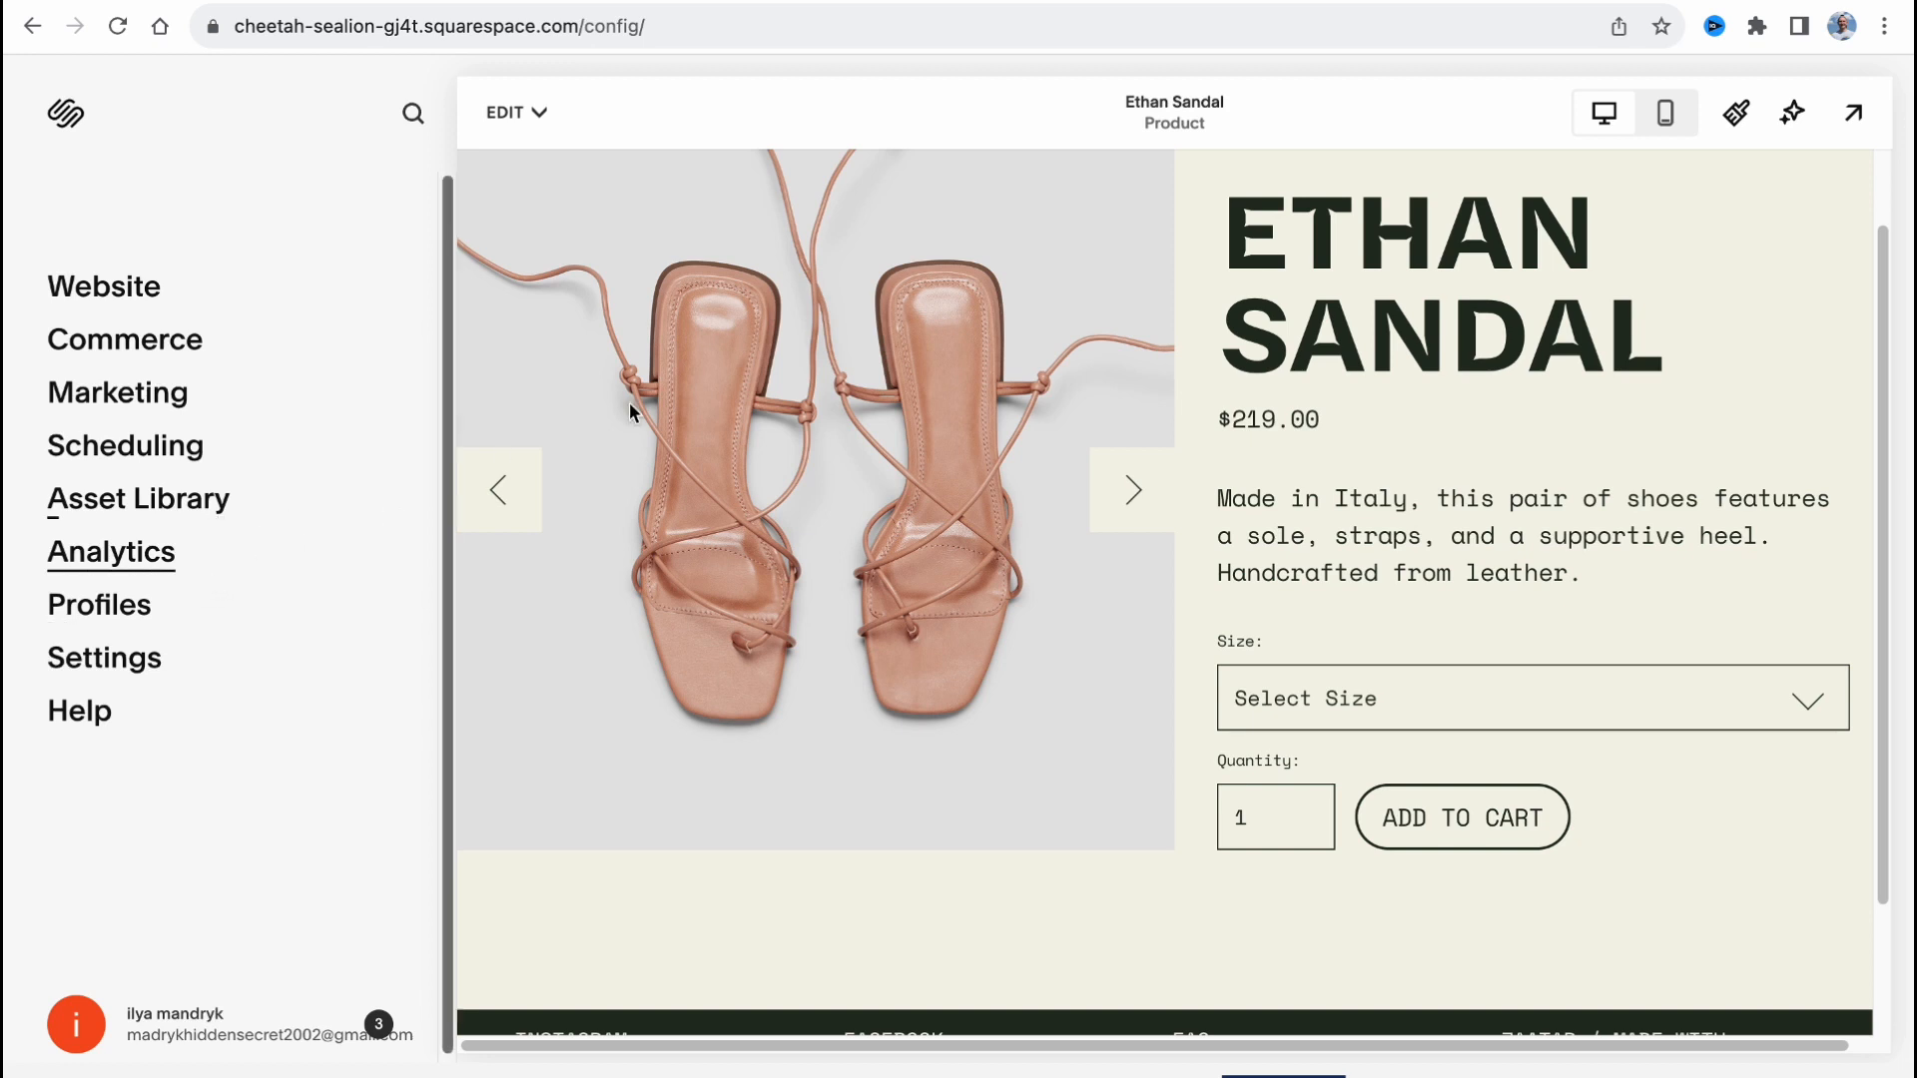
Open the Shop page from the website's main navigation for editing and look over its product grid.
{"action": "left_click", "coordinate": [160, 300]}
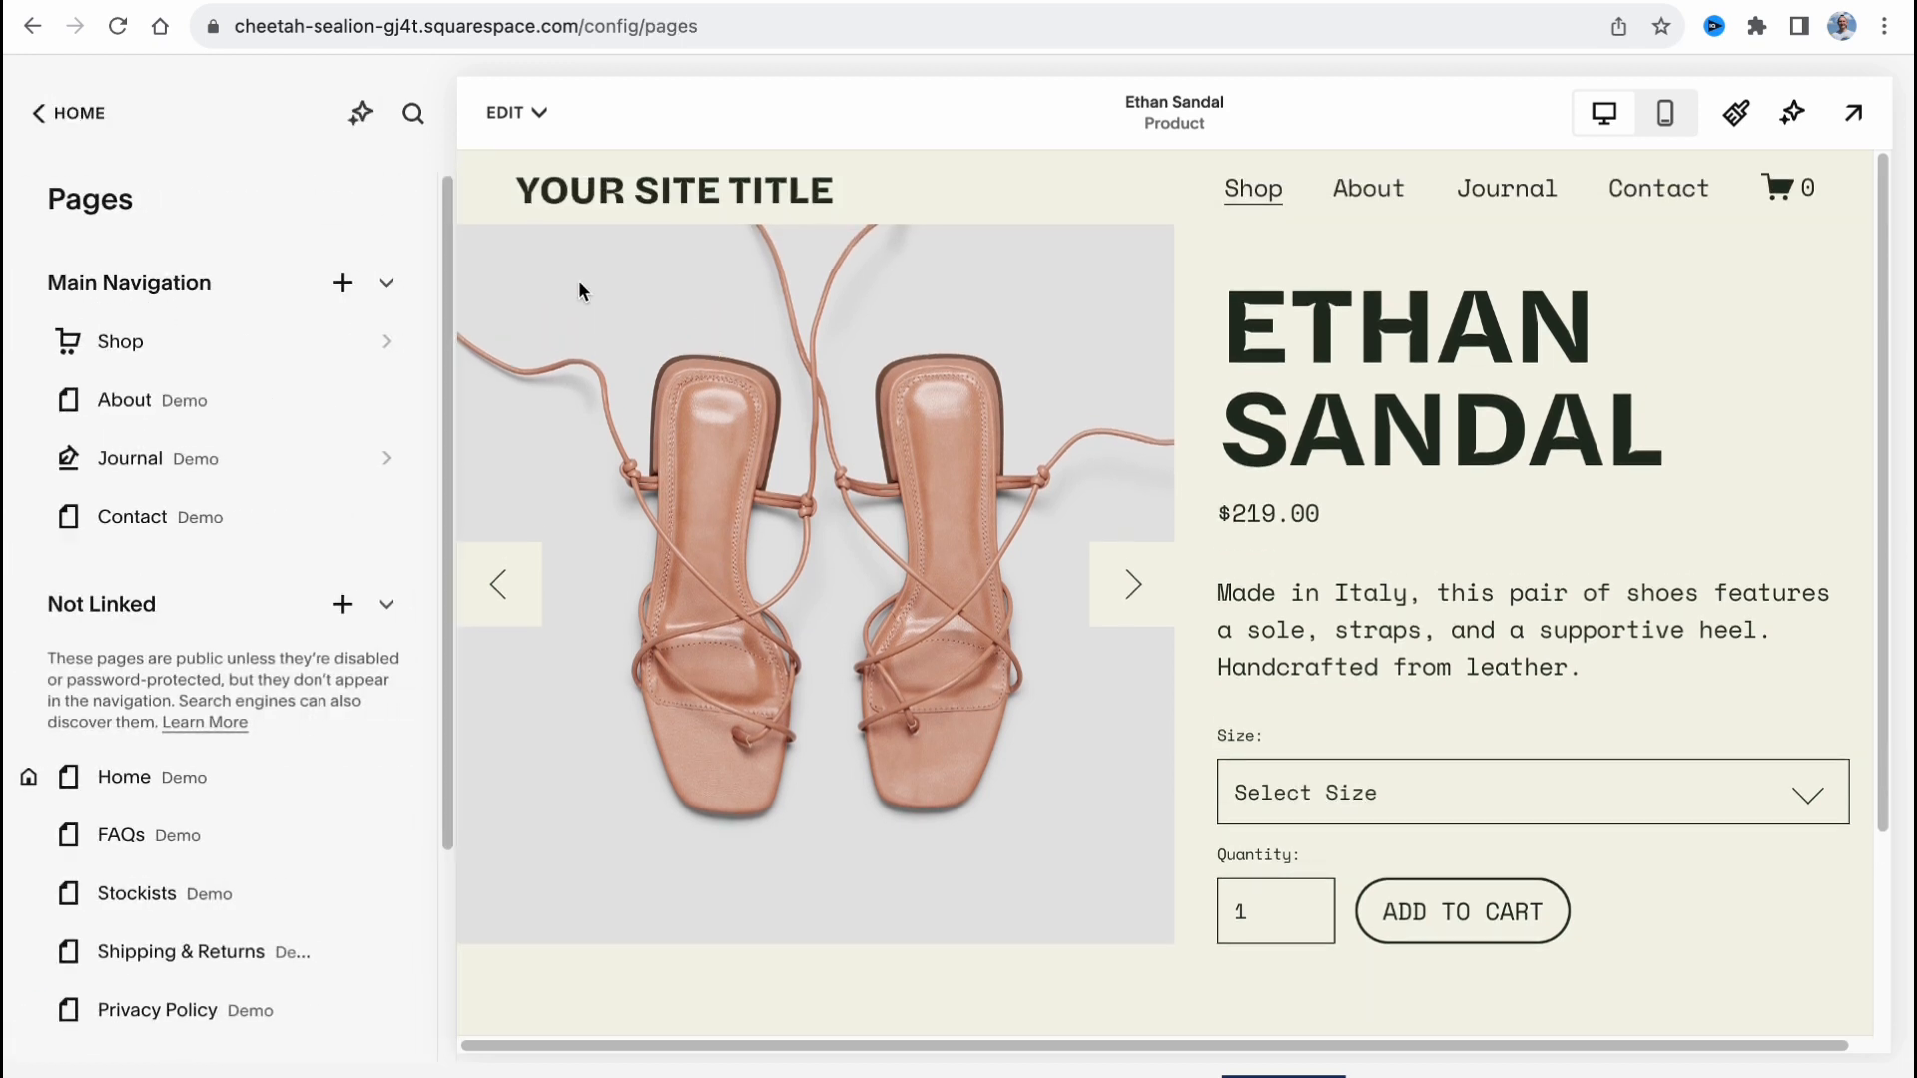
{"action": "left_click", "coordinate": [120, 341]}
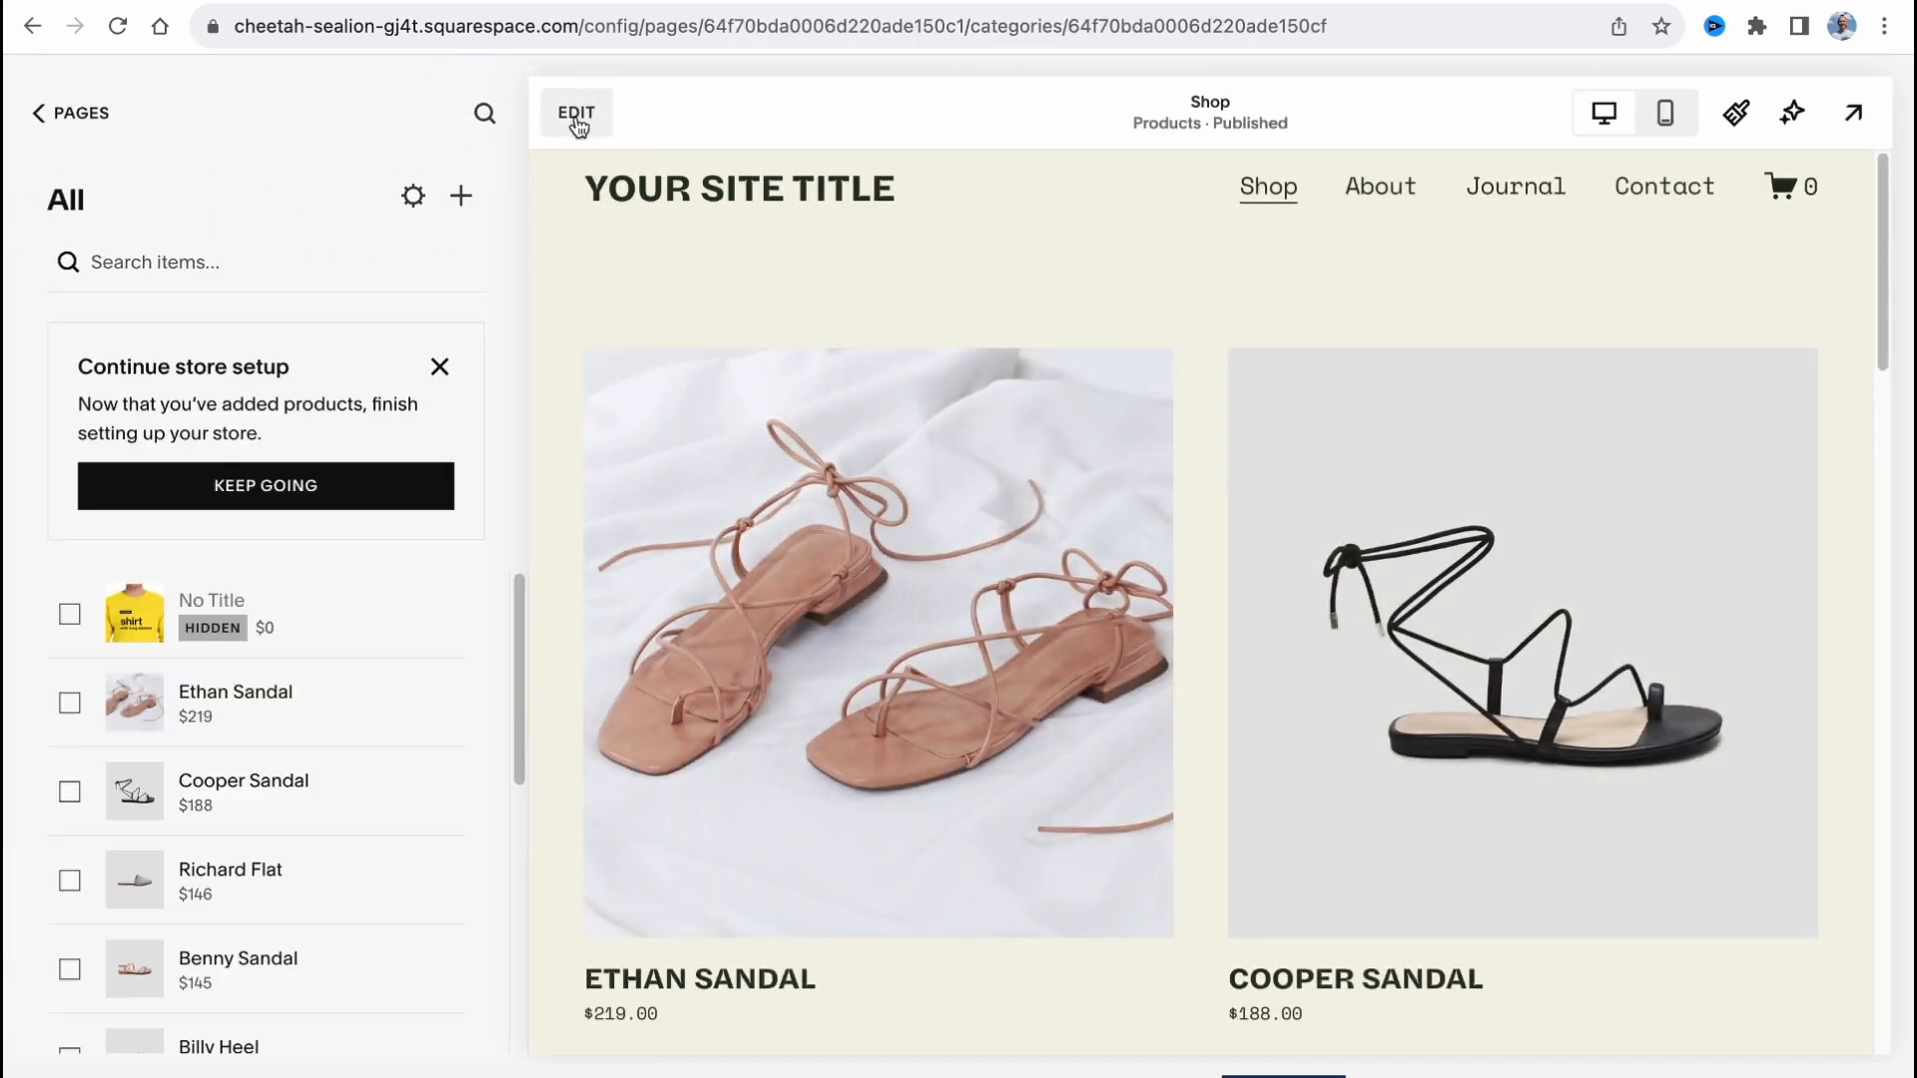
{"action": "left_click", "coordinate": [573, 114]}
{"action": "scroll", "coordinate": [945, 483], "scroll_direction": "down", "scroll_amount": 8}
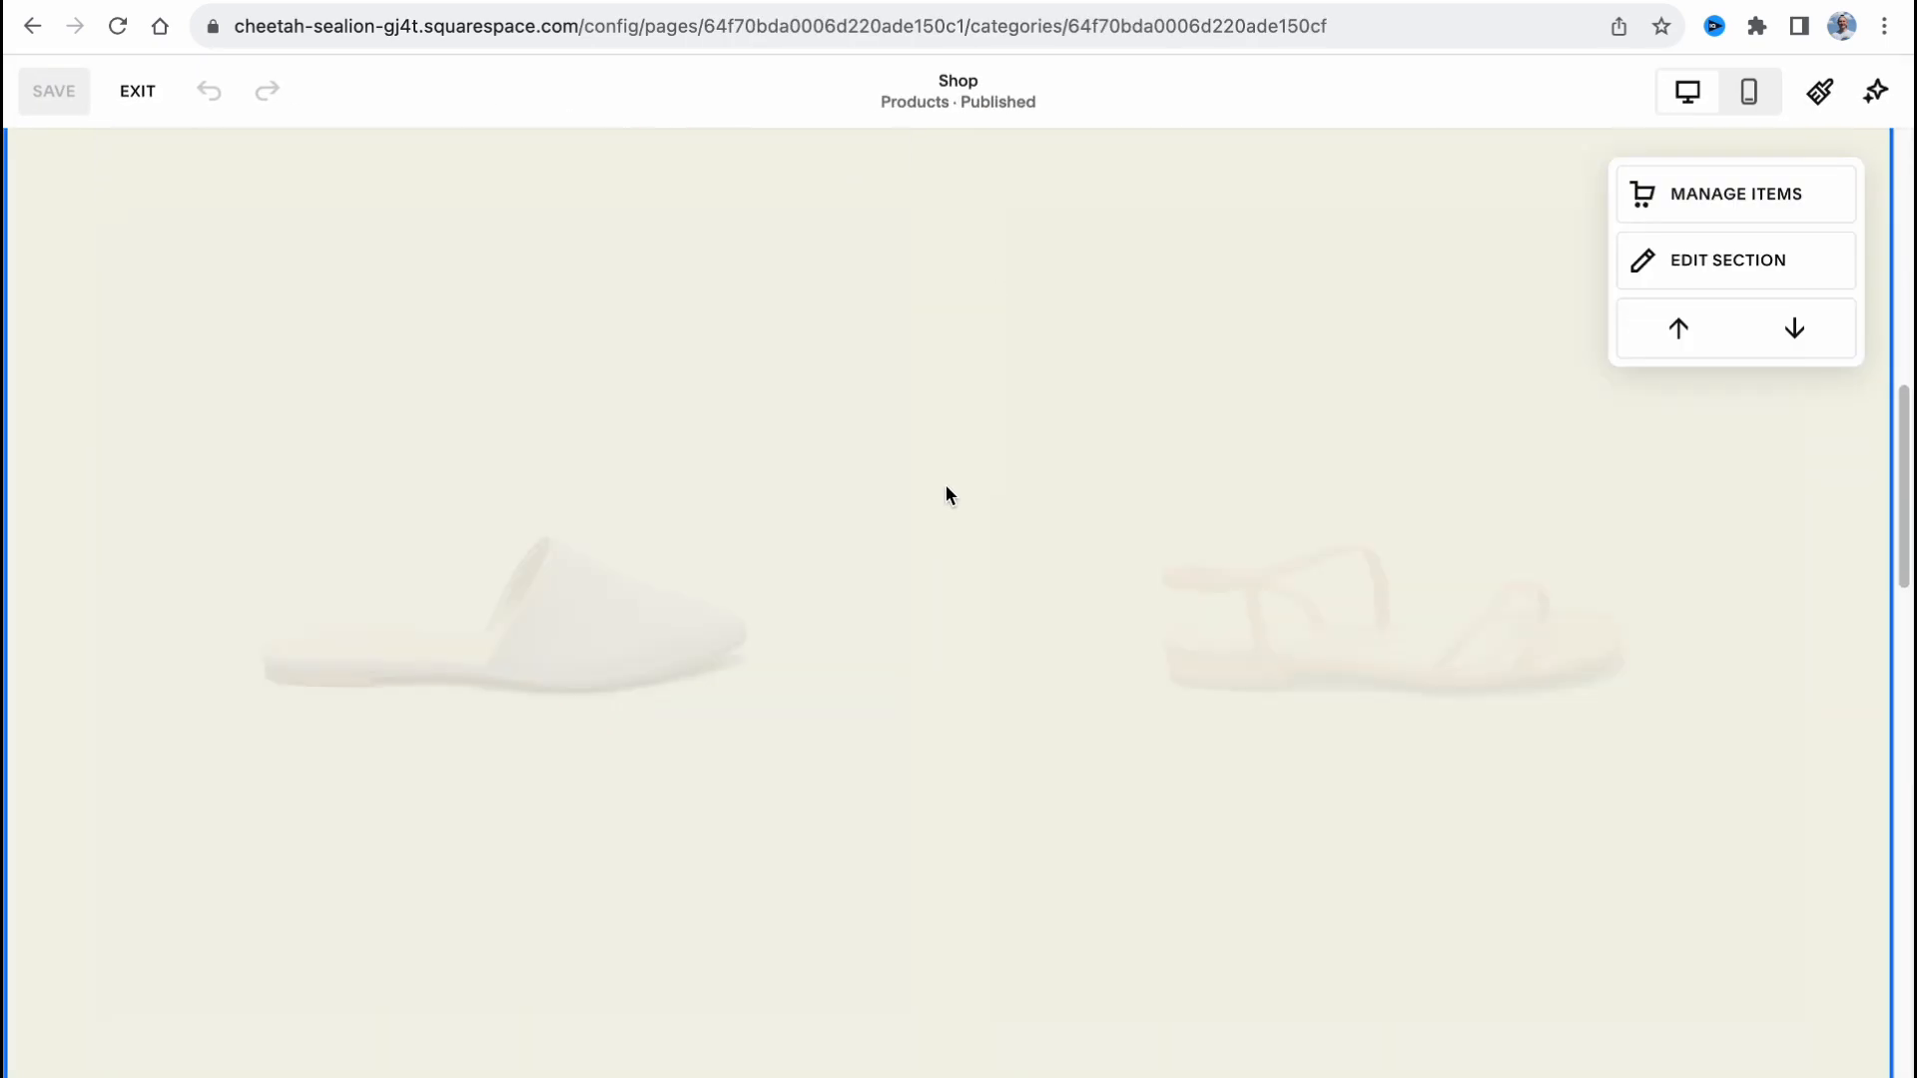
{"action": "scroll", "coordinate": [942, 482], "scroll_direction": "up", "scroll_amount": 15}
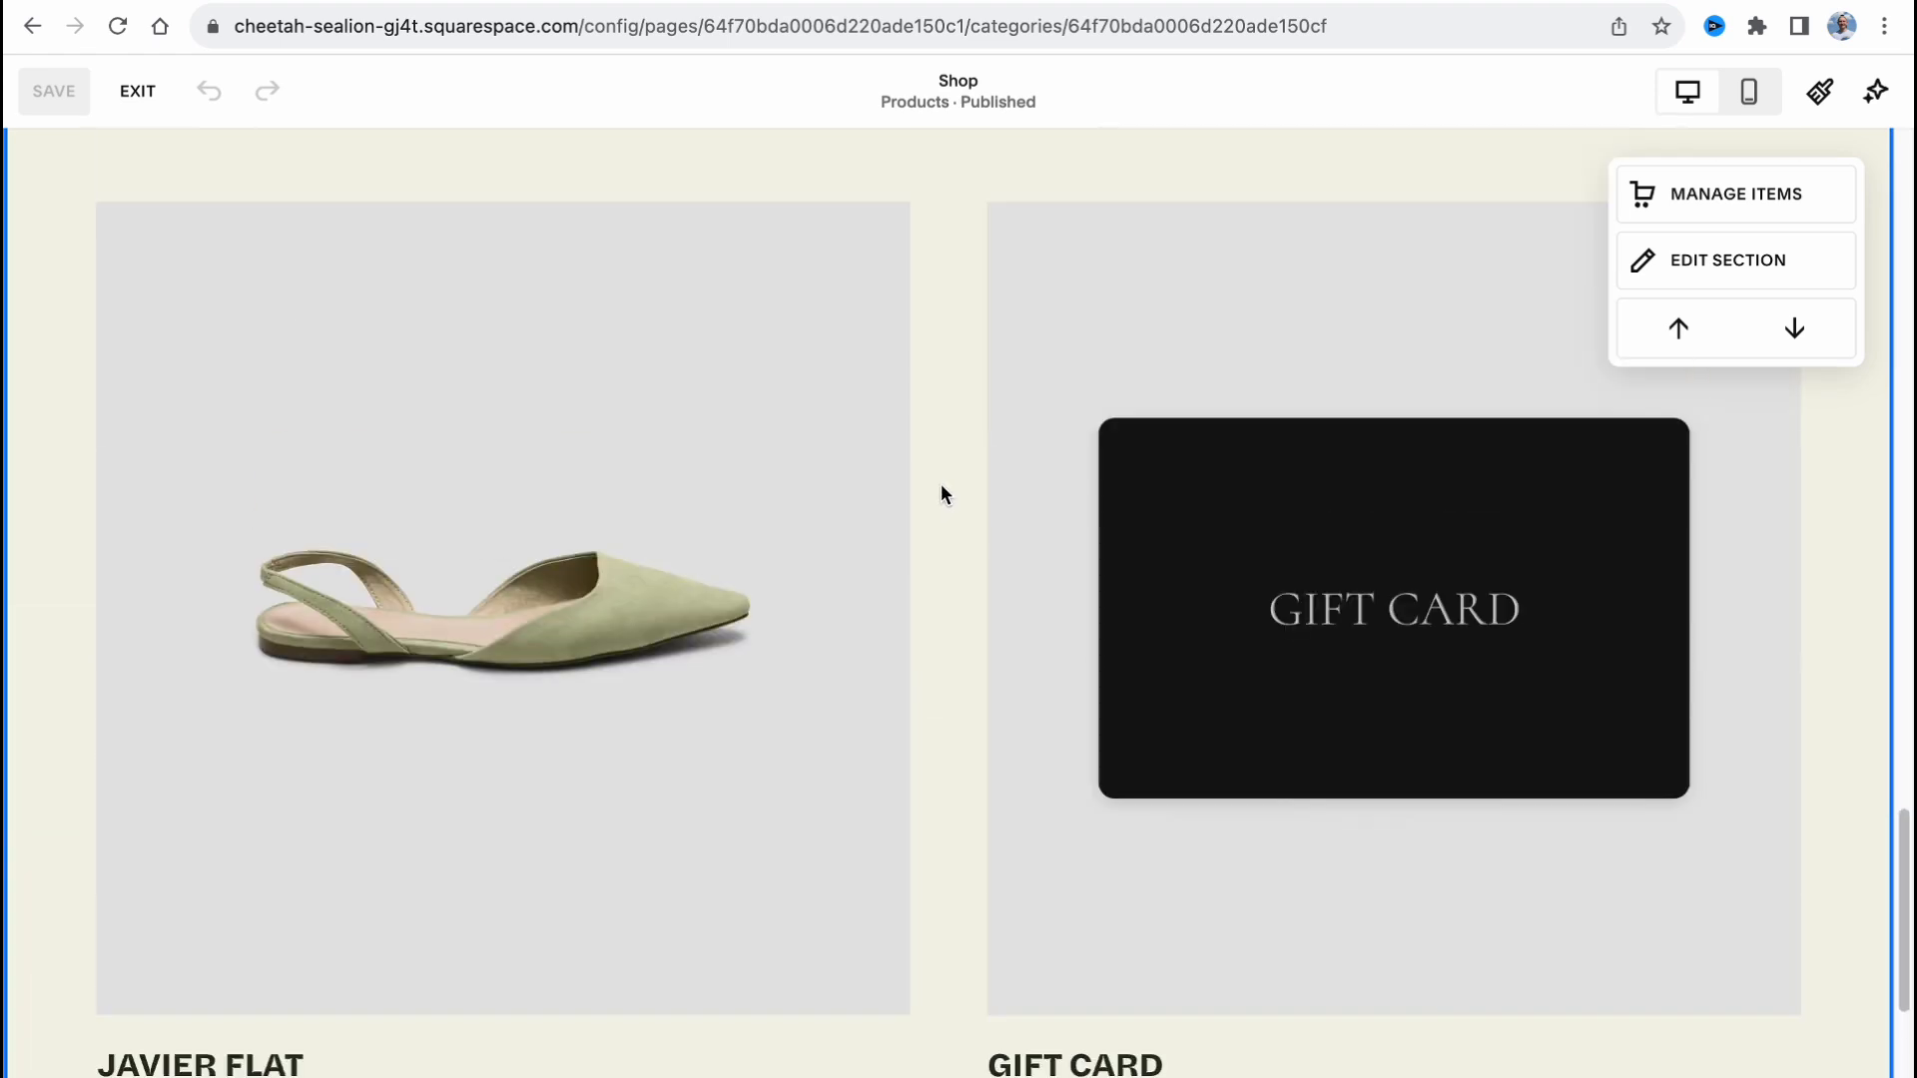
{"action": "scroll", "coordinate": [941, 483], "scroll_direction": "up", "scroll_amount": 10}
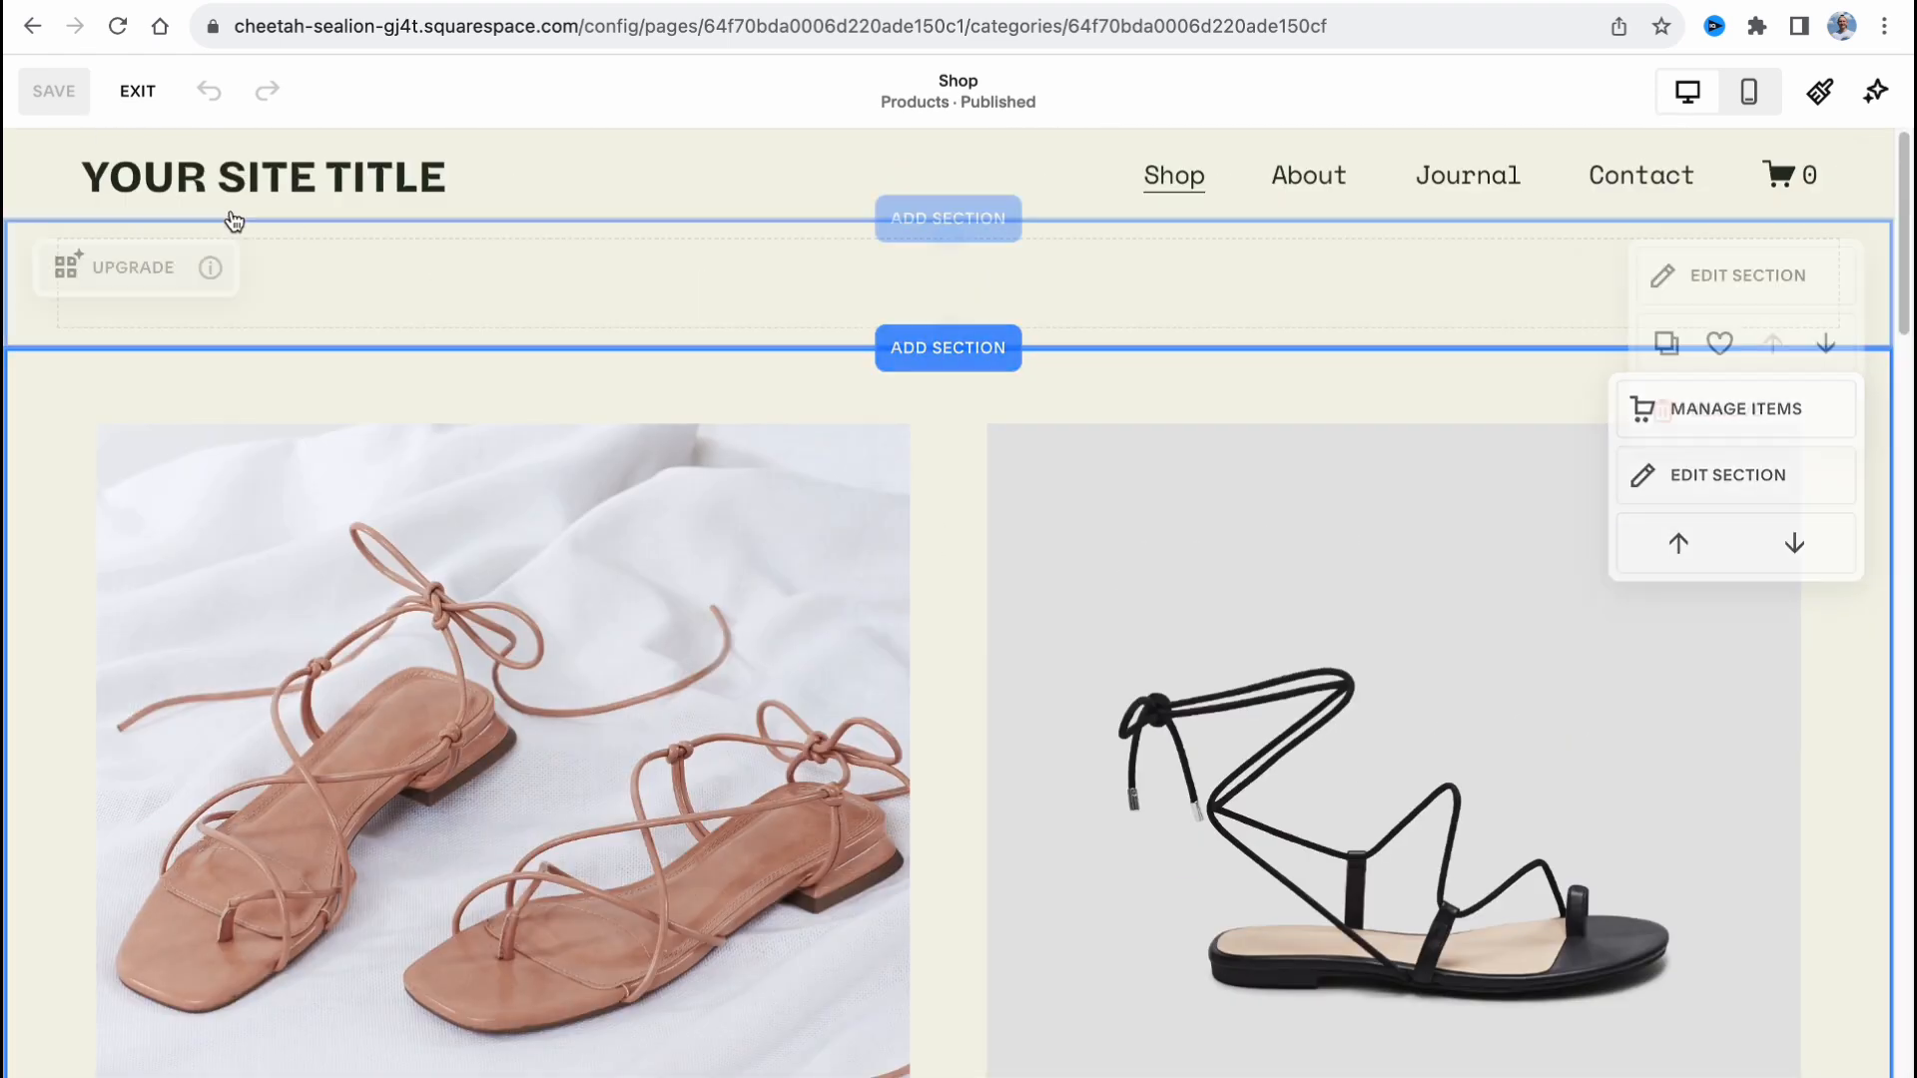
Set the site title in the header to "HelperMans Store of T-Shirts".
{"action": "left_click", "coordinate": [235, 177]}
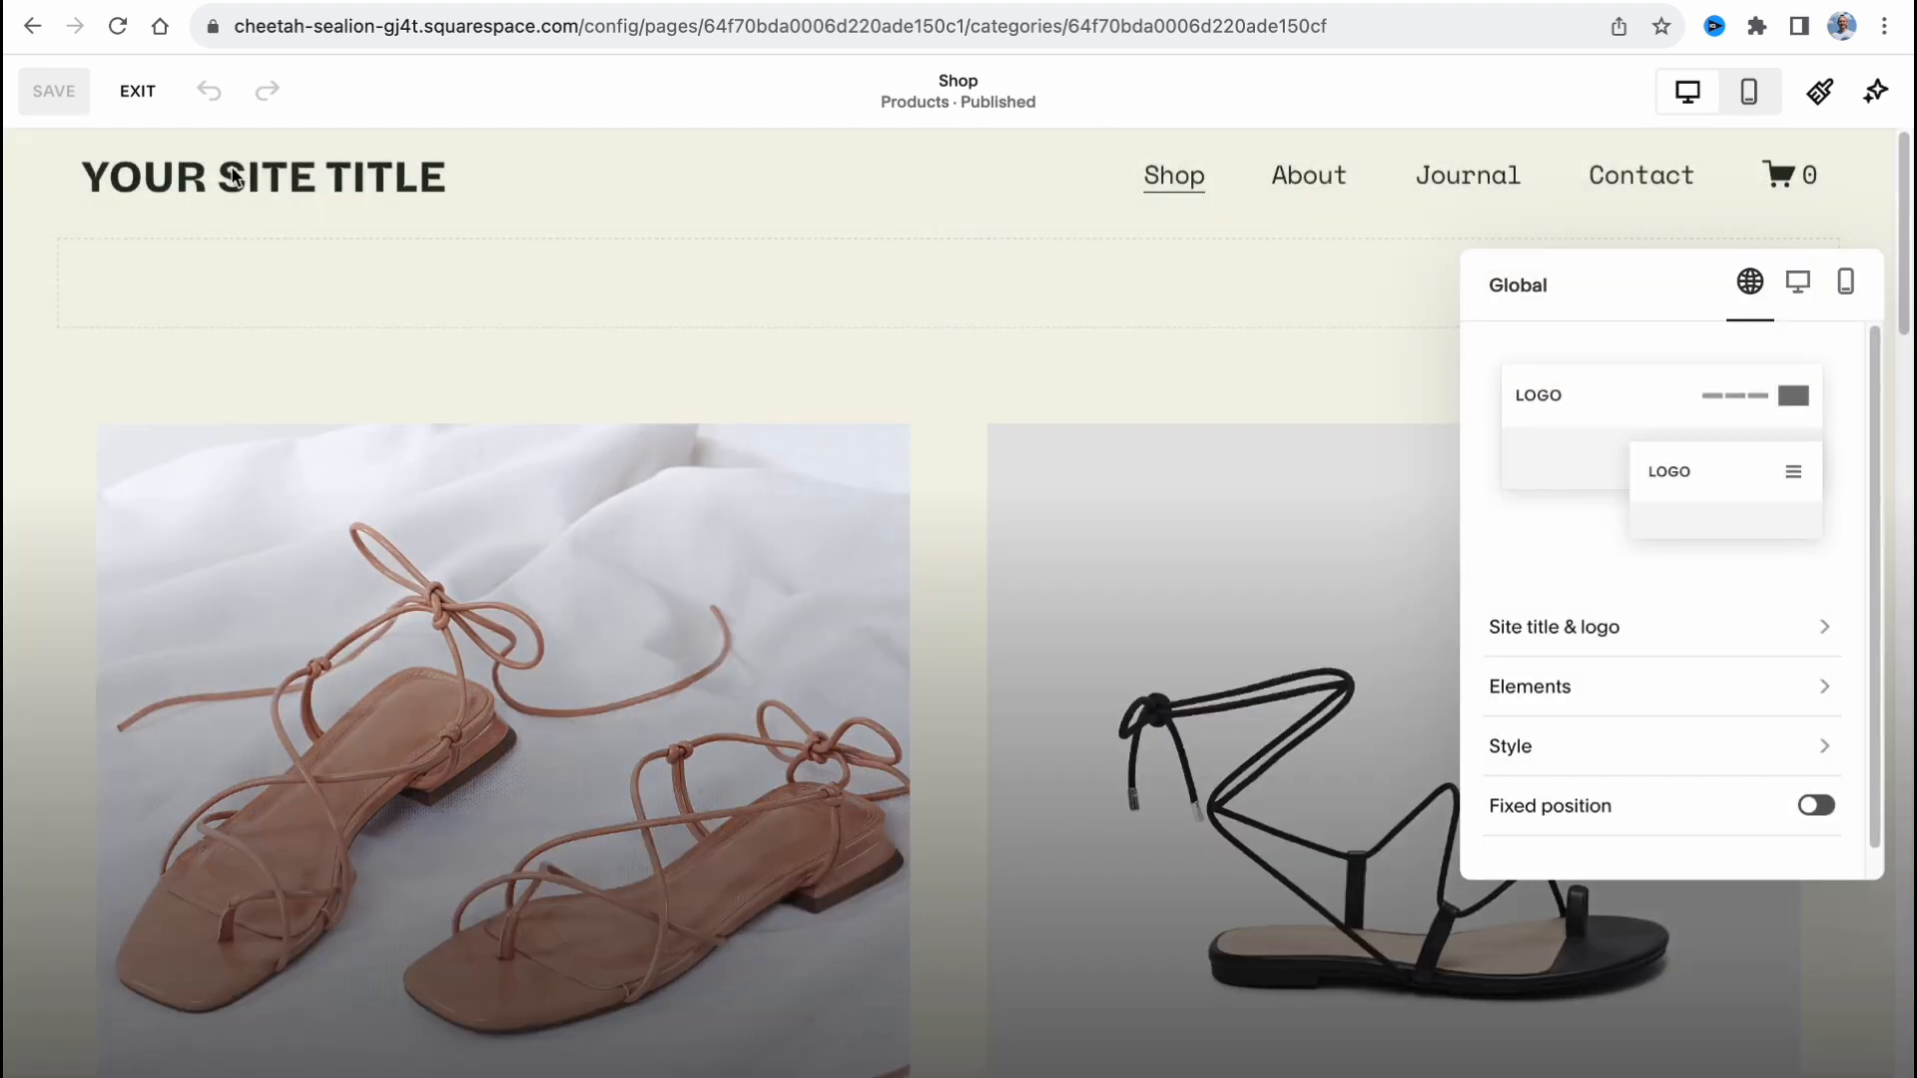
{"action": "left_click", "coordinate": [1620, 629]}
{"action": "left_click", "coordinate": [1652, 376]}
{"action": "triple_click", "coordinate": [1681, 374]}
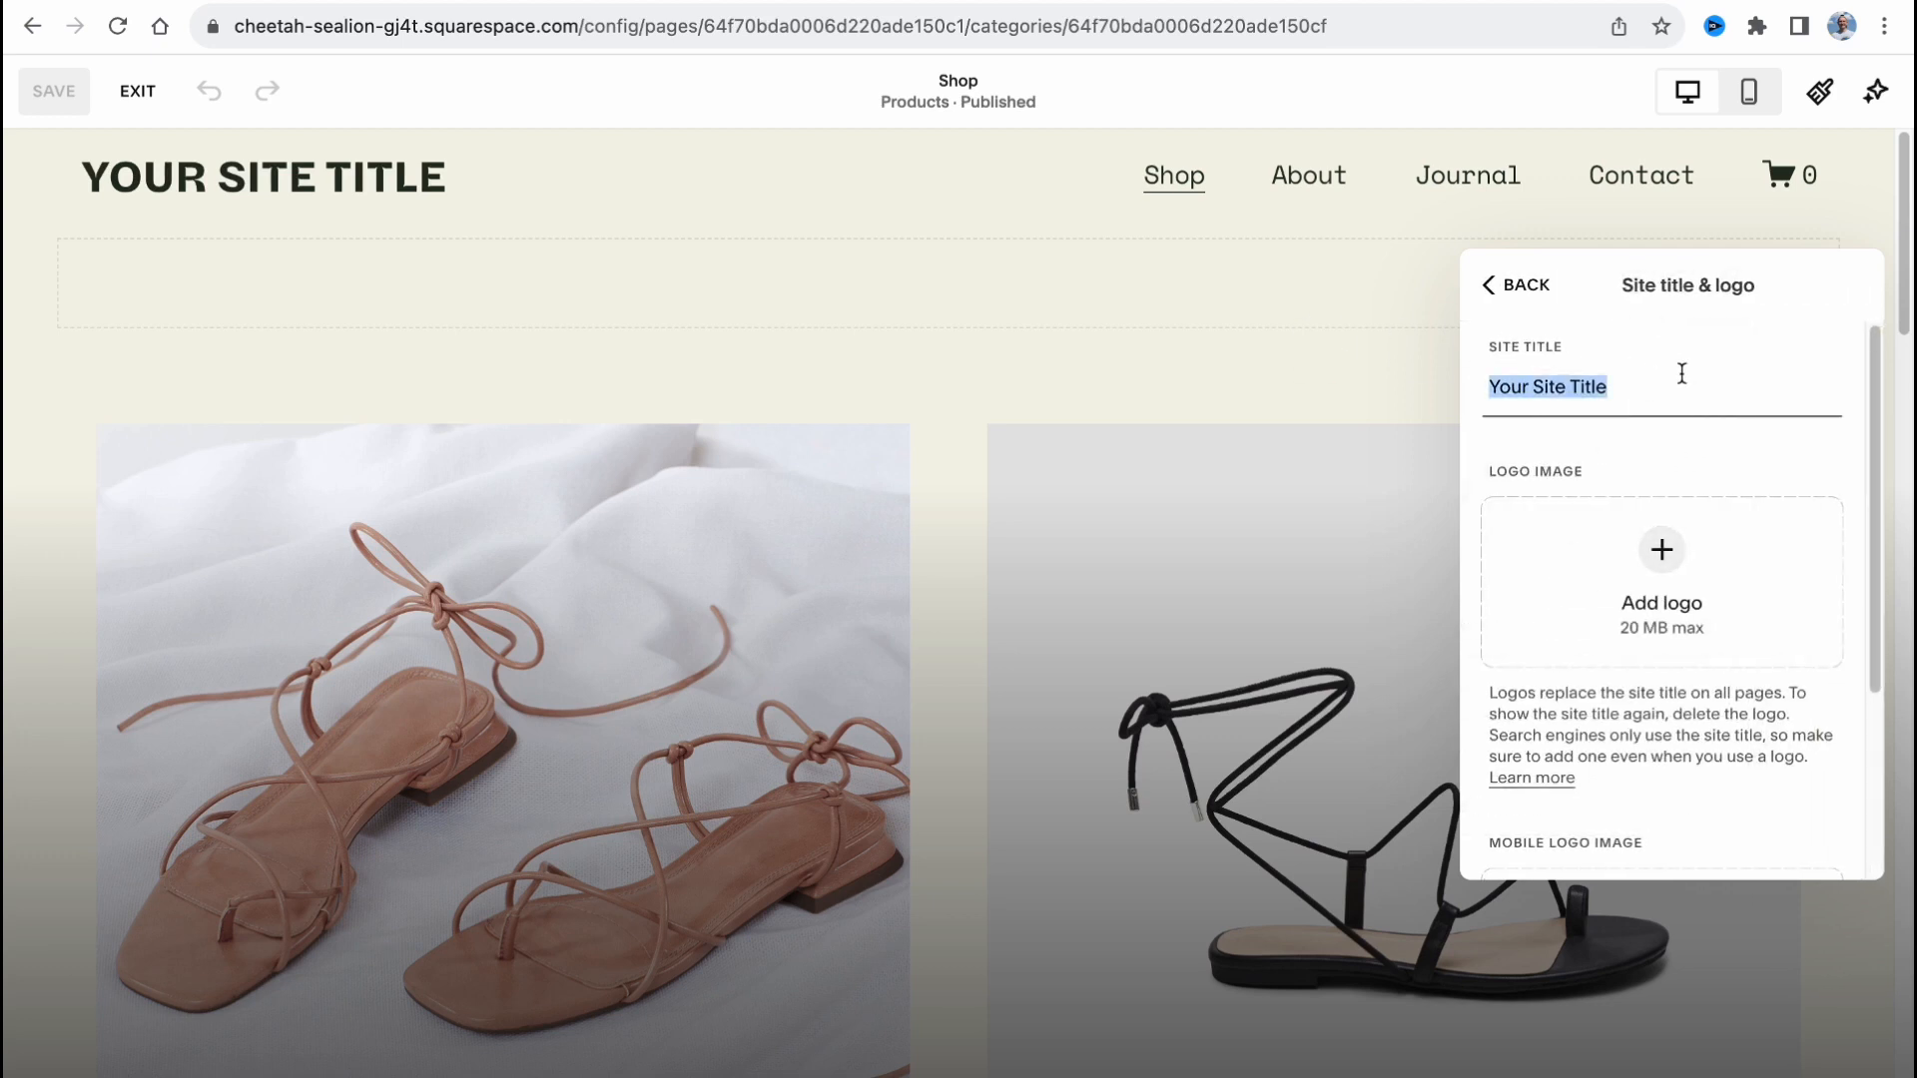
{"action": "type", "text": "Helper"}
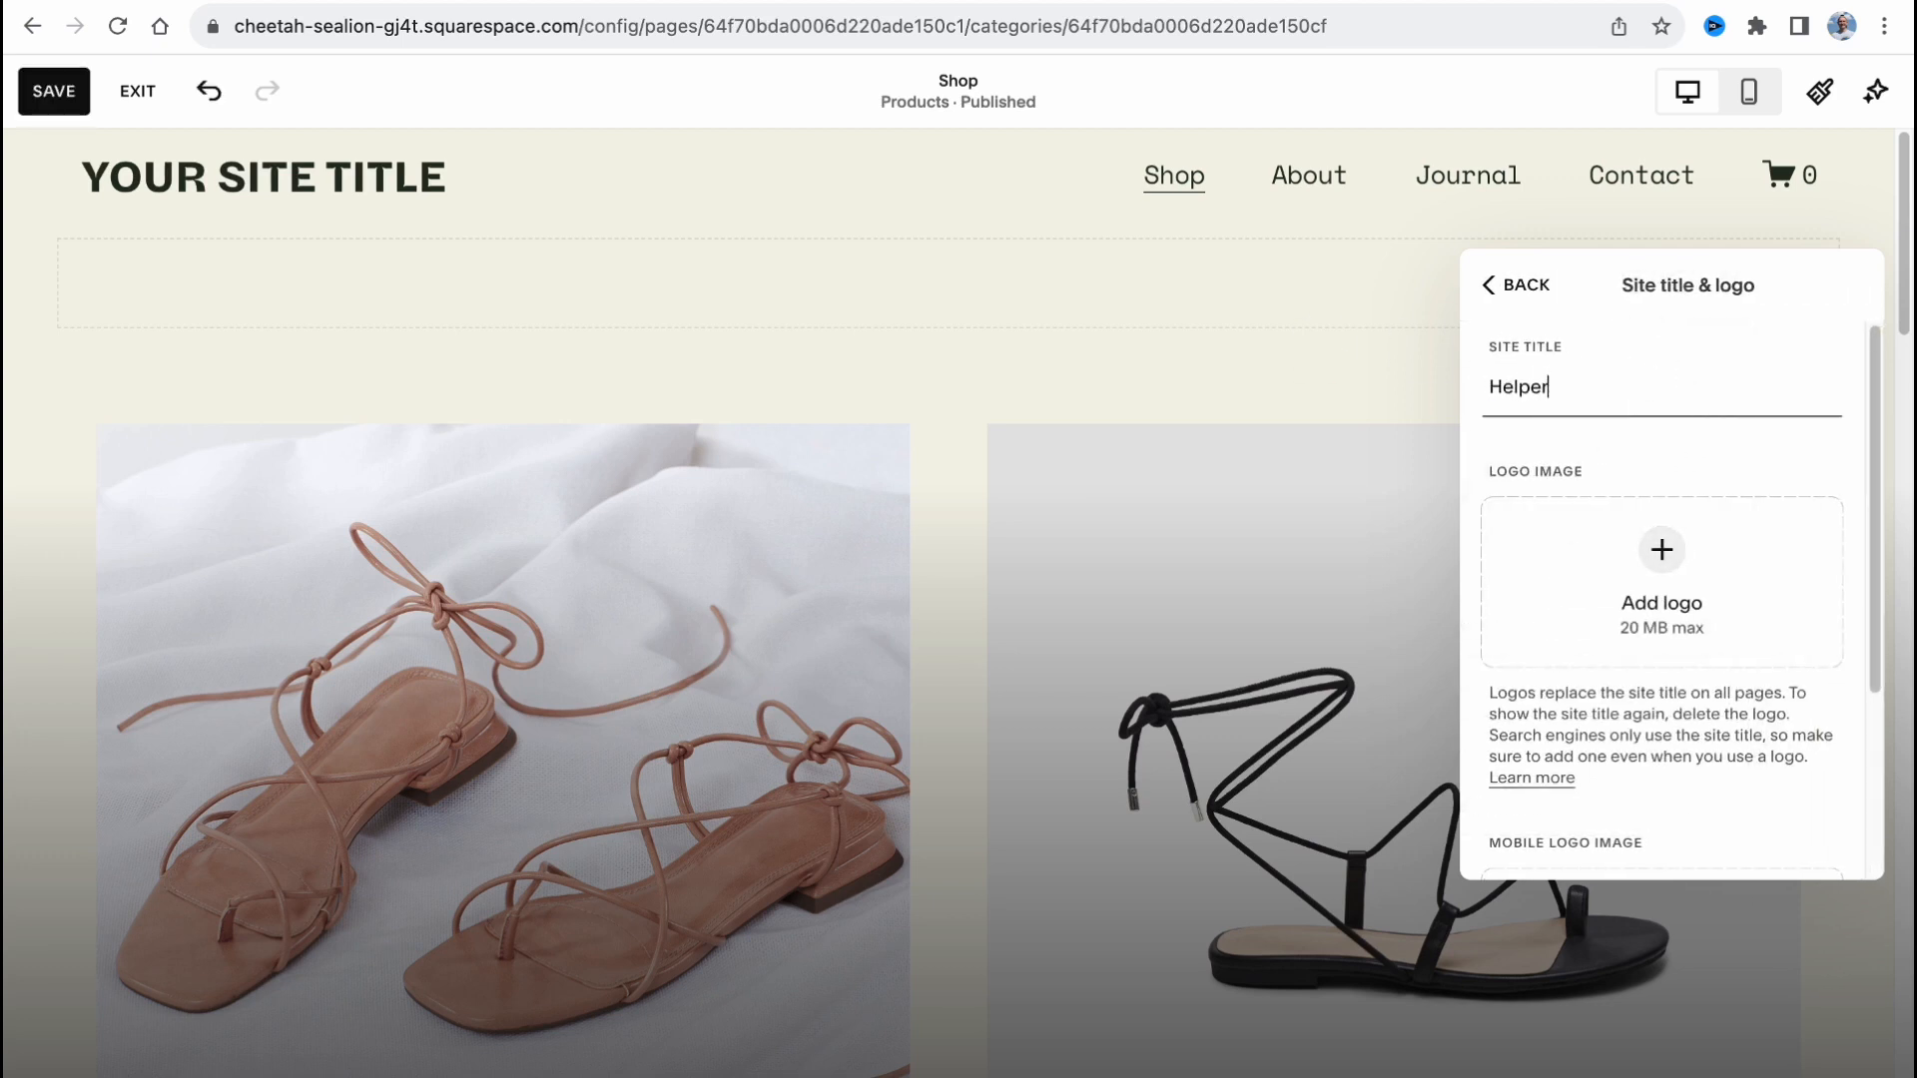
{"action": "type", "text": "Mans Store"}
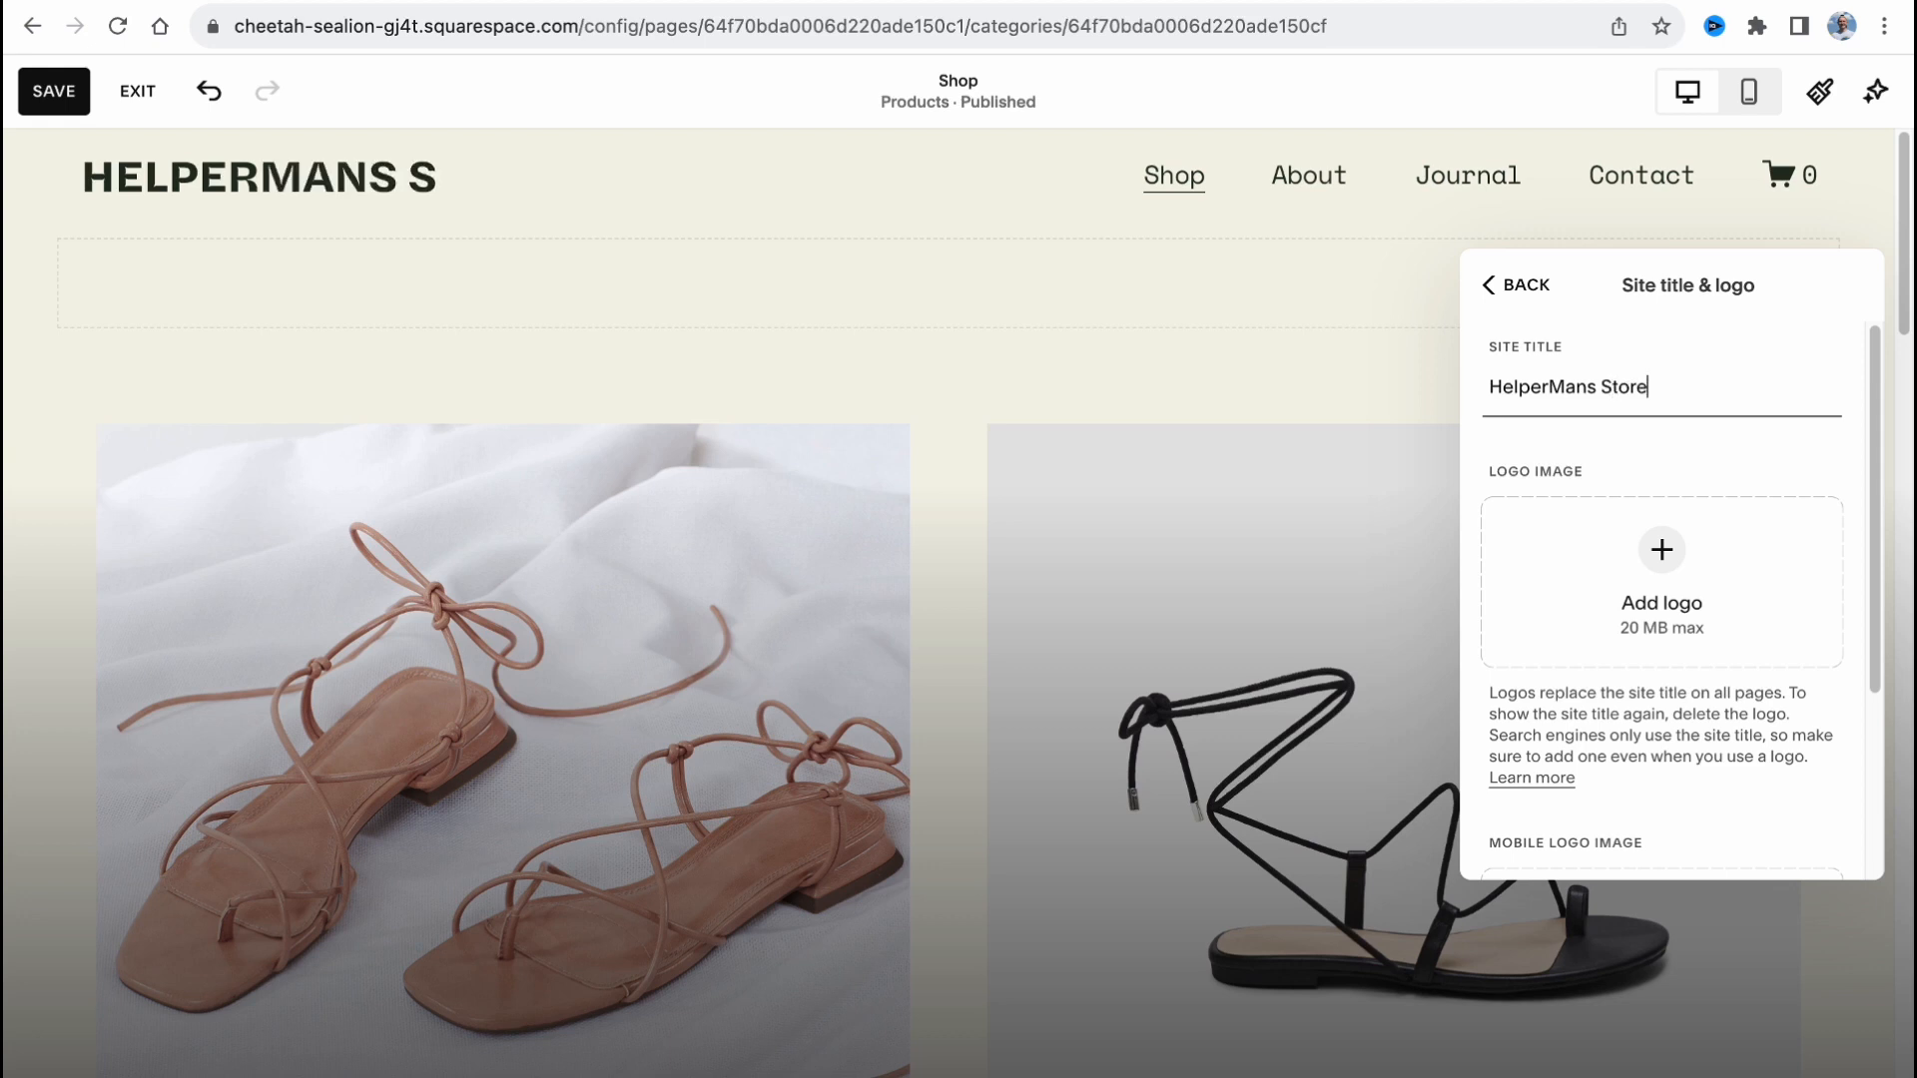
{"action": "type", "text": " of R"}
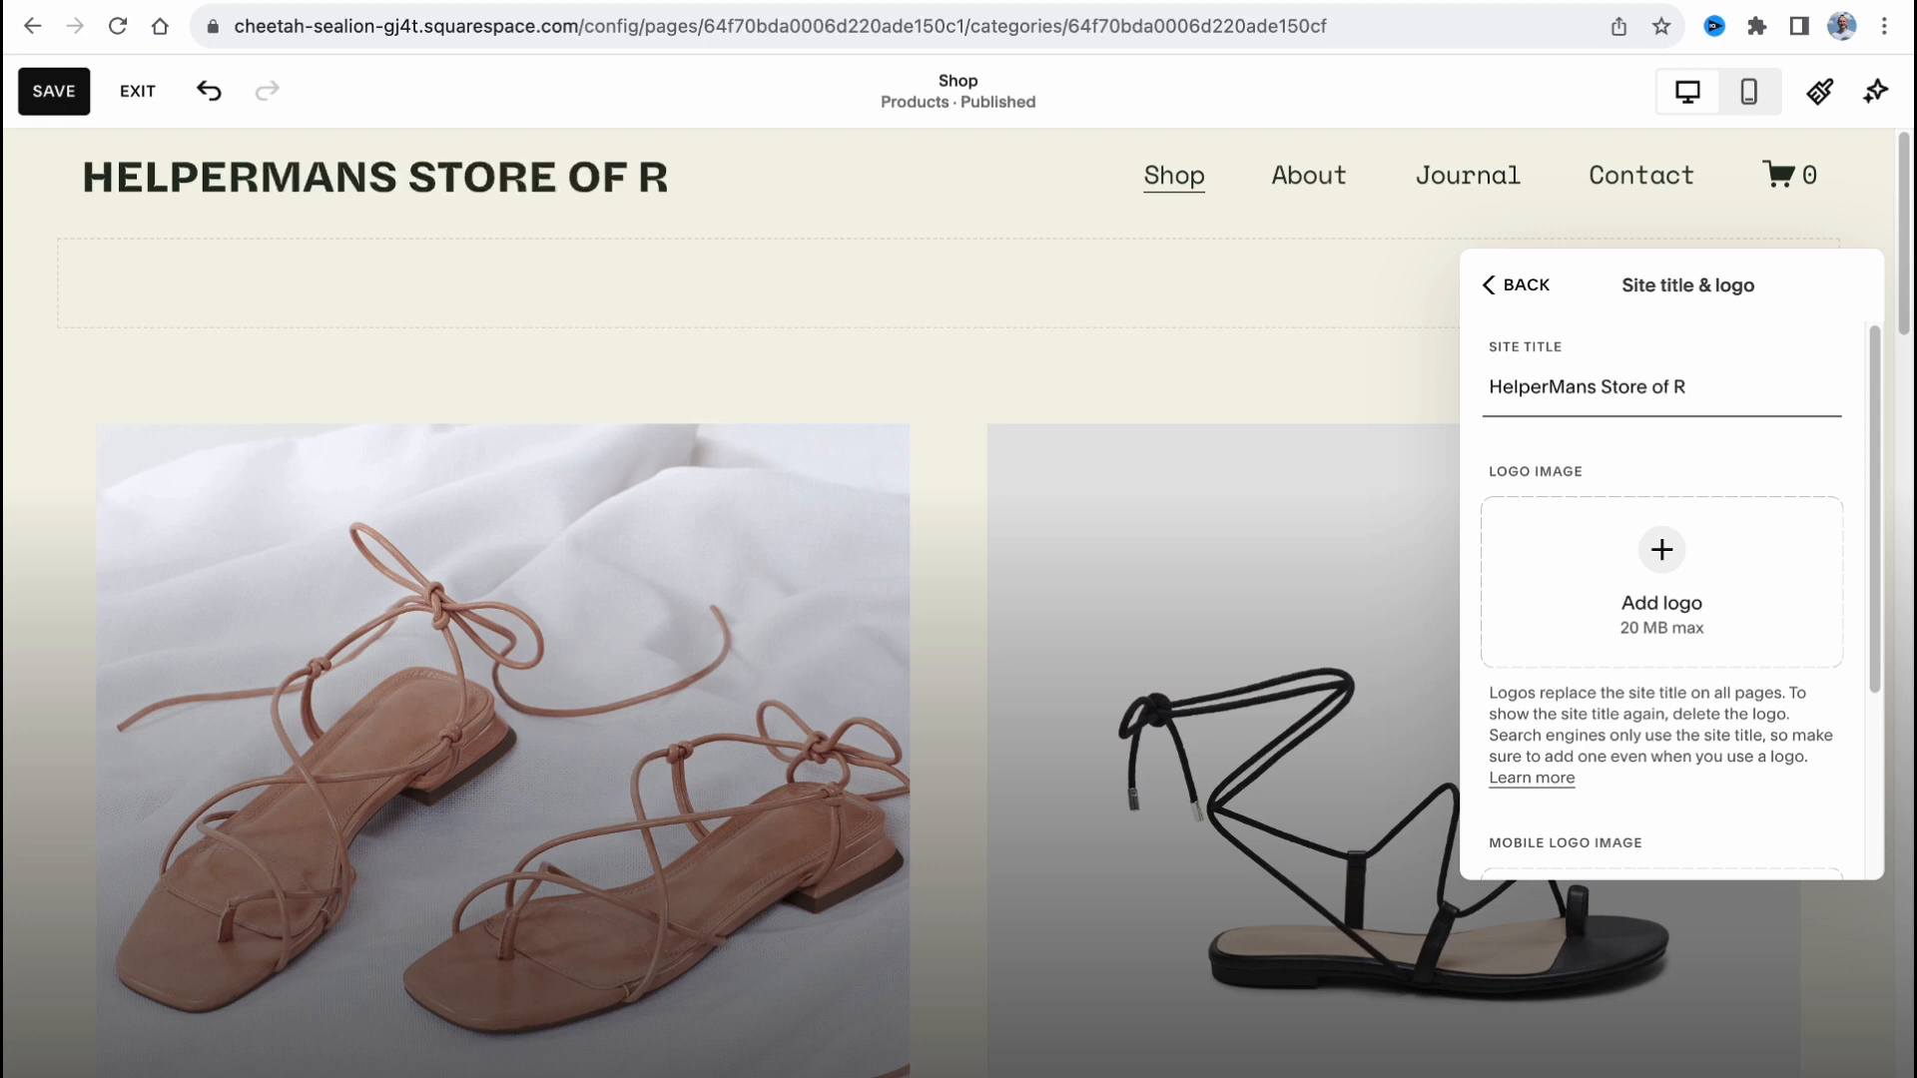
{"action": "key", "text": "BackSpace"}
{"action": "key", "text": "BackSpace"}
{"action": "type", "text": "T-Shirts"}
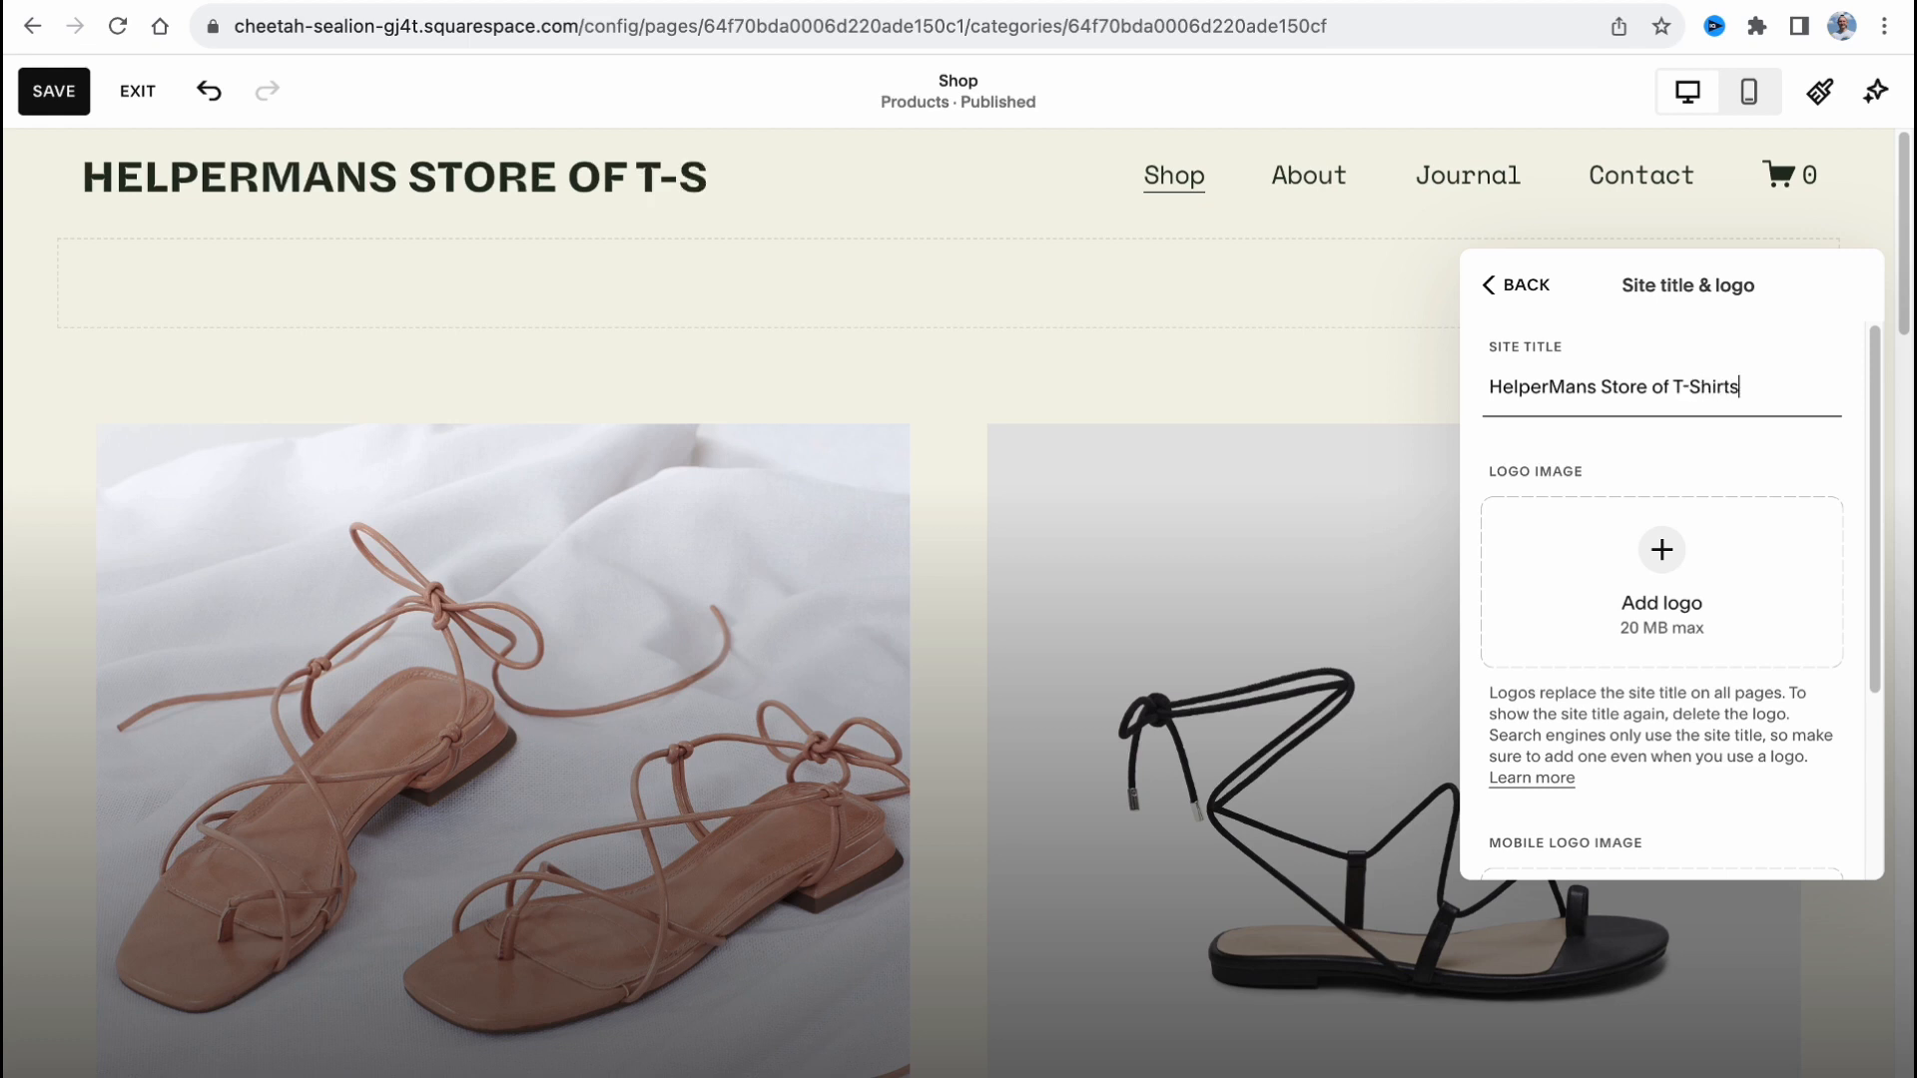
{"action": "left_click", "coordinate": [1508, 289]}
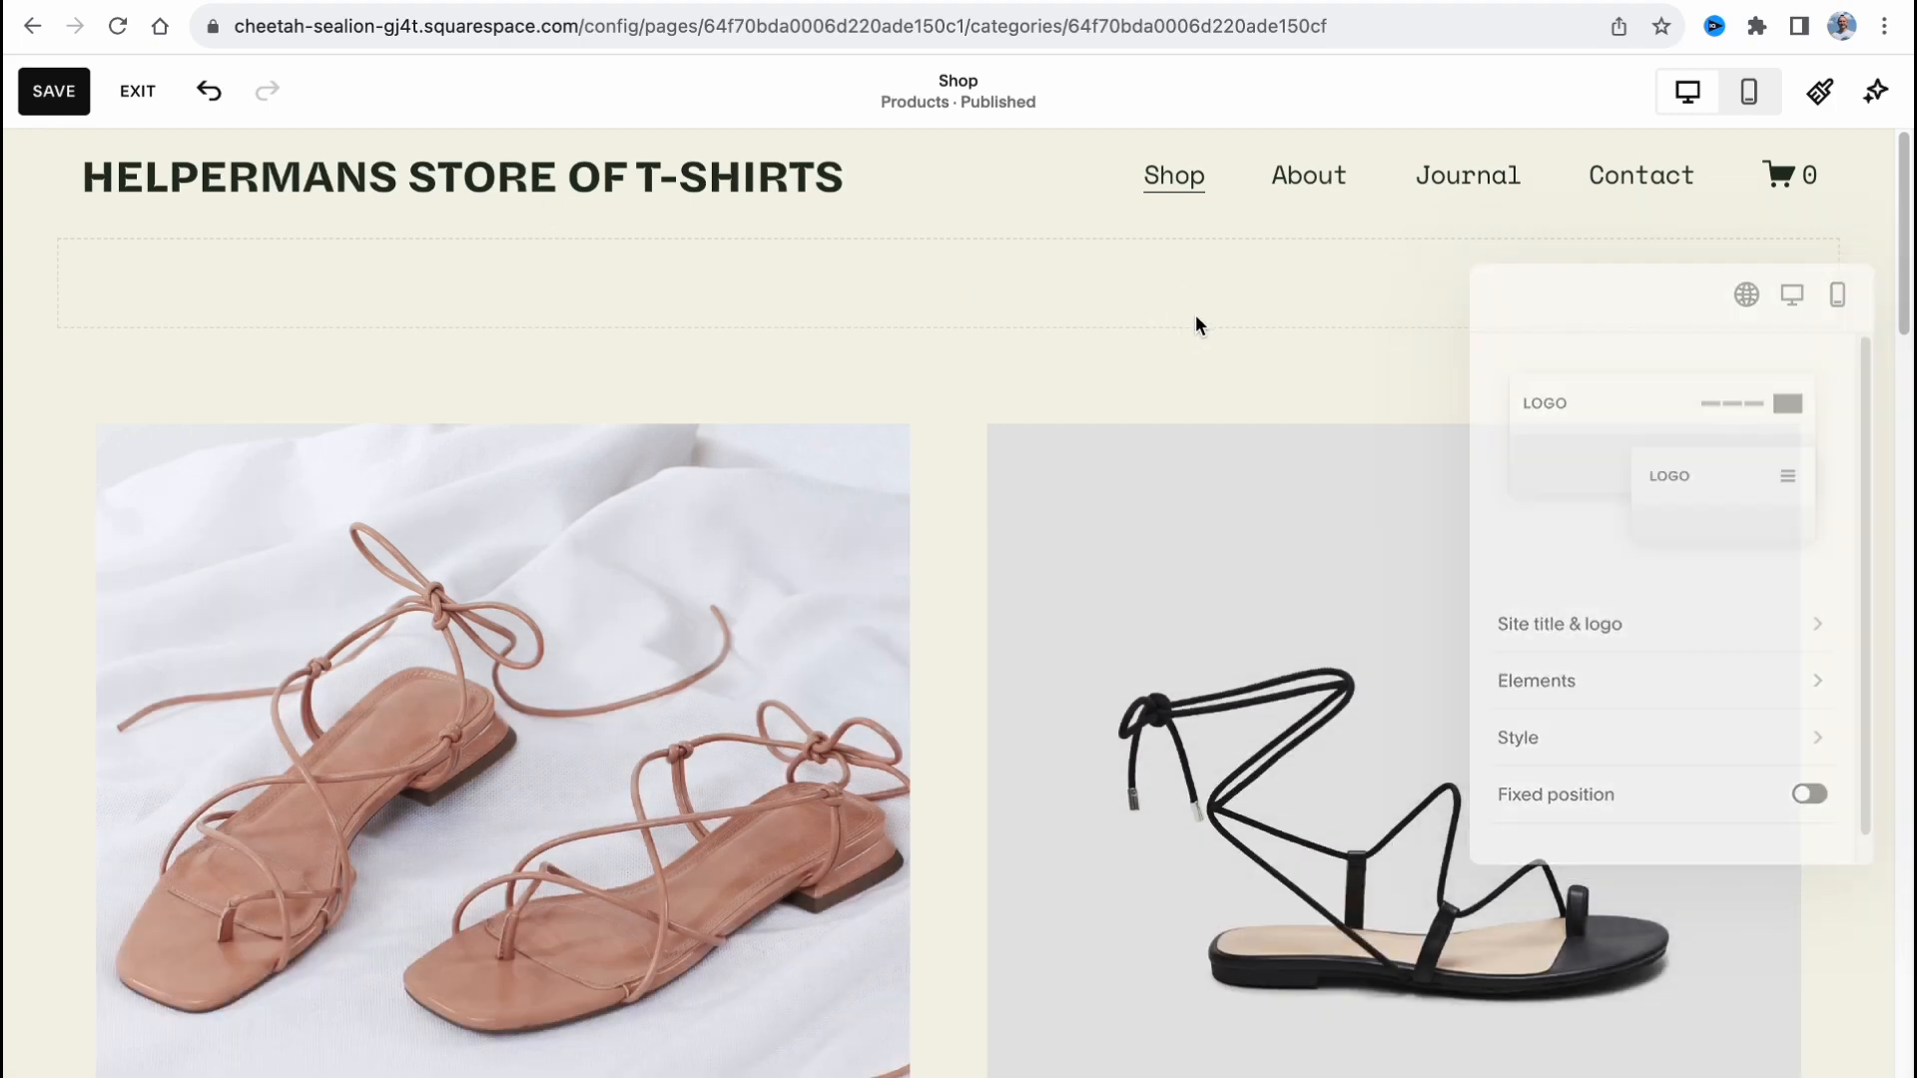
{"action": "left_click", "coordinate": [1198, 320]}
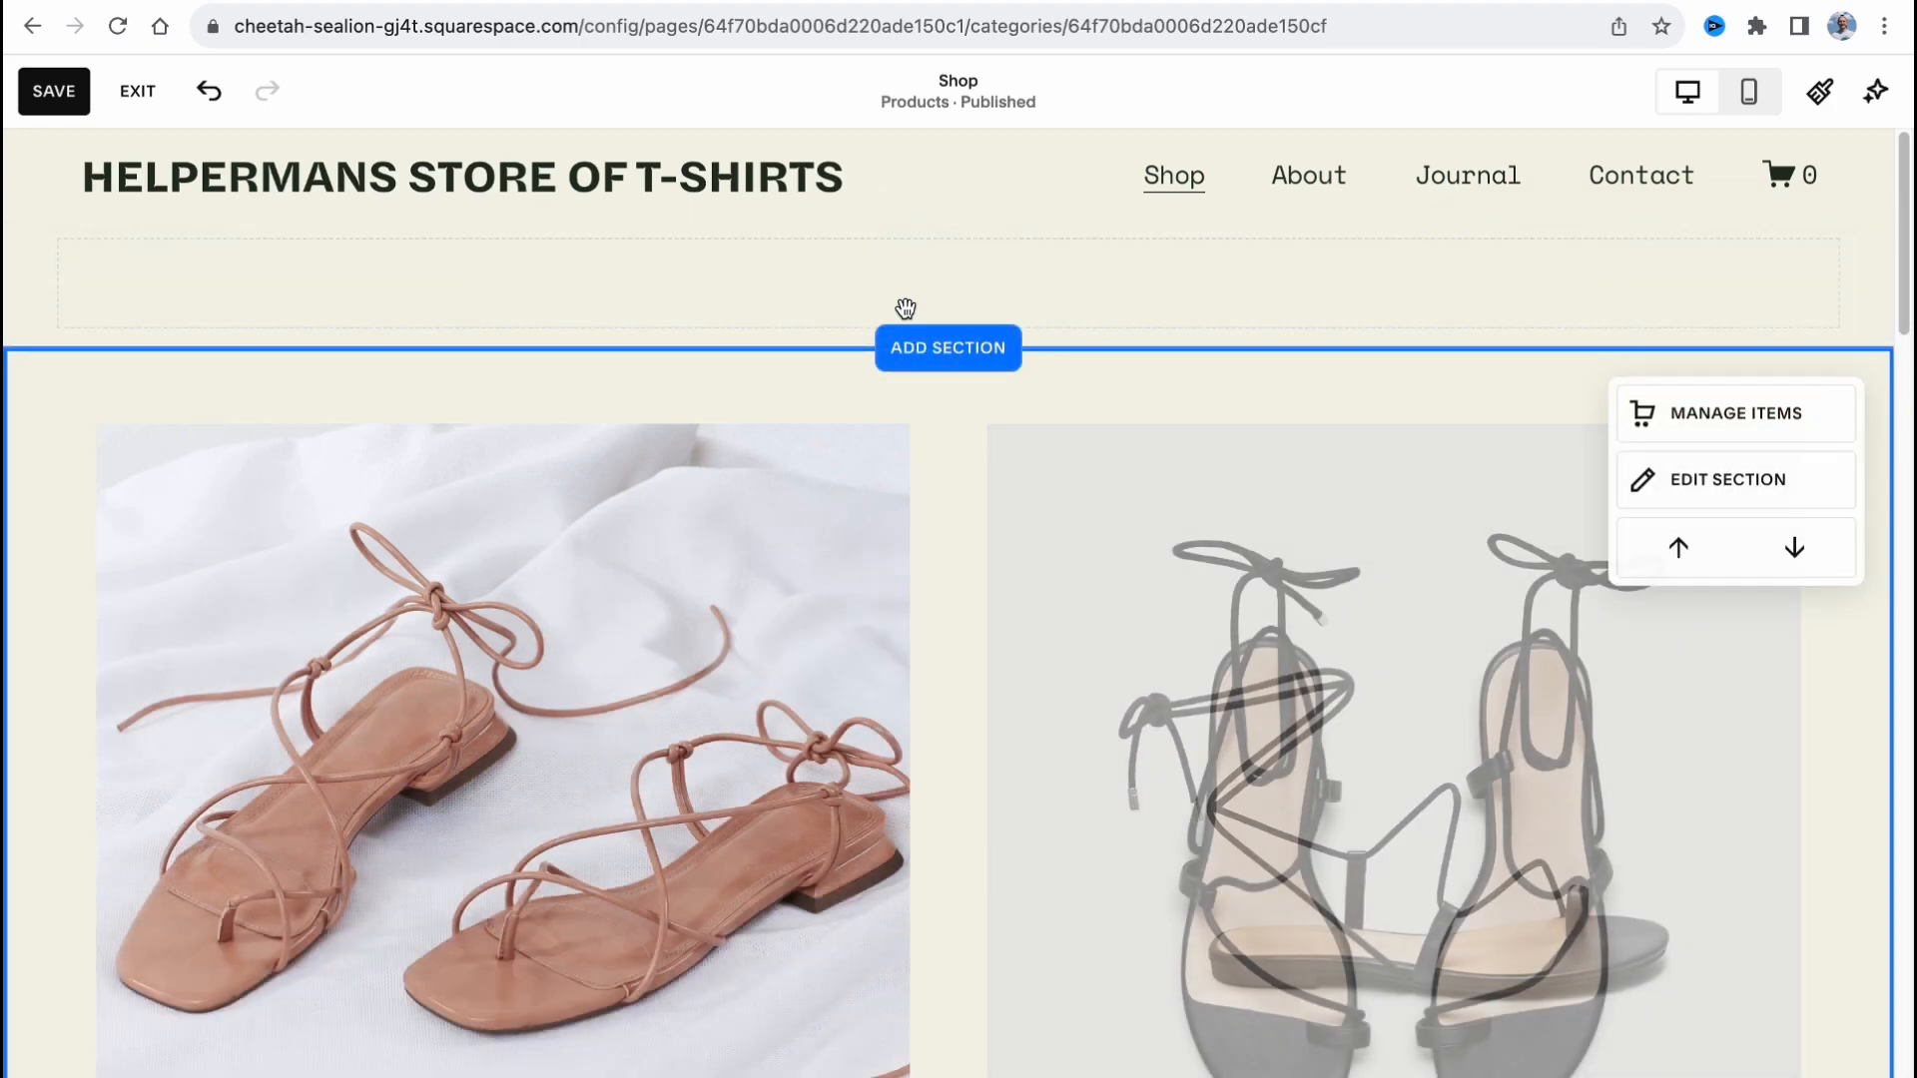
Remove the empty section above the product grid and add a People section with three captioned portraits in its place.
{"action": "left_click", "coordinate": [1708, 420]}
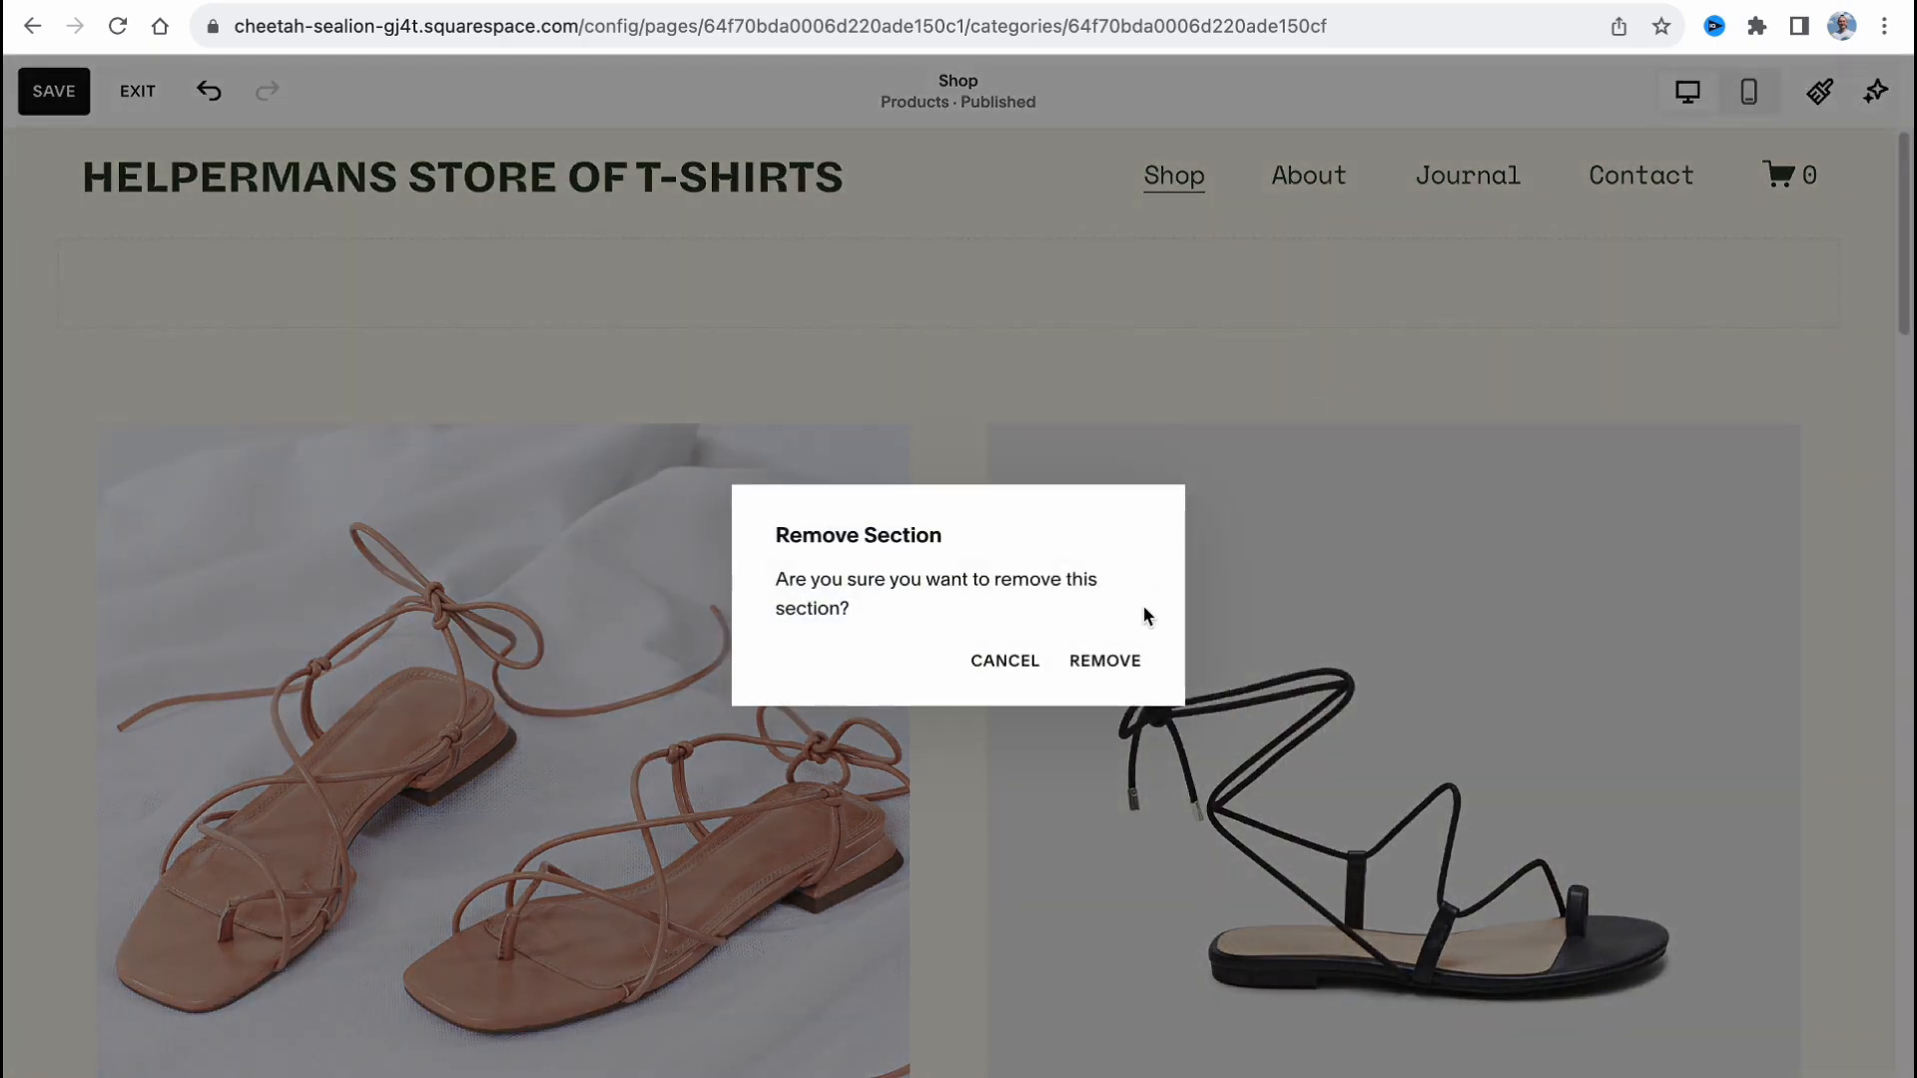
{"action": "left_click", "coordinate": [1126, 661]}
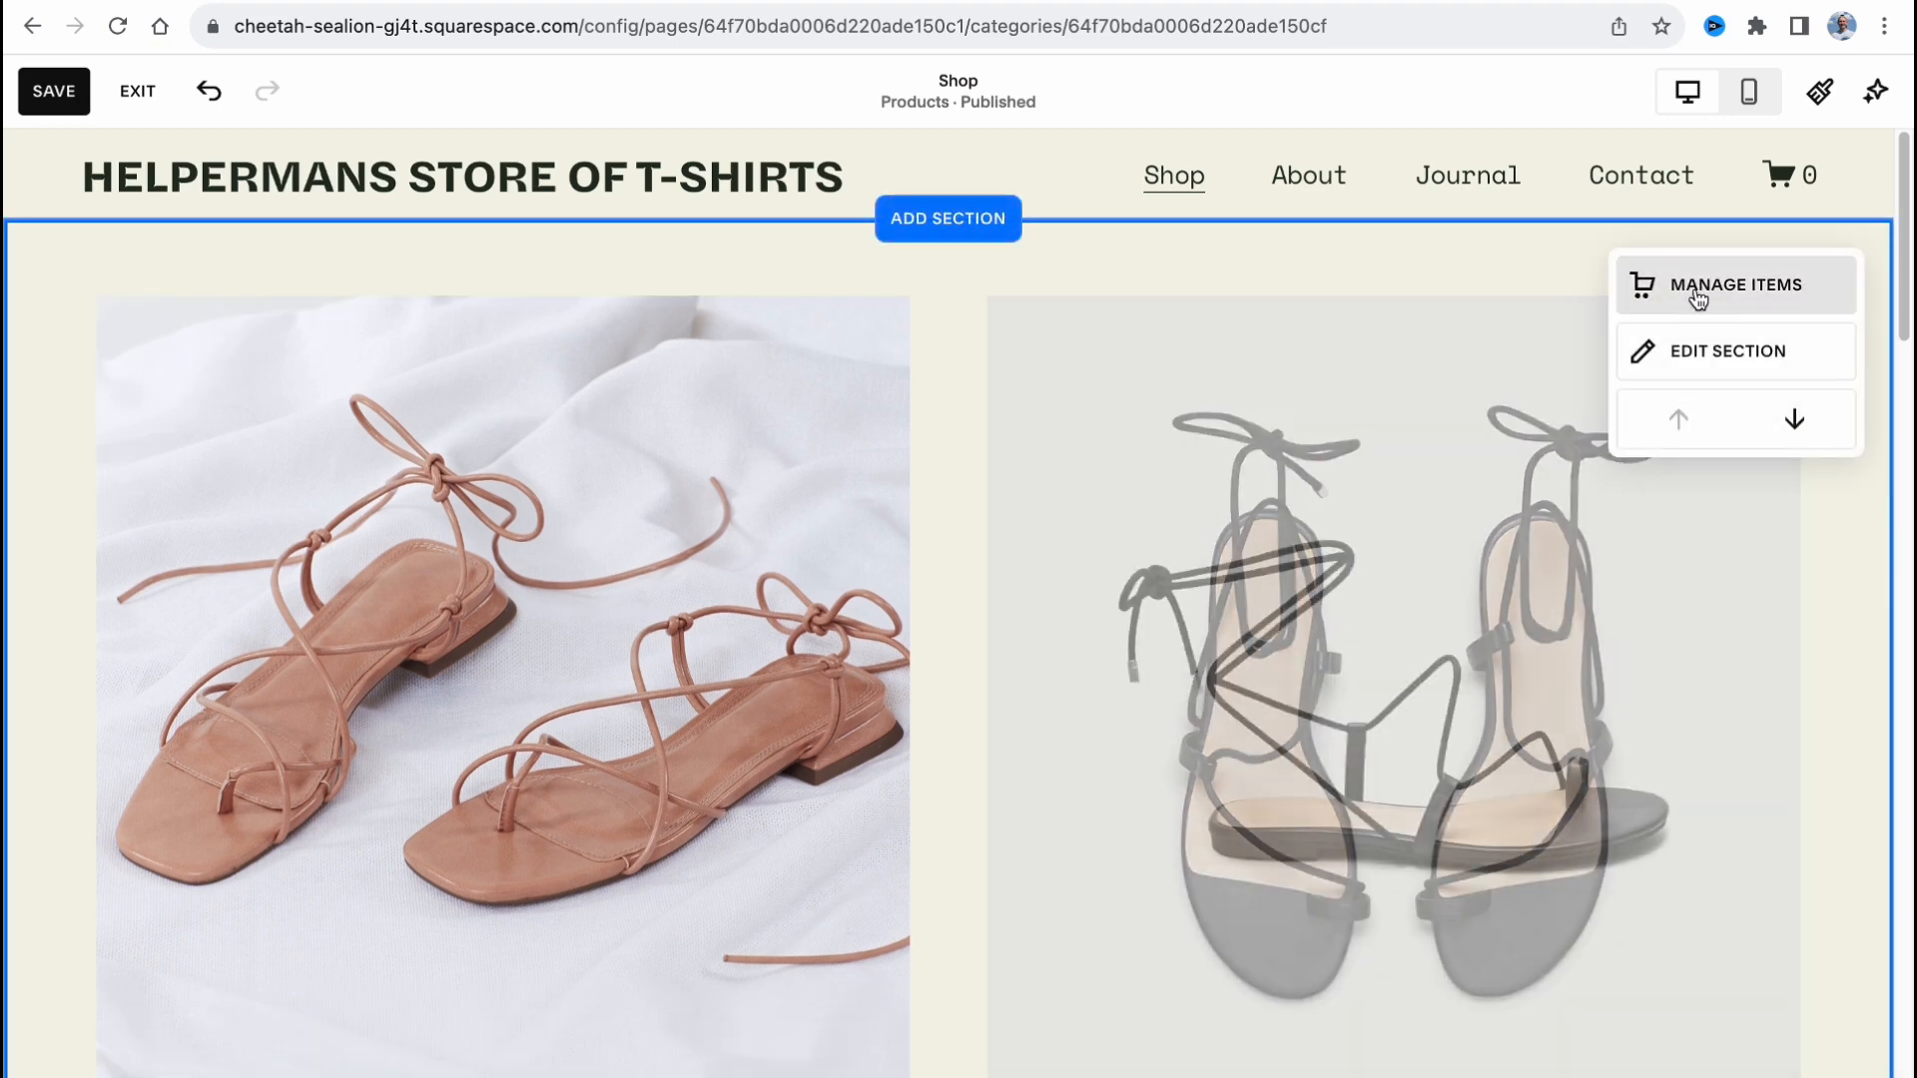
{"action": "left_click", "coordinate": [939, 235]}
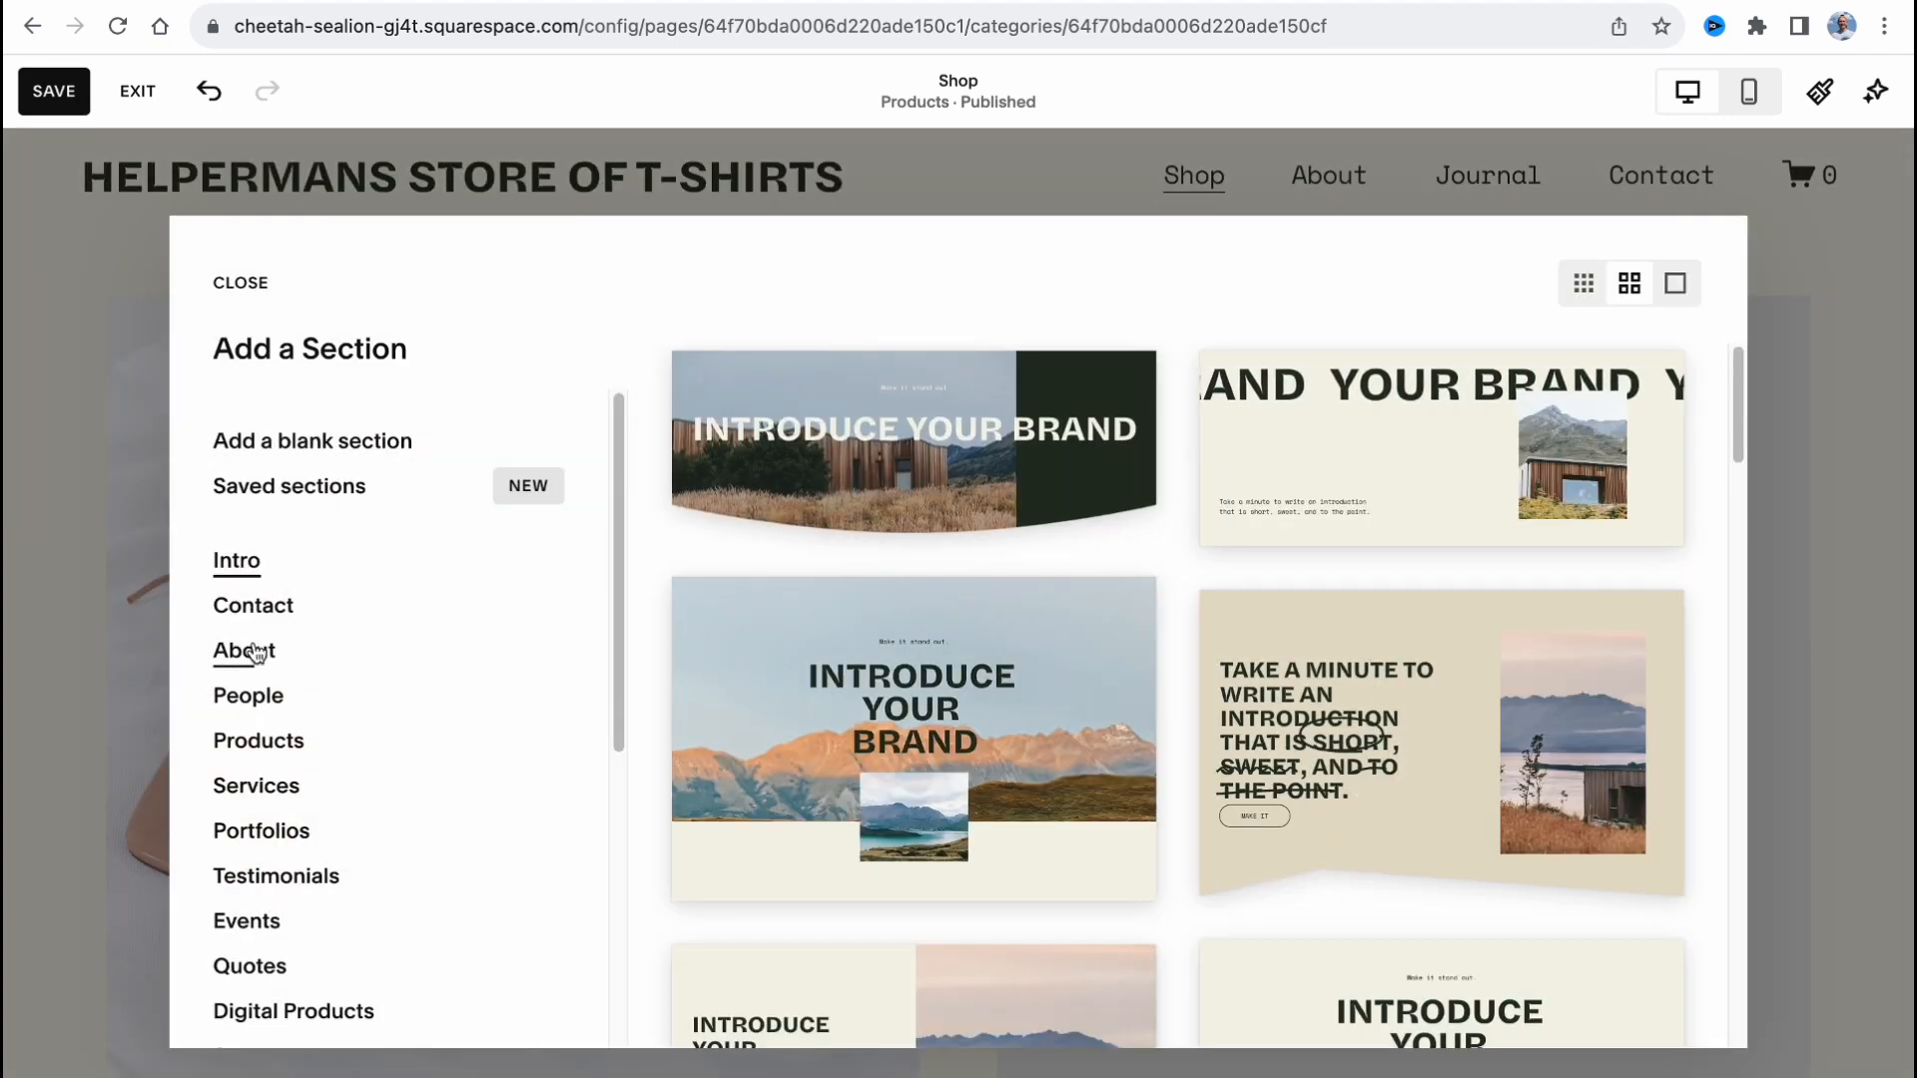
{"action": "left_click", "coordinate": [250, 698]}
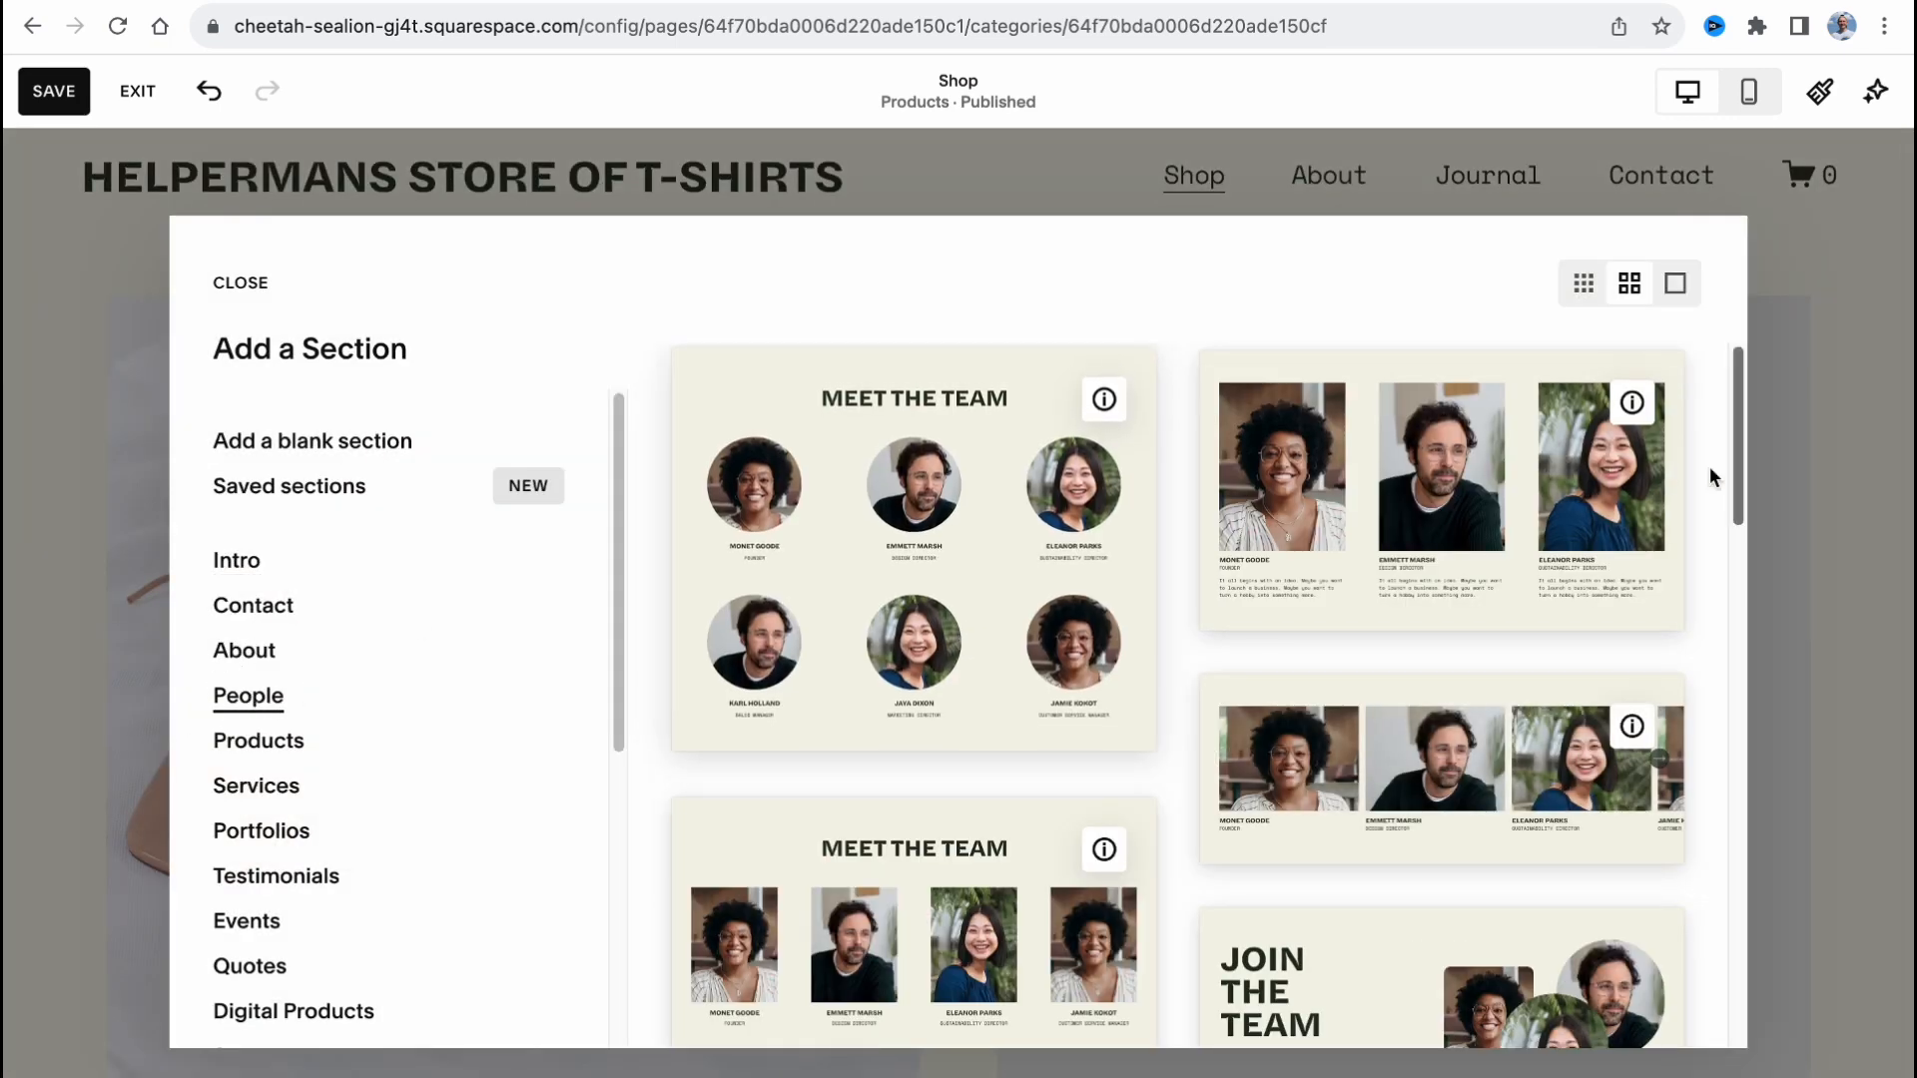
{"action": "left_click", "coordinate": [1487, 497]}
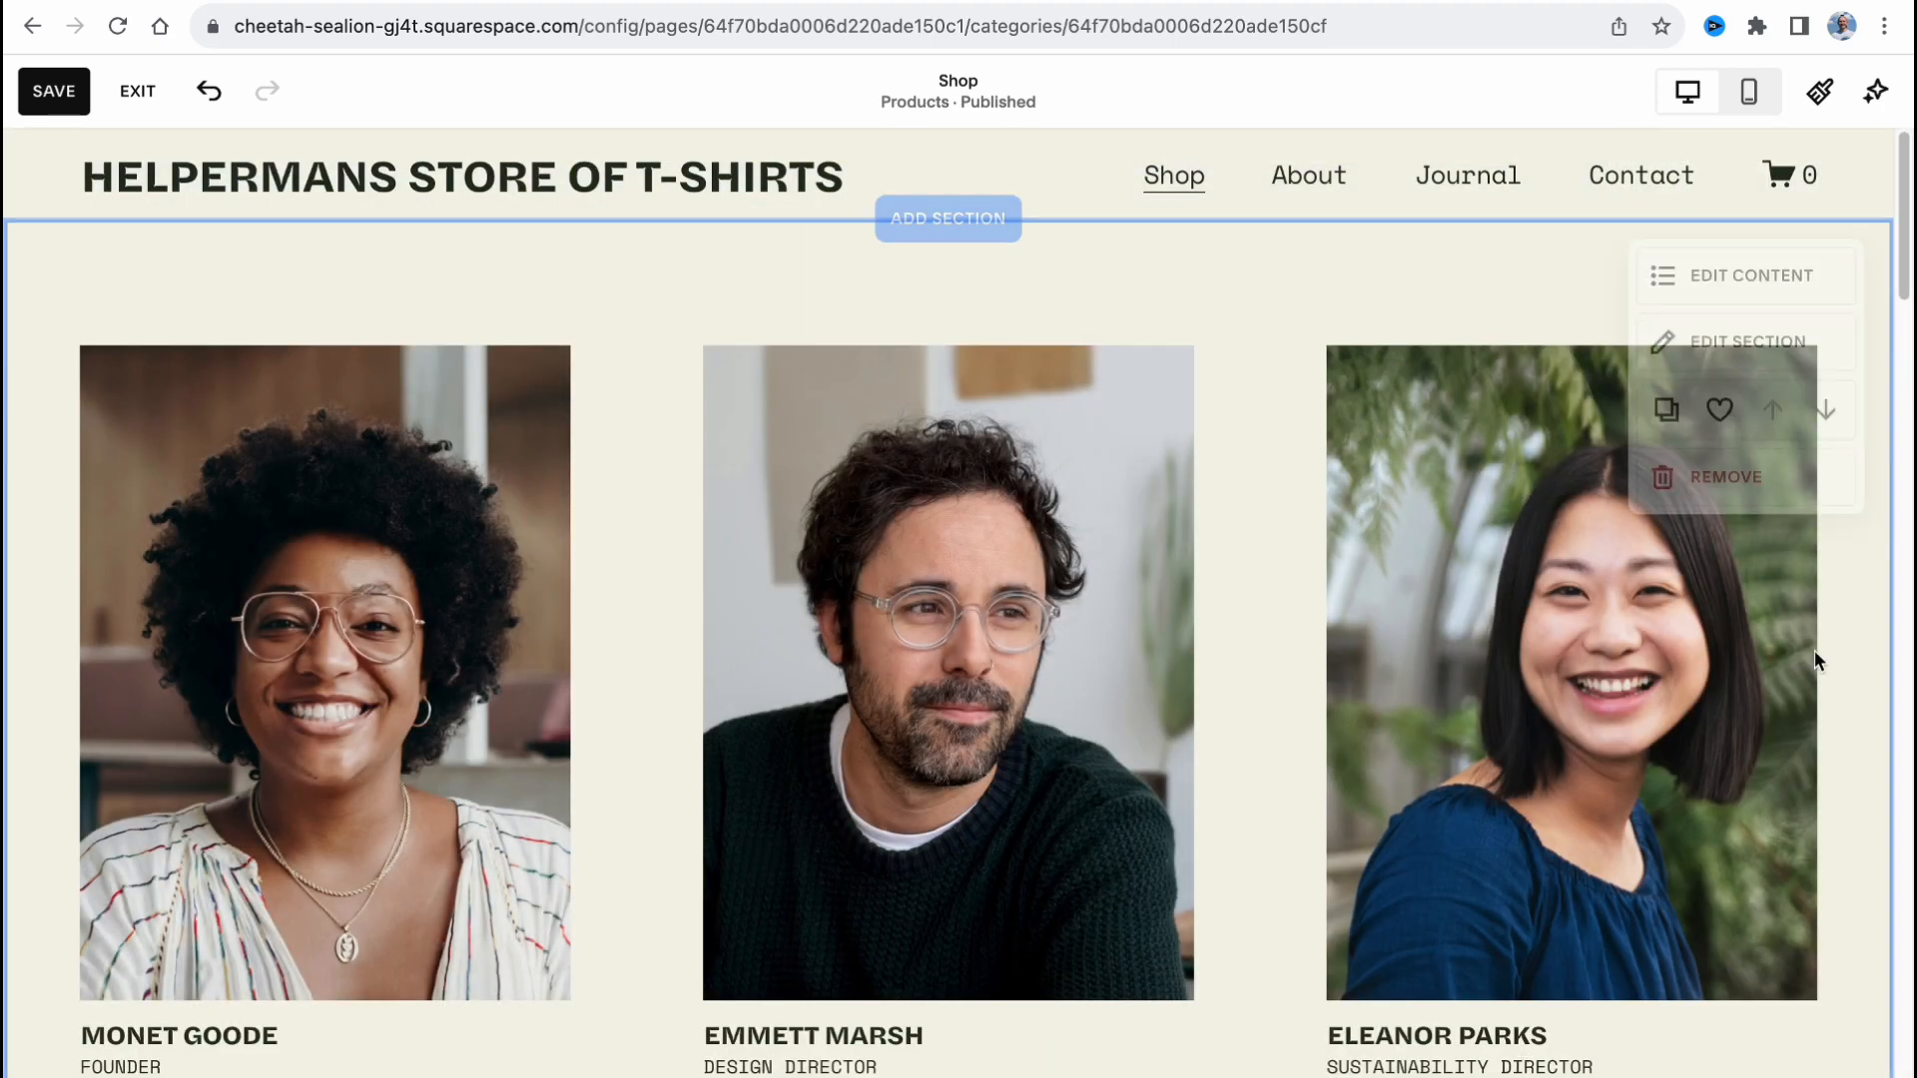
Move the new People section below the product grid.
{"action": "left_click", "coordinate": [1827, 411]}
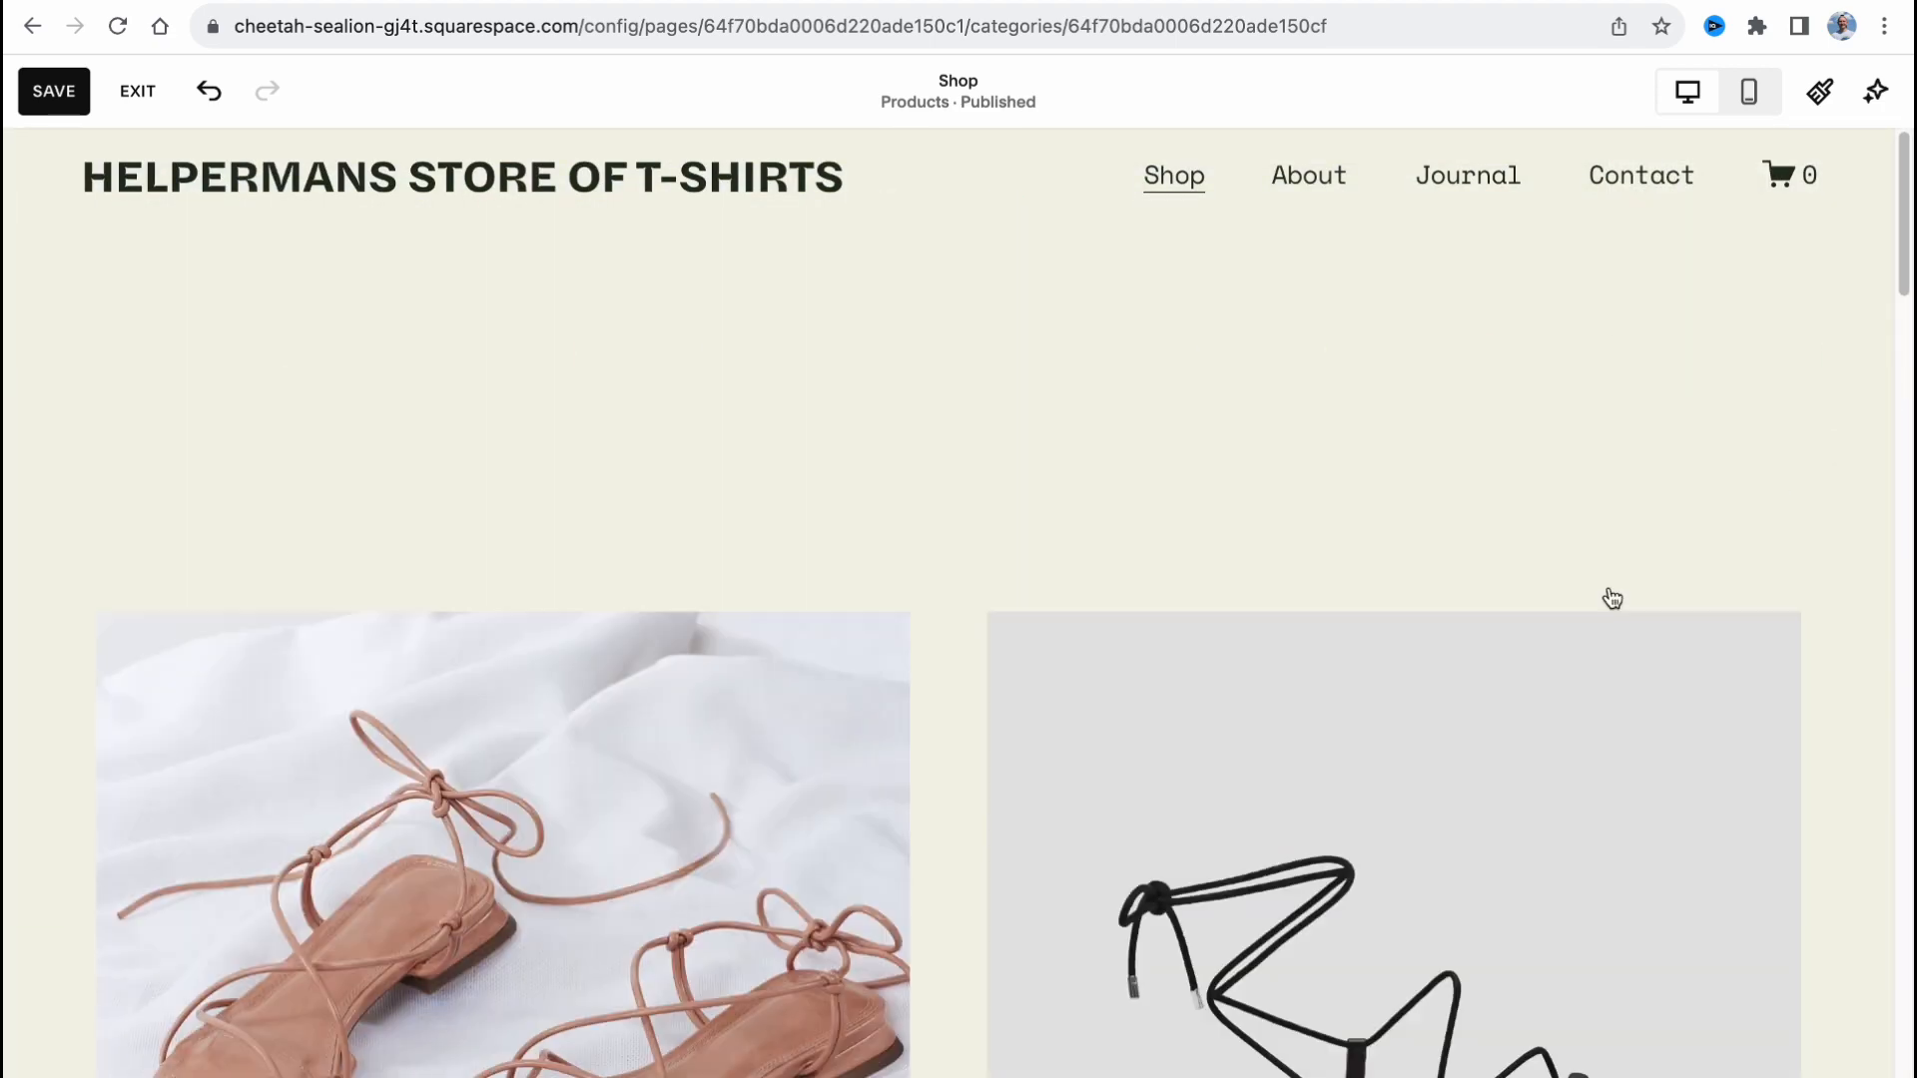
{"action": "scroll", "coordinate": [1125, 703], "scroll_direction": "down", "scroll_amount": 20}
{"action": "scroll", "coordinate": [511, 500], "scroll_direction": "up", "scroll_amount": 3}
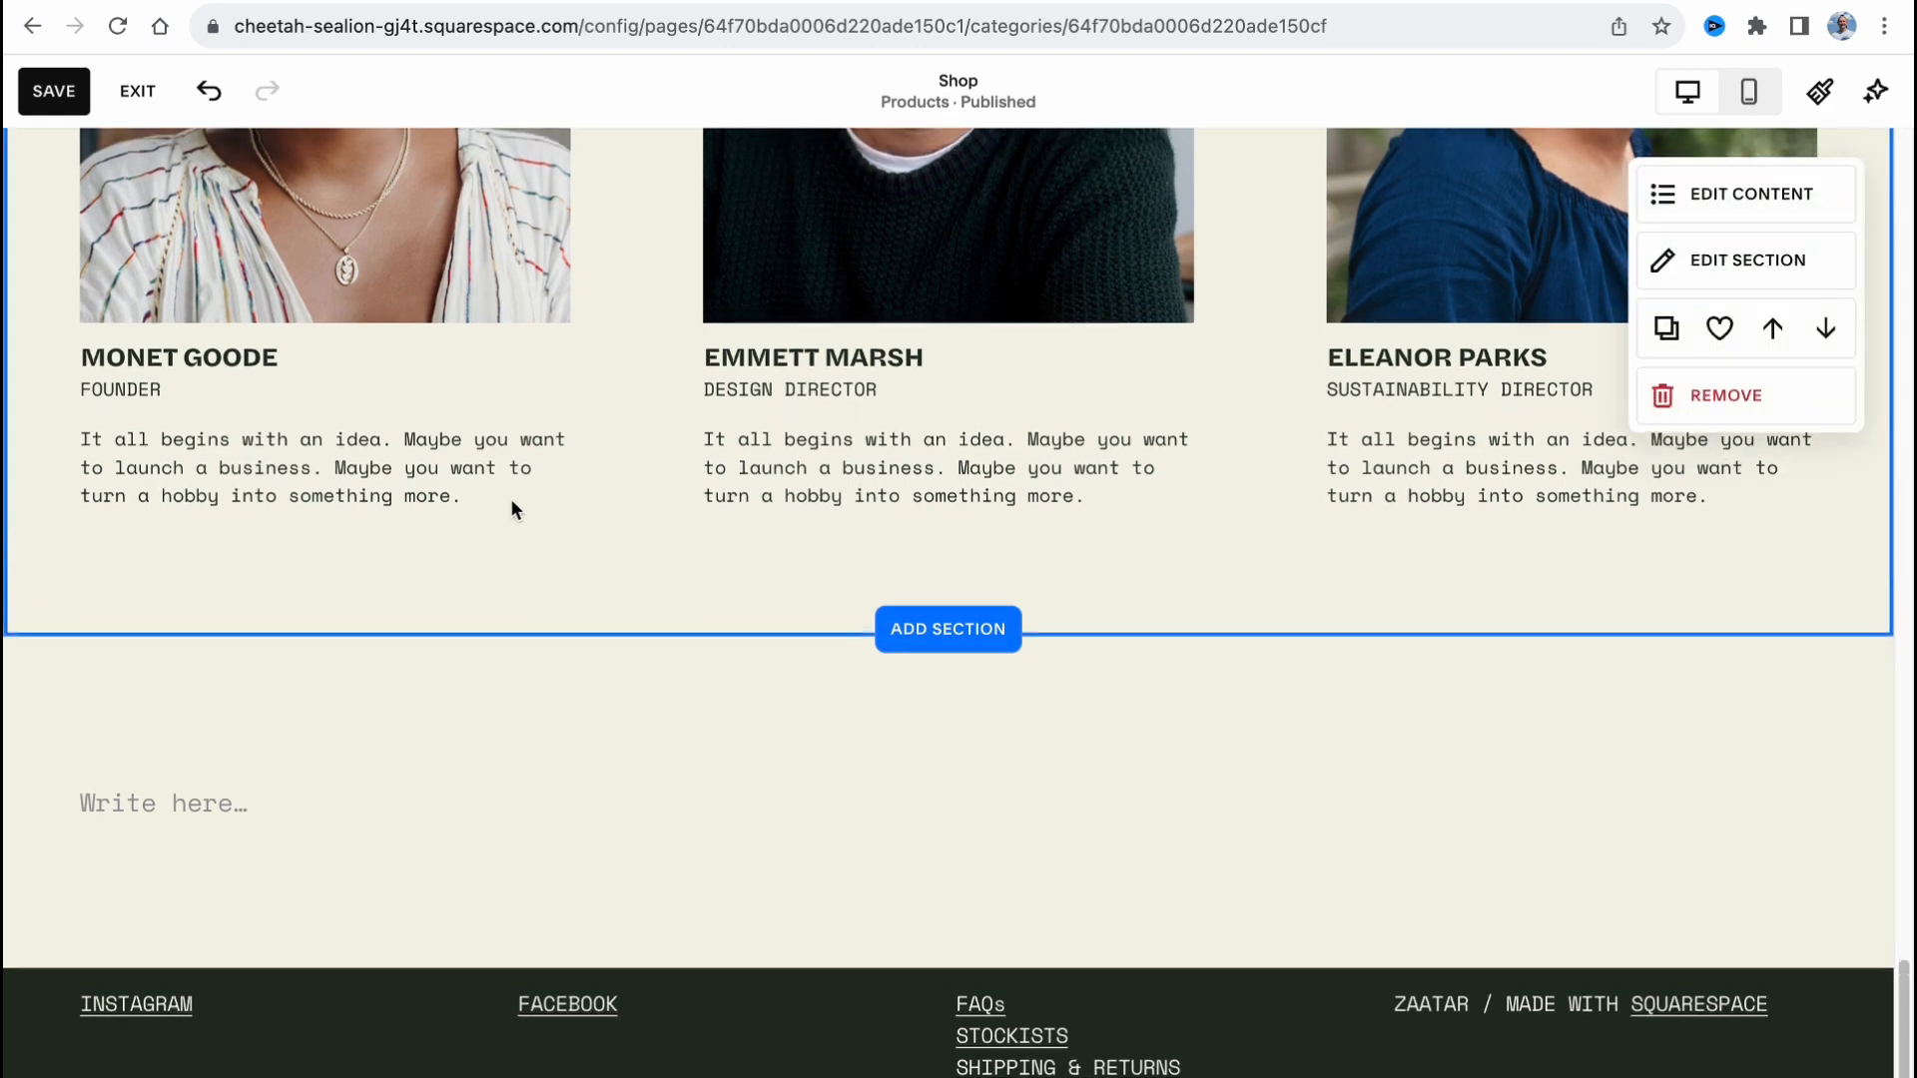
Replace the first team member's description in the People section with "Designer".
{"action": "left_click", "coordinate": [1735, 210]}
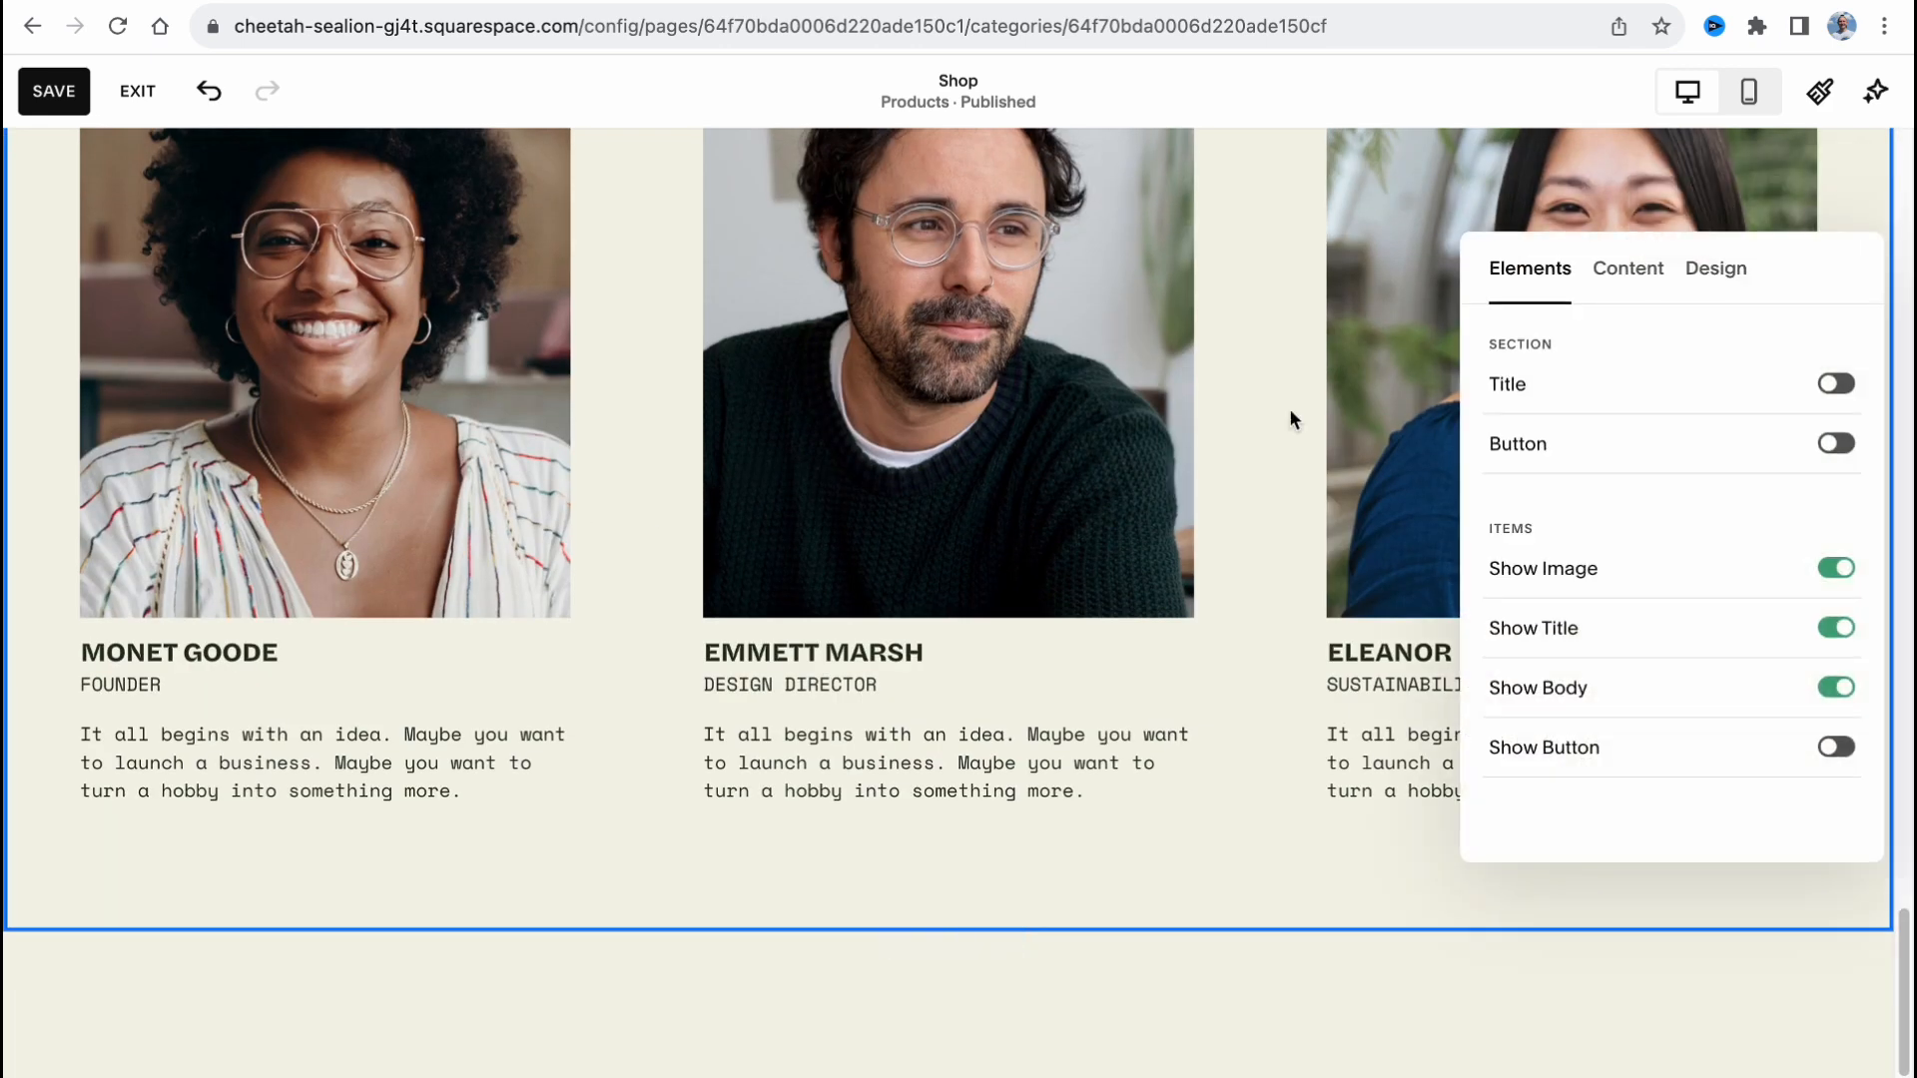
{"action": "left_click", "coordinate": [1638, 278]}
{"action": "left_click", "coordinate": [1661, 431]}
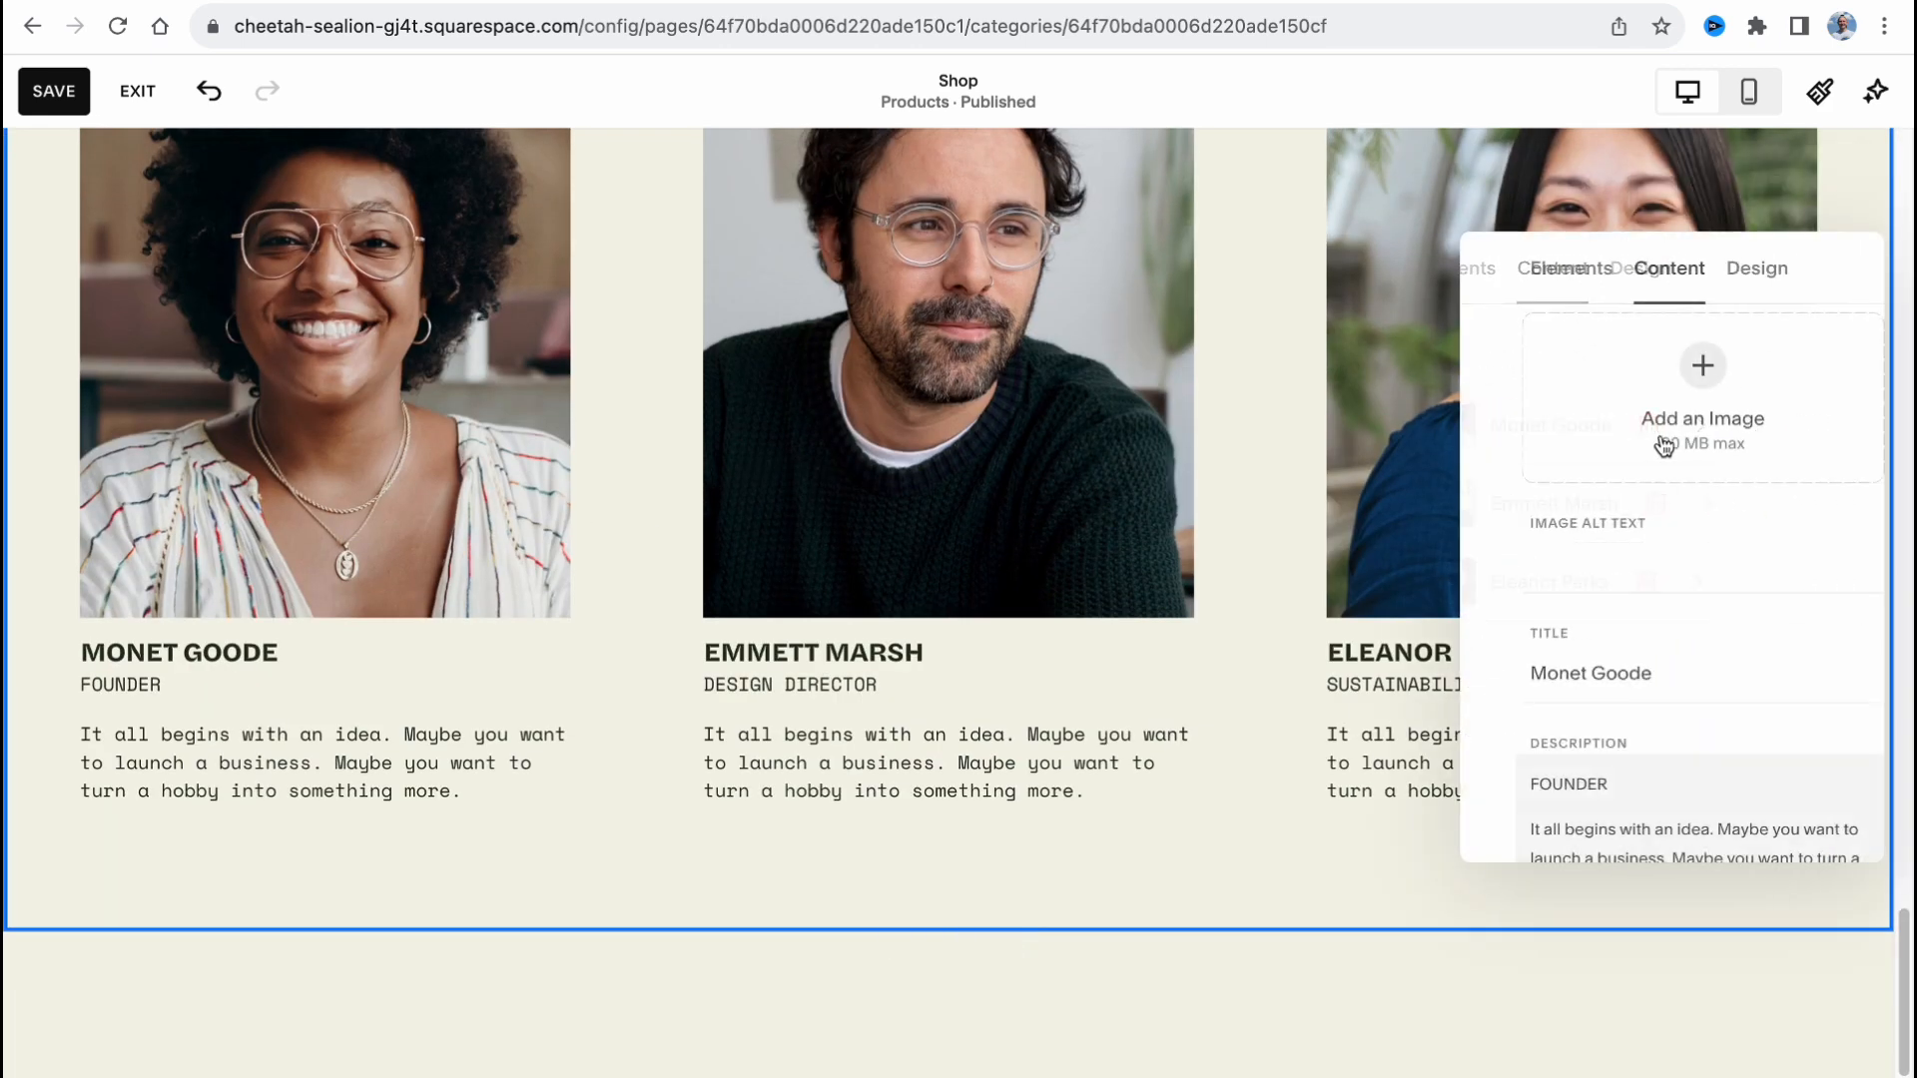
{"action": "scroll", "coordinate": [1642, 686], "scroll_direction": "down", "scroll_amount": 3}
{"action": "left_click_drag", "start_coordinate": [1712, 789], "coordinate": [1488, 674]}
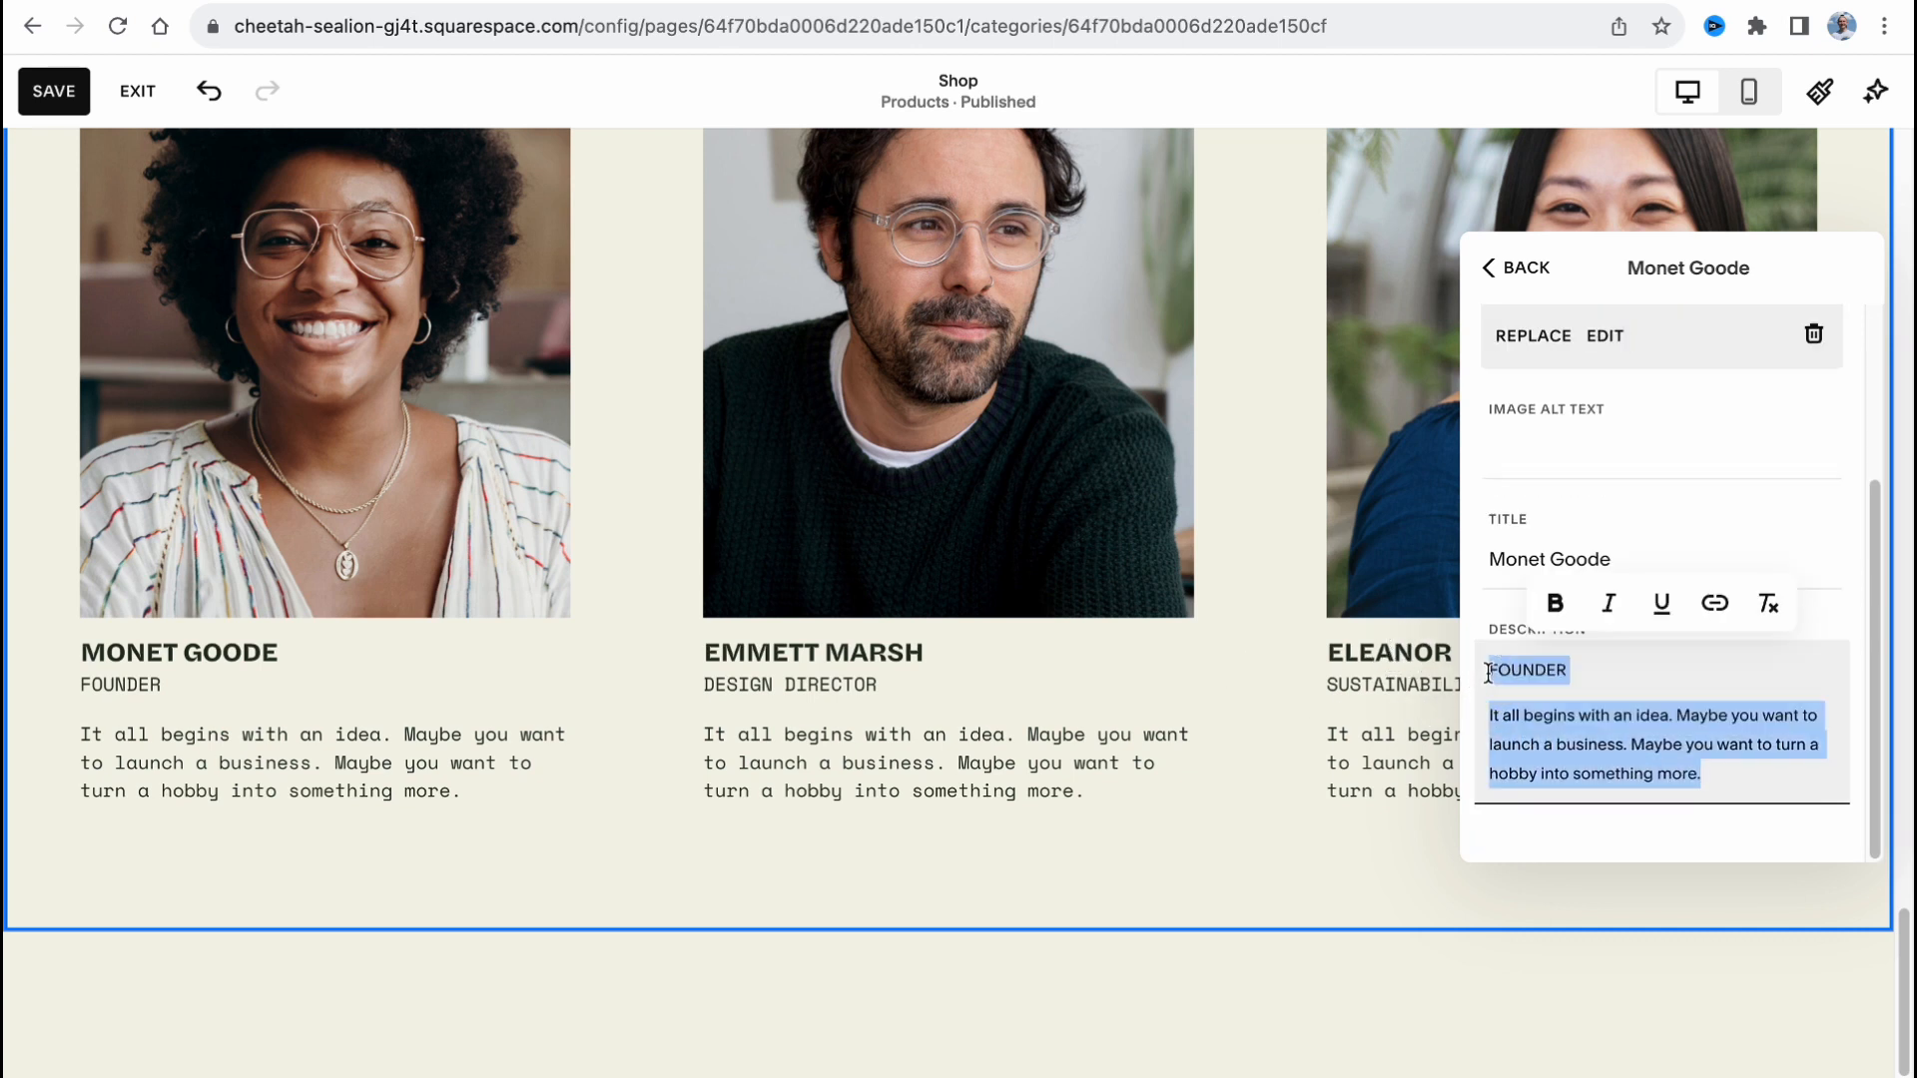
{"action": "type", "text": "Designer"}
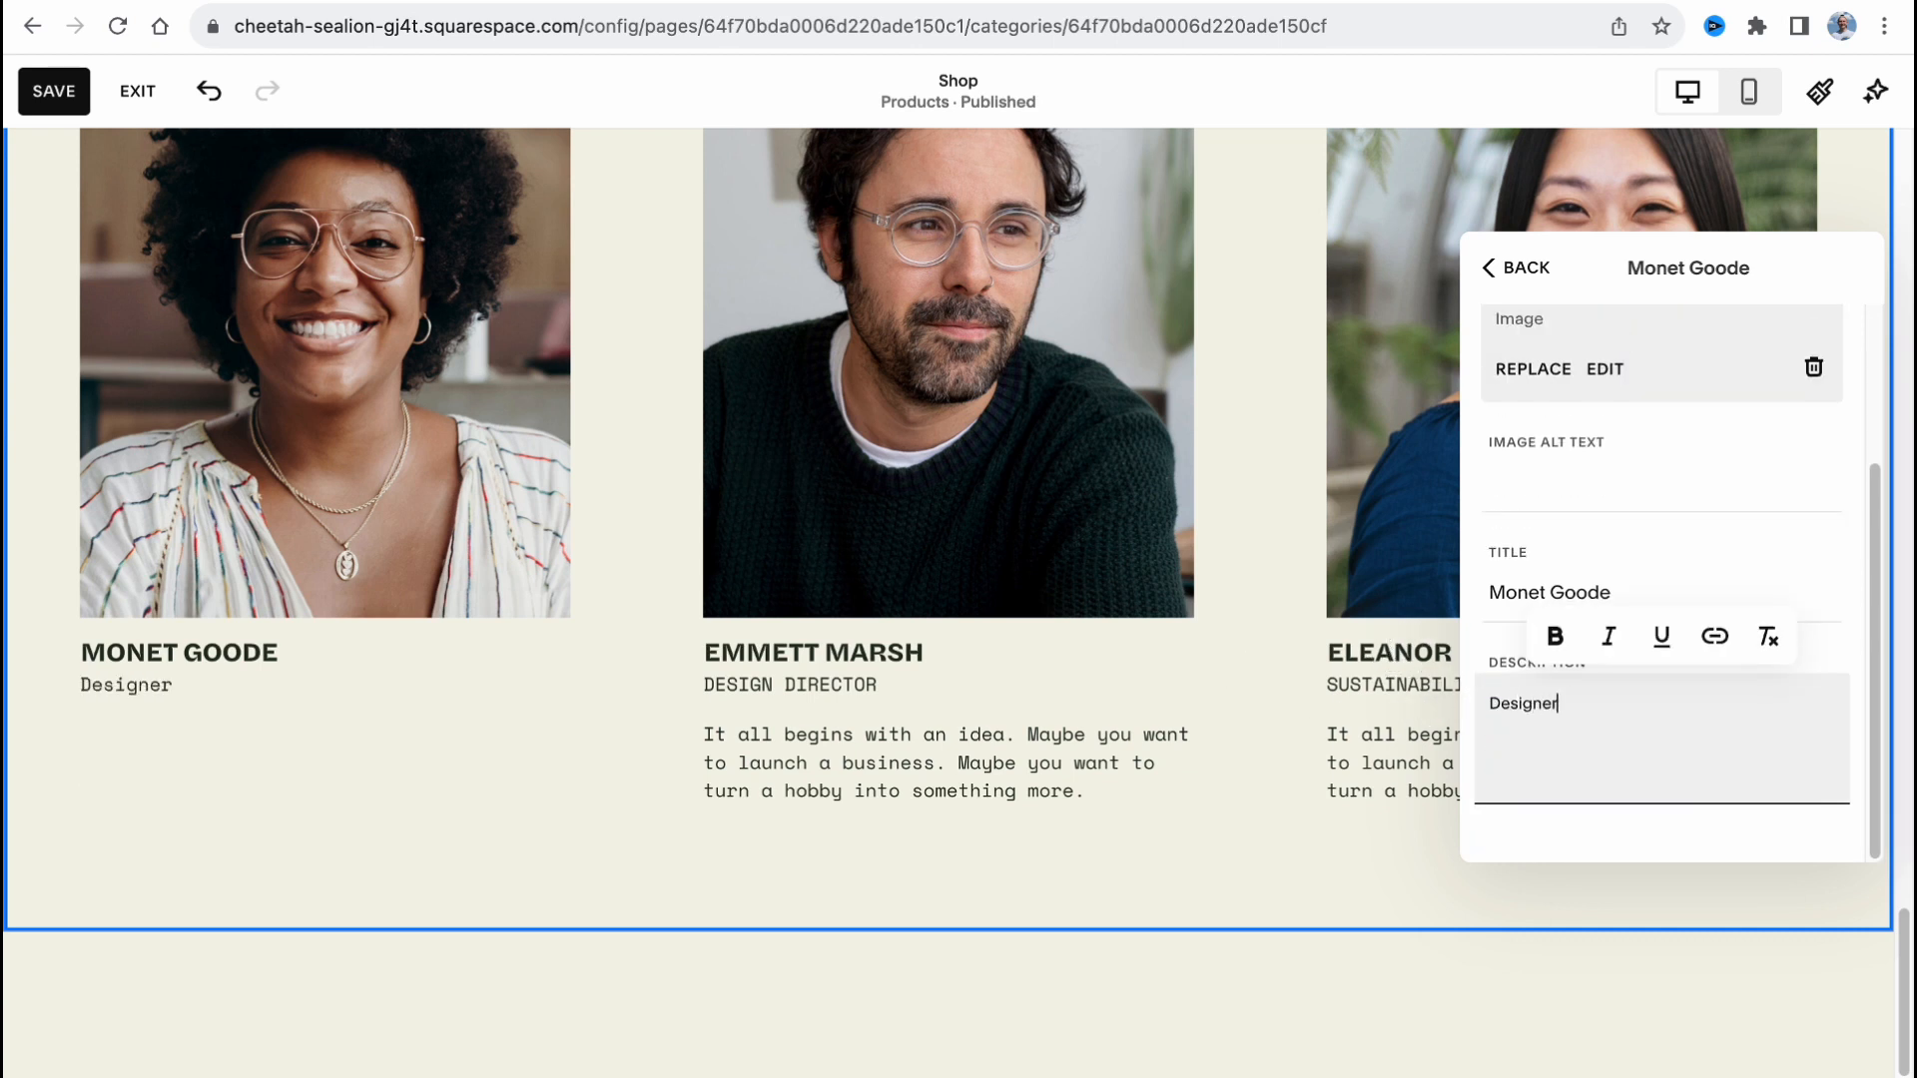
{"action": "left_click", "coordinate": [507, 791]}
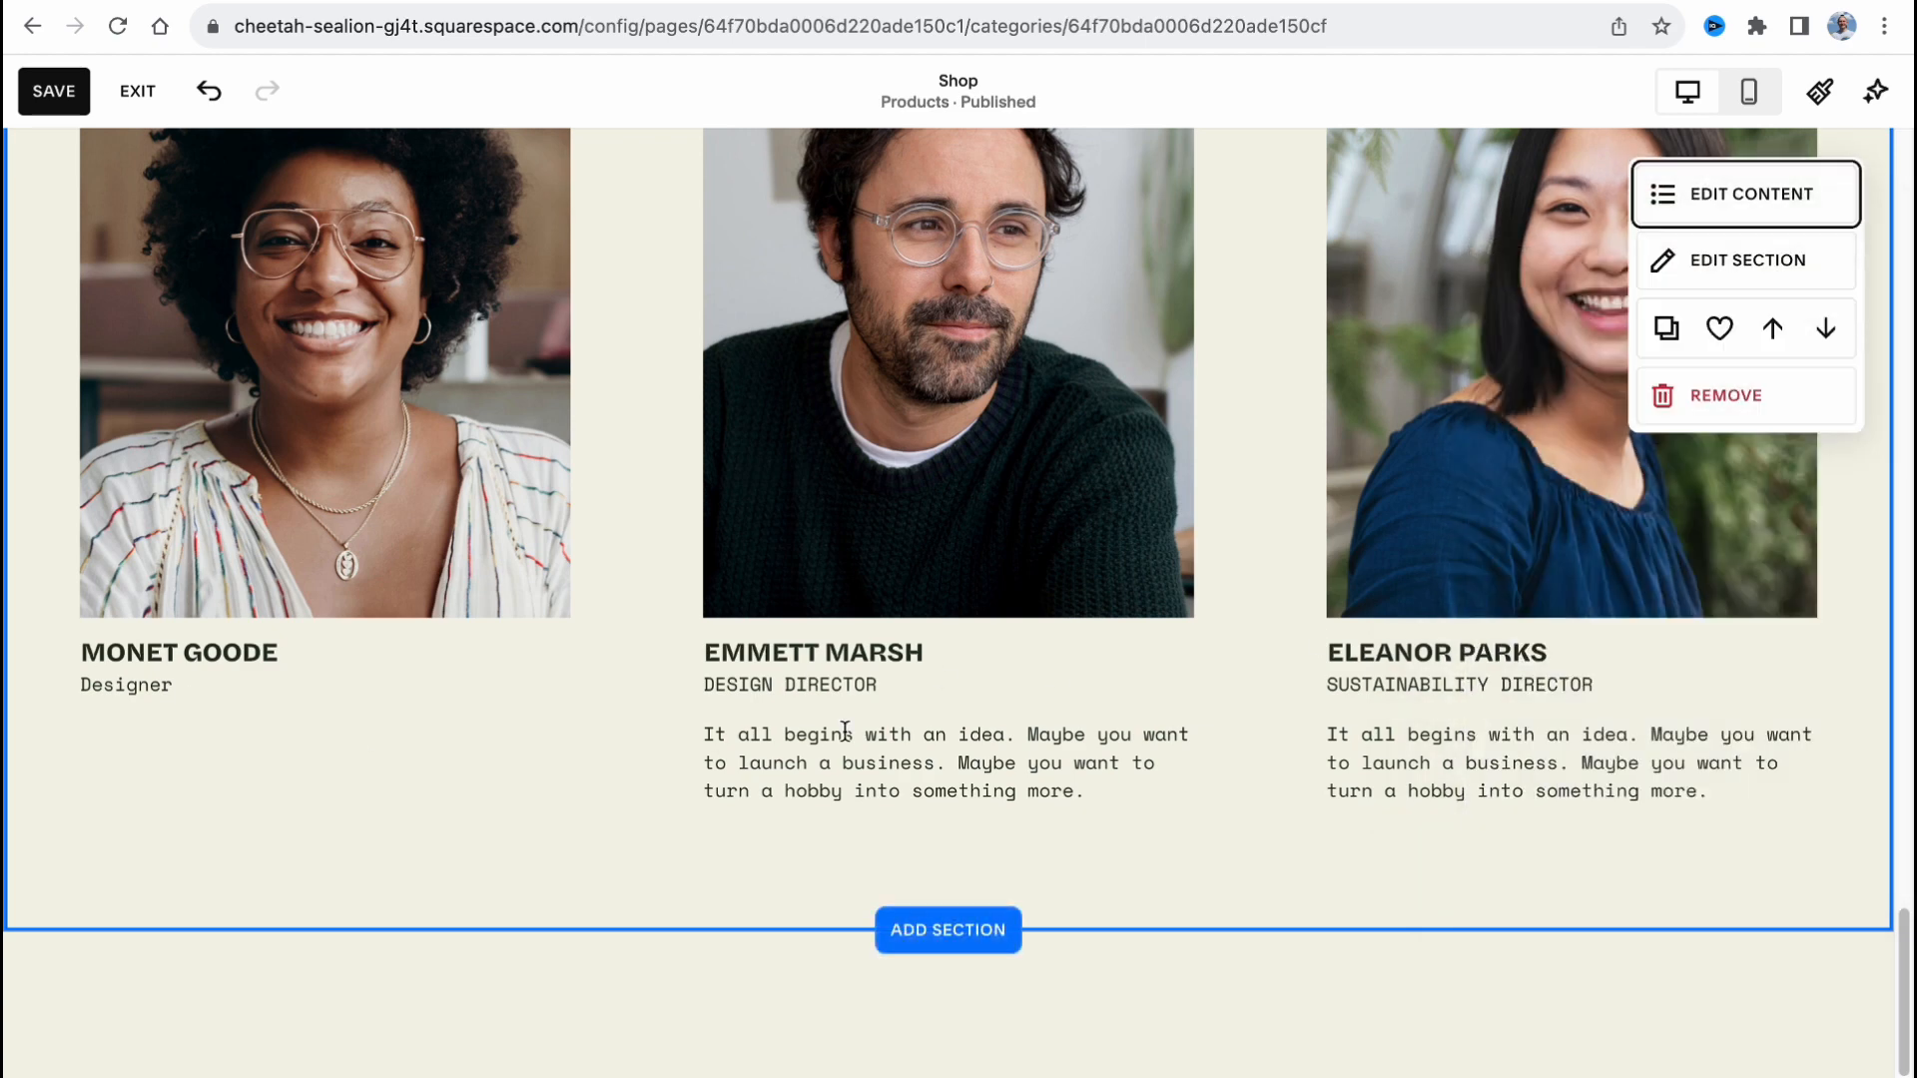
Replace the second team member's description in the People section with "Co Founder".
{"action": "scroll", "coordinate": [939, 729], "scroll_direction": "up", "scroll_amount": 3}
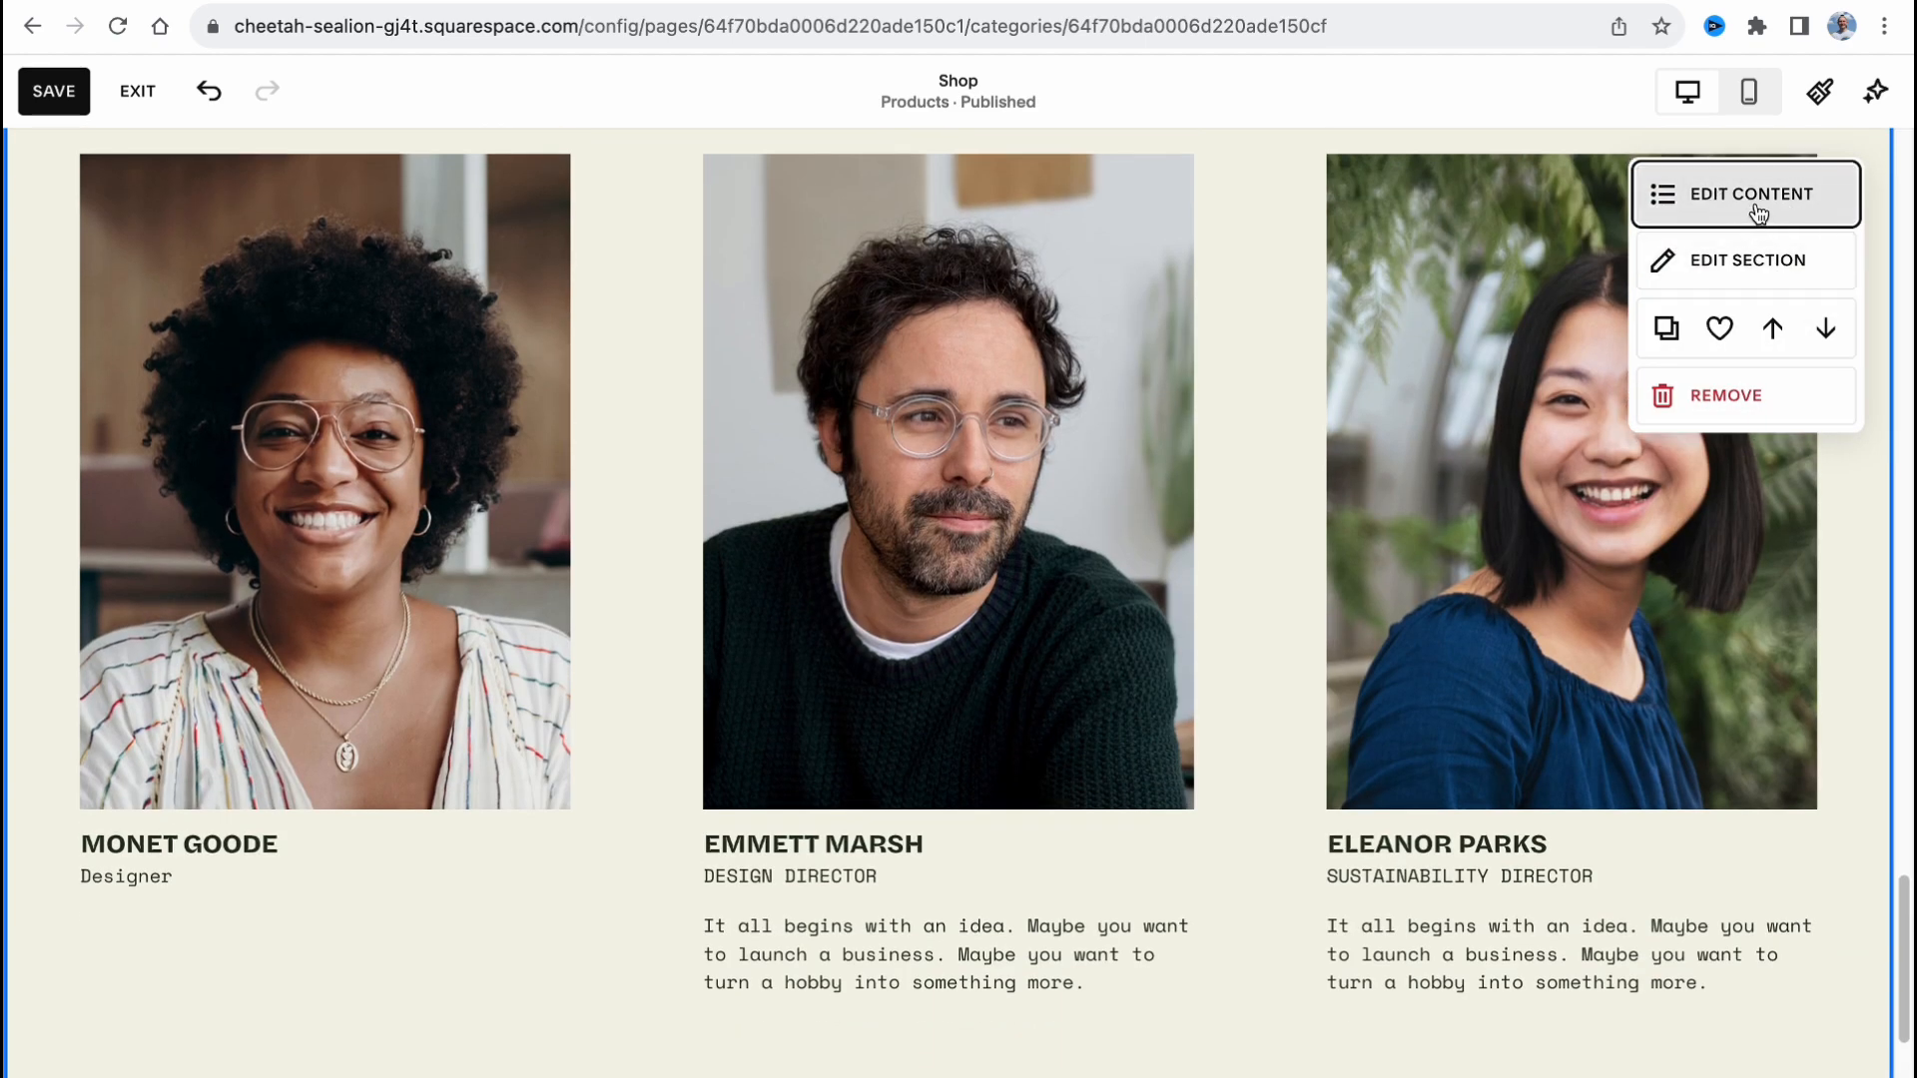
{"action": "left_click", "coordinate": [1759, 214]}
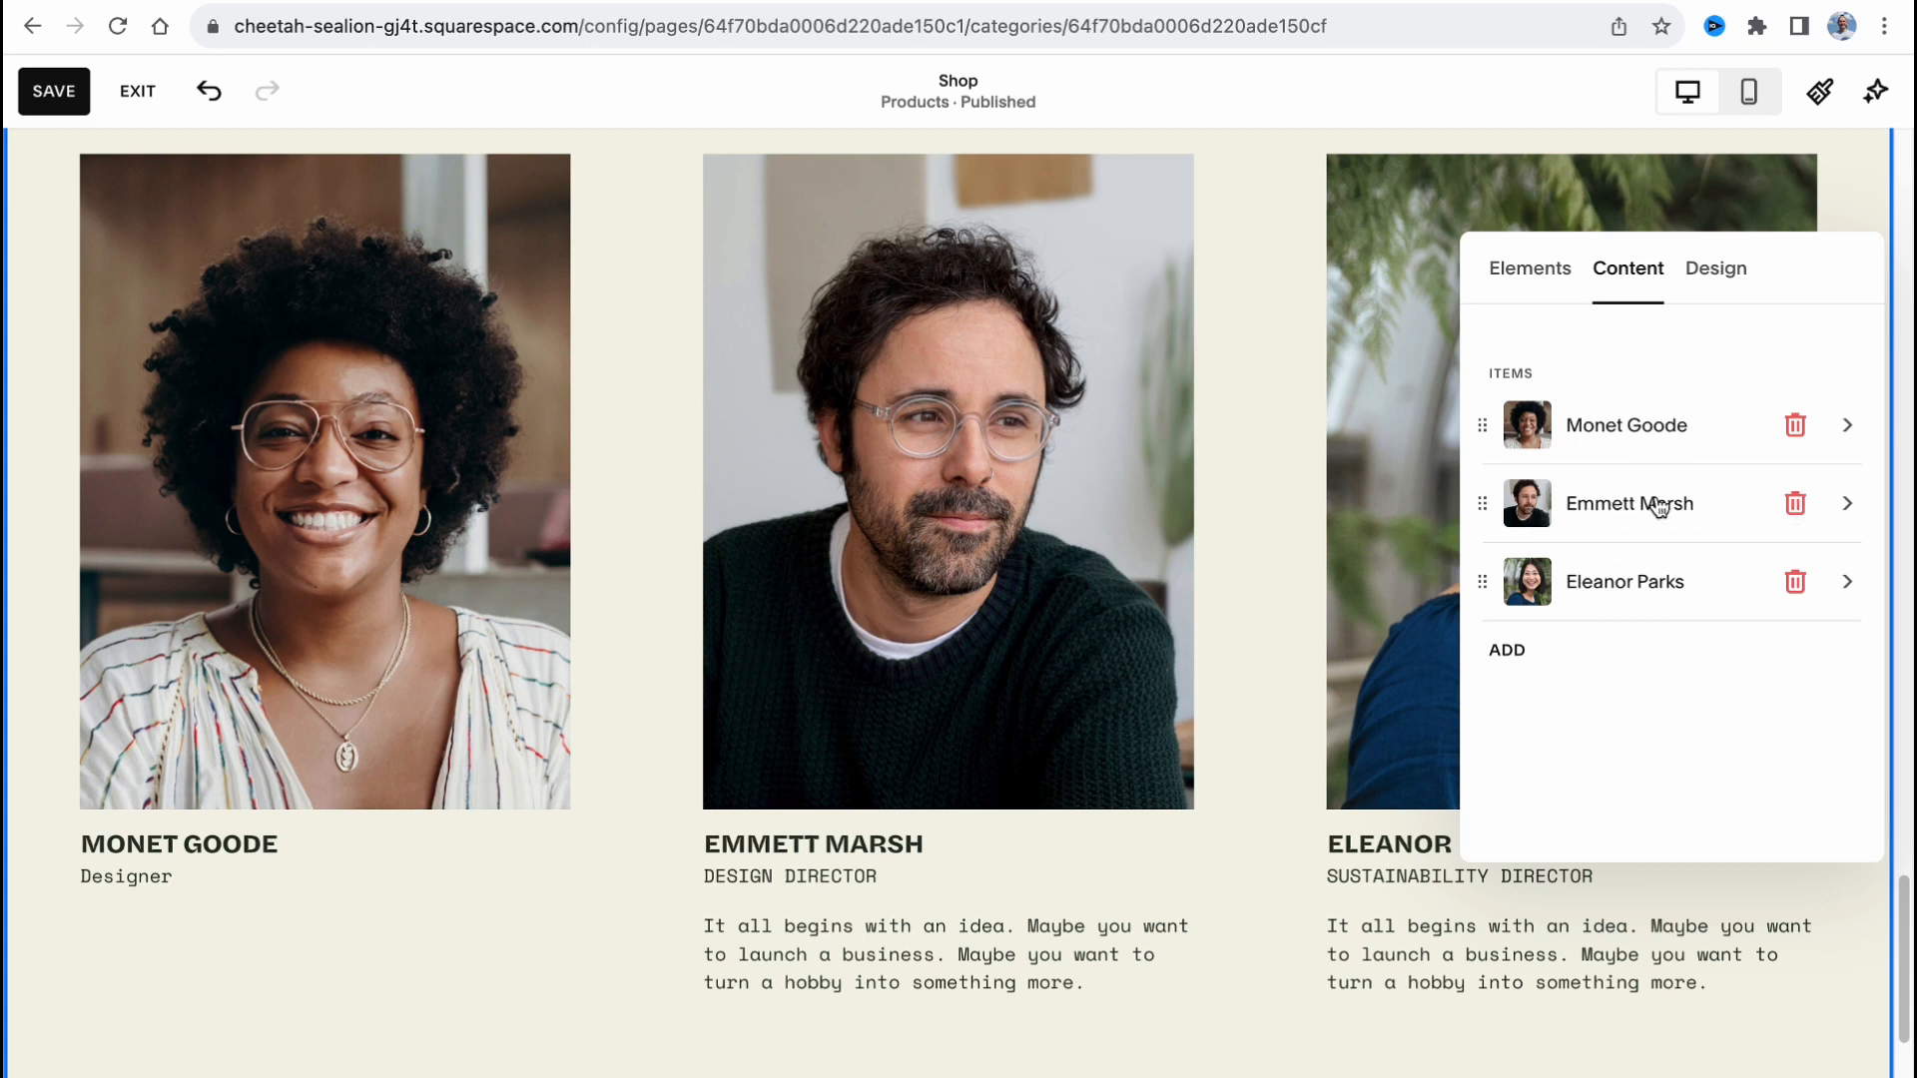
{"action": "left_click", "coordinate": [1658, 504]}
{"action": "scroll", "coordinate": [1627, 719], "scroll_direction": "down", "scroll_amount": 3}
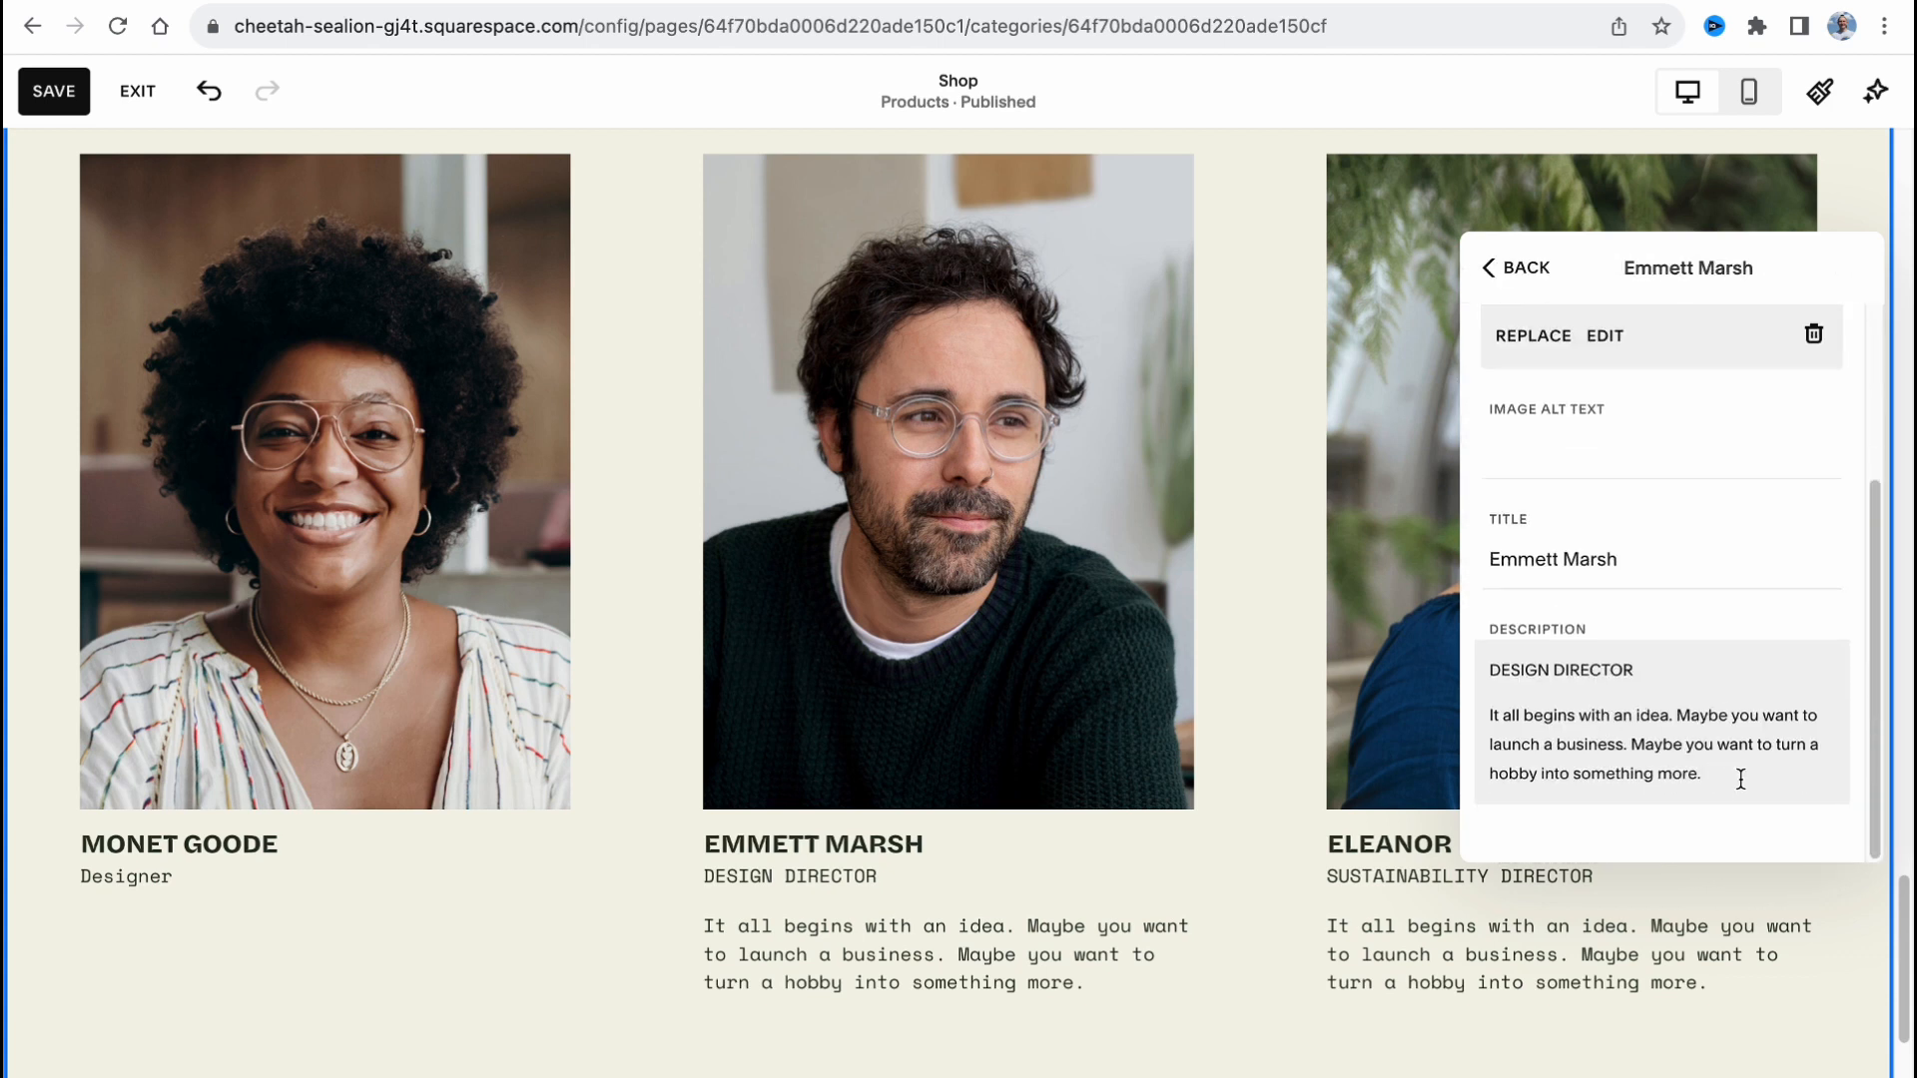
{"action": "left_click_drag", "start_coordinate": [1740, 779], "coordinate": [1488, 654]}
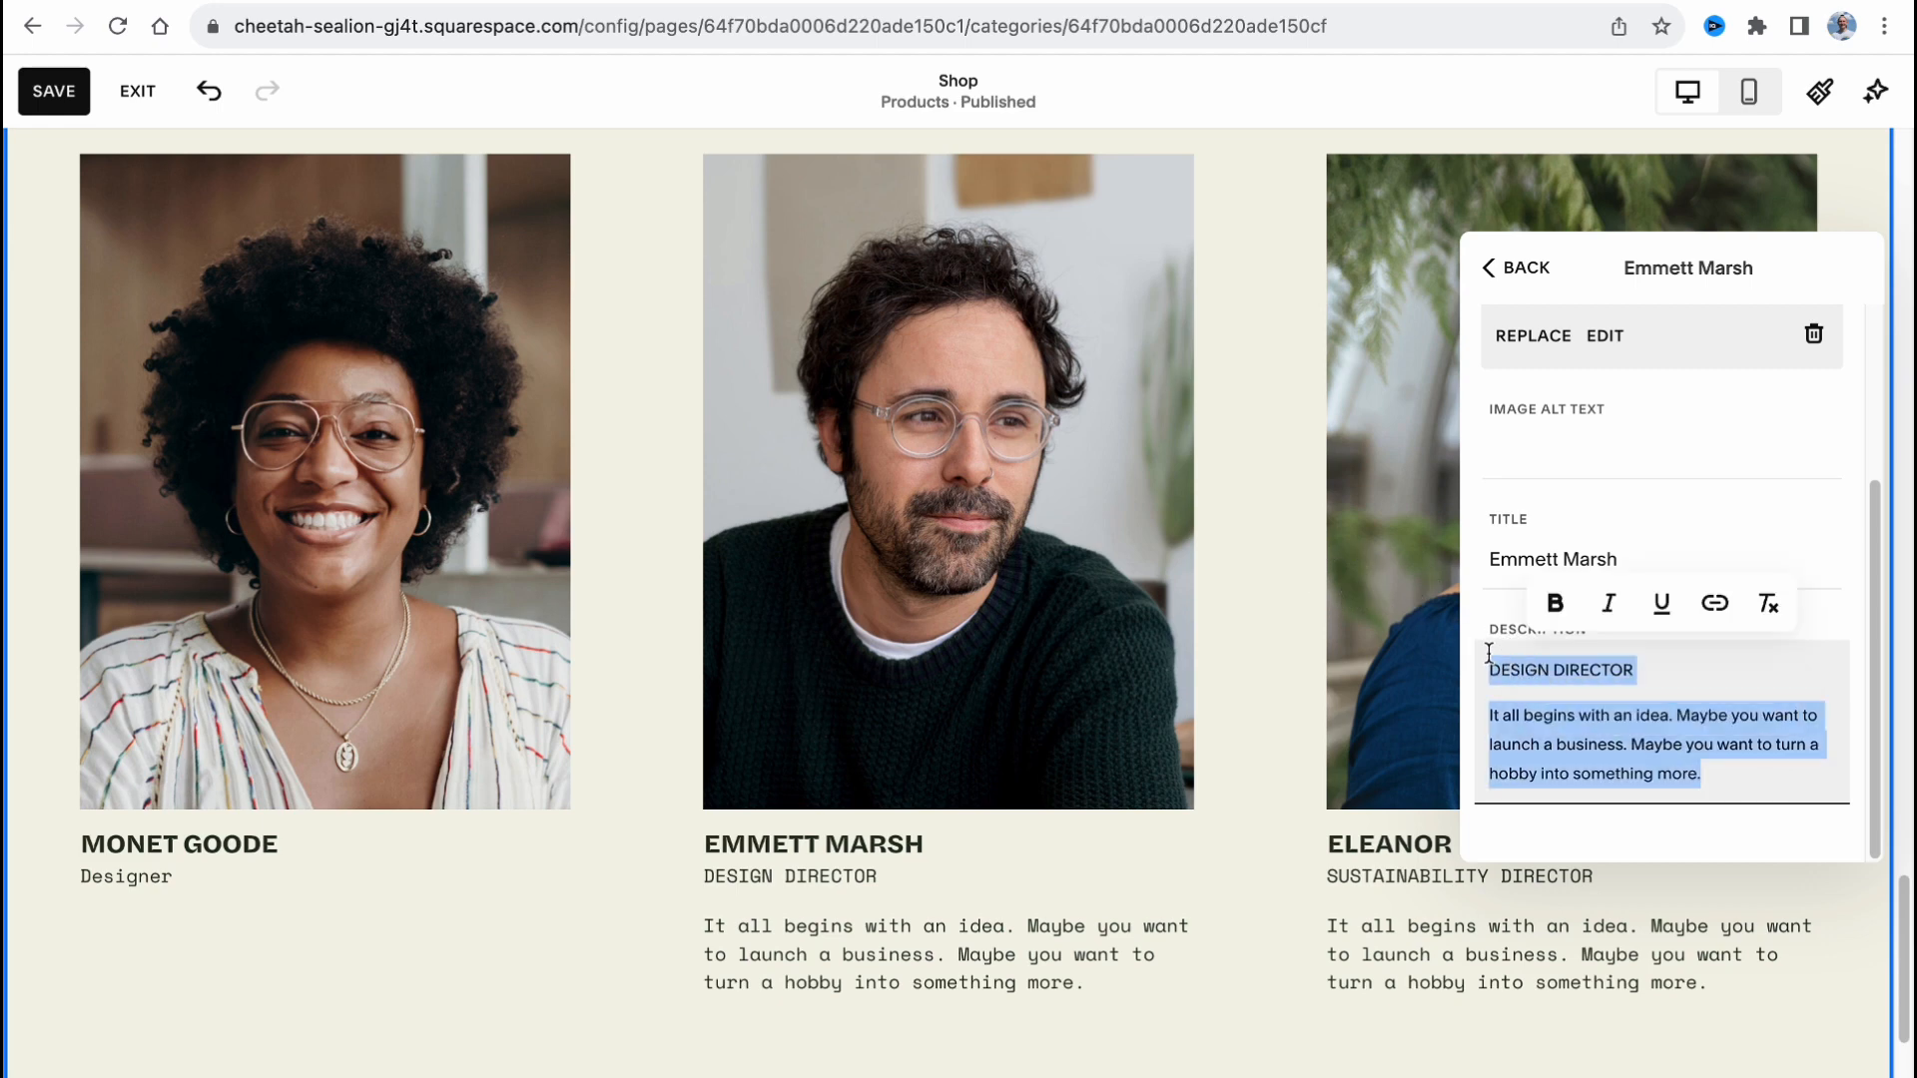
{"action": "type", "text": "Co Founder"}
{"action": "key", "text": "Return"}
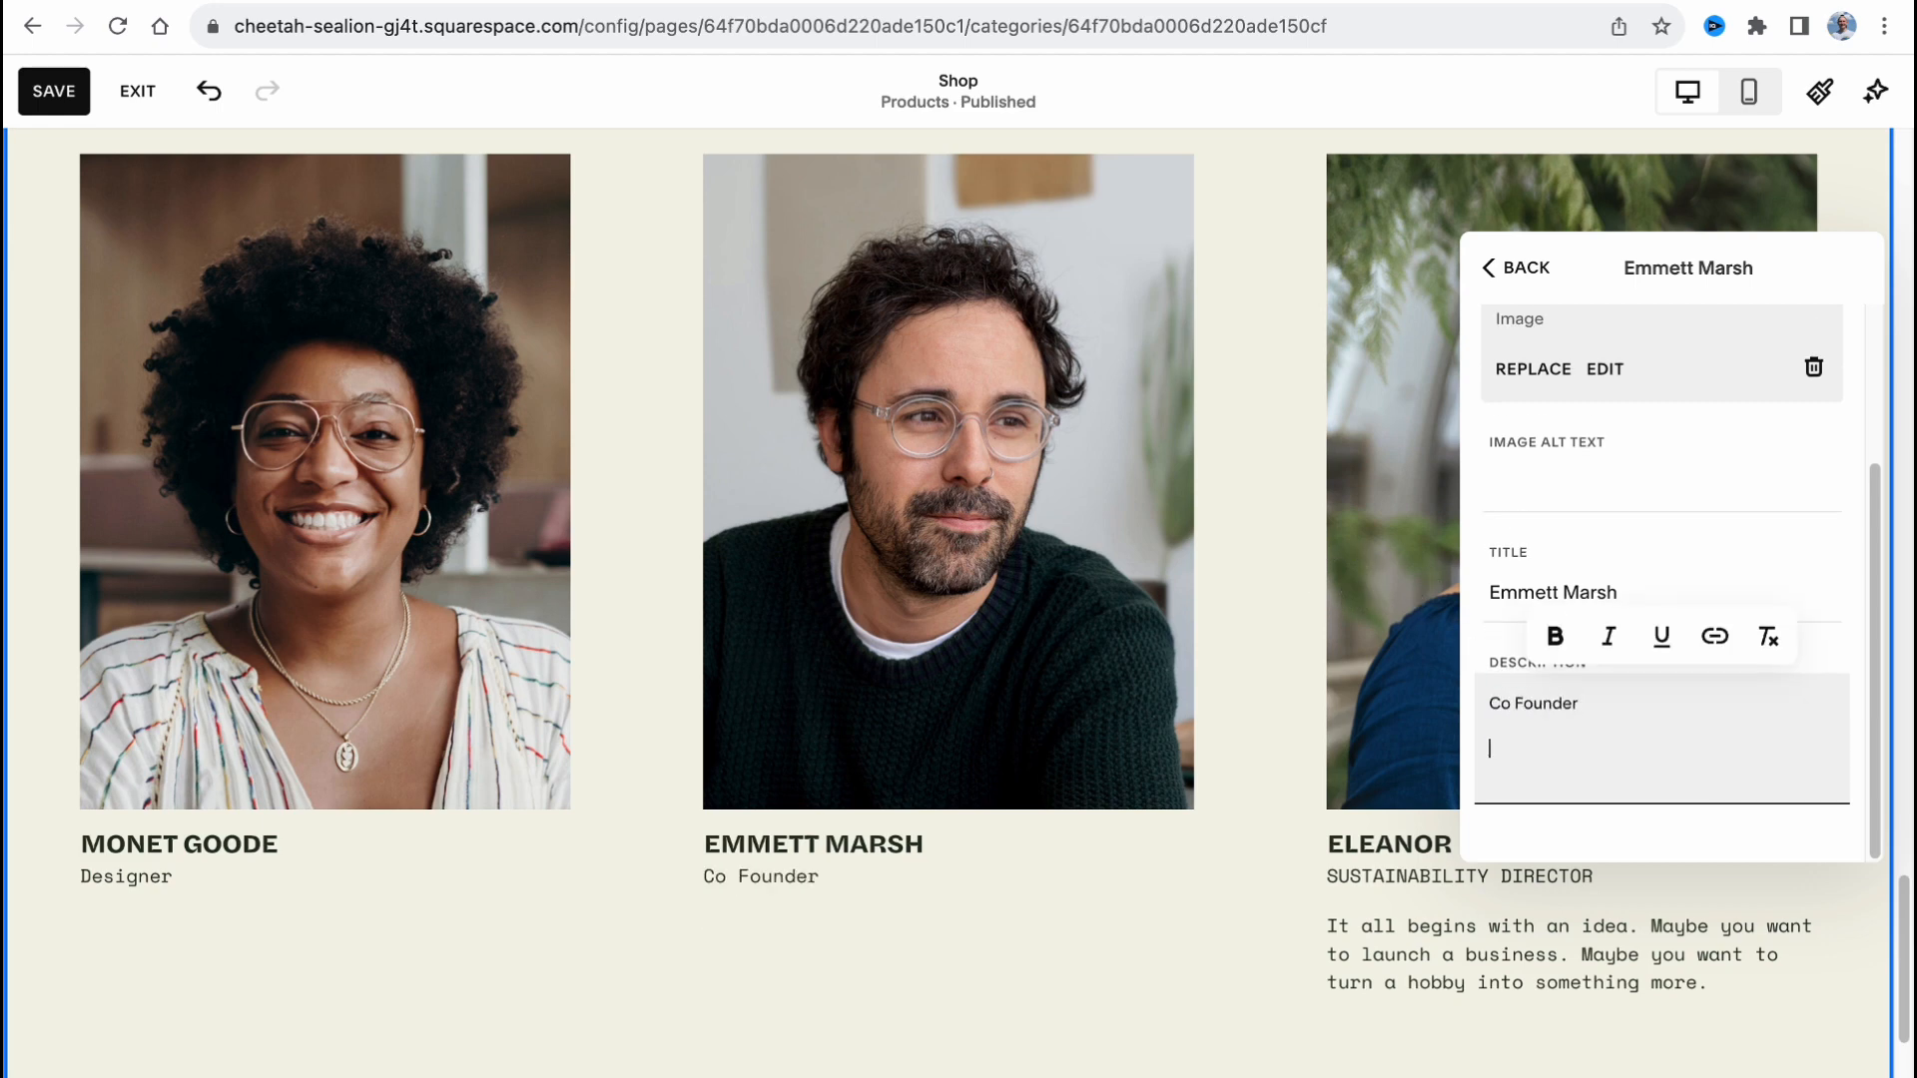
{"action": "left_click", "coordinate": [1094, 997]}
Replace the third team member's description in the People section with "Direc".
{"action": "left_click", "coordinate": [1467, 877]}
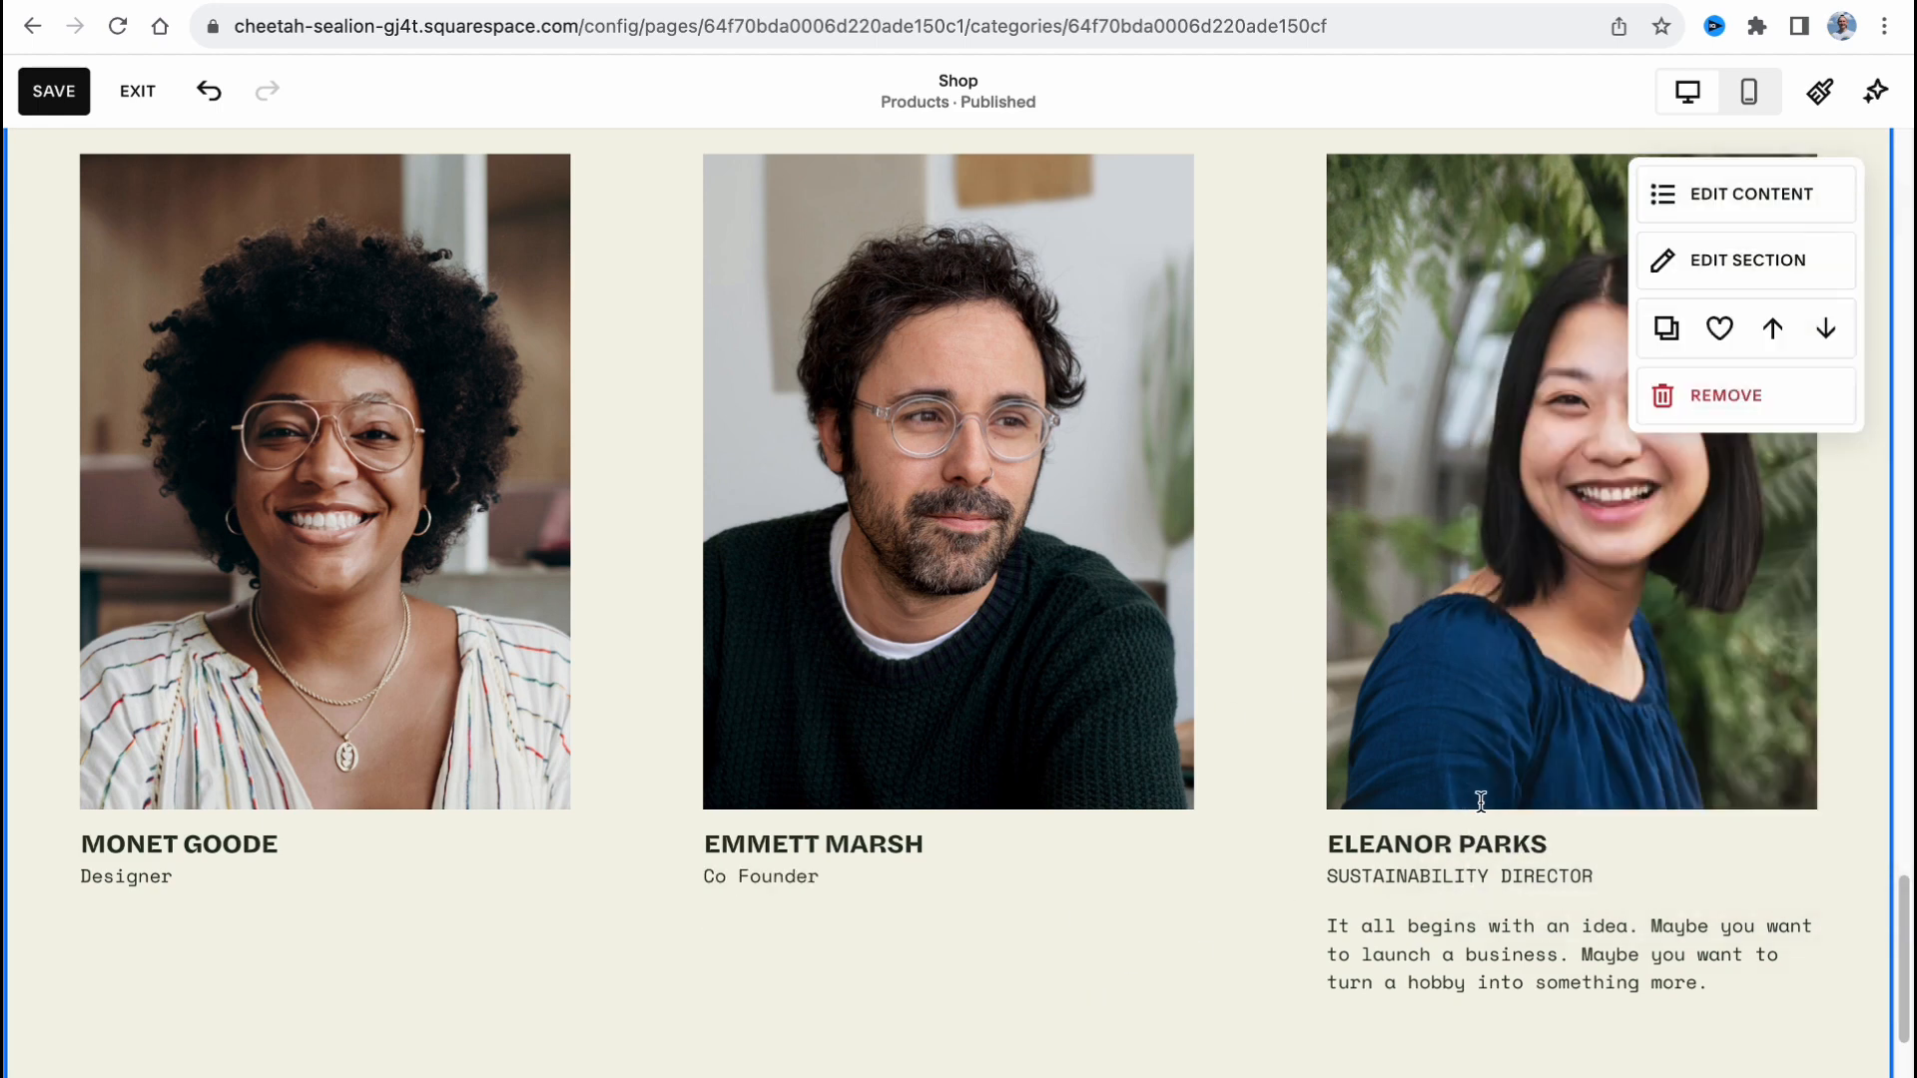
{"action": "left_click", "coordinate": [1698, 205]}
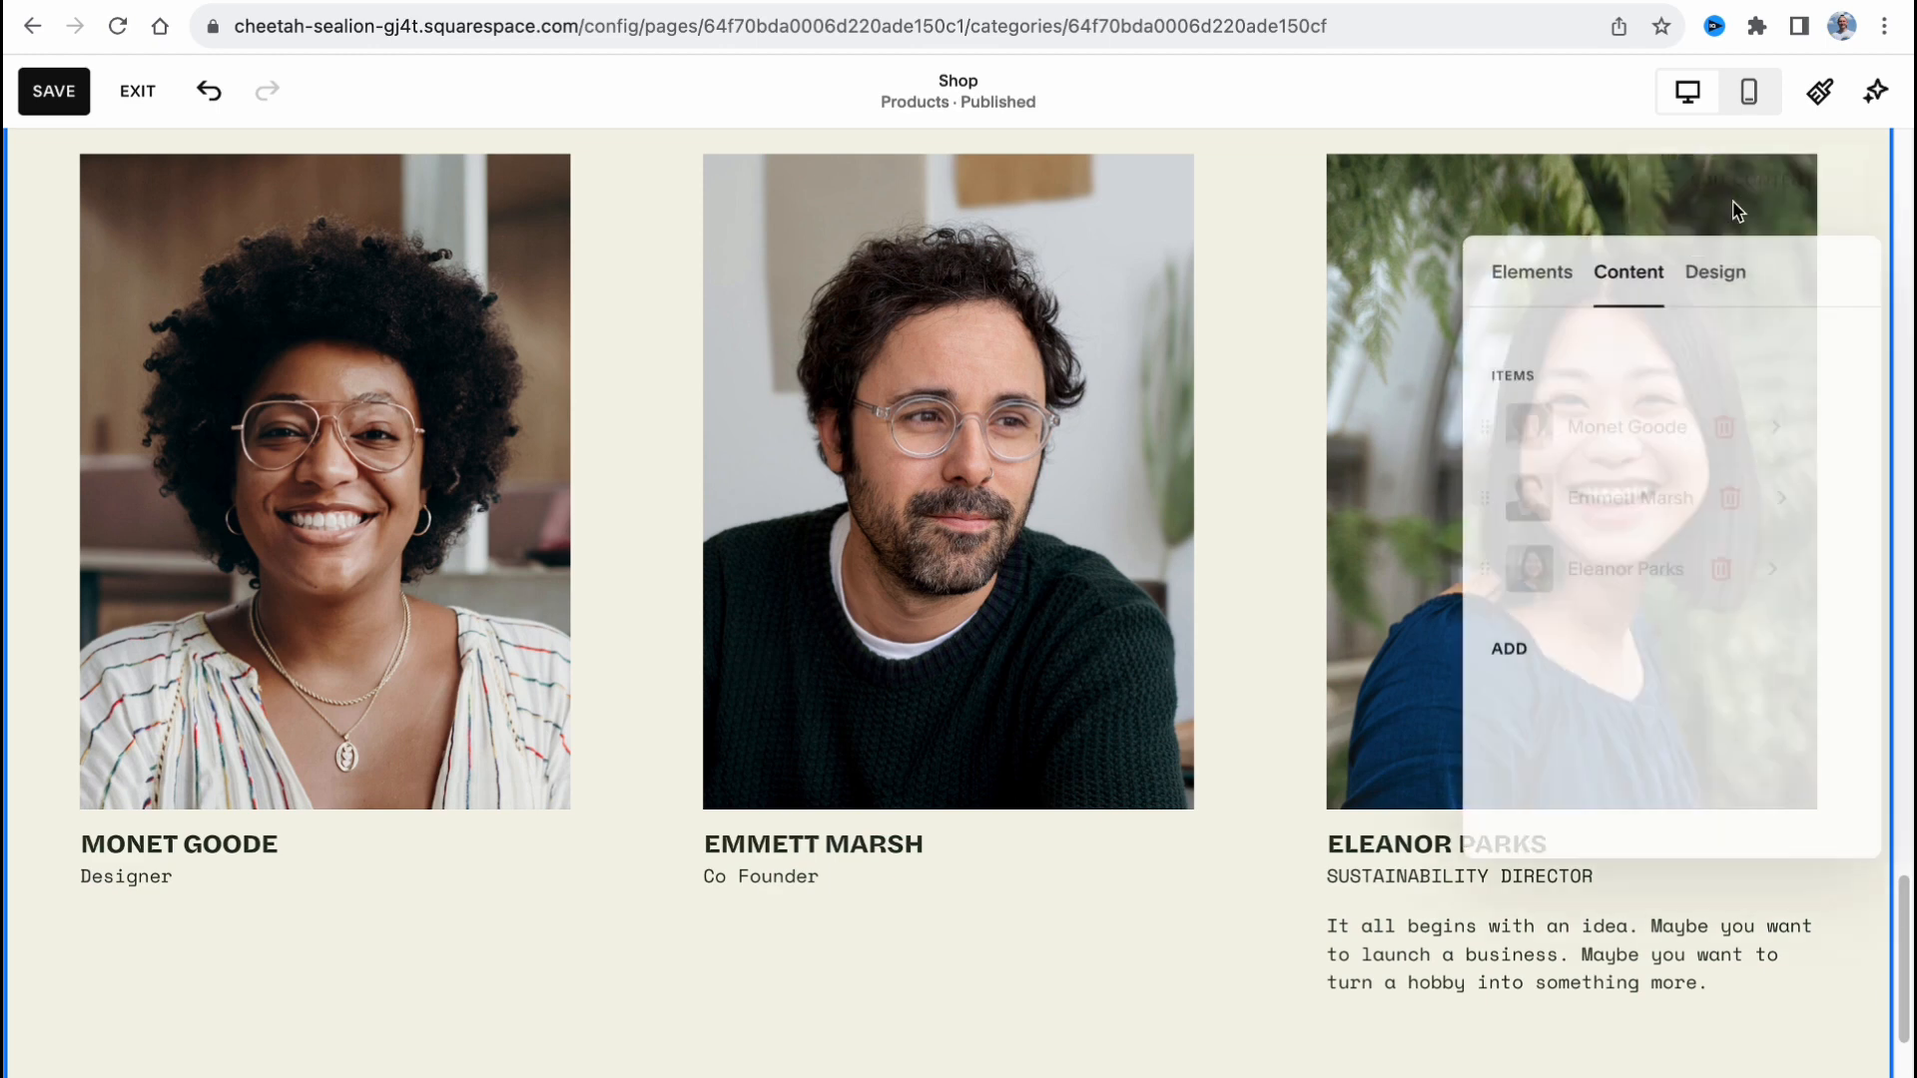
{"action": "left_click", "coordinate": [1633, 583]}
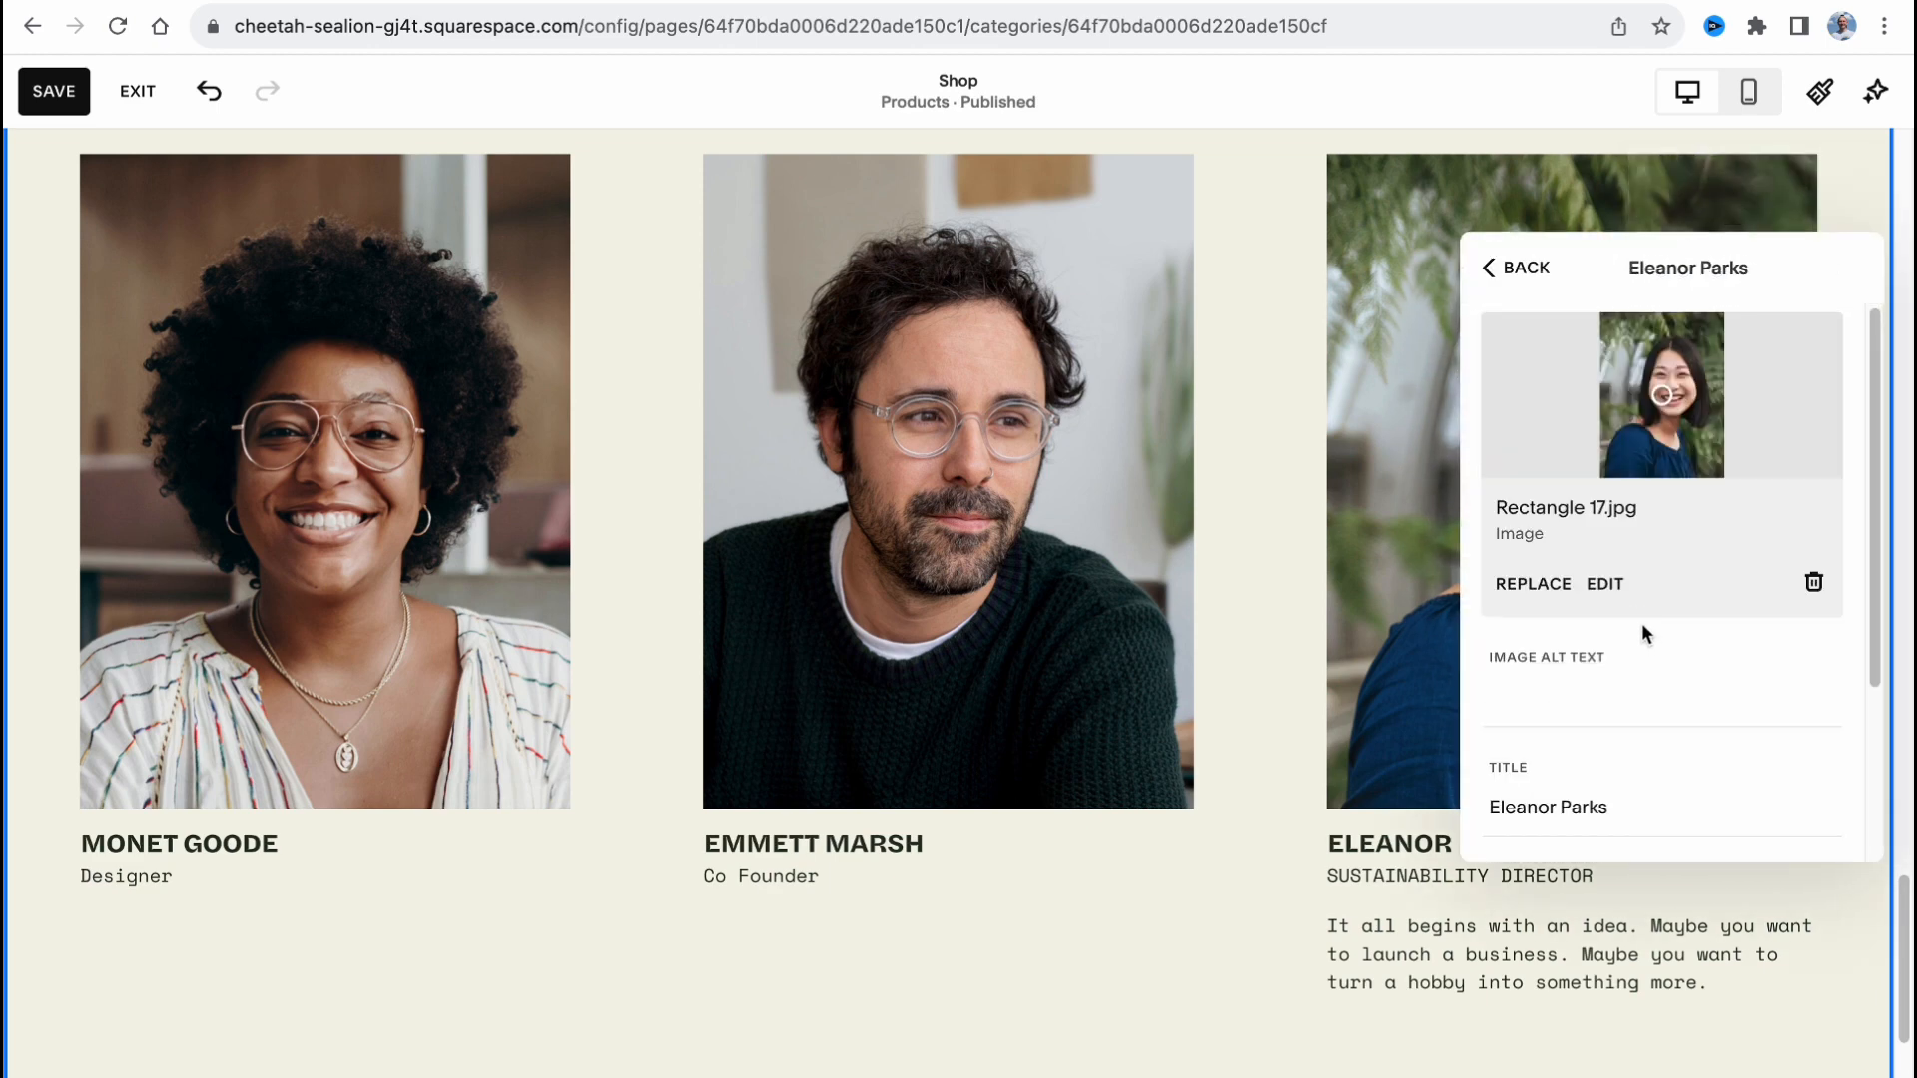
{"action": "left_click", "coordinate": [1609, 736]}
{"action": "scroll", "coordinate": [1654, 798], "scroll_direction": "down", "scroll_amount": 3}
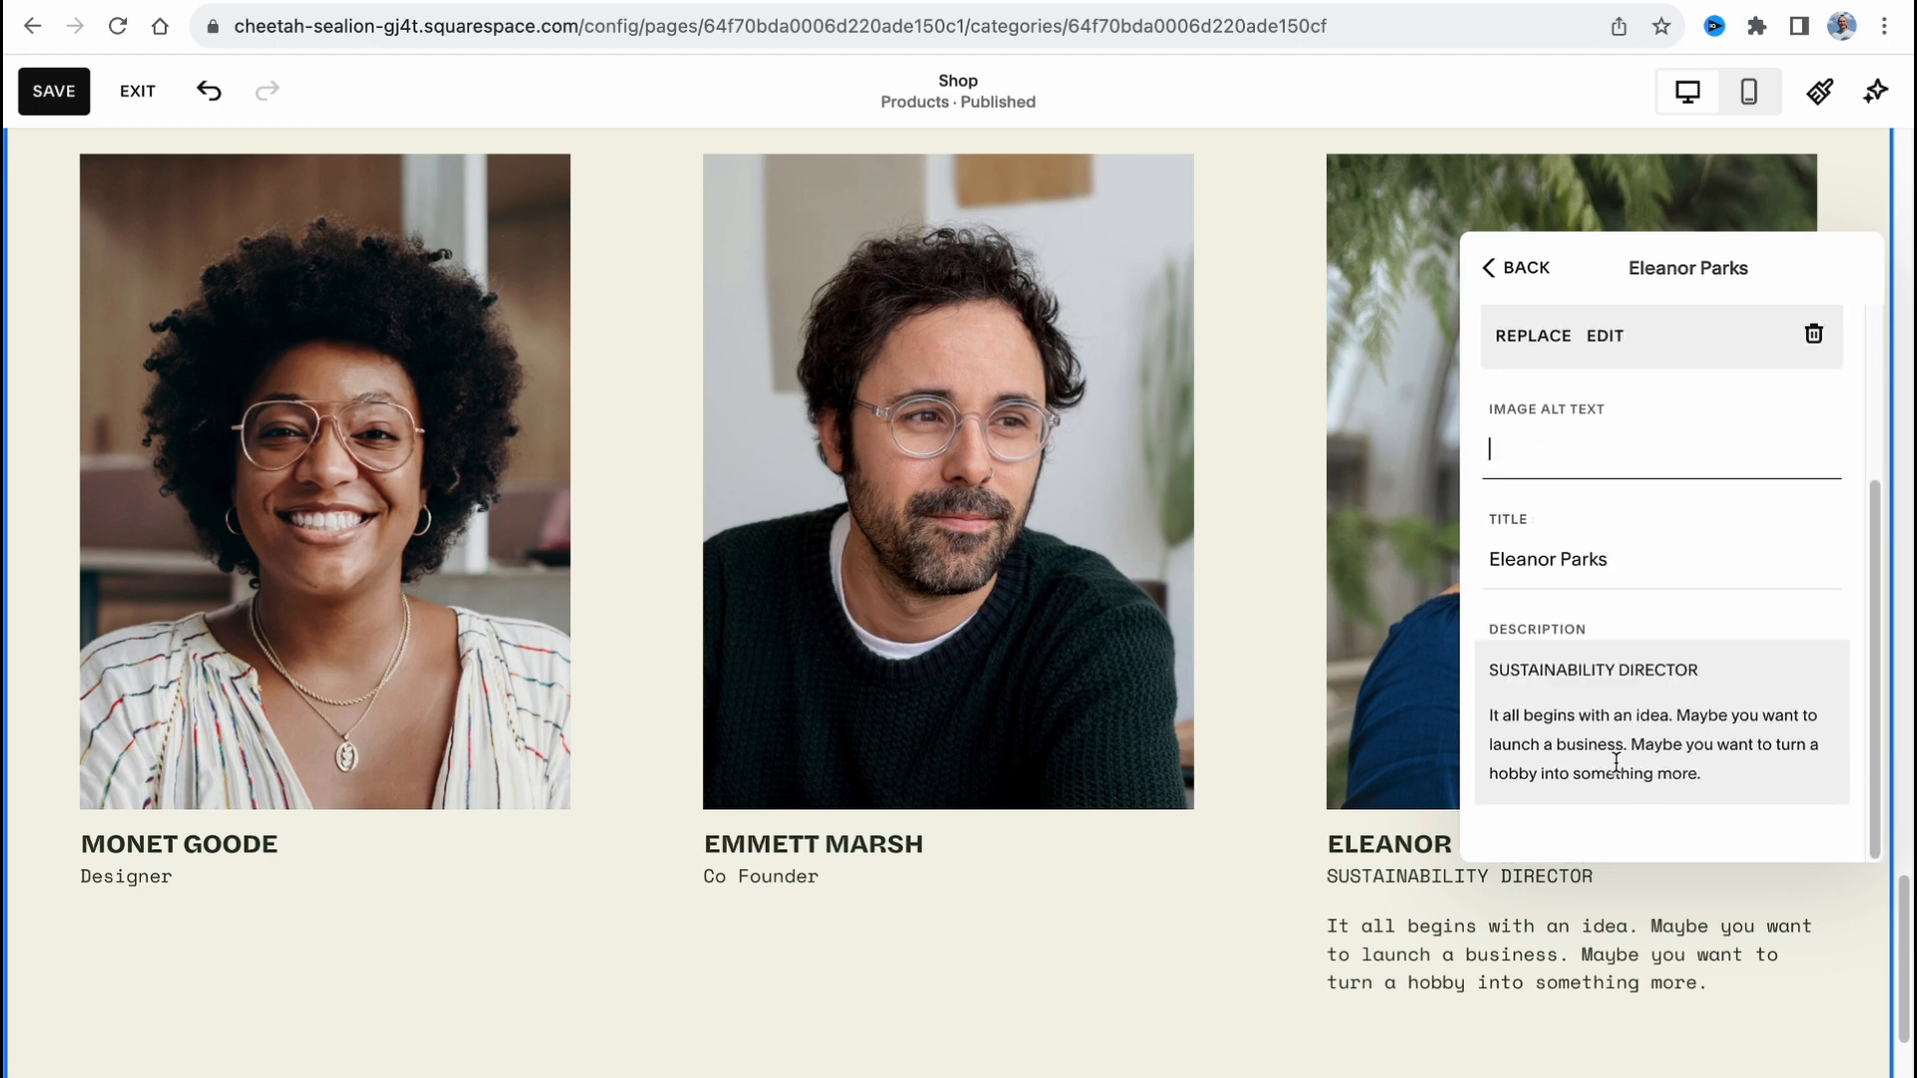
{"action": "left_click", "coordinate": [1673, 719]}
{"action": "key", "text": "ctrl+a"}
{"action": "type", "text": "Direc"}
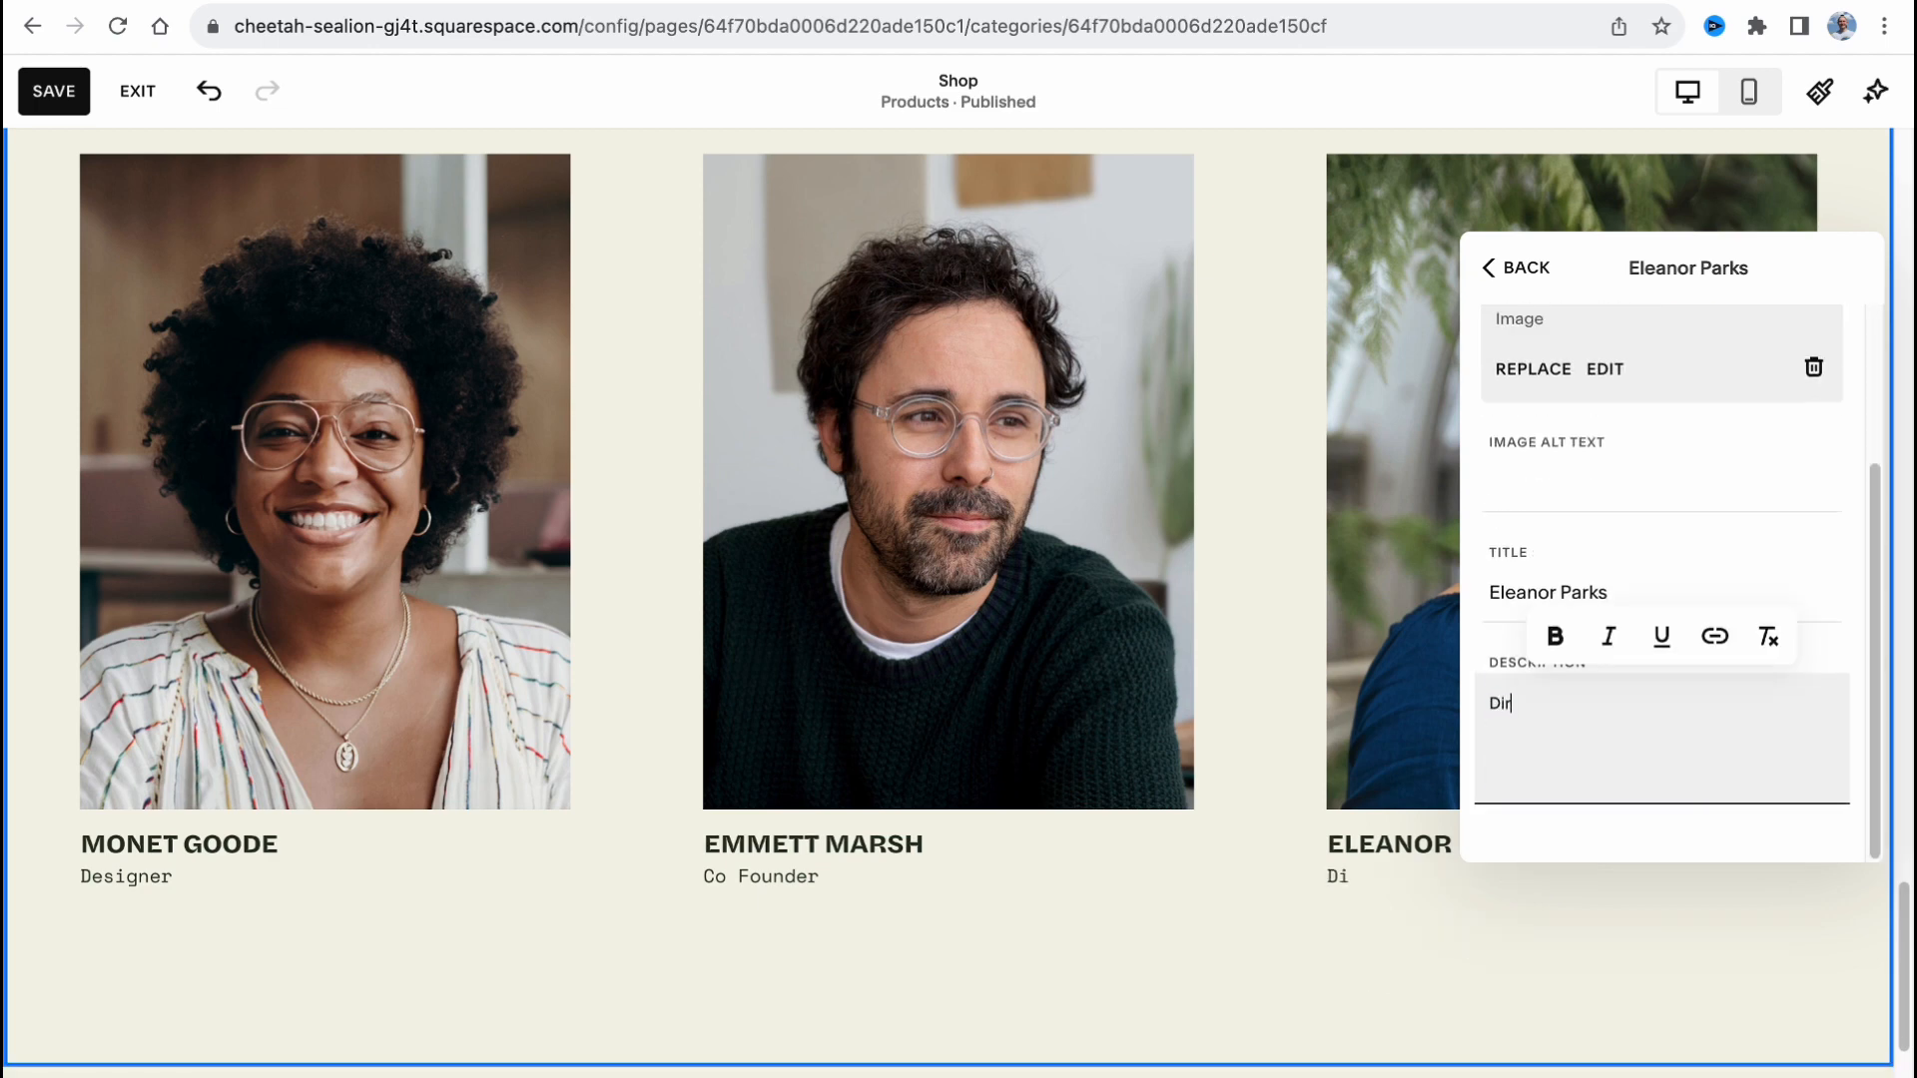
{"action": "left_click", "coordinate": [1266, 895]}
Look over the Shop page, save its changes and exit the page editor.
{"action": "scroll", "coordinate": [1248, 599], "scroll_direction": "down", "scroll_amount": 5}
{"action": "scroll", "coordinate": [1238, 489], "scroll_direction": "up", "scroll_amount": 6}
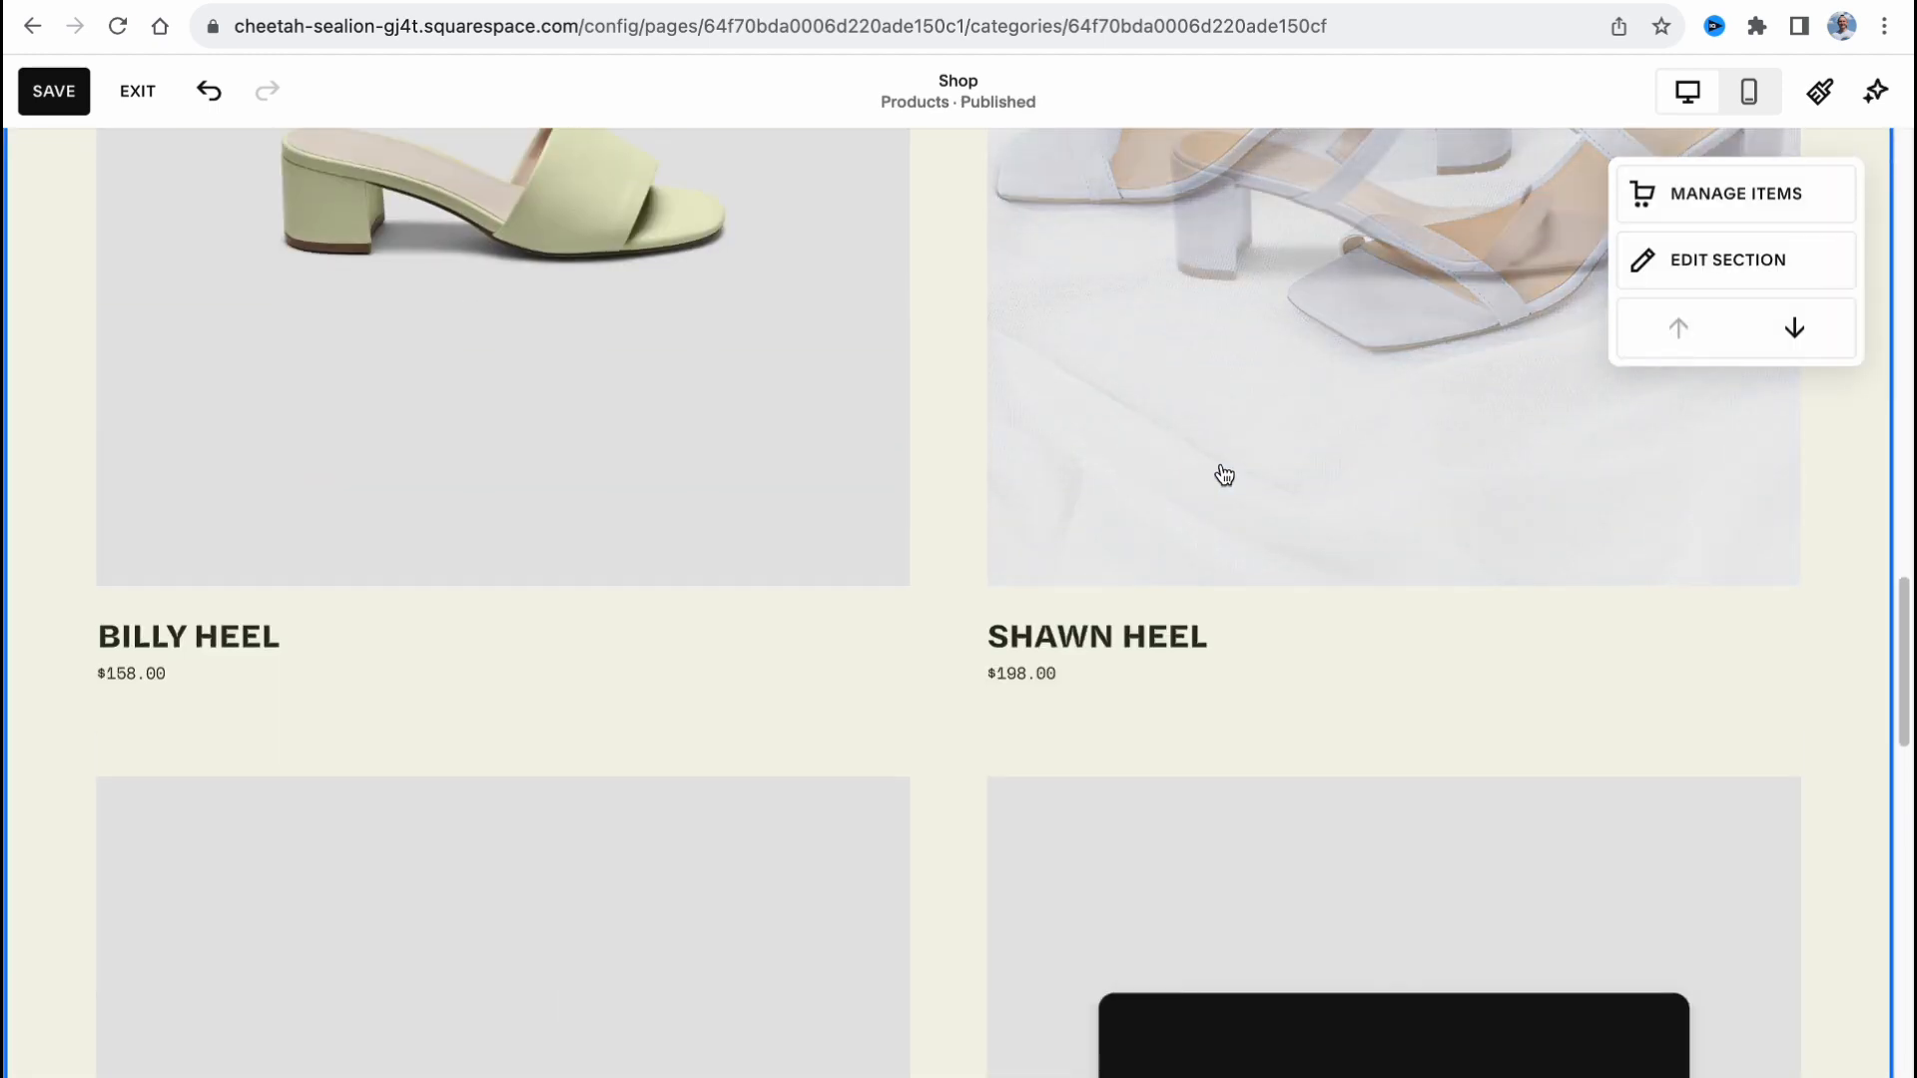
{"action": "left_click", "coordinate": [66, 94]}
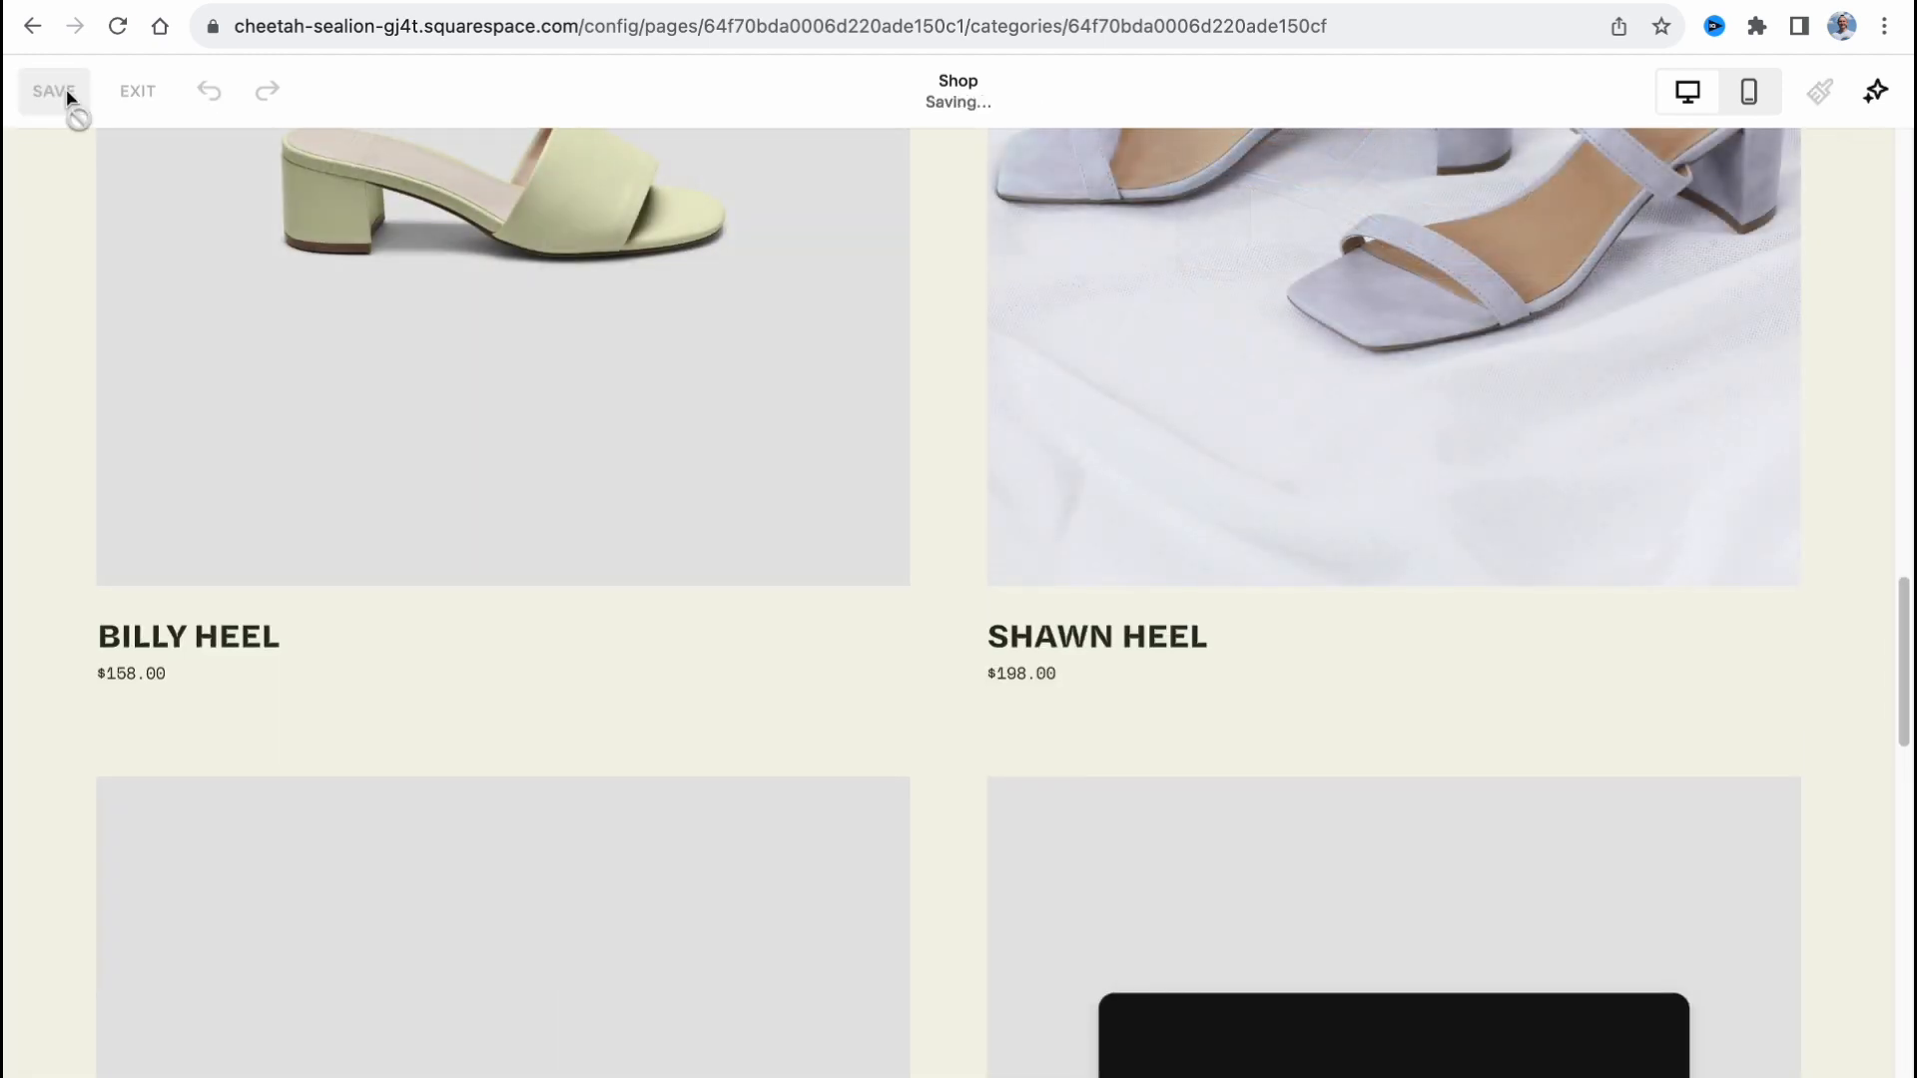
{"action": "left_click", "coordinate": [130, 97]}
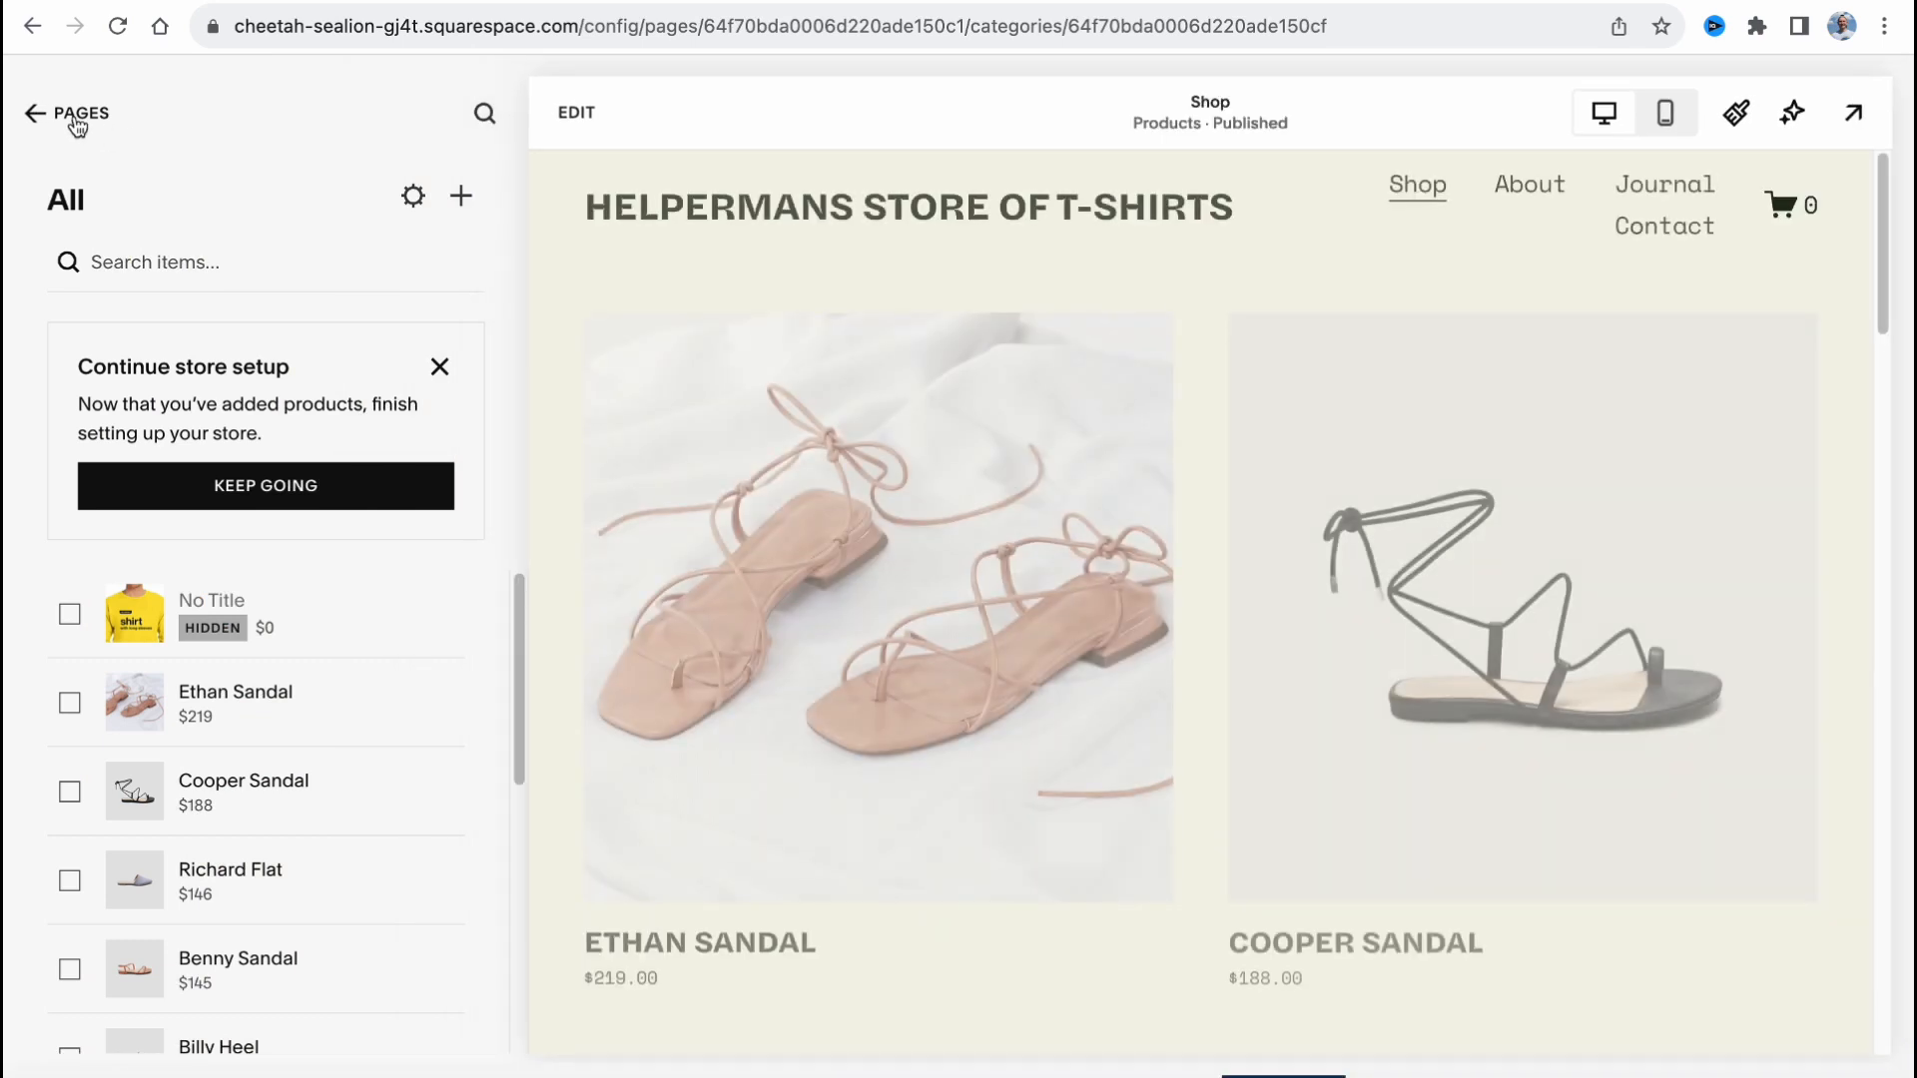
Leave the website's pages and return to the account dashboard listing all sites.
{"action": "left_click", "coordinate": [75, 118]}
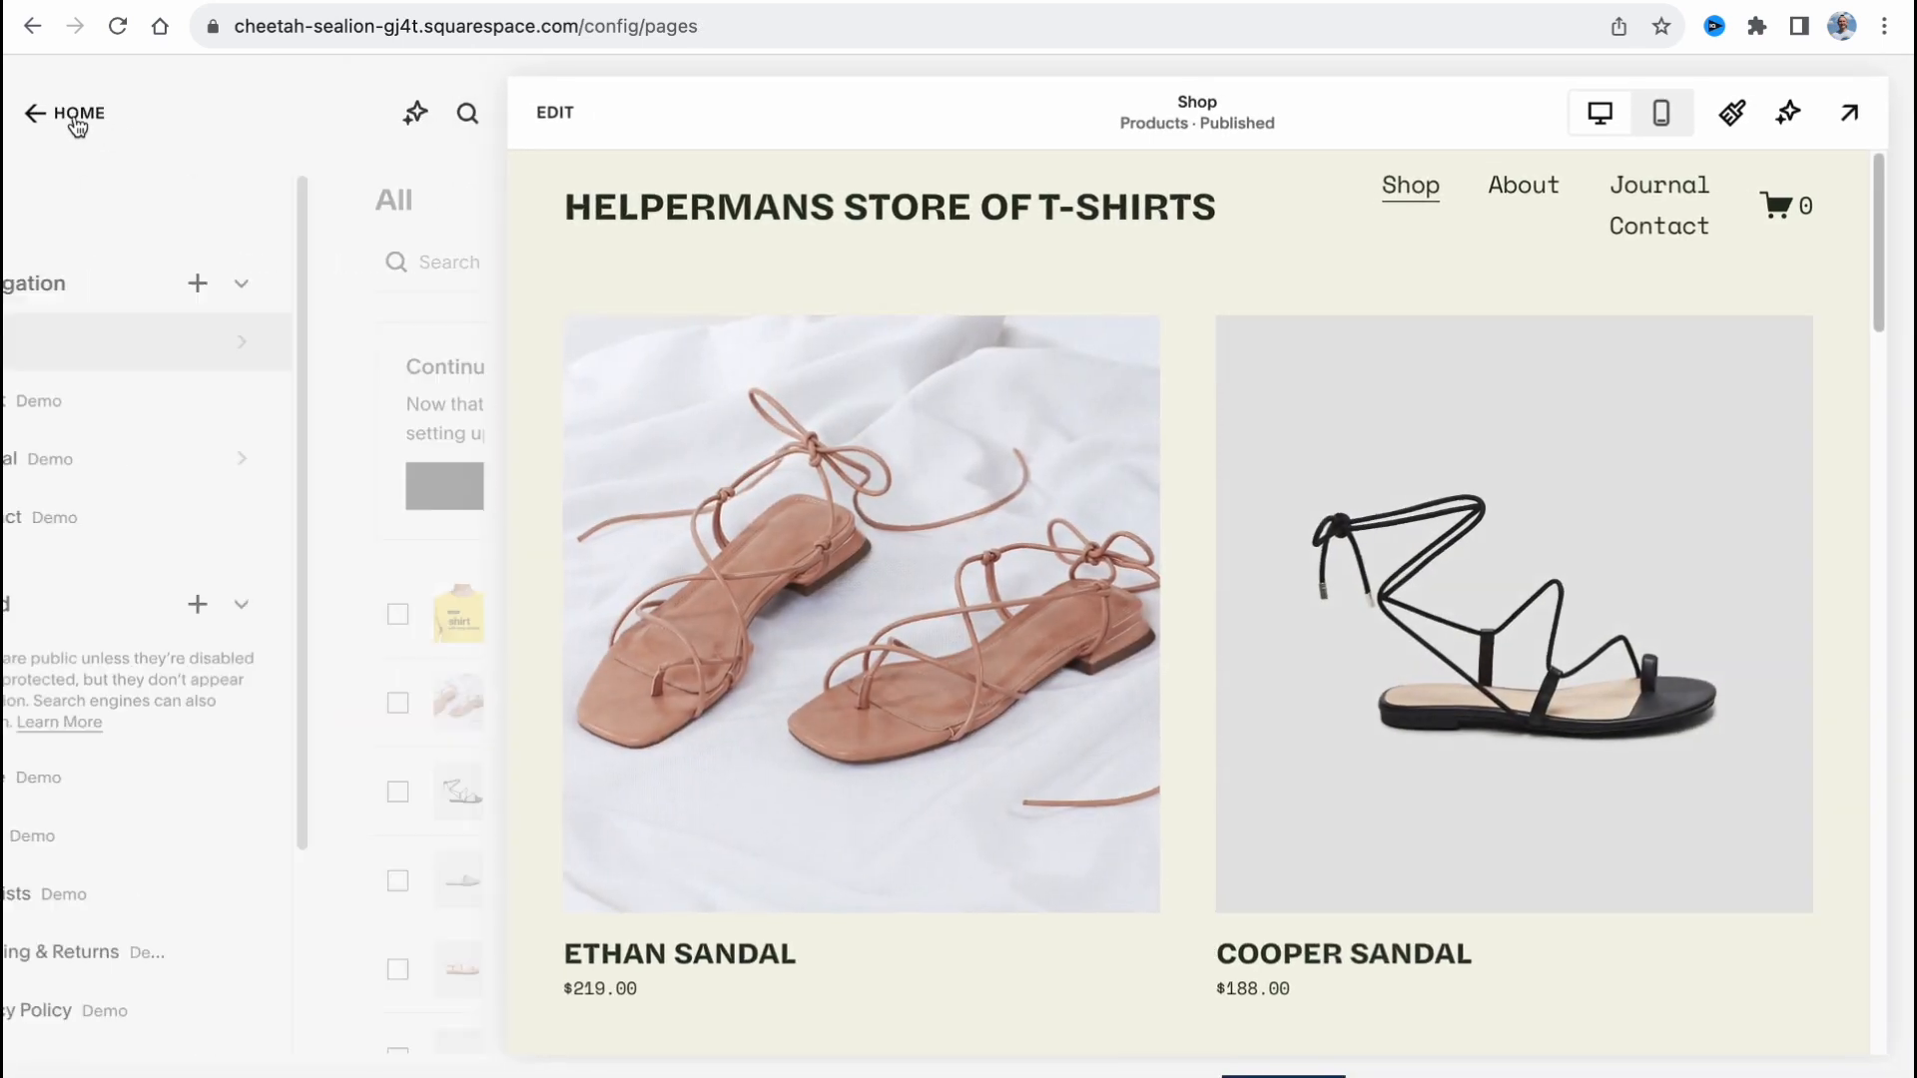
{"action": "left_click", "coordinate": [72, 114]}
{"action": "left_click", "coordinate": [72, 118]}
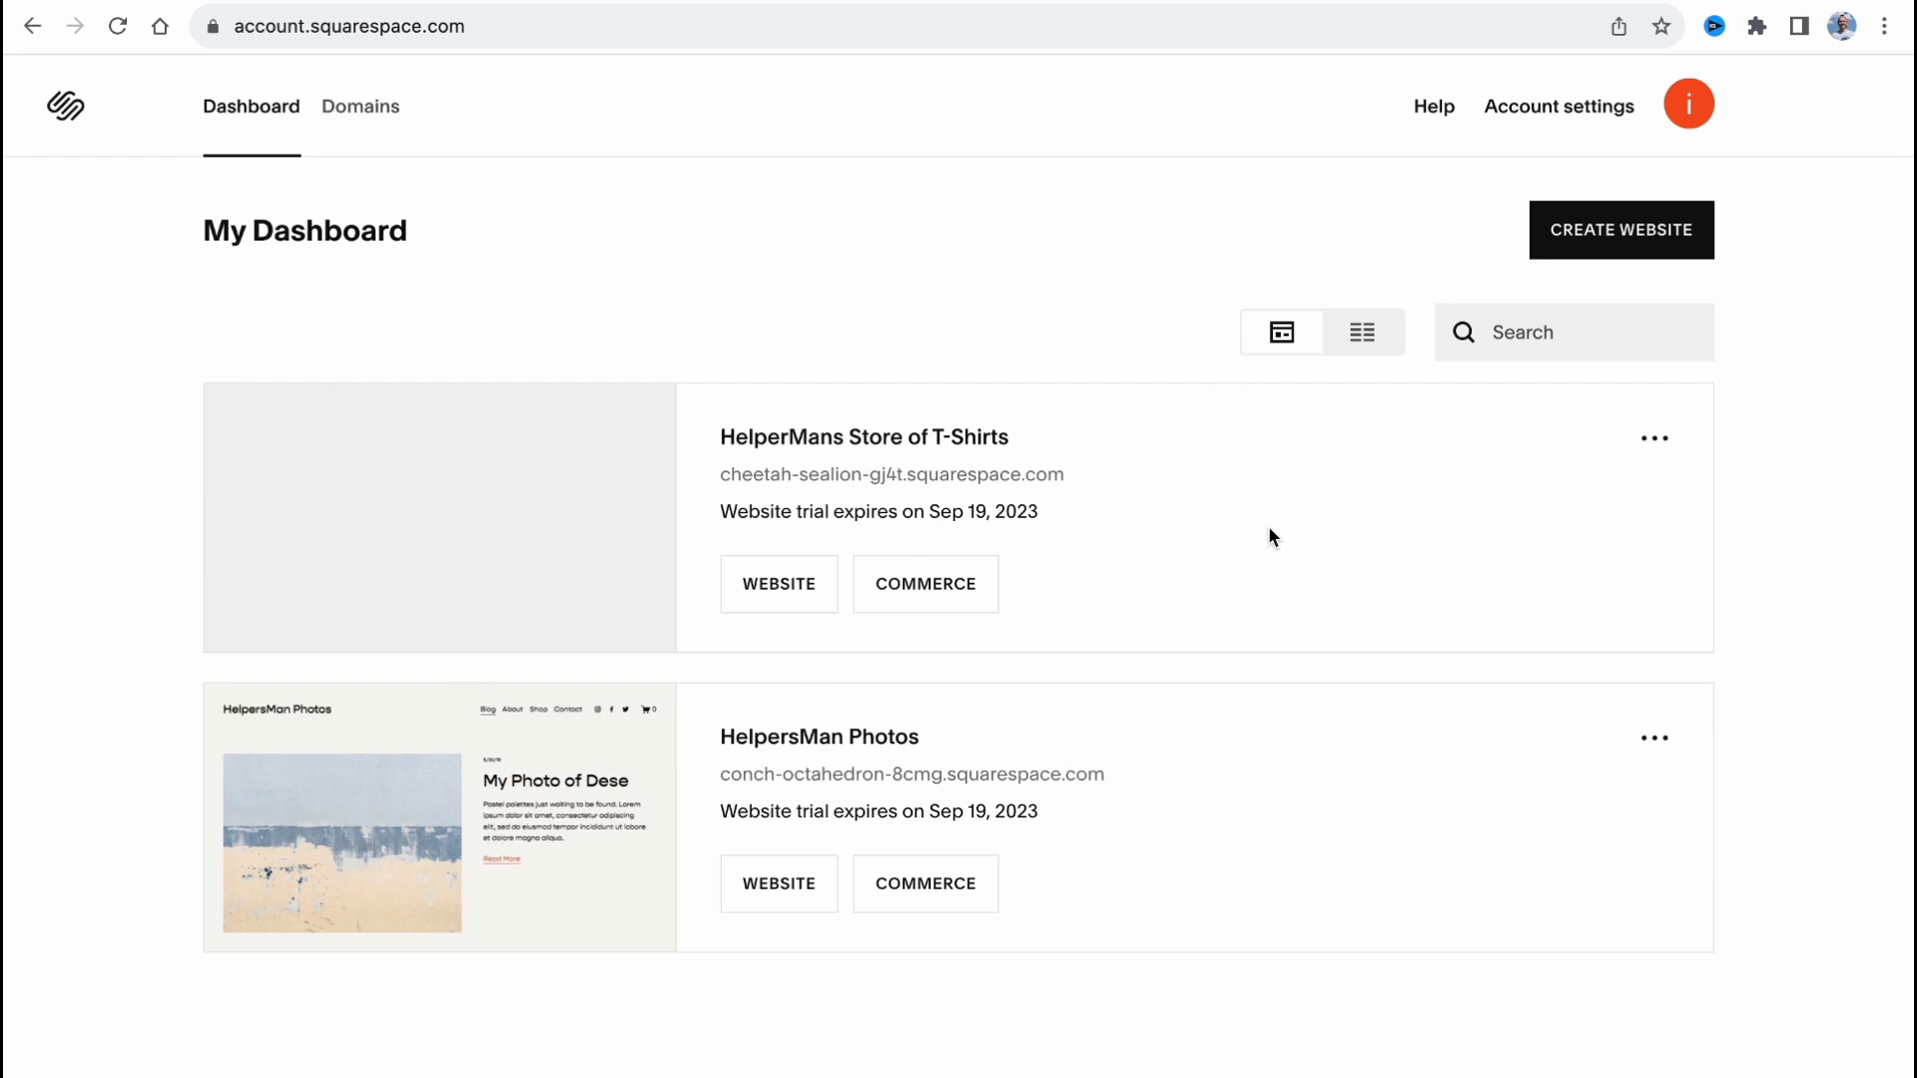
{"action": "mouse_move", "coordinate": [629, 794]}
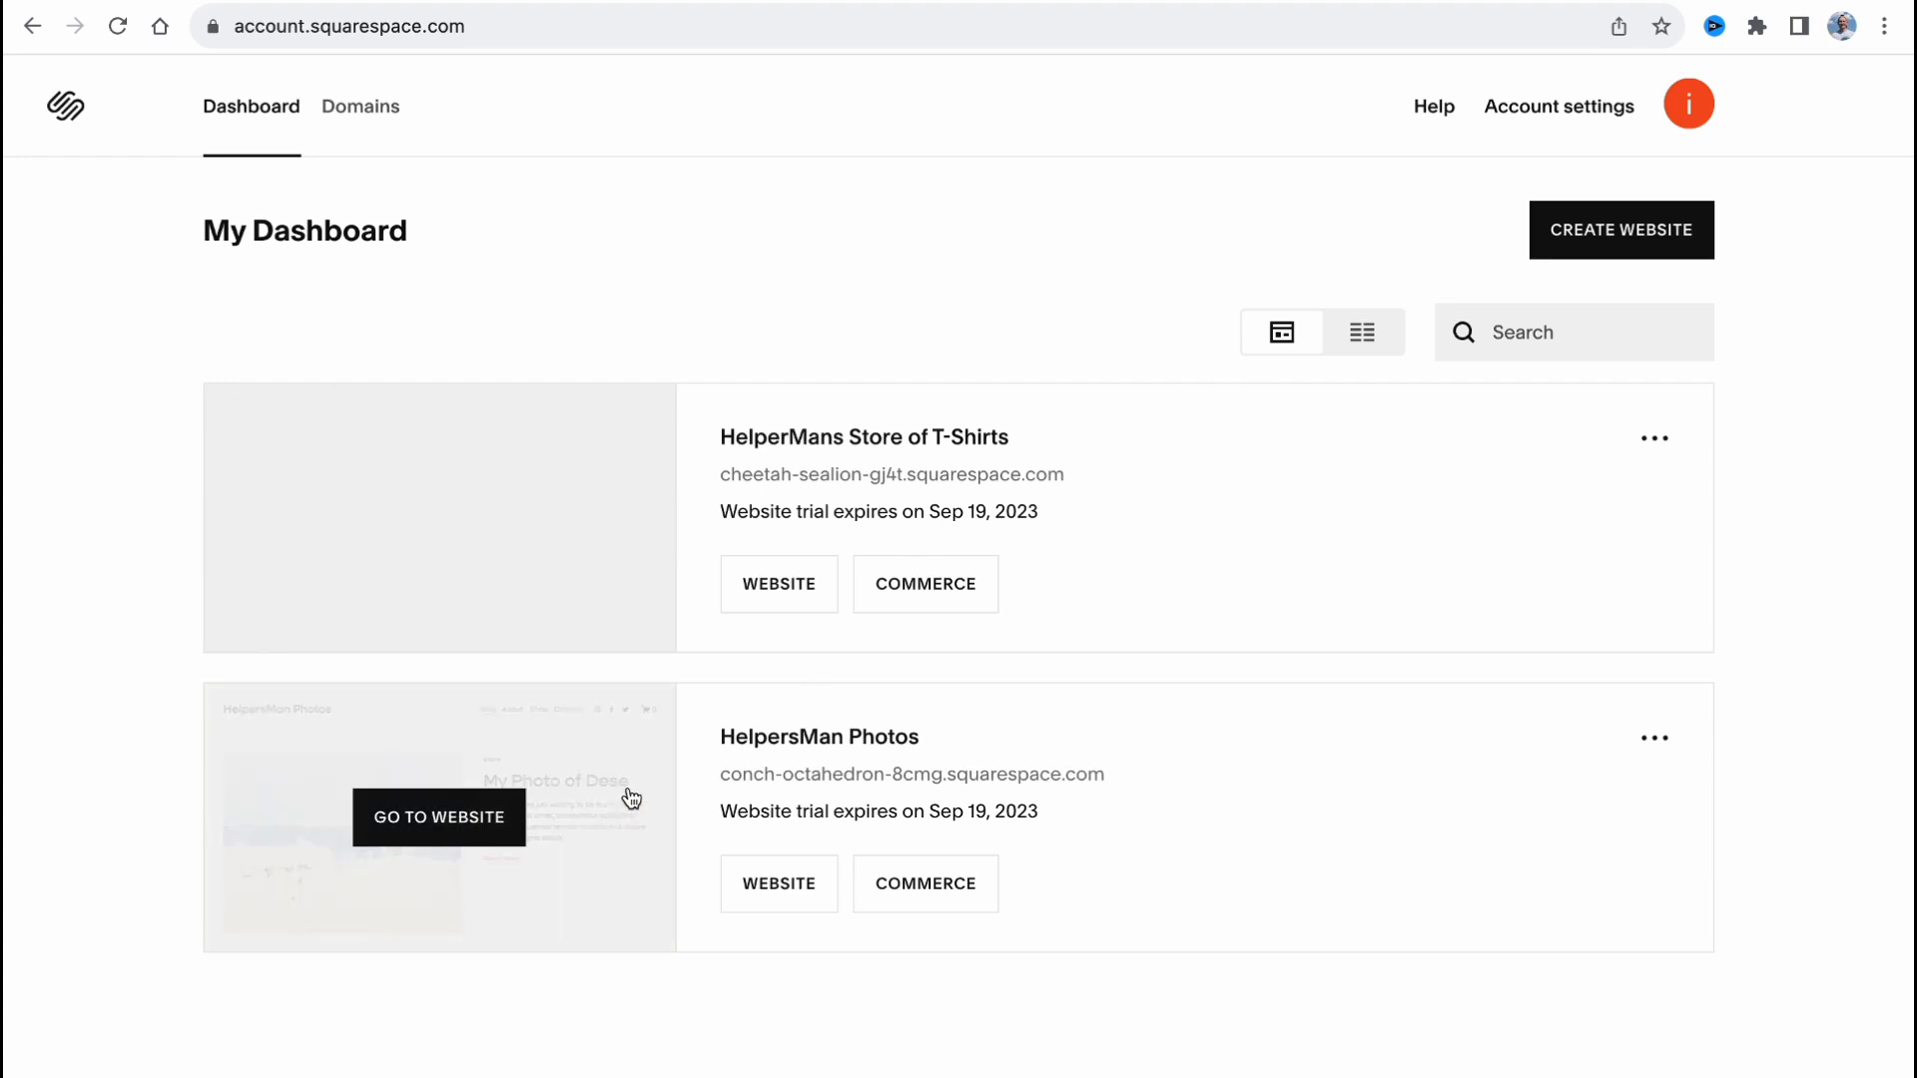
{"action": "left_click", "coordinate": [783, 587]}
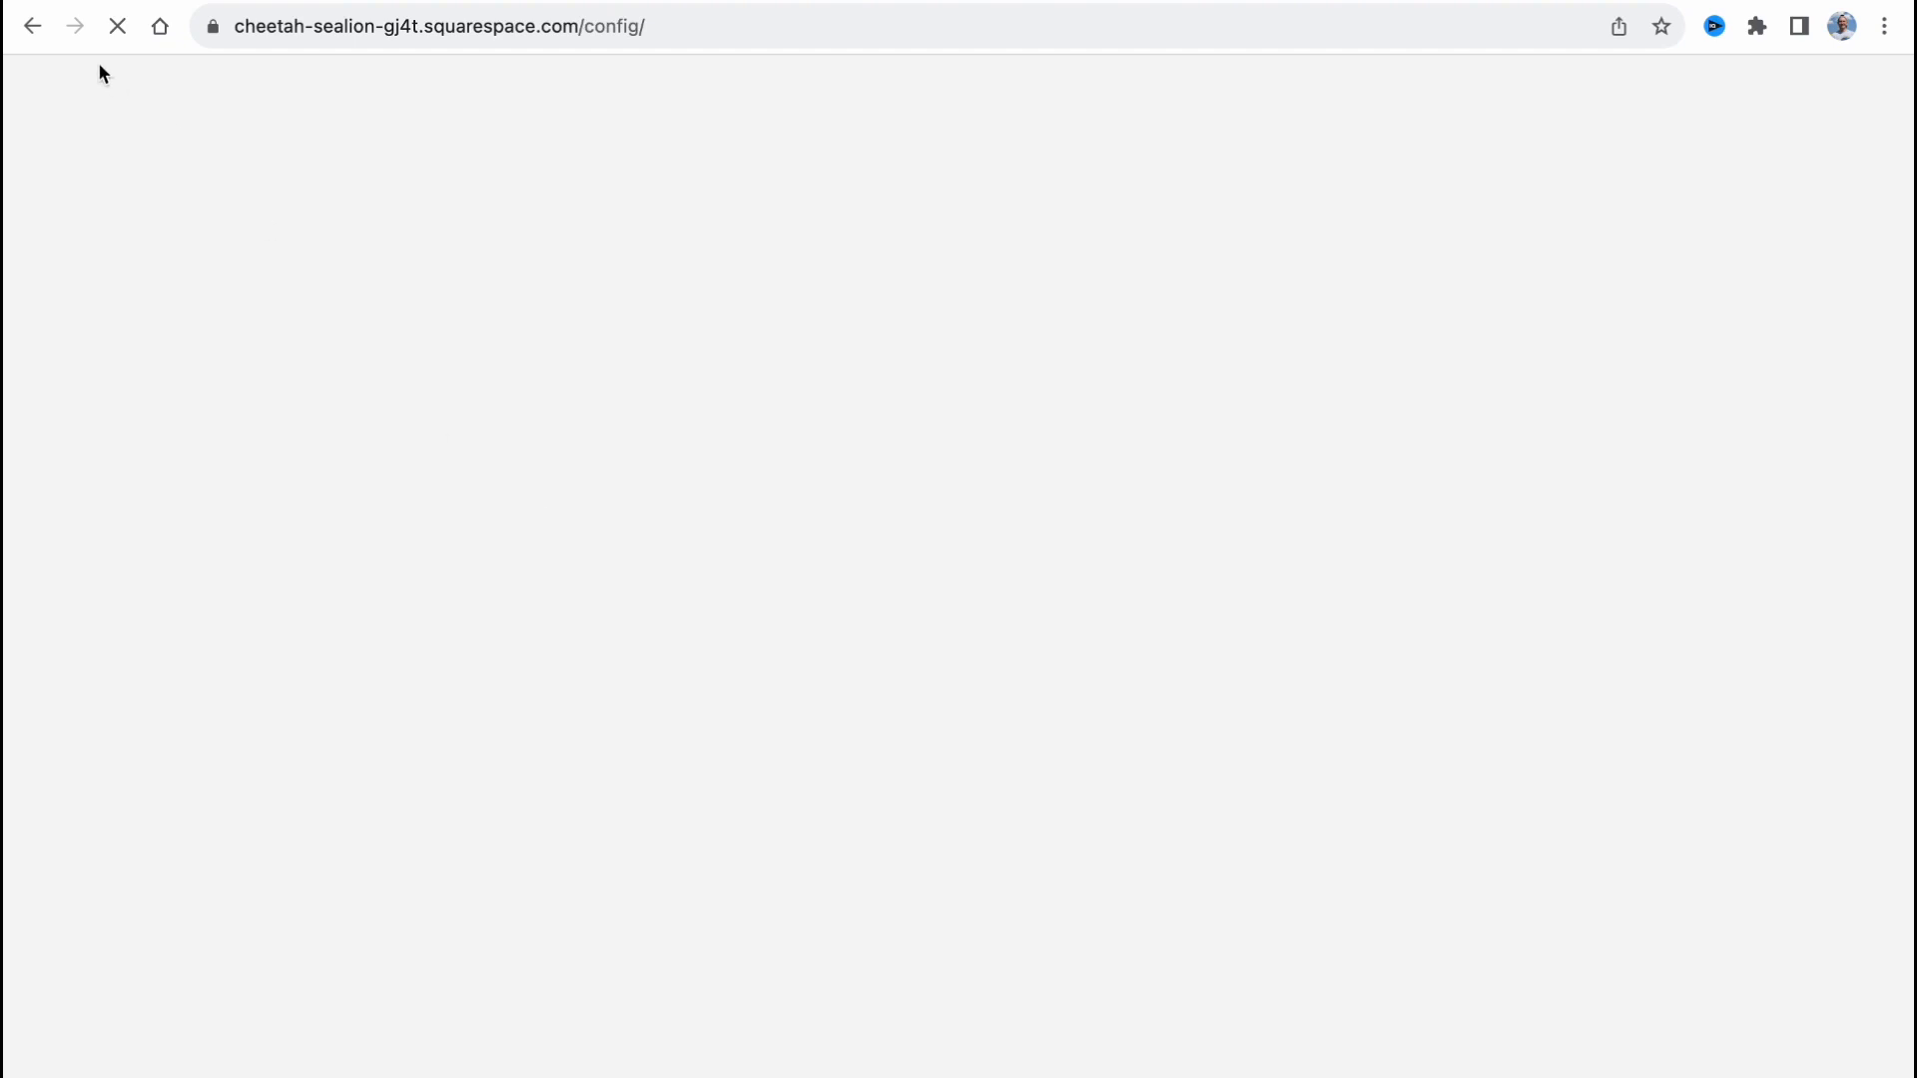
{"action": "left_click", "coordinate": [33, 26]}
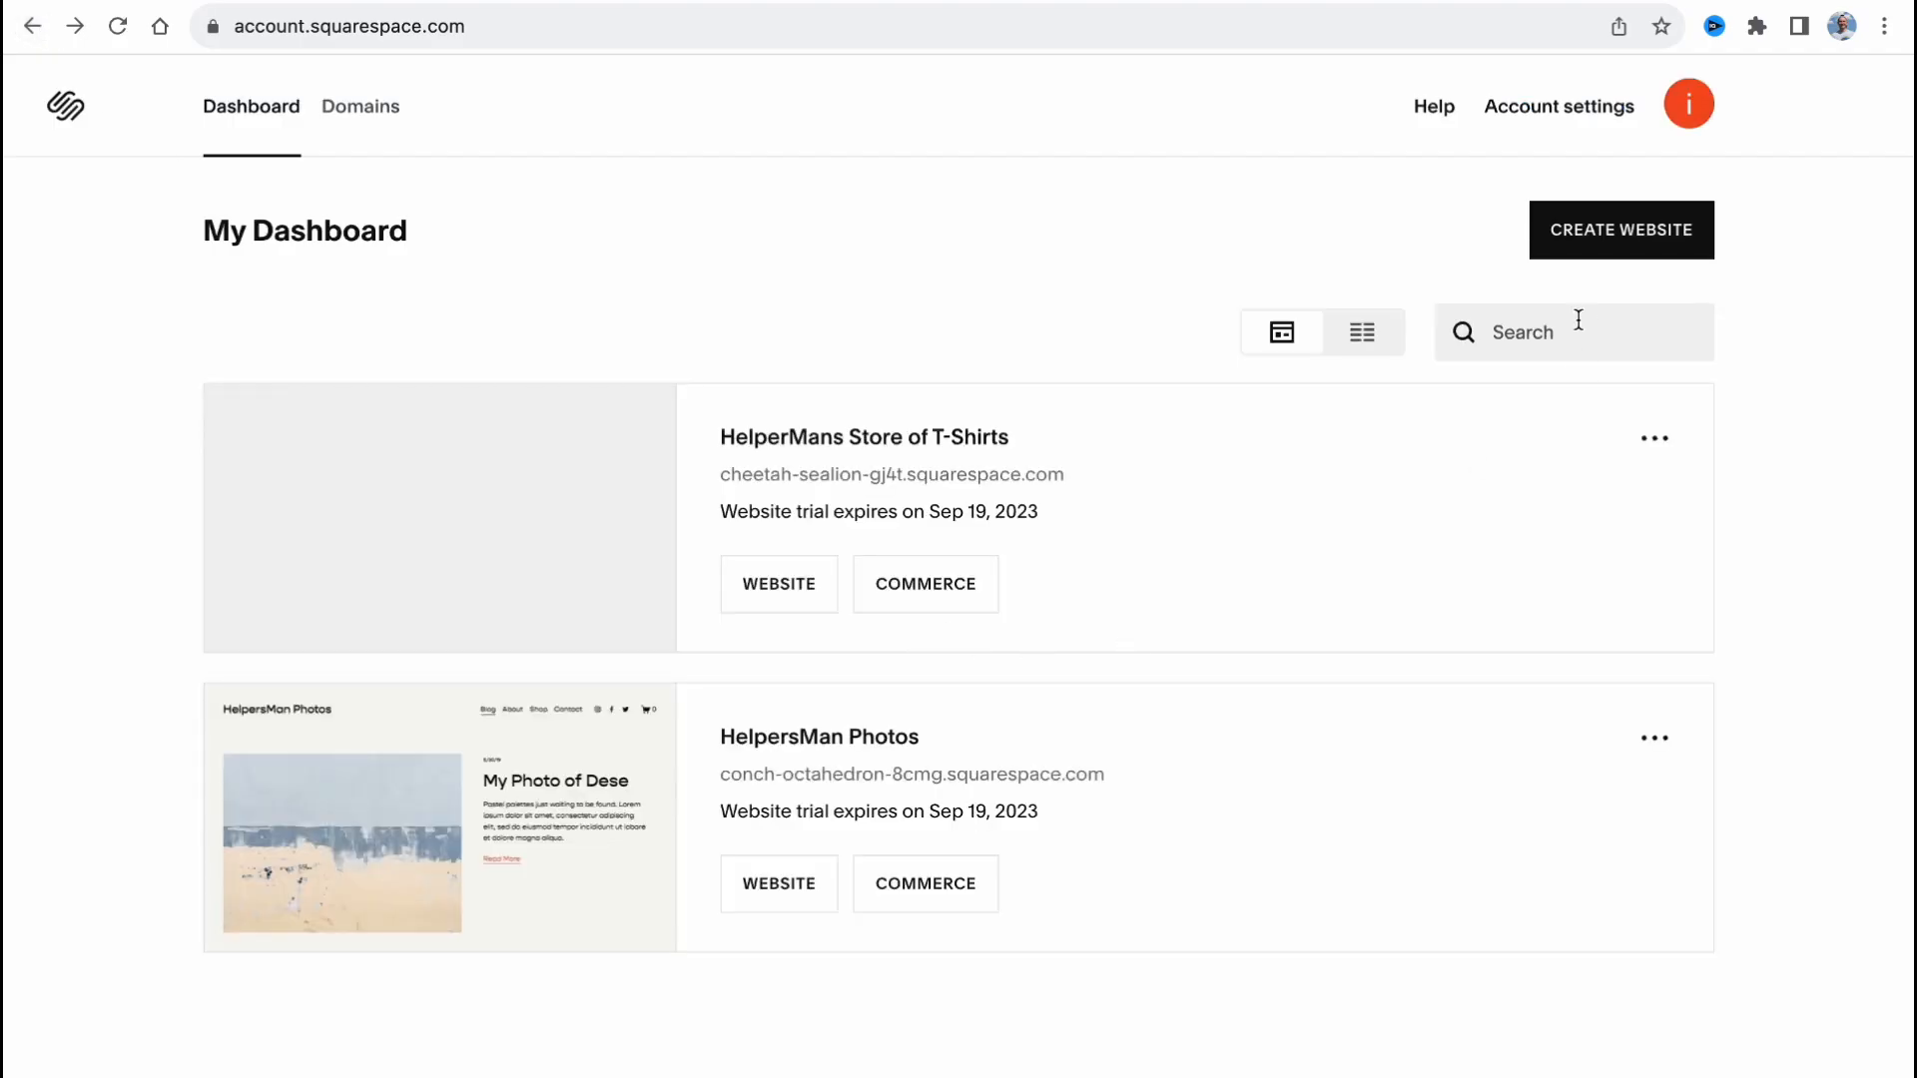
{"action": "left_click", "coordinate": [1697, 132]}
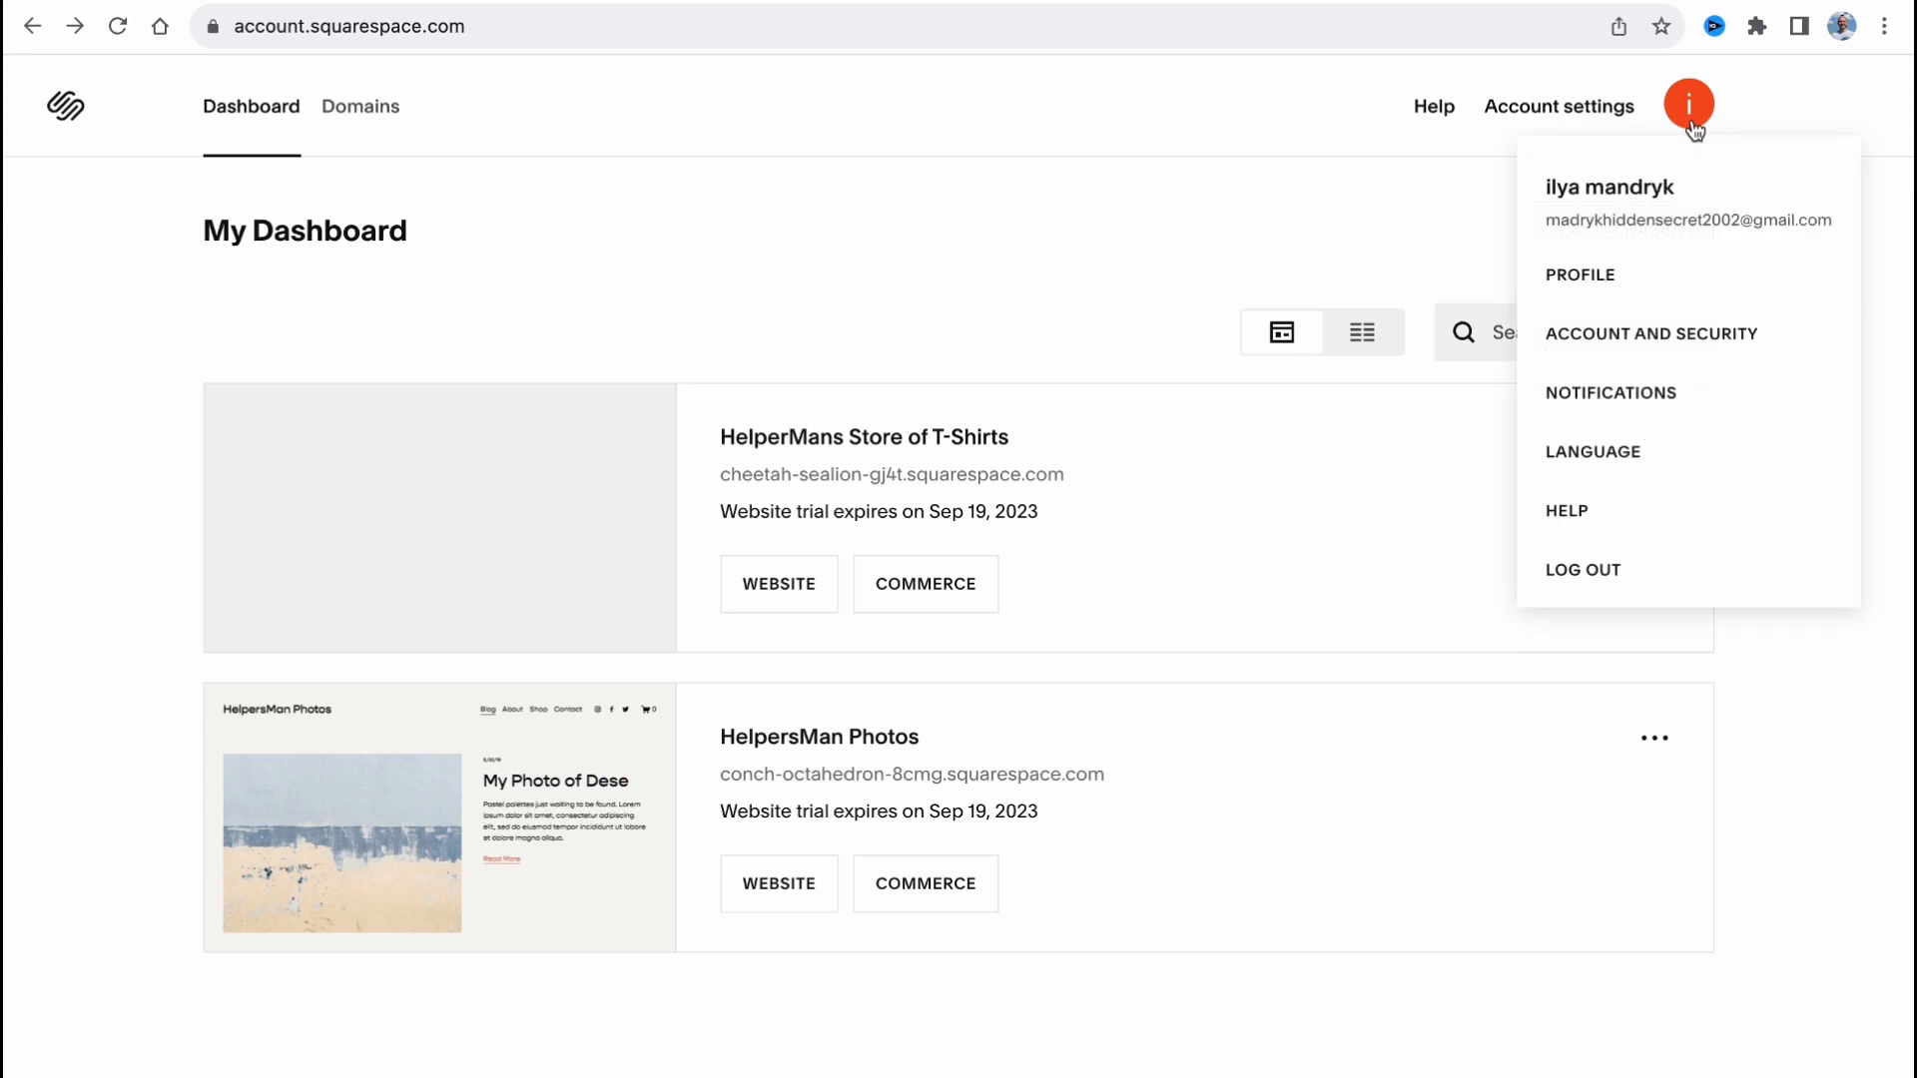
{"action": "left_click", "coordinate": [938, 268]}
Open the HelpersMan Photos website's subscription plans and compare the annual prices, core, commerce and marketing features of each plan.
{"action": "left_click", "coordinate": [806, 899]}
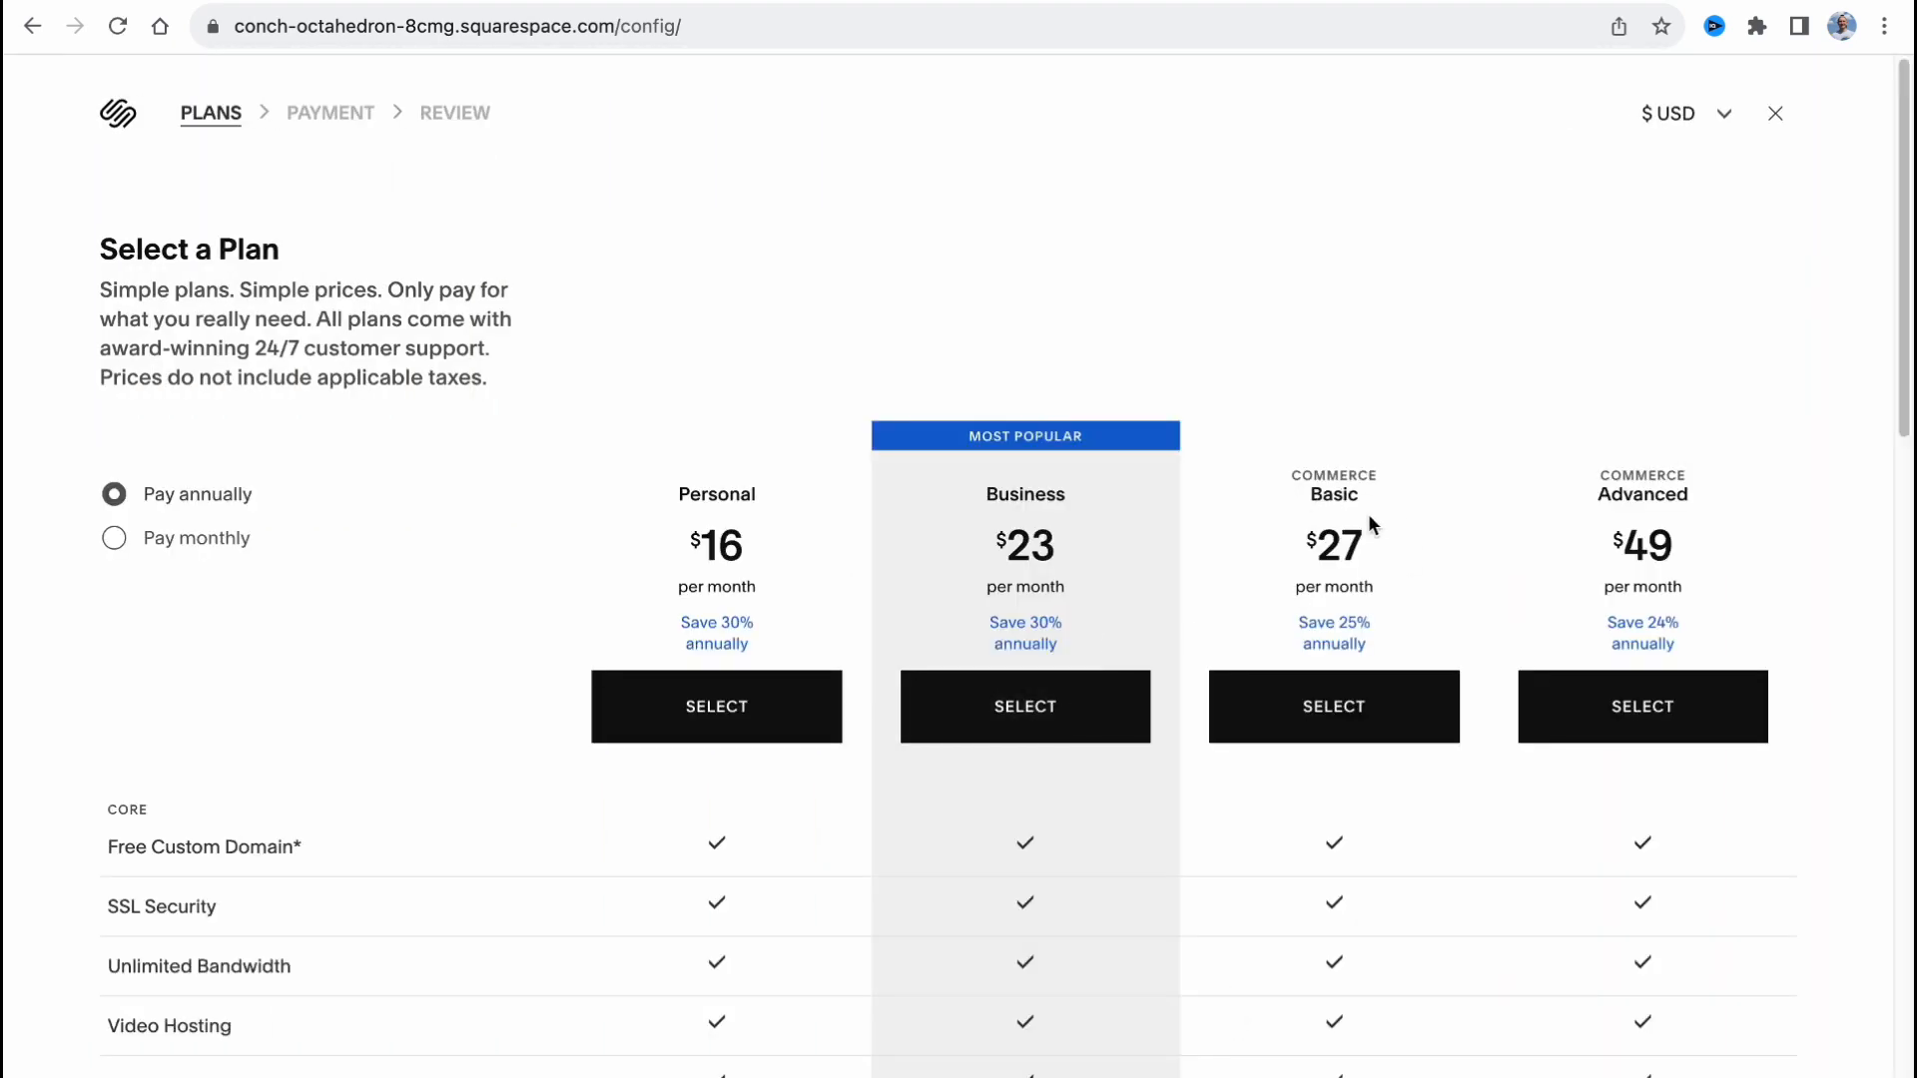
{"action": "scroll", "coordinate": [1336, 525], "scroll_direction": "down", "scroll_amount": 1}
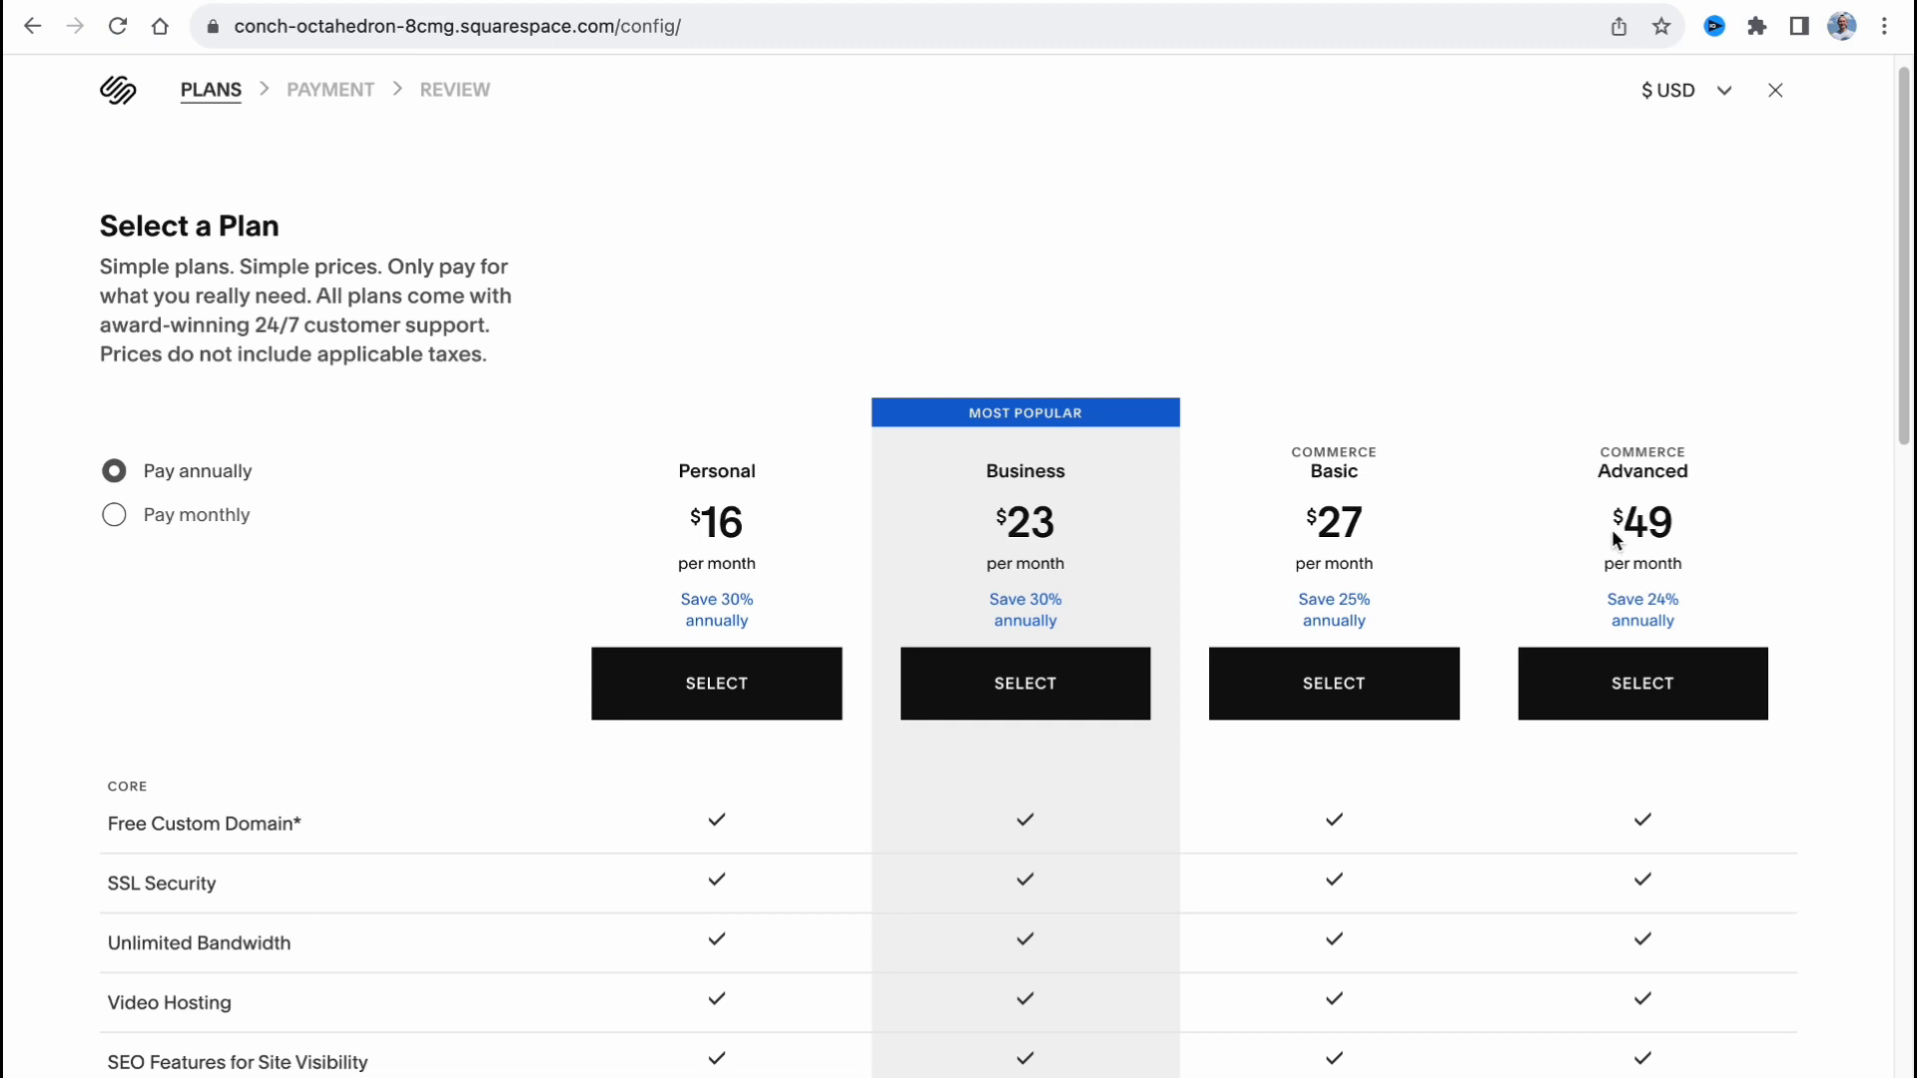
{"action": "scroll", "coordinate": [1557, 569], "scroll_direction": "down", "scroll_amount": 3}
{"action": "scroll", "coordinate": [1512, 589], "scroll_direction": "down", "scroll_amount": 3}
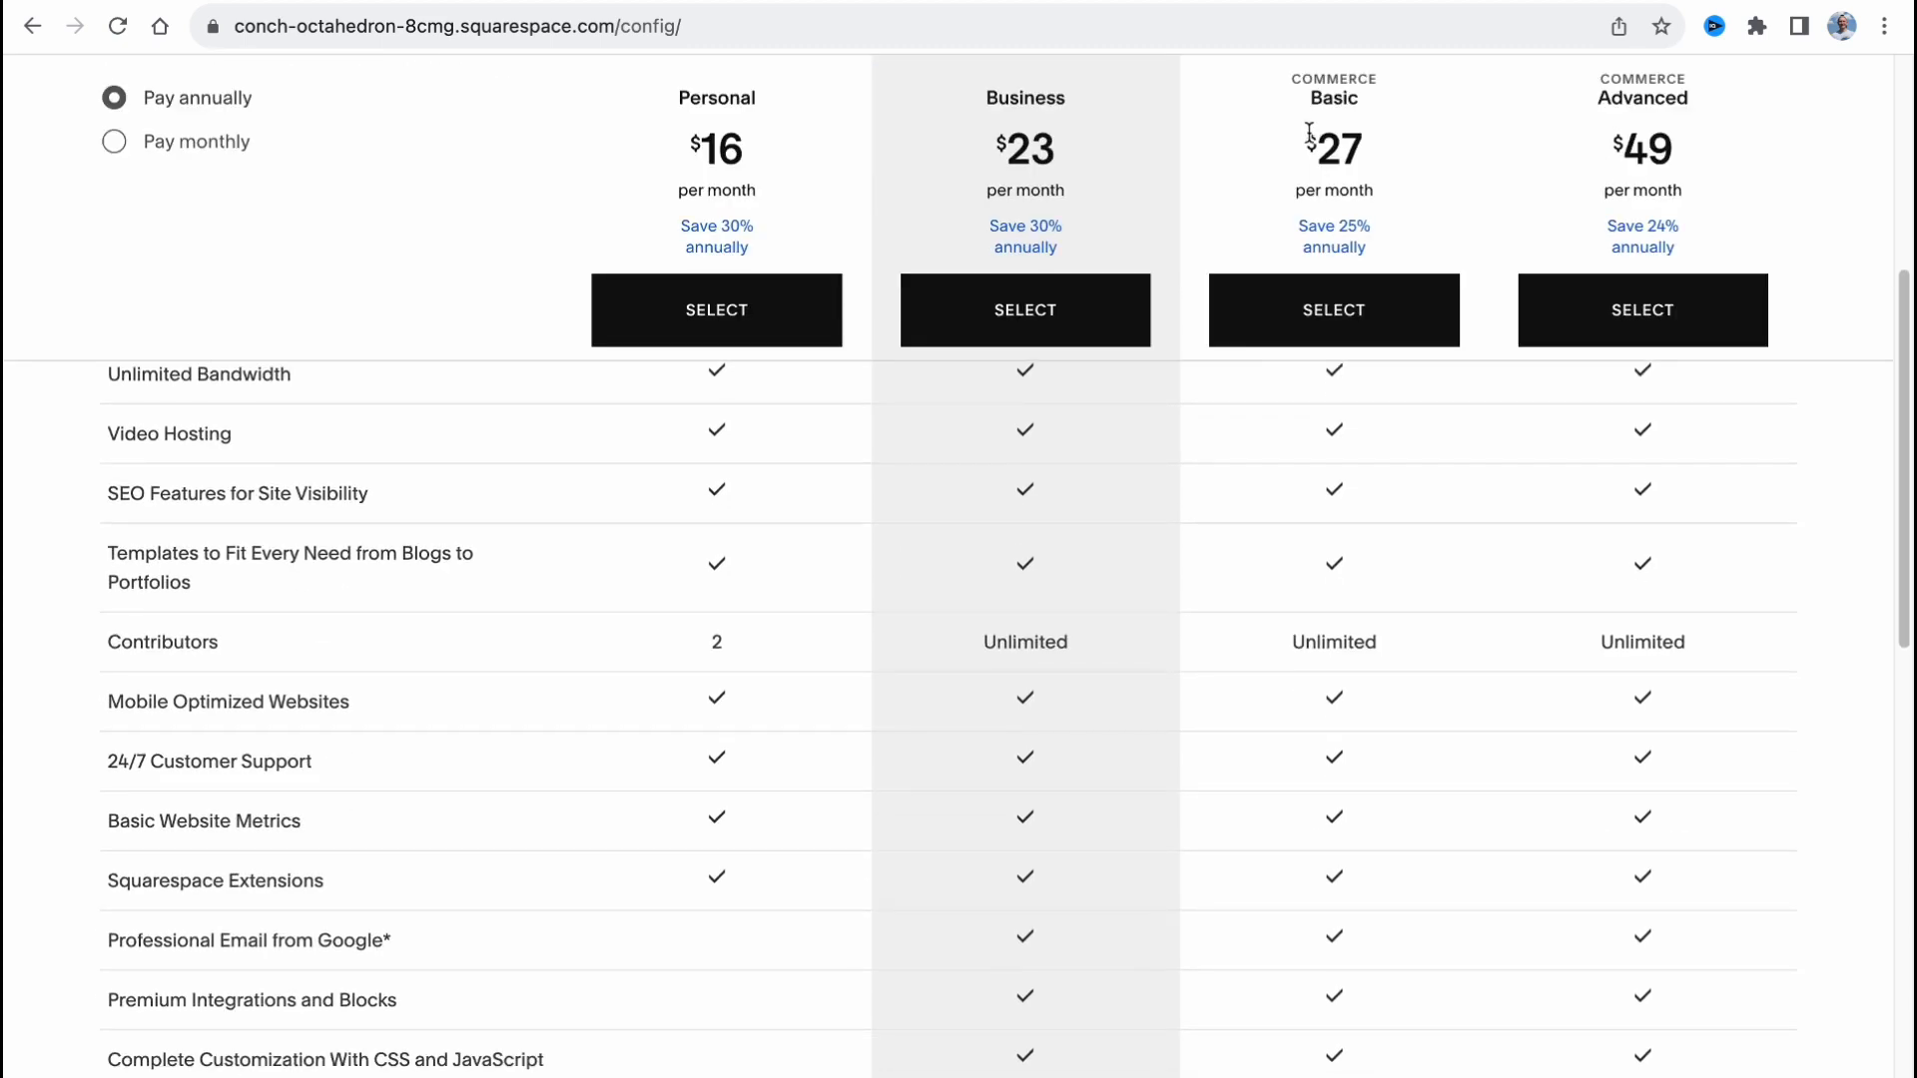
{"action": "scroll", "coordinate": [1422, 529], "scroll_direction": "down", "scroll_amount": 5}
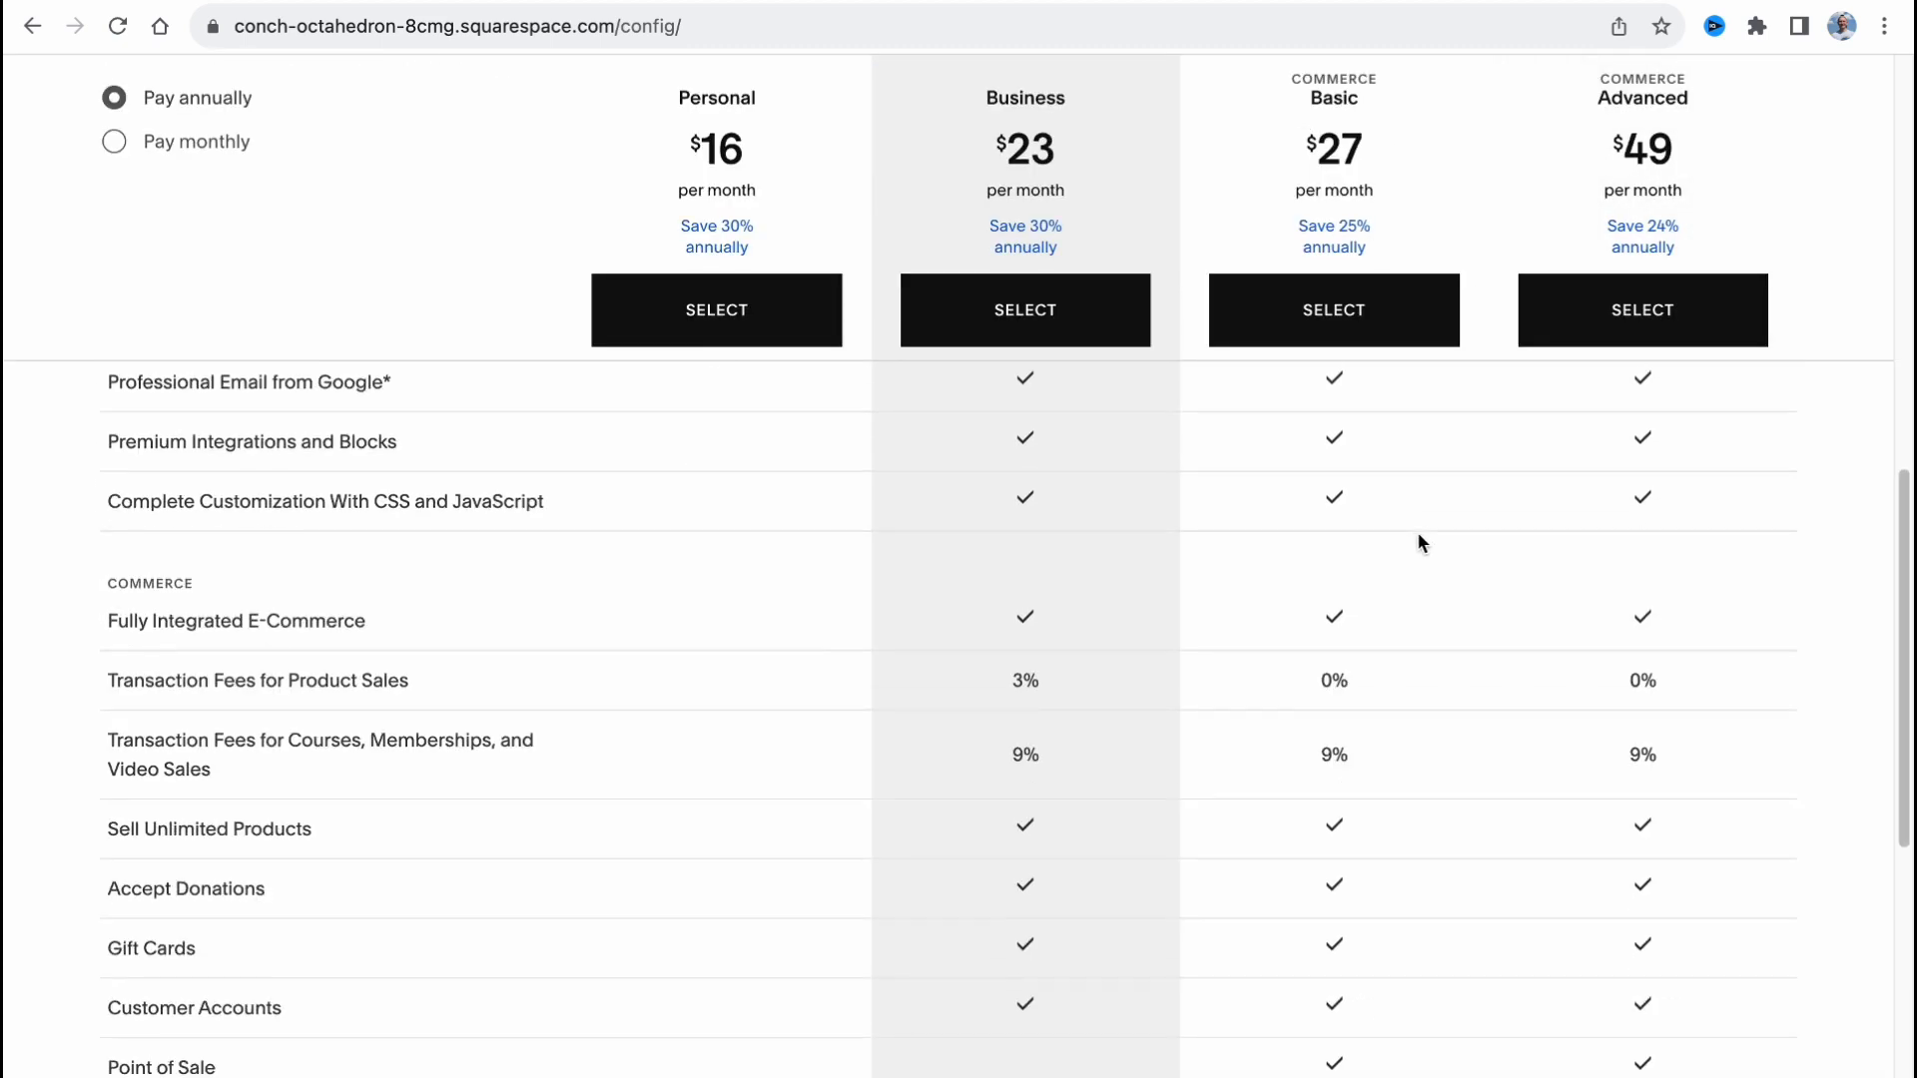
{"action": "scroll", "coordinate": [1418, 532], "scroll_direction": "down", "scroll_amount": 7}
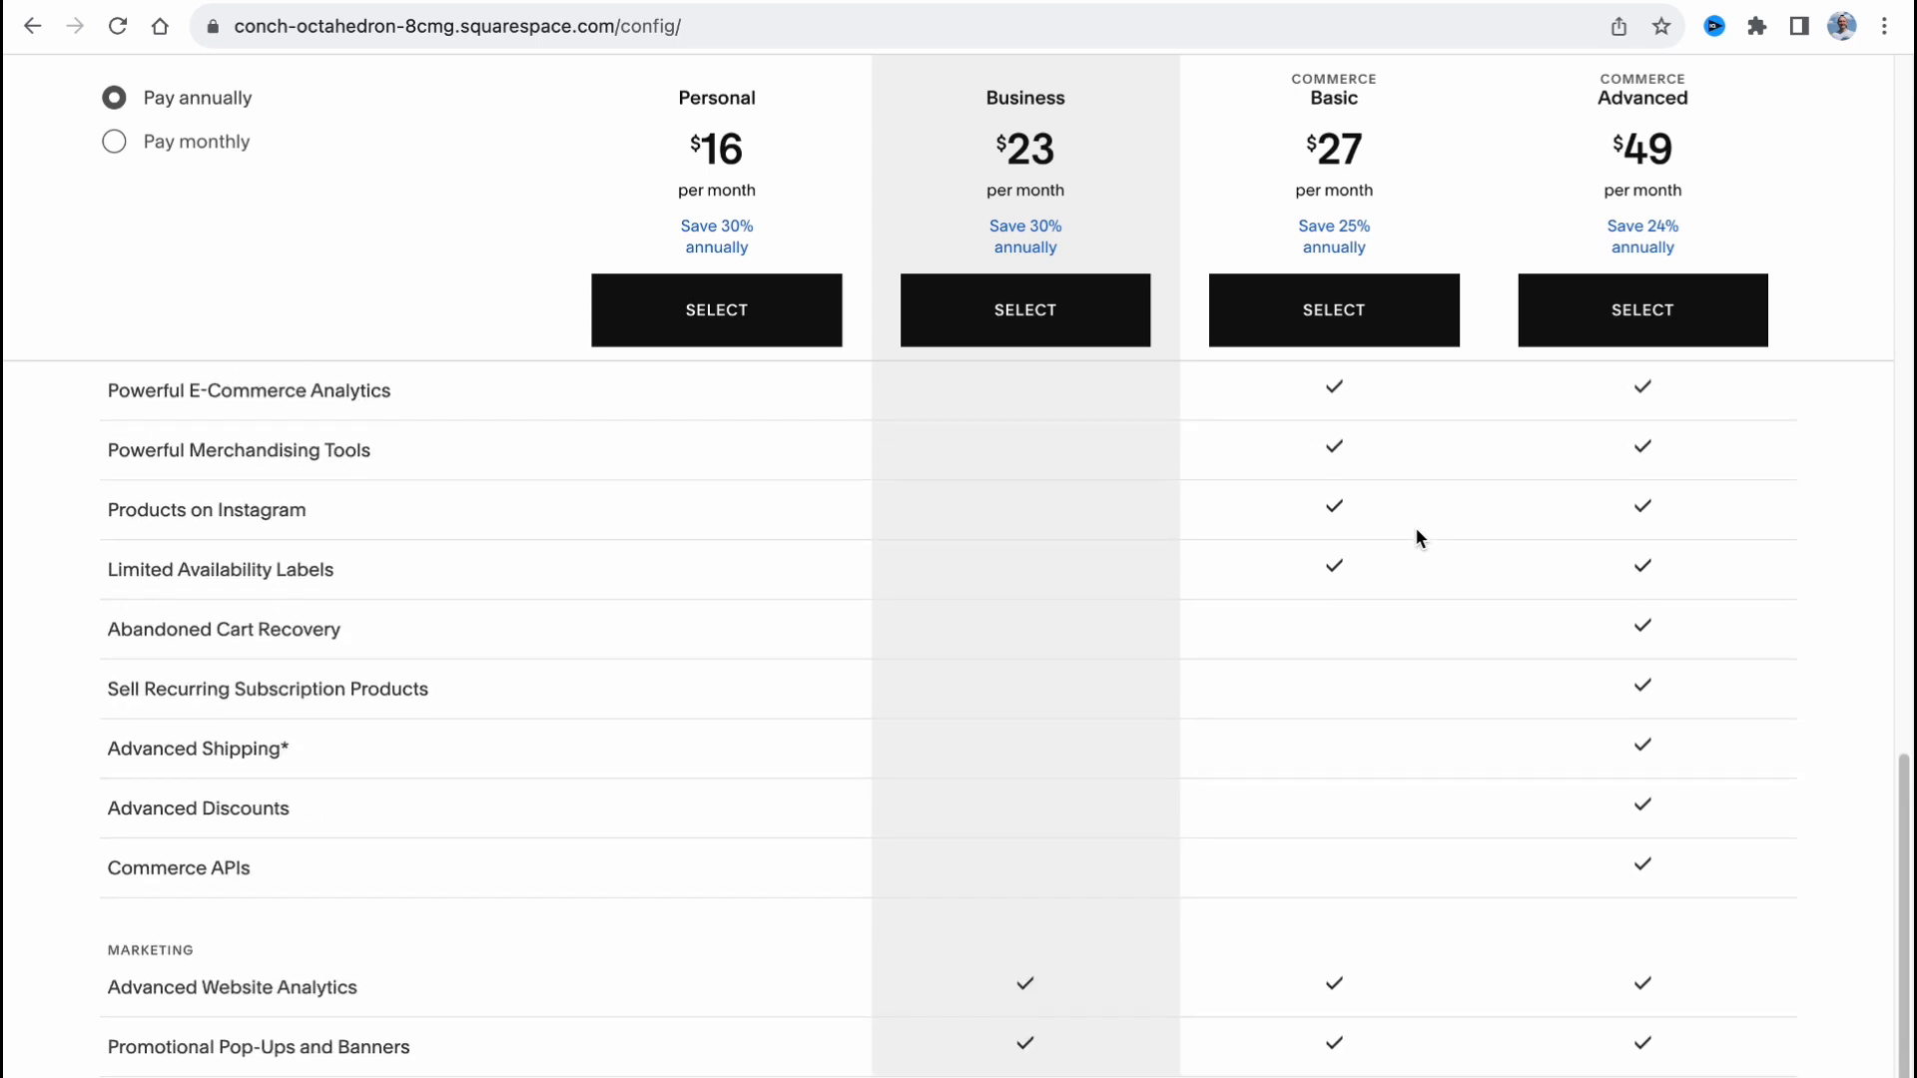